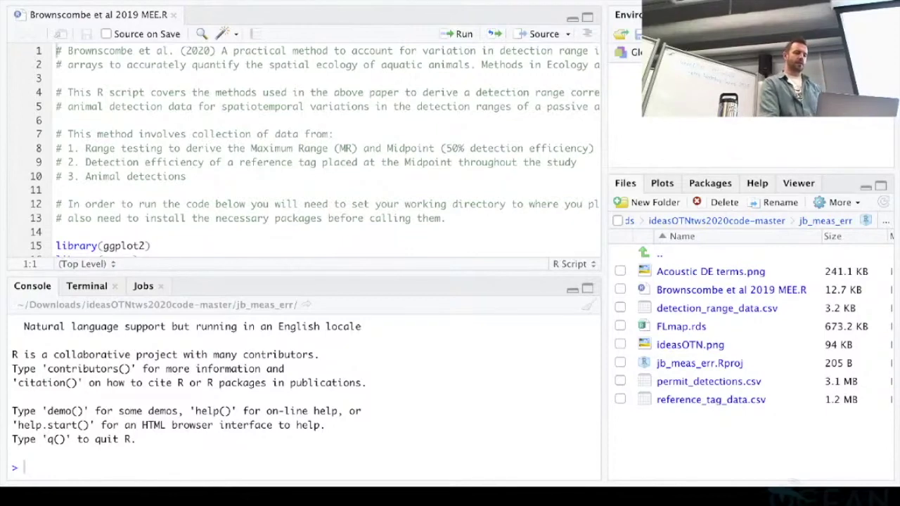
# Scroll to the package-loading lines and place the caret at the end of library(ggplot2)
pyautogui.scroll(-3, 302, 147)
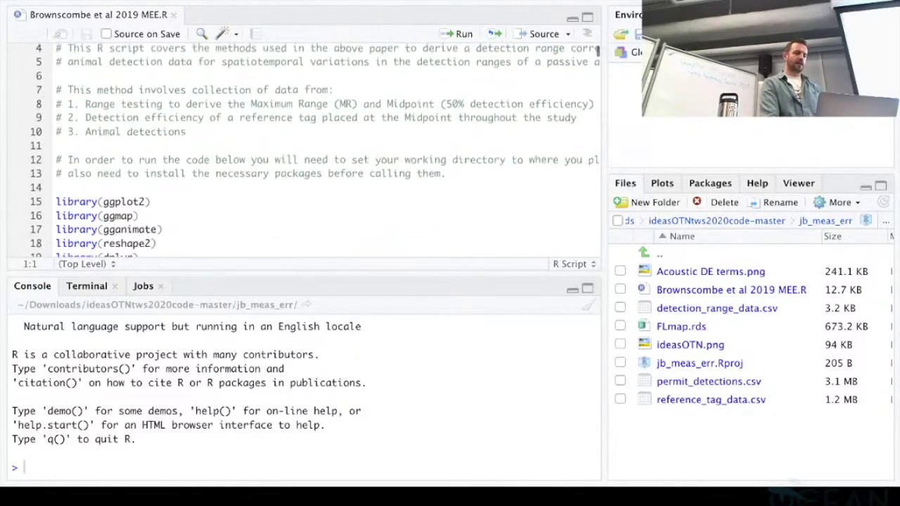
pyautogui.click(56, 186)
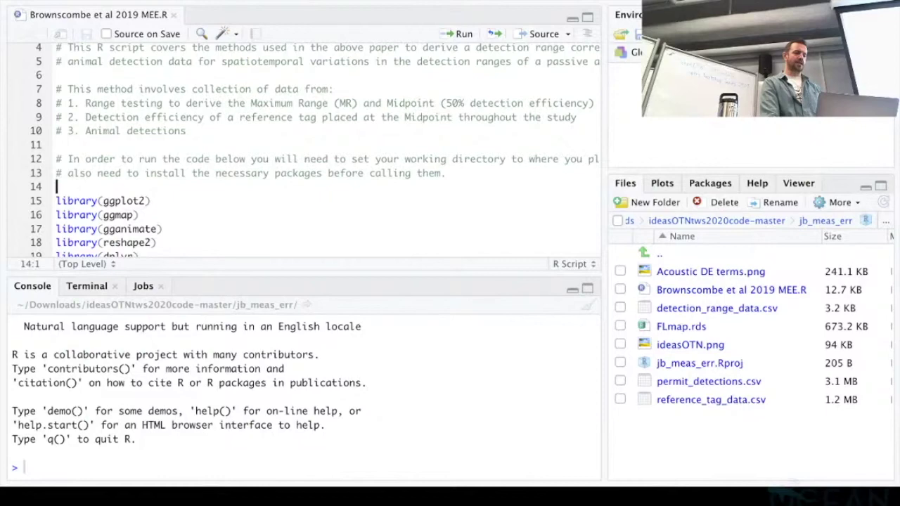
pyautogui.scroll(-2, 315, 150)
pyautogui.click(150, 173)
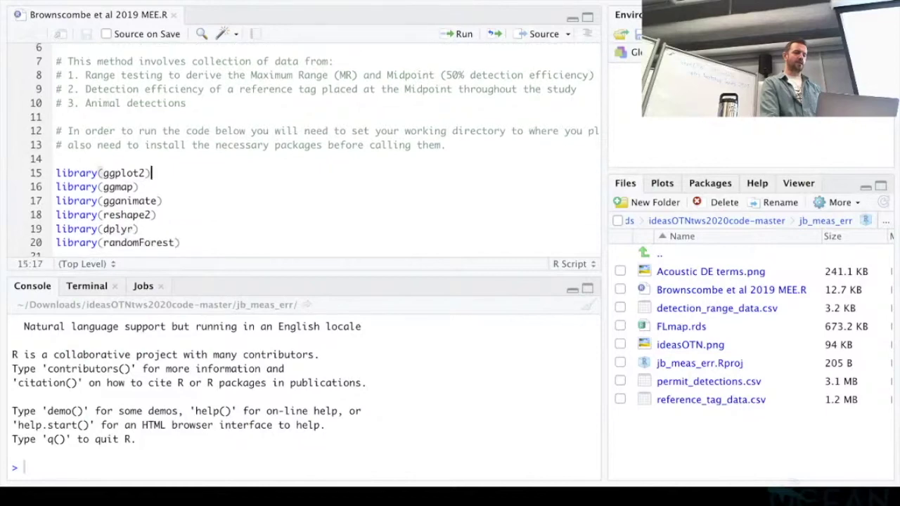
pyautogui.click(56, 159)
pyautogui.click(151, 172)
pyautogui.scroll(-2, 314, 148)
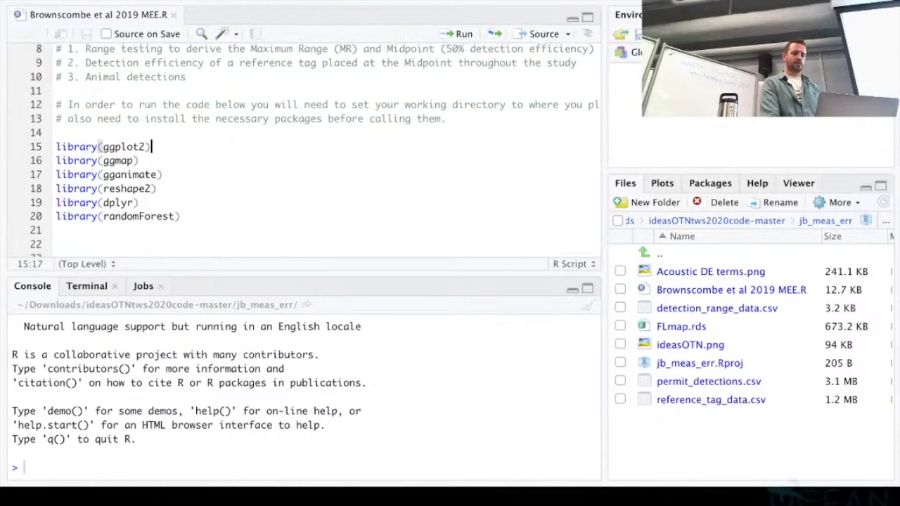
pyautogui.scroll(1, 315, 147)
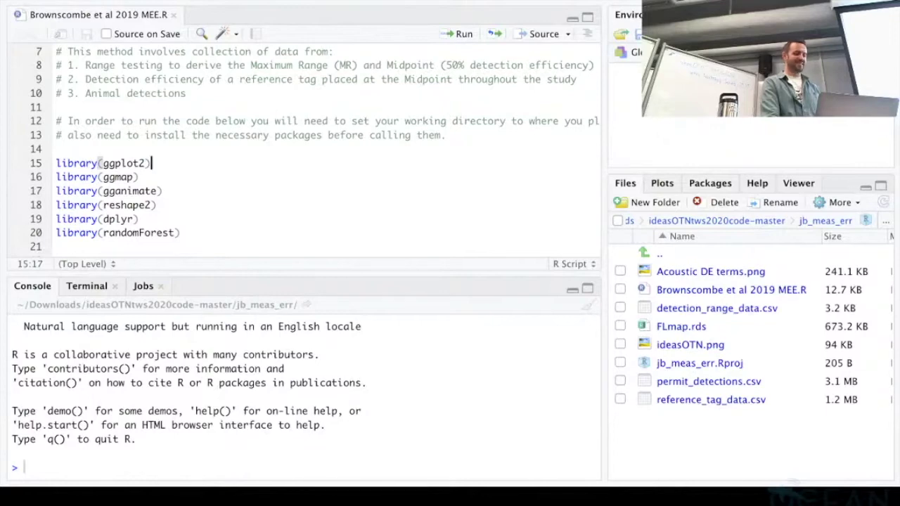
pyautogui.scroll(5, 315, 148)
pyautogui.scroll(1, 315, 151)
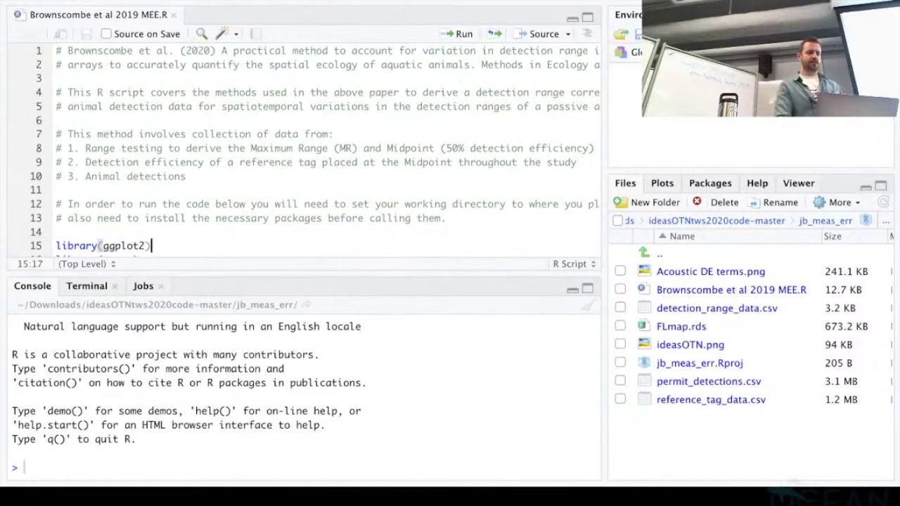
# Step through the randomForest, reshape2 and dplyr library lines to the blank line after them
pyautogui.scroll(-5, 315, 150)
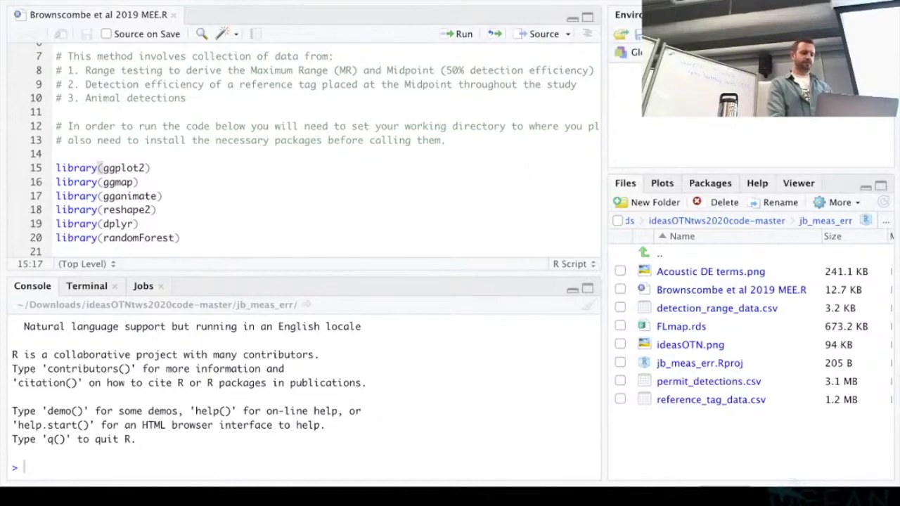
pyautogui.scroll(4, 315, 149)
pyautogui.scroll(-7, 315, 150)
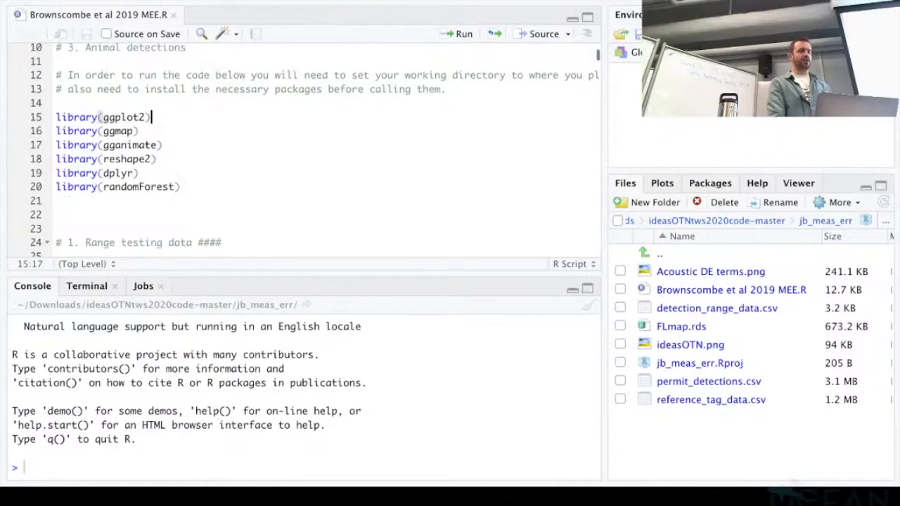
pyautogui.scroll(-3, 315, 150)
pyautogui.click(56, 190)
pyautogui.scroll(-1, 315, 150)
pyautogui.scroll(4, 315, 150)
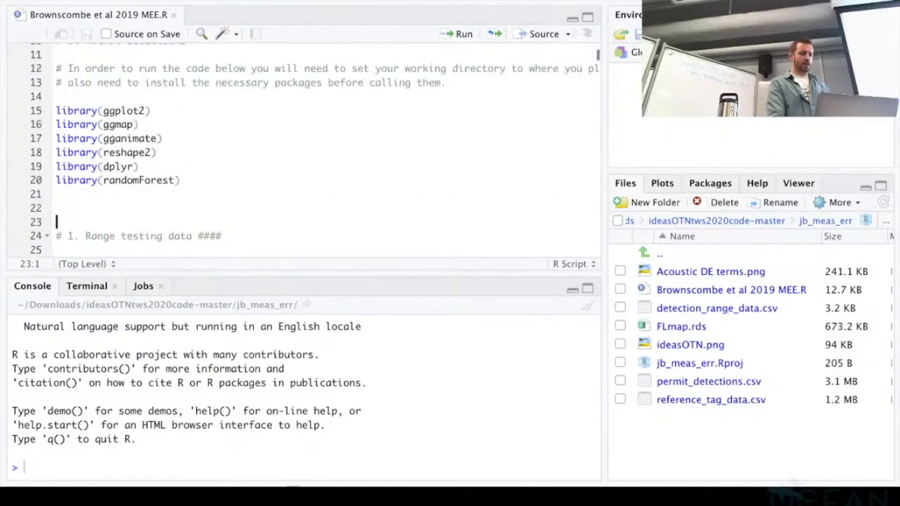
pyautogui.click(181, 180)
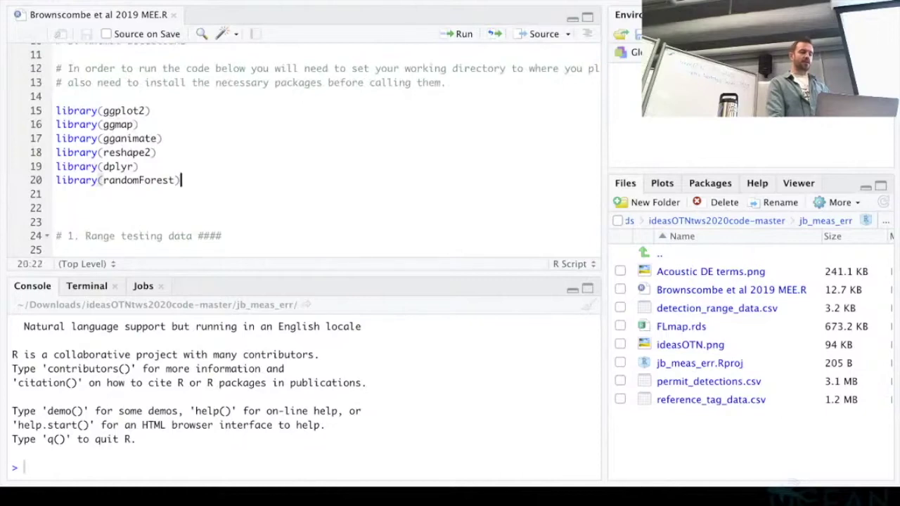
pyautogui.scroll(-1, 314, 150)
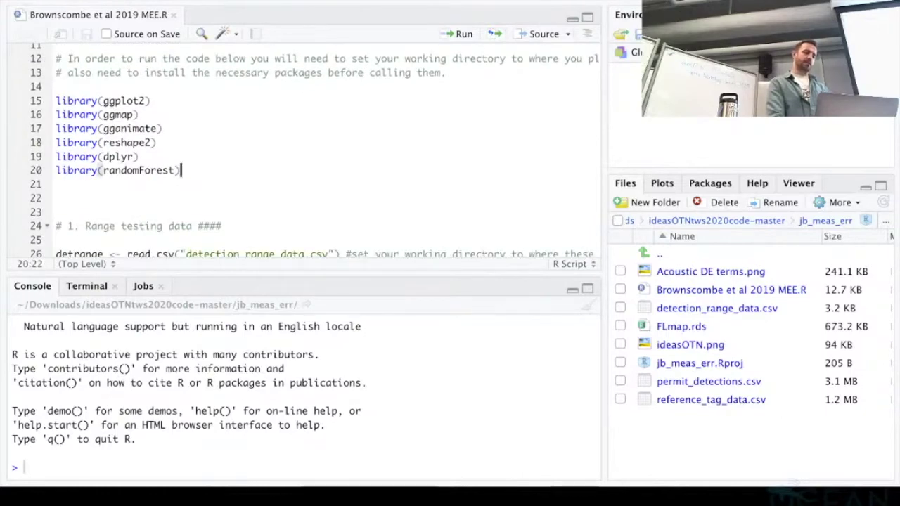
pyautogui.press('Up')
pyautogui.press('Up')
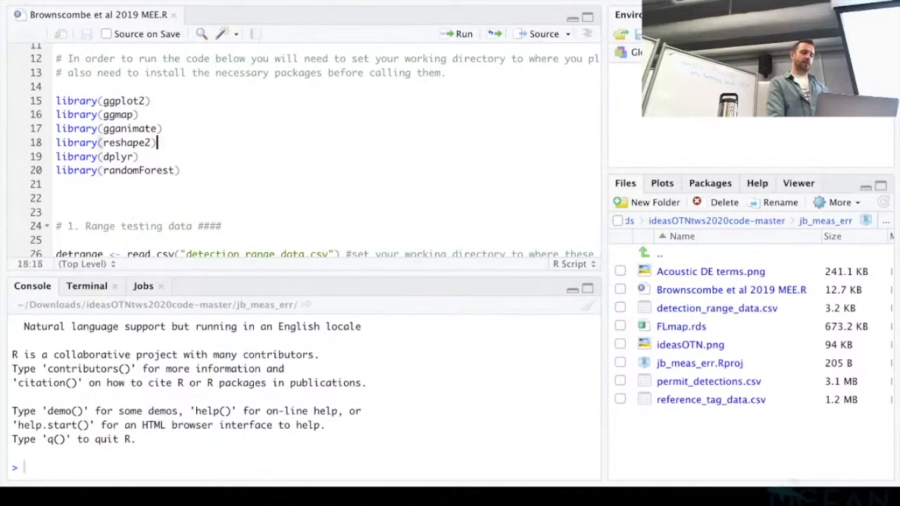
pyautogui.scroll(-1, 314, 150)
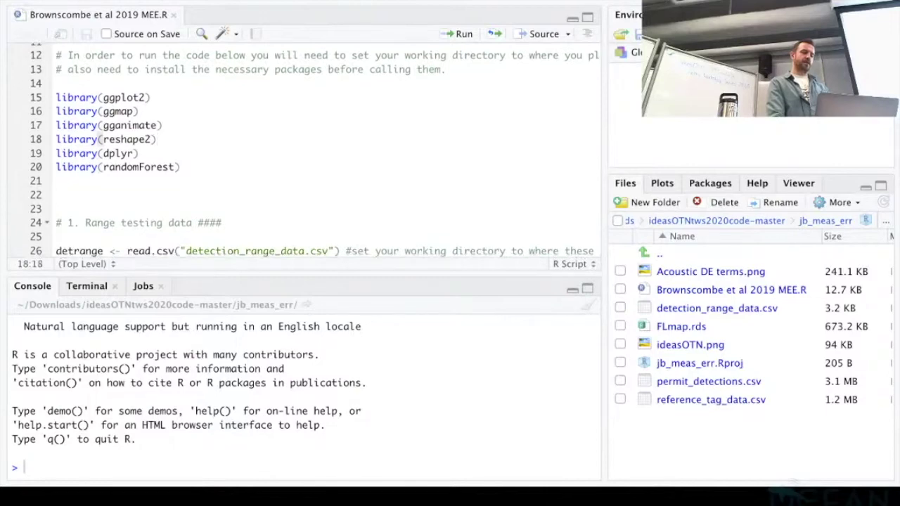
pyautogui.press('Down')
pyautogui.scroll(-1, 315, 149)
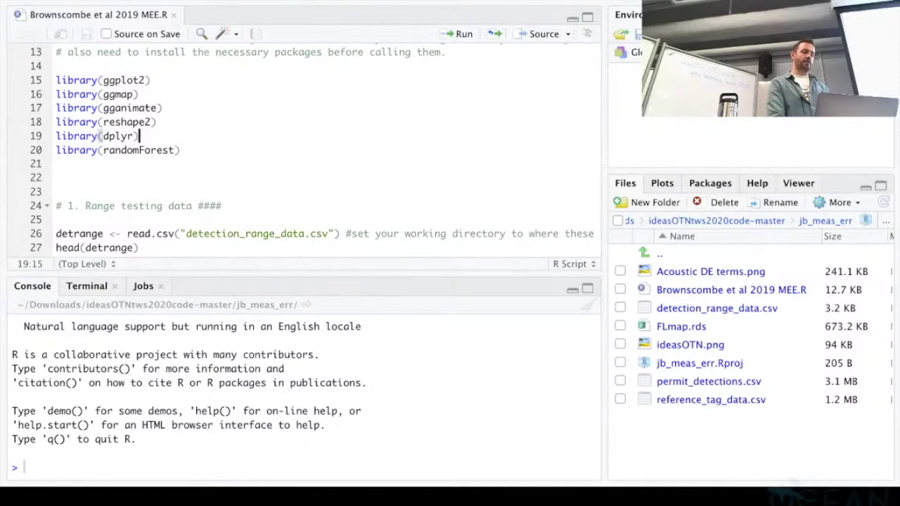
pyautogui.scroll(-1, 315, 149)
pyautogui.click(58, 147)
# Scroll down and place the caret on the read.csv line loading detection_range_data.csv
pyautogui.scroll(-4, 315, 150)
pyautogui.click(167, 144)
pyautogui.scroll(10, 168, 143)
pyautogui.scroll(7, 315, 150)
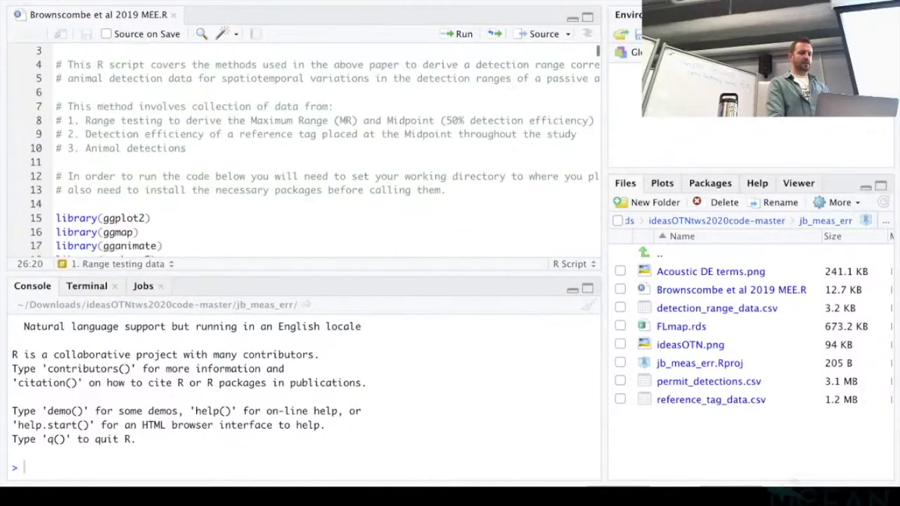
pyautogui.scroll(1, 315, 149)
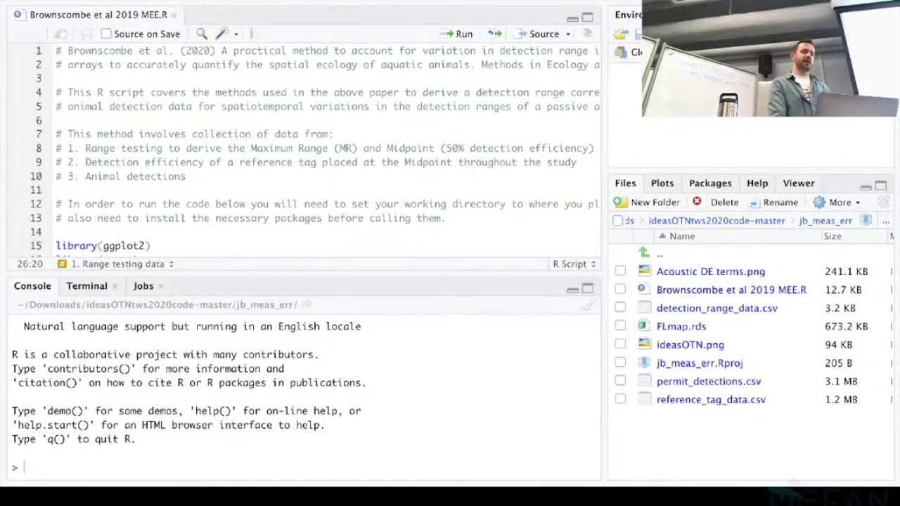
pyautogui.scroll(-2, 315, 150)
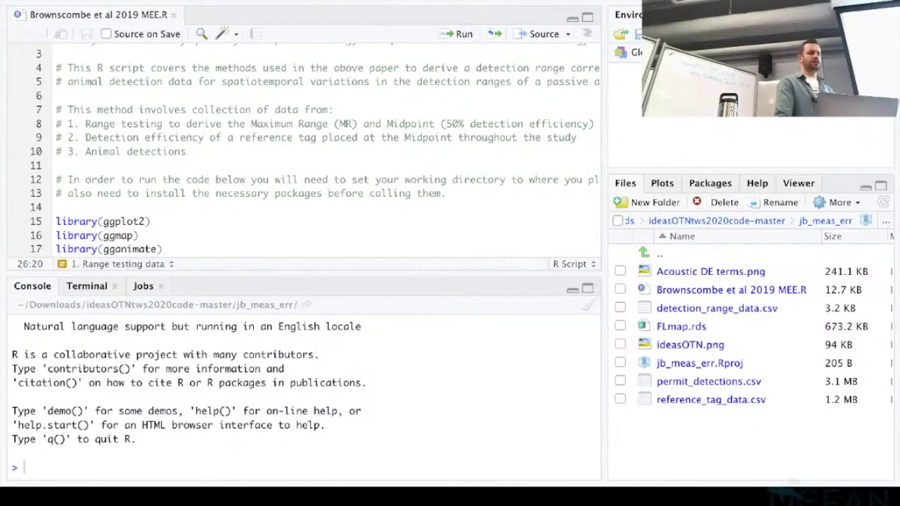
pyautogui.scroll(-1, 313, 148)
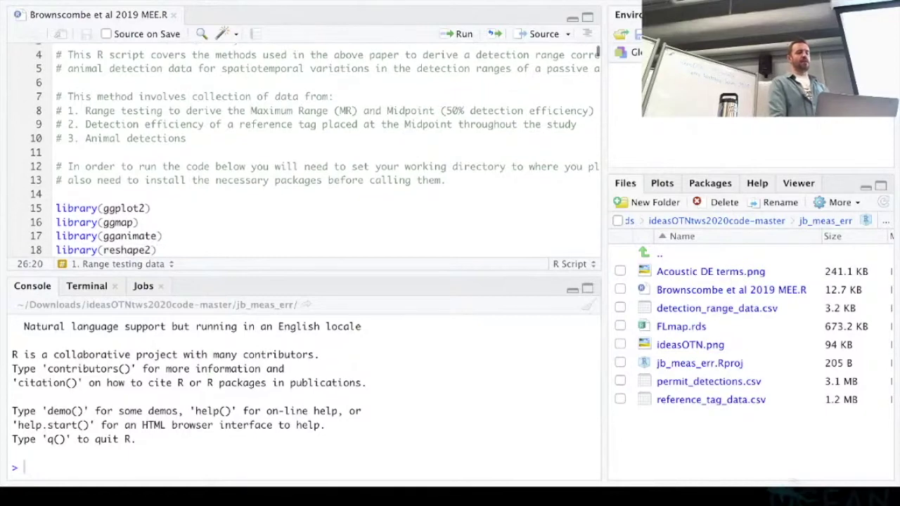
pyautogui.click(58, 152)
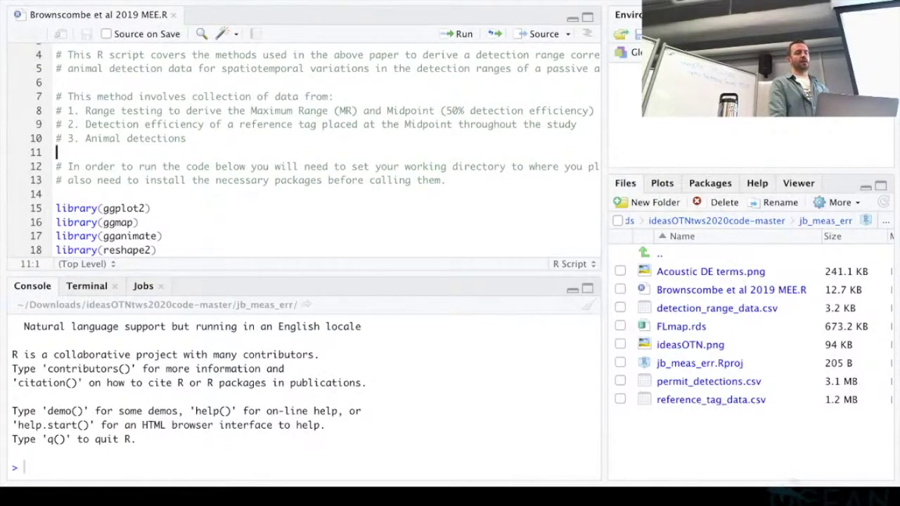
pyautogui.scroll(-2, 316, 150)
pyautogui.scroll(-5, 312, 148)
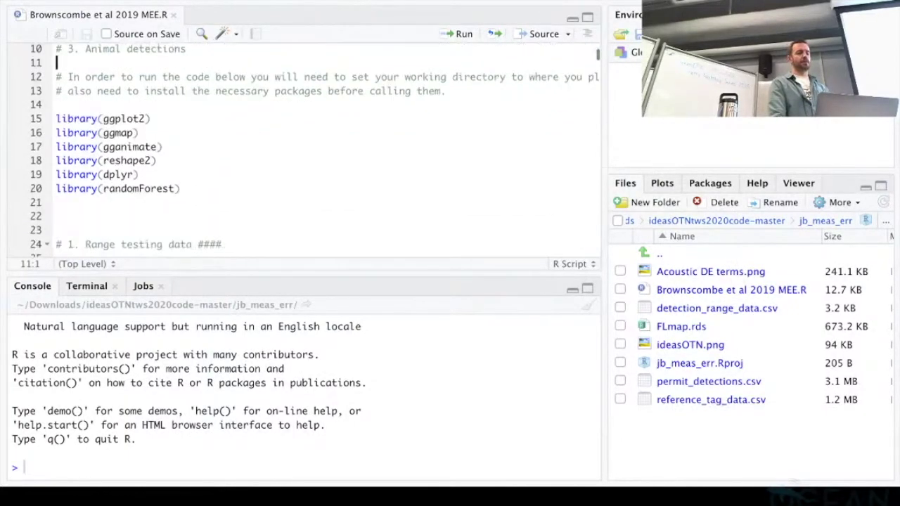
pyautogui.scroll(-3, 161, 141)
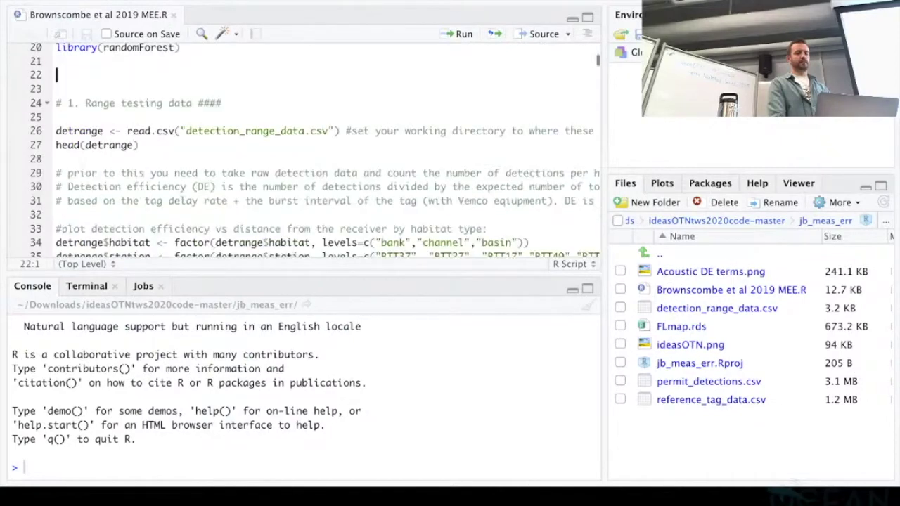
pyautogui.click(160, 131)
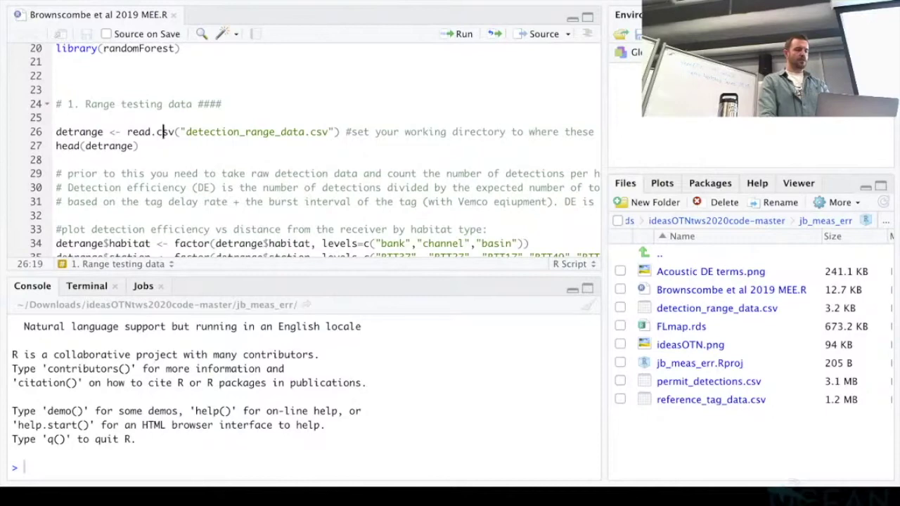
# Load detection_range_data.csv into detrange and preview its first six rows with head()
pyautogui.hotkey('ctrl', 'Return')
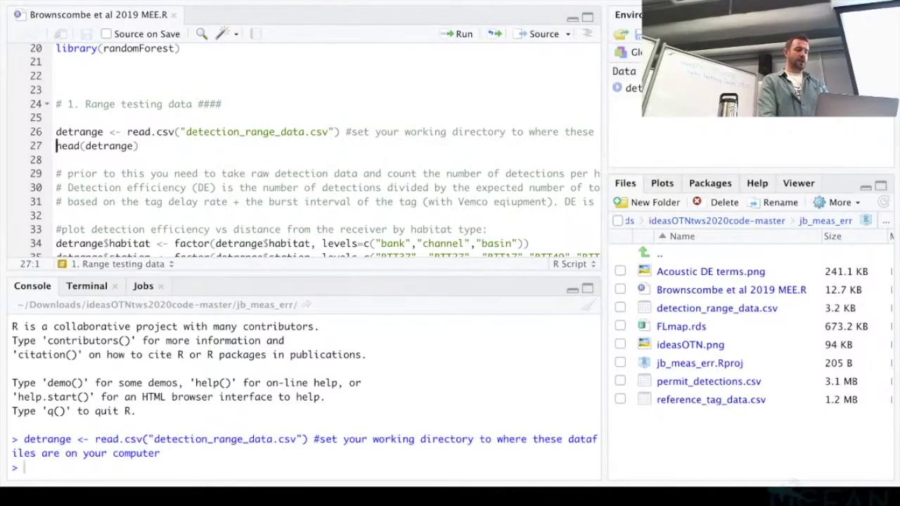
pyautogui.hotkey('ctrl', 'Return')
pyautogui.scroll(-3, 314, 151)
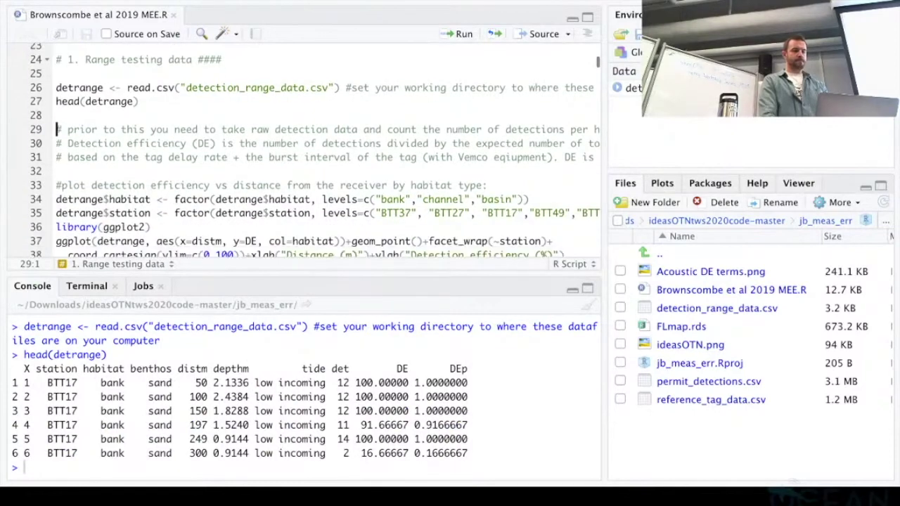
pyautogui.scroll(-1, 315, 150)
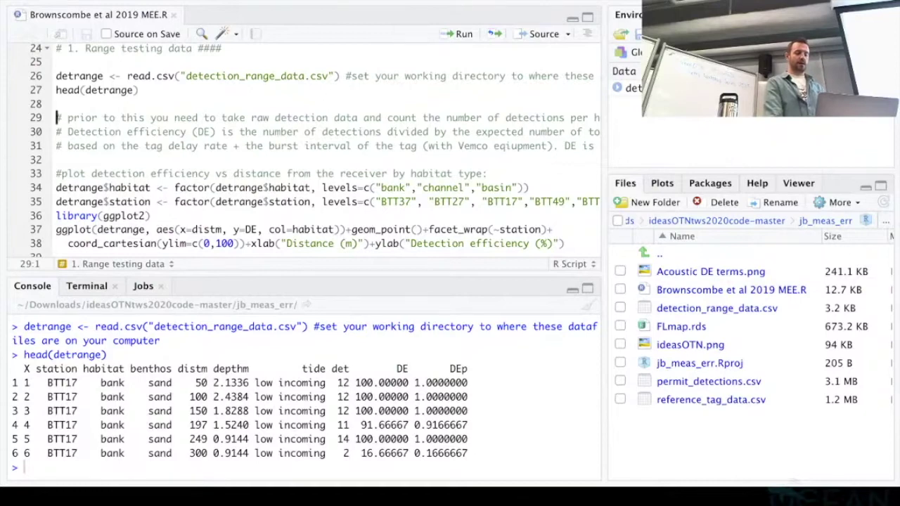
pyautogui.moveTo(450, 383); pyautogui.dragTo(425, 382)
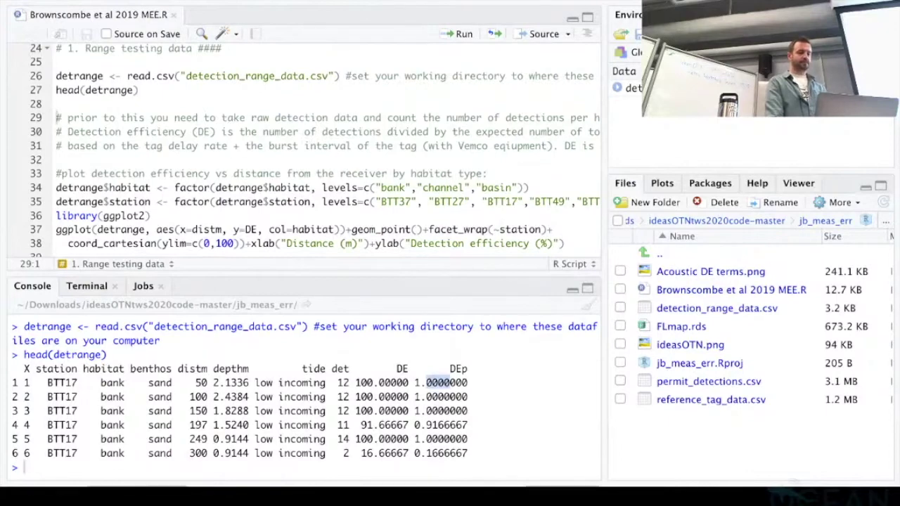
# Scroll the script past the habitat factor line 34 to the plotting section
pyautogui.scroll(-4, 313, 147)
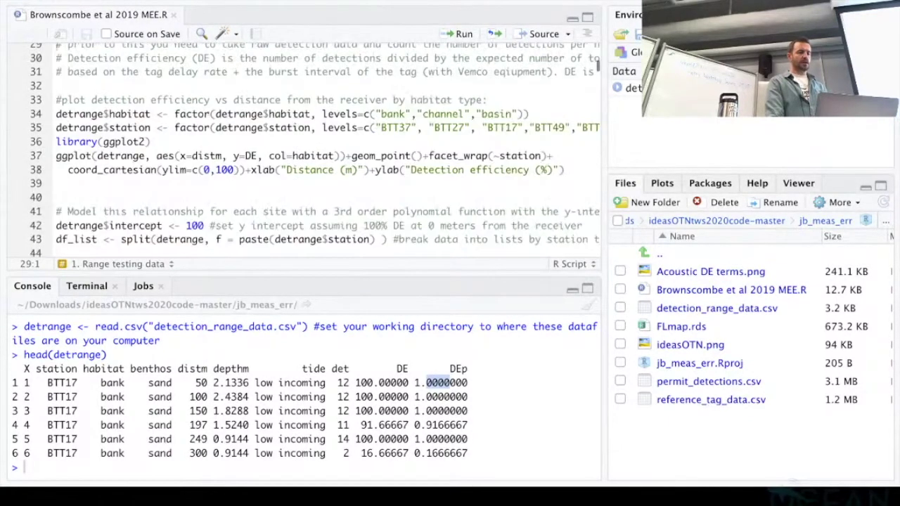
pyautogui.scroll(1, 313, 147)
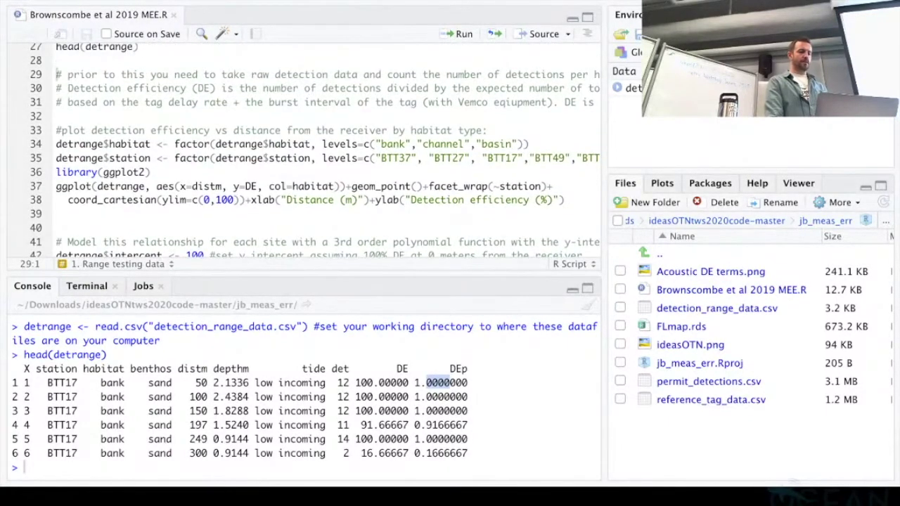
pyautogui.click(140, 144)
pyautogui.scroll(-1, 140, 127)
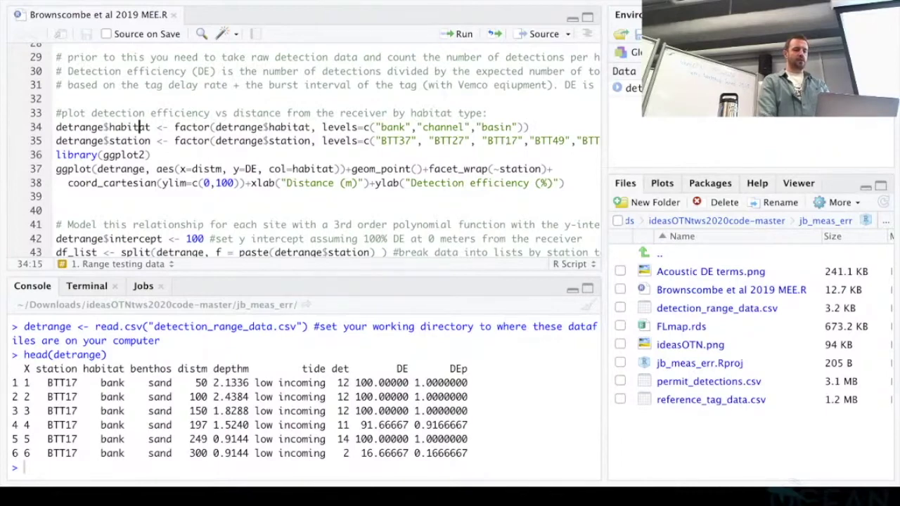
pyautogui.hscroll(2, 317, 147)
pyautogui.hscroll(-2, 317, 148)
pyautogui.scroll(-1, 316, 148)
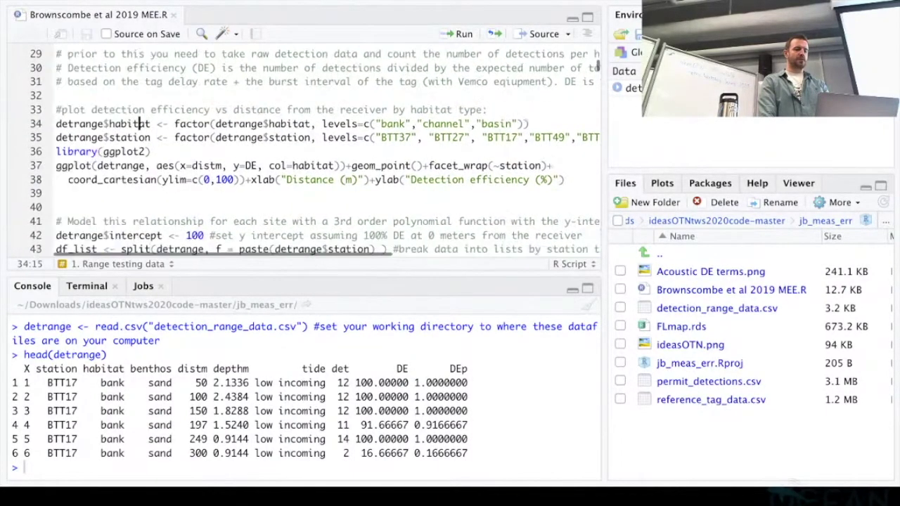
pyautogui.scroll(3, 314, 149)
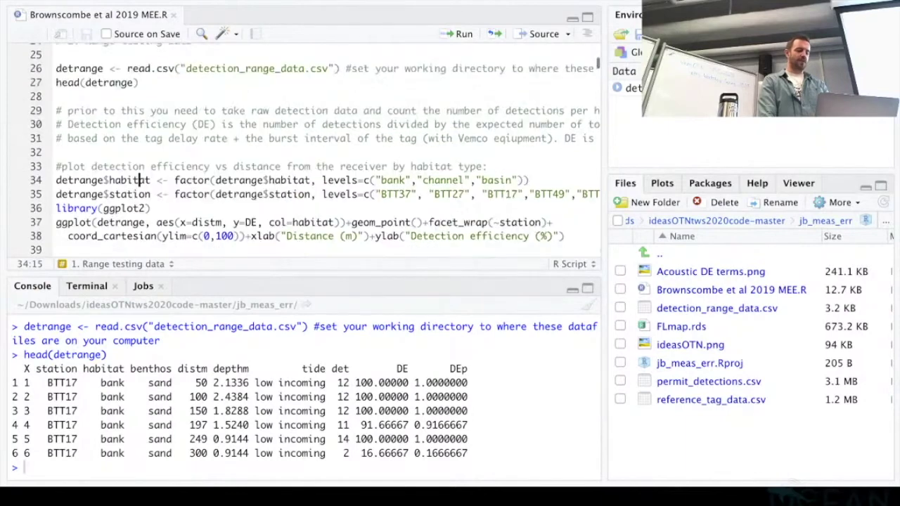
pyautogui.scroll(-1, 314, 149)
pyautogui.scroll(-2, 315, 149)
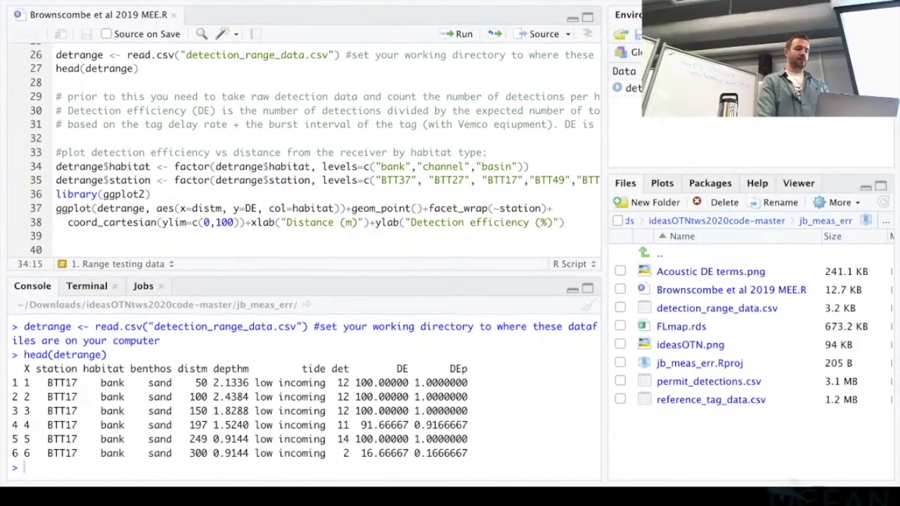
pyautogui.scroll(-2, 315, 149)
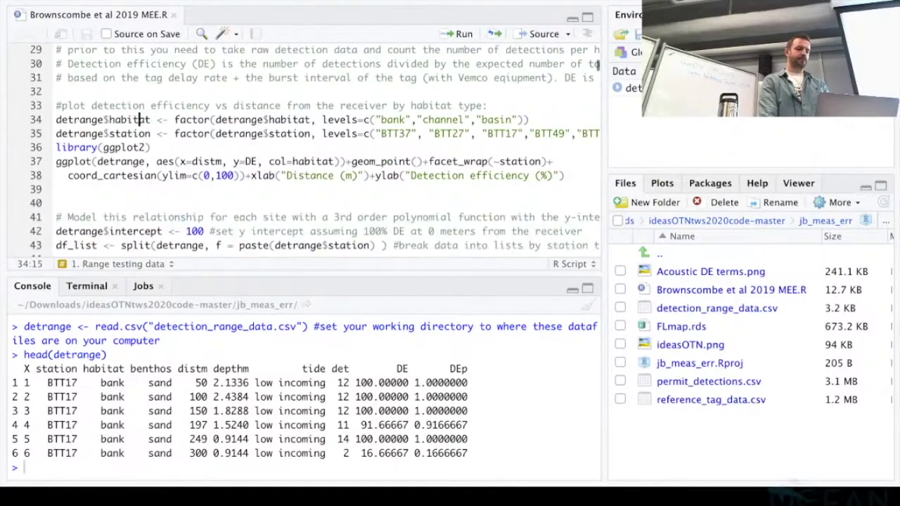
# Run the factor() lines setting habitat levels bank, channel, basin and the nine station levels
pyautogui.hotkey('ctrl', 'Return')
pyautogui.hotkey('ctrl', 'Return')
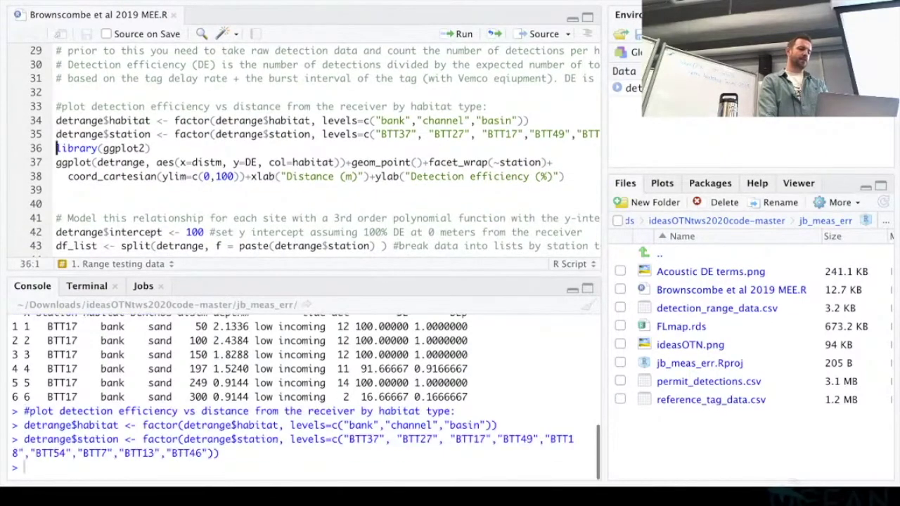
pyautogui.hotkey('ctrl', 'Return')
pyautogui.hotkey('ctrl', 'Return')
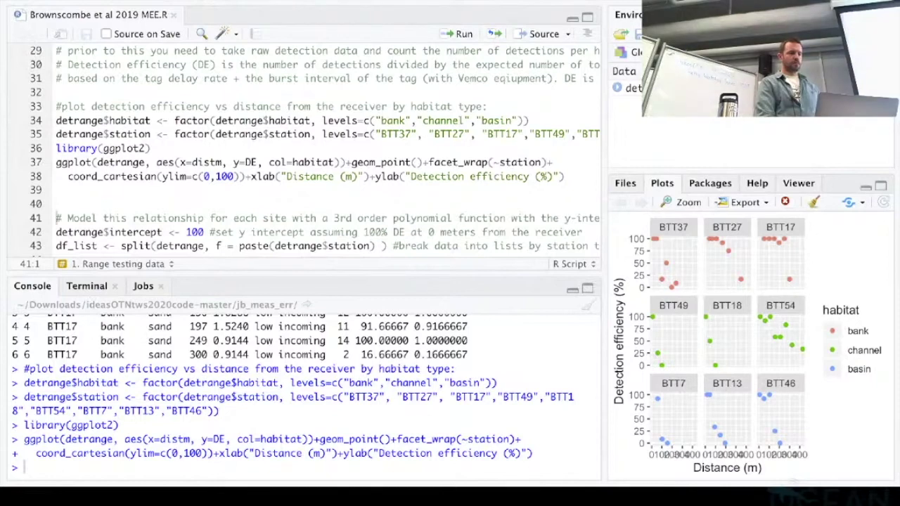
pyautogui.scroll(-1, 323, 141)
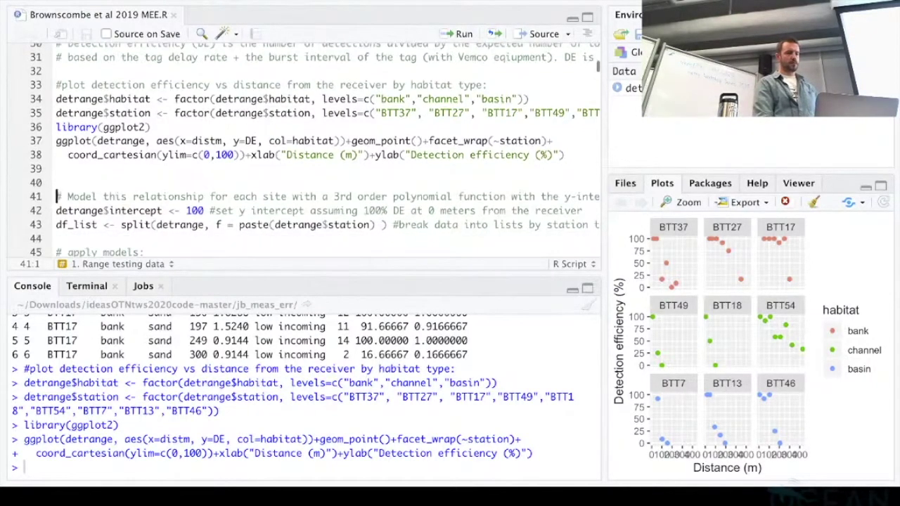
pyautogui.scroll(-3, 316, 147)
pyautogui.click(145, 163)
pyautogui.click(56, 149)
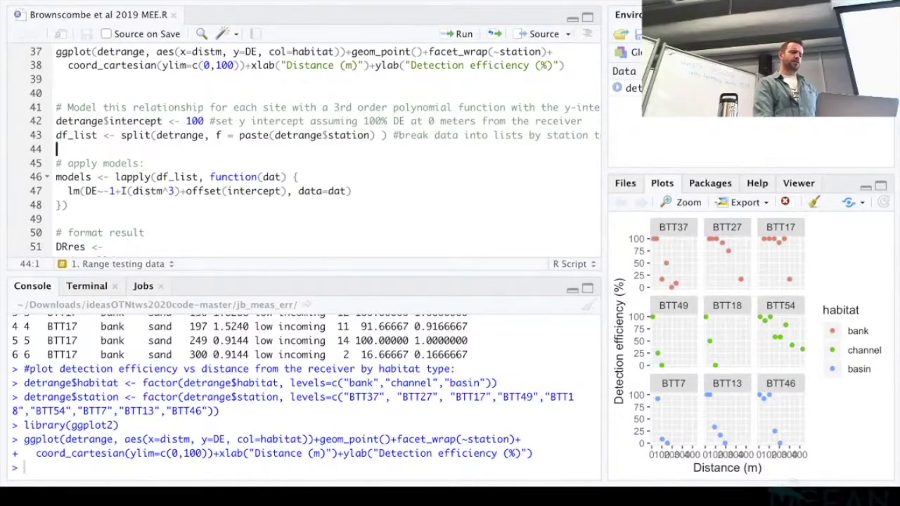
pyautogui.scroll(1, 315, 149)
pyautogui.click(209, 135)
pyautogui.scroll(3, 315, 149)
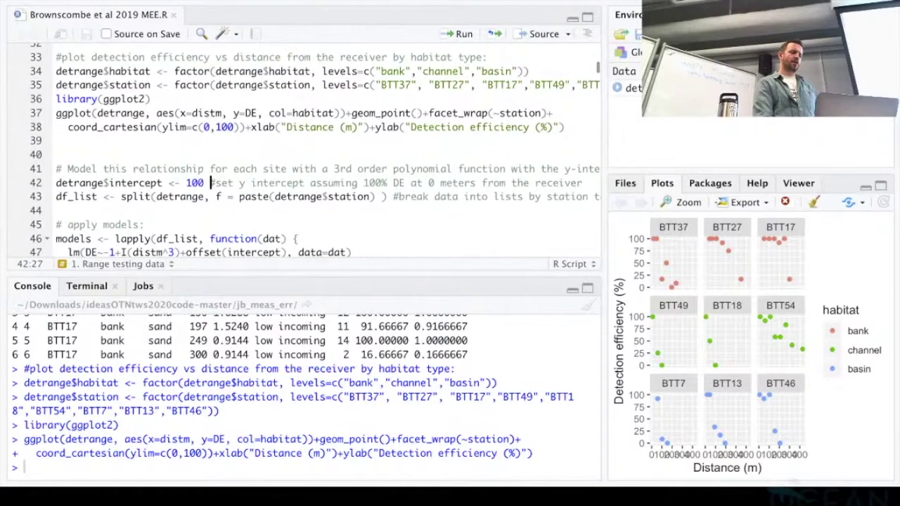
pyautogui.scroll(-4, 314, 149)
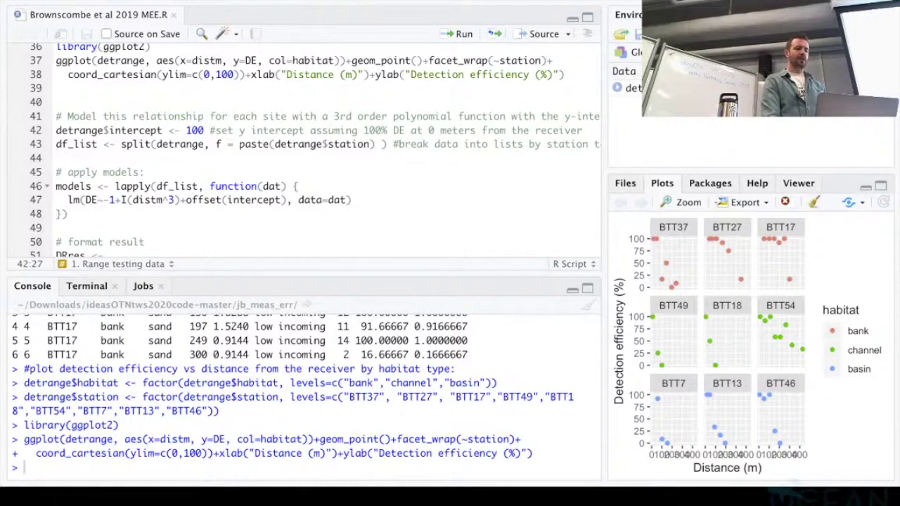
pyautogui.scroll(-1, 303, 141)
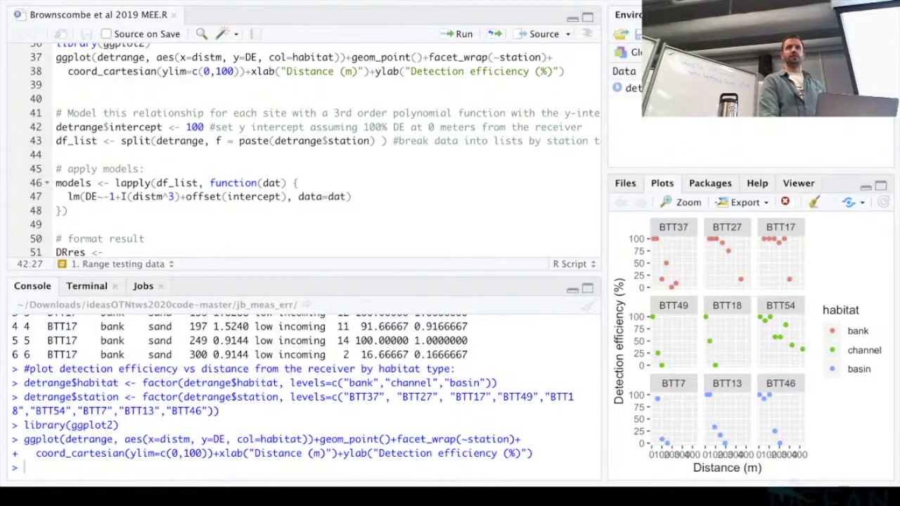
pyautogui.scroll(-1, 209, 127)
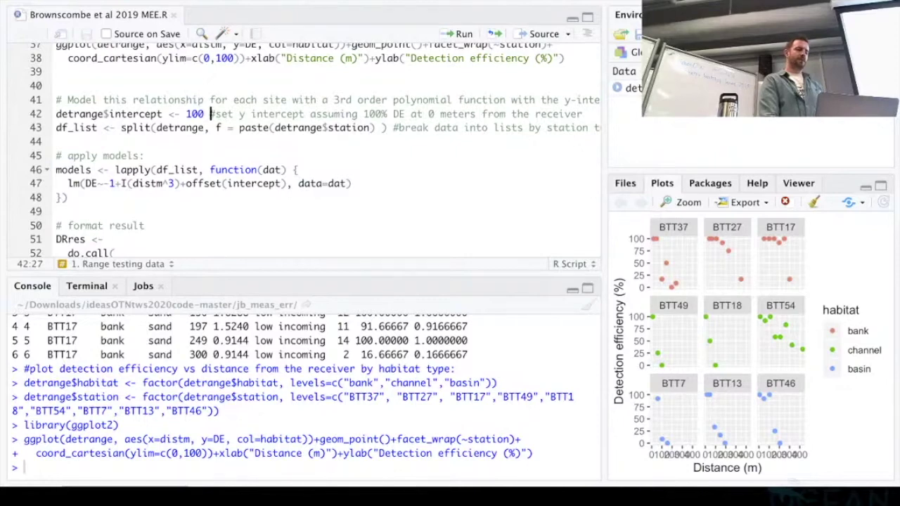
pyautogui.scroll(1, 303, 148)
pyautogui.scroll(-4, 302, 147)
pyautogui.scroll(3, 315, 150)
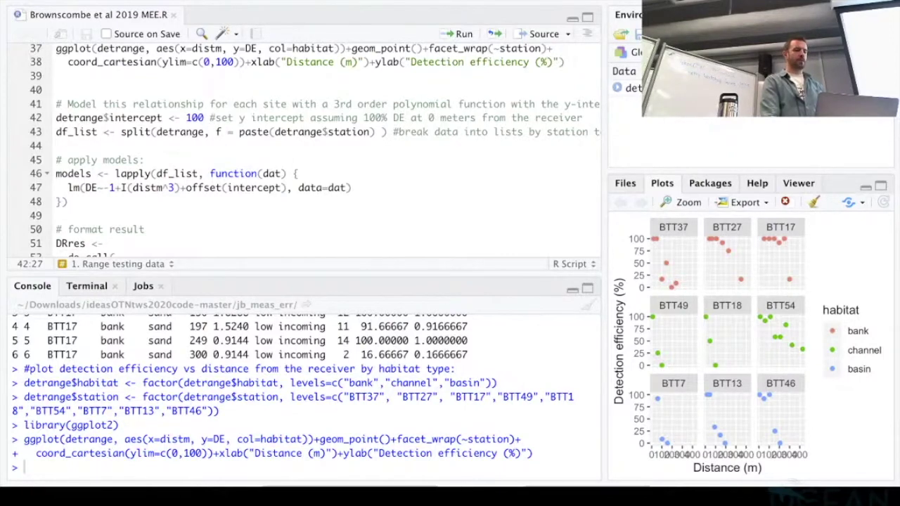
pyautogui.scroll(-2, 316, 148)
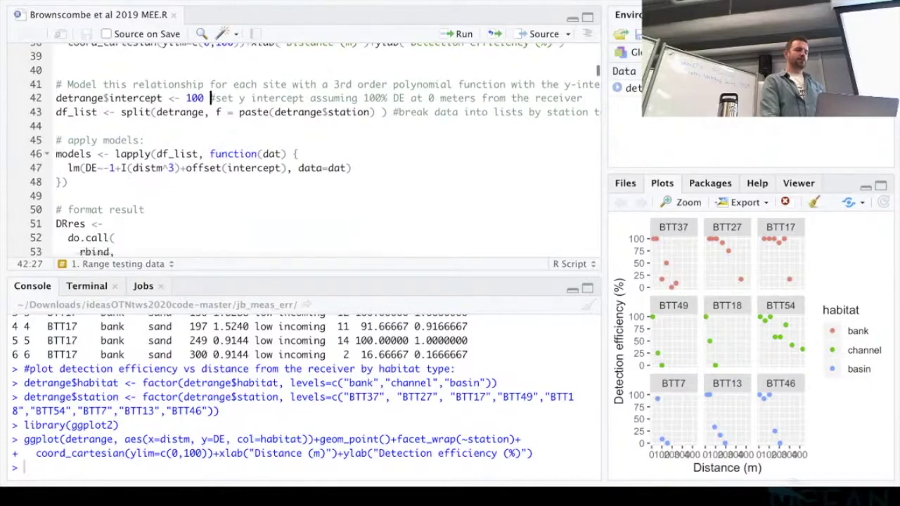
pyautogui.scroll(2, 316, 148)
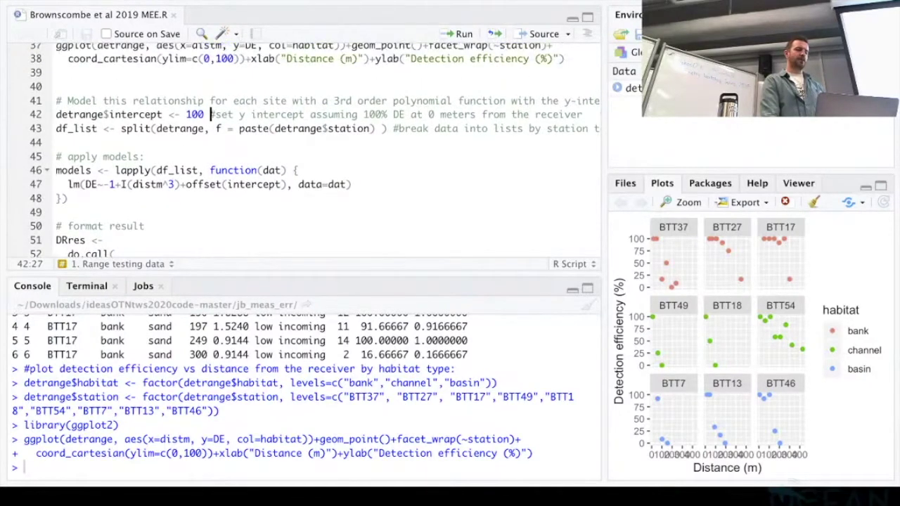
pyautogui.moveTo(205, 113); pyautogui.dragTo(185, 114)
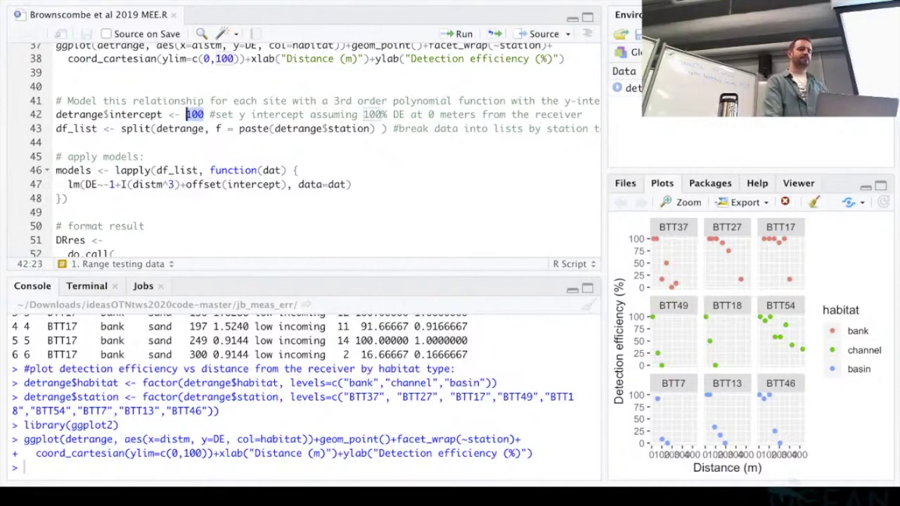
pyautogui.scroll(-1, 185, 114)
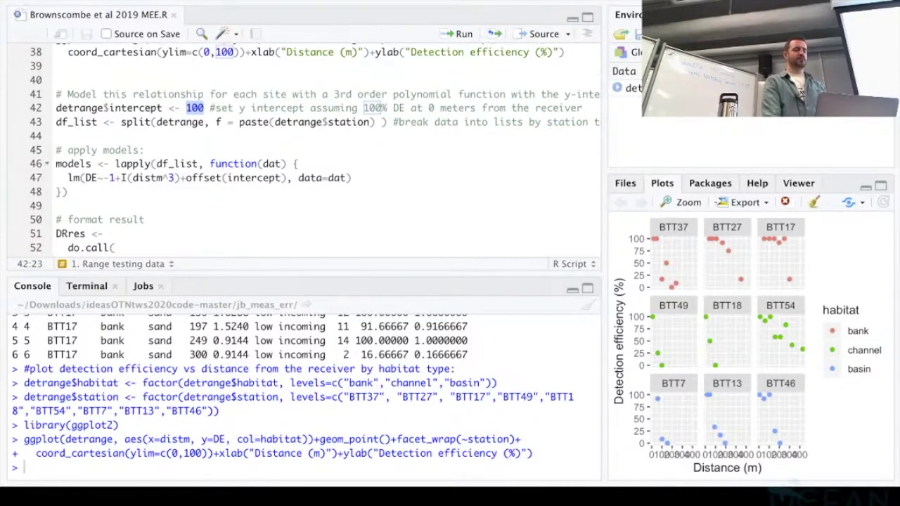
pyautogui.scroll(1, 186, 114)
pyautogui.click(168, 122)
pyautogui.scroll(-1, 169, 122)
pyautogui.click(204, 111)
pyautogui.scroll(-2, 205, 111)
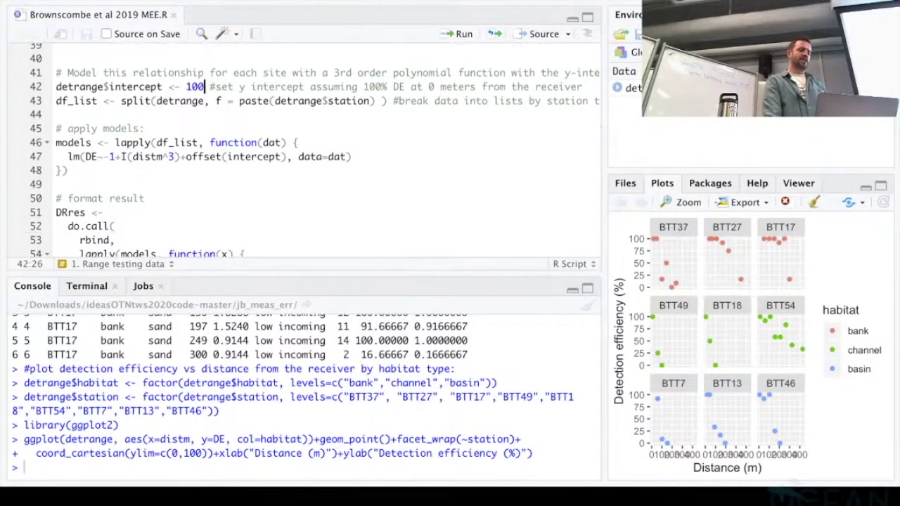
pyautogui.scroll(-1, 211, 84)
pyautogui.click(210, 85)
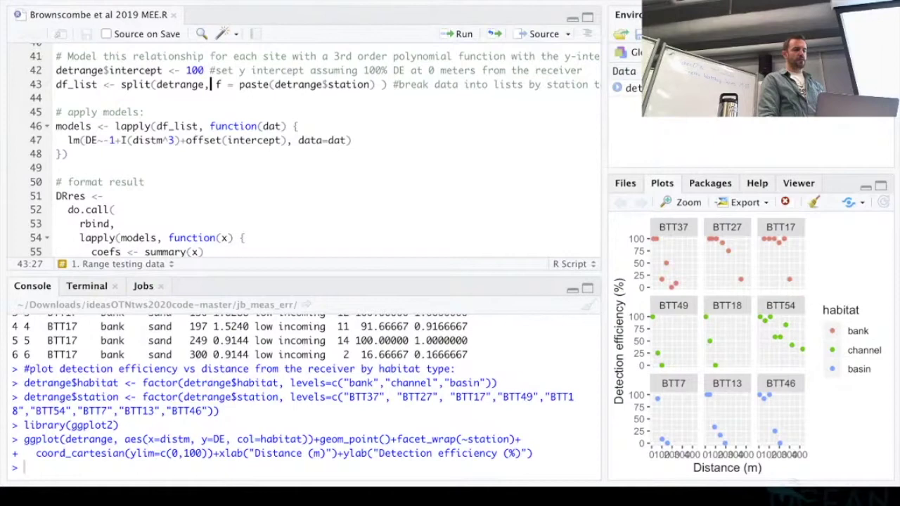
pyautogui.scroll(1, 314, 151)
pyautogui.click(109, 115)
pyautogui.click(150, 115)
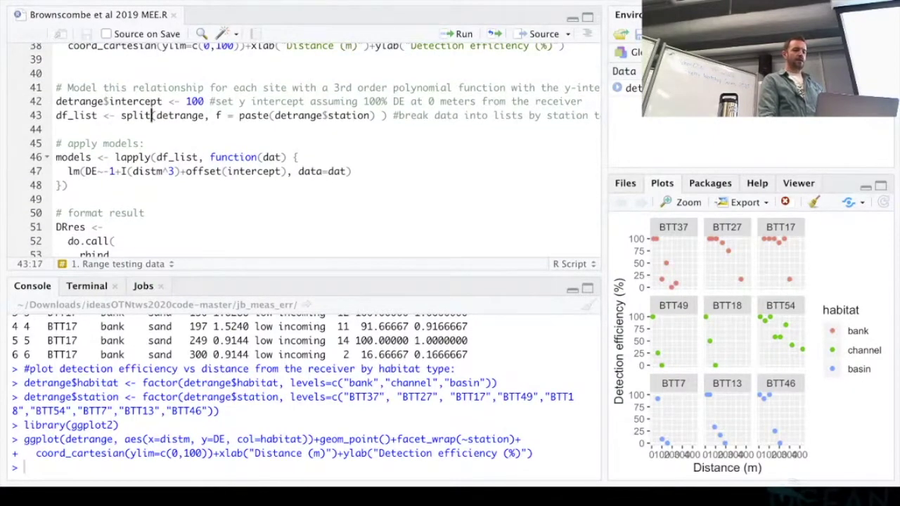
pyautogui.click(366, 115)
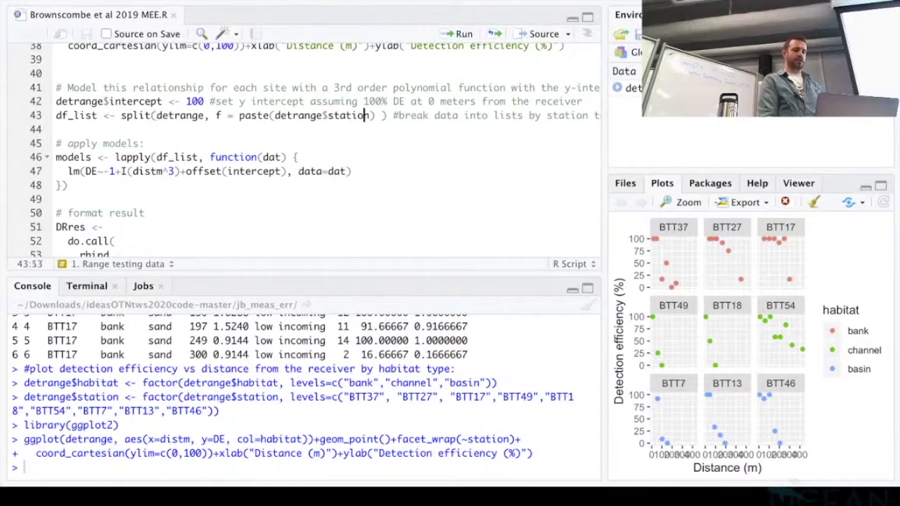
pyautogui.click(340, 116)
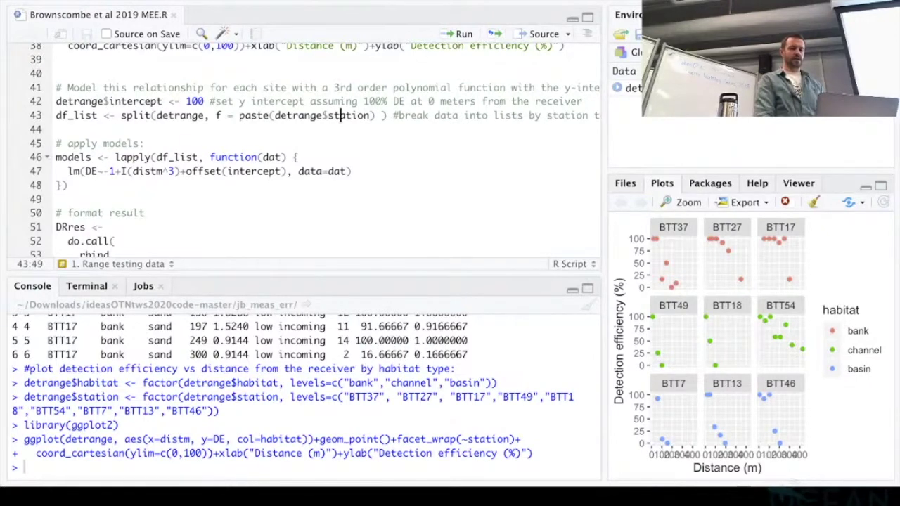
# Split detrange by station into df_list and expand it in the Environment pane
pyautogui.hotkey('ctrl', 'Return')
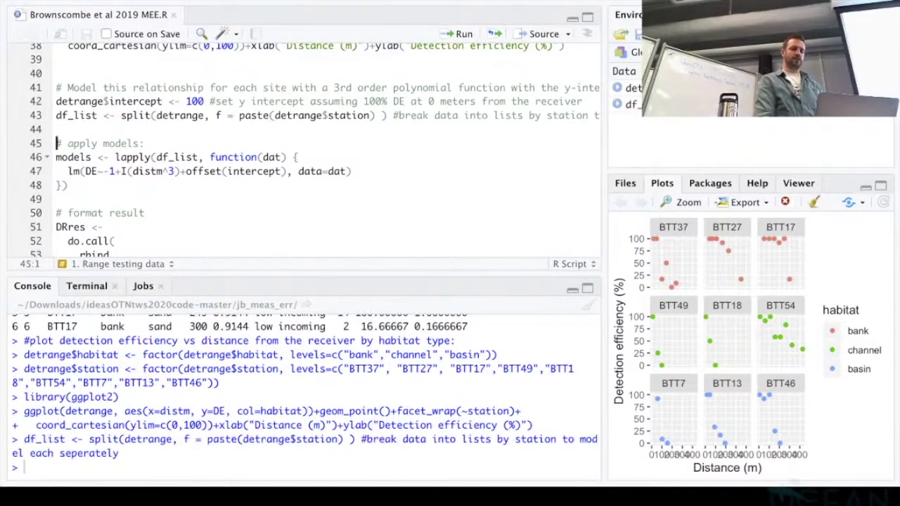
pyautogui.click(616, 104)
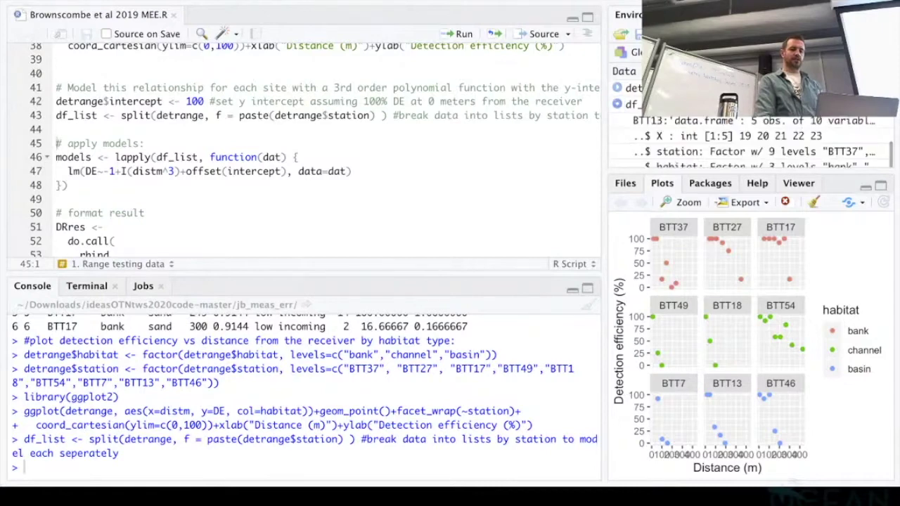
pyautogui.scroll(-5, 749, 144)
pyautogui.scroll(-3, 748, 144)
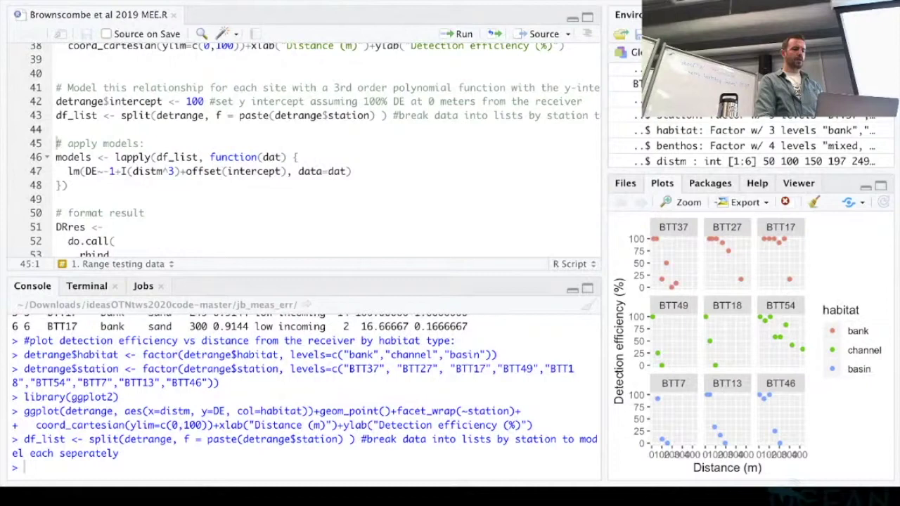
# Examine the lapply lm formula on line 47: DE, the -1 term, cubed distm and intercept
pyautogui.click(299, 156)
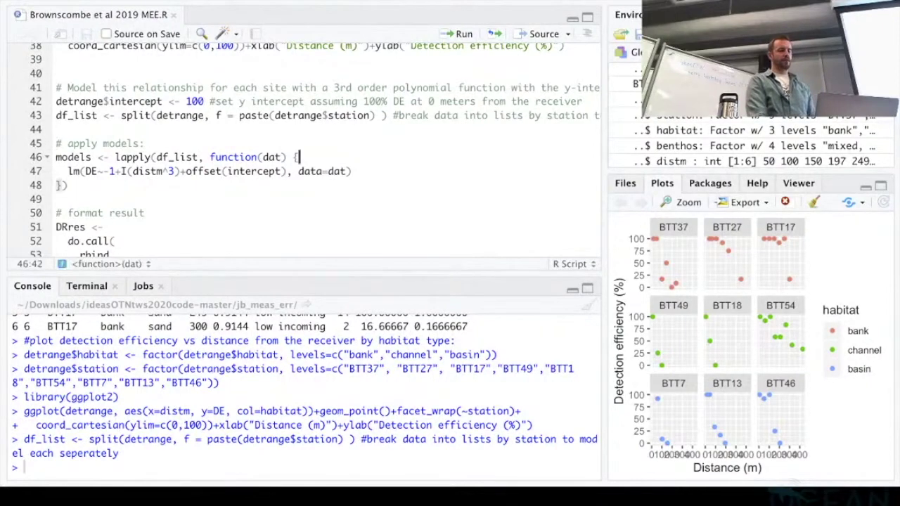
pyautogui.scroll(-1, 315, 150)
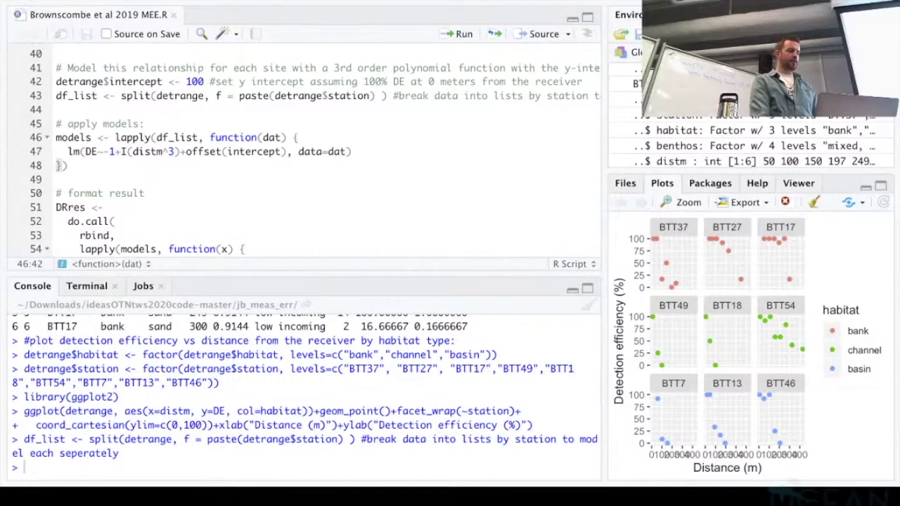
pyautogui.click(115, 151)
pyautogui.doubleClick(73, 151)
pyautogui.click(85, 151)
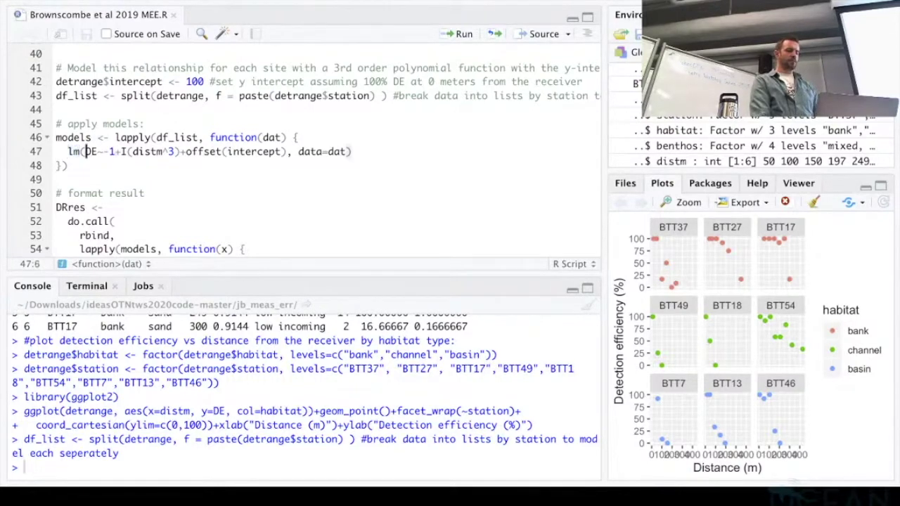
pyautogui.click(98, 151)
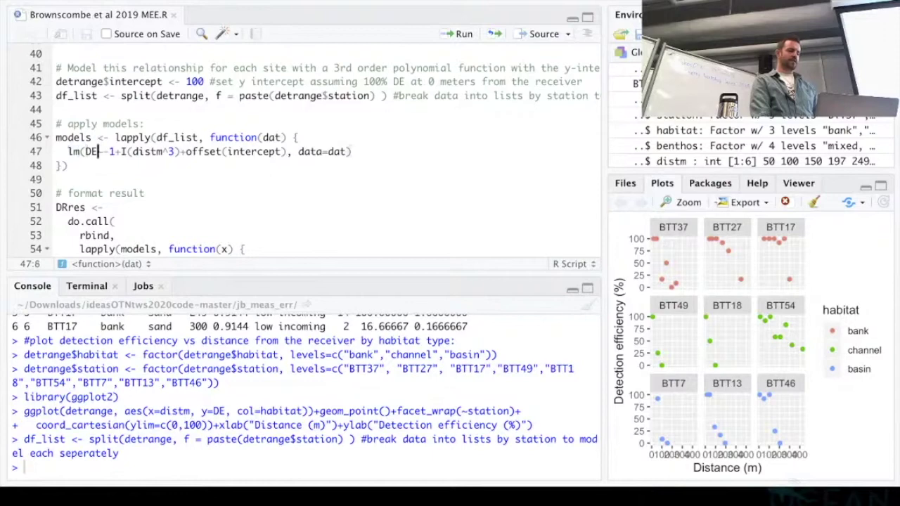
pyautogui.click(104, 151)
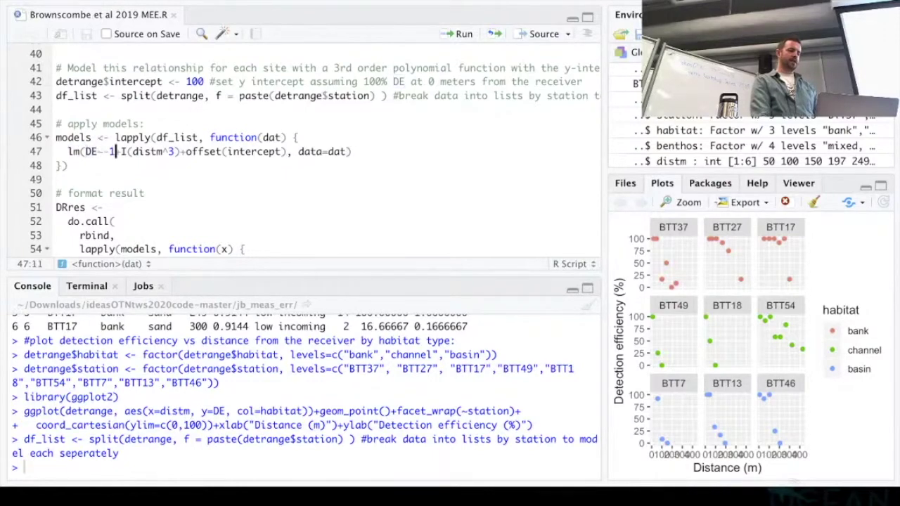
pyautogui.click(108, 151)
pyautogui.click(151, 151)
pyautogui.click(270, 151)
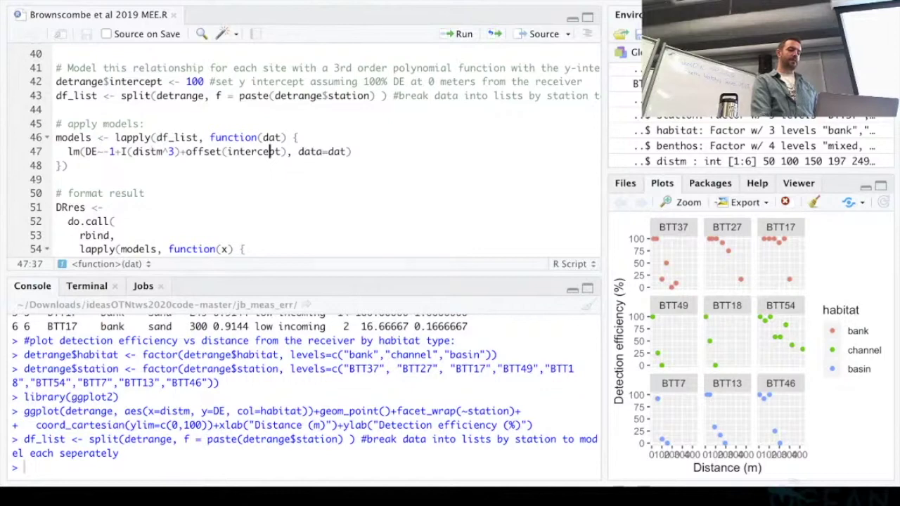
pyautogui.click(298, 137)
# Add the intercept column of 100, re-split by station and fit the 9-model list
pyautogui.hotkey('ctrl', 'Return')
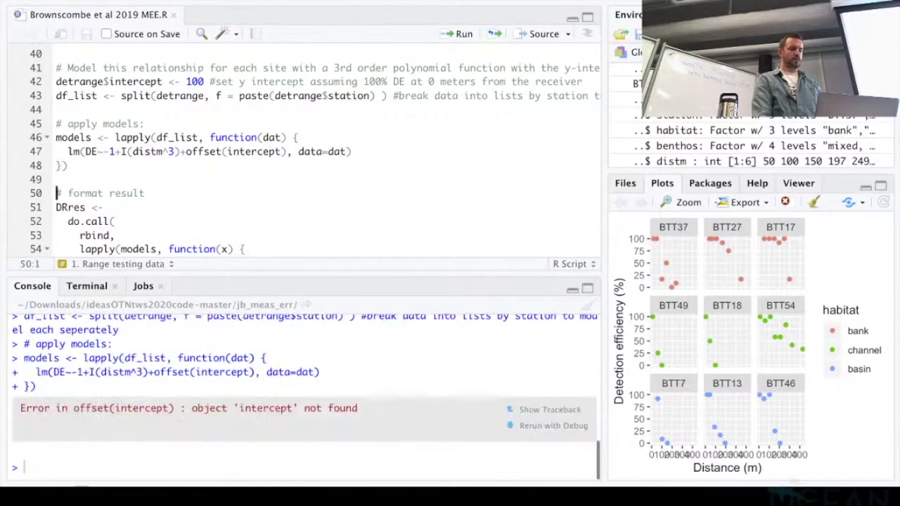
pyautogui.click(234, 81)
pyautogui.hotkey('ctrl', 'Return')
pyautogui.hotkey('ctrl', 'Return')
pyautogui.hotkey('ctrl', 'Return')
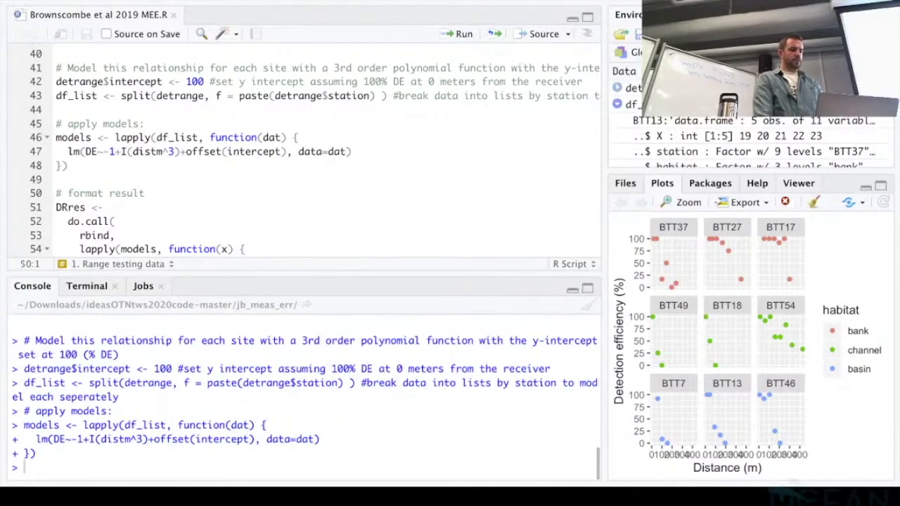
pyautogui.scroll(-4, 302, 148)
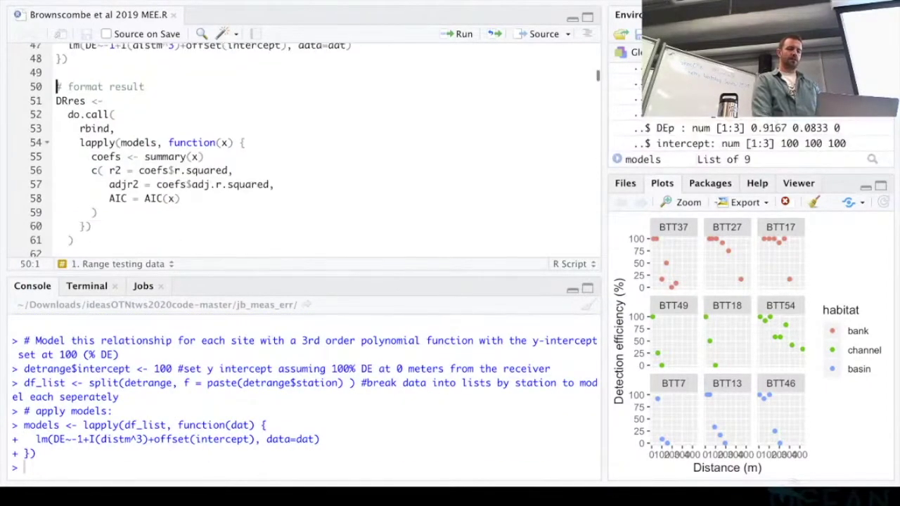
pyautogui.scroll(1, 314, 150)
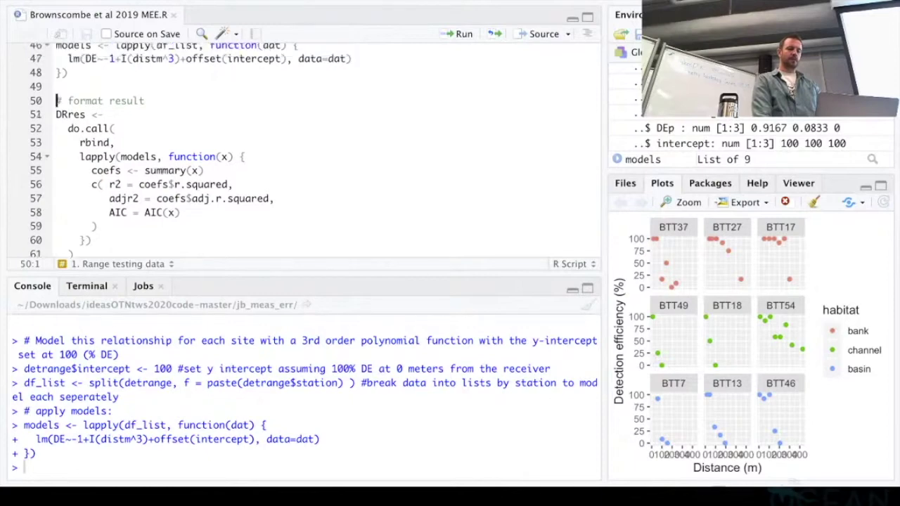
pyautogui.scroll(-10, 752, 140)
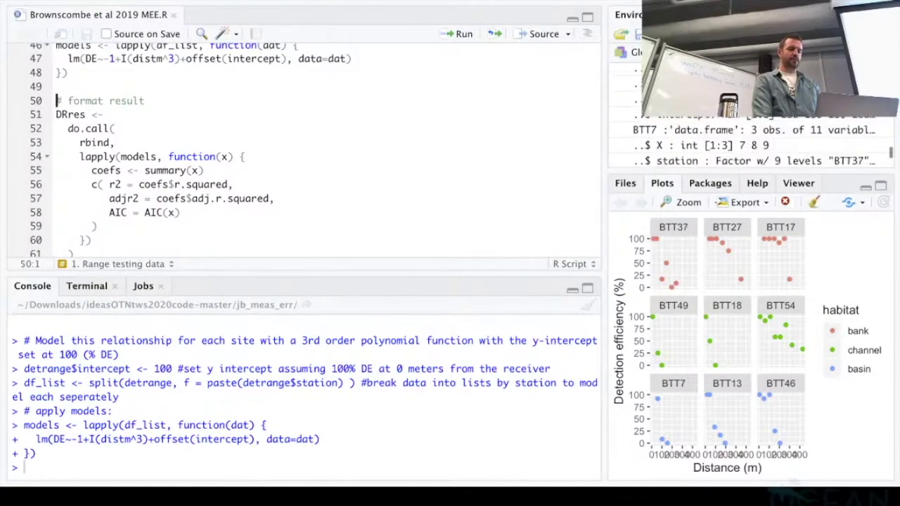
pyautogui.scroll(-10, 752, 141)
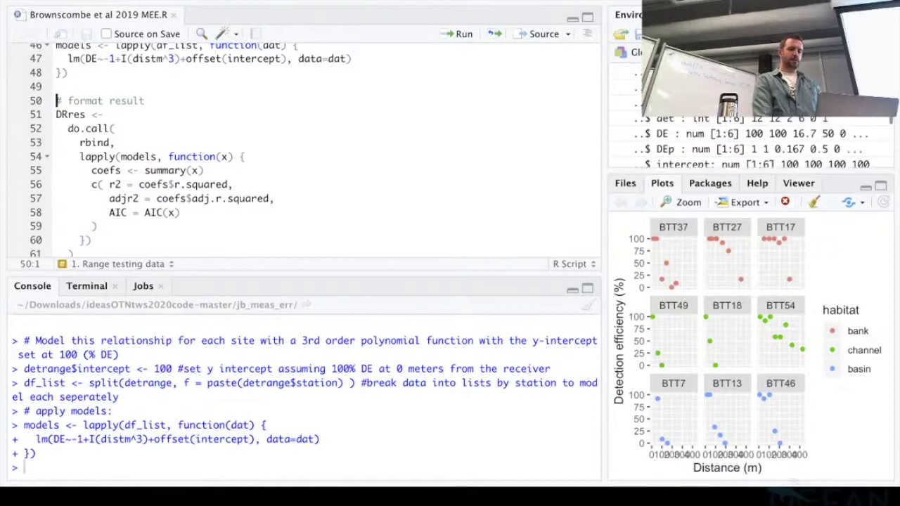
pyautogui.scroll(-5, 752, 140)
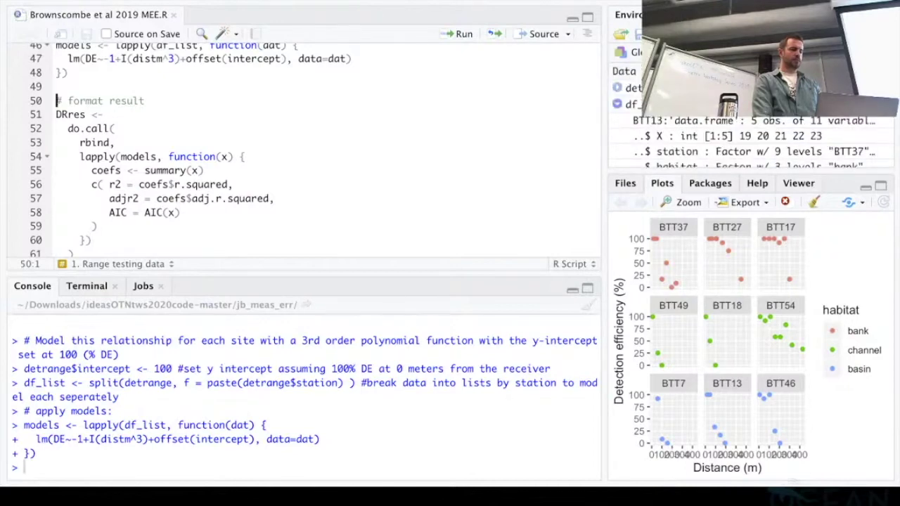
pyautogui.click(144, 100)
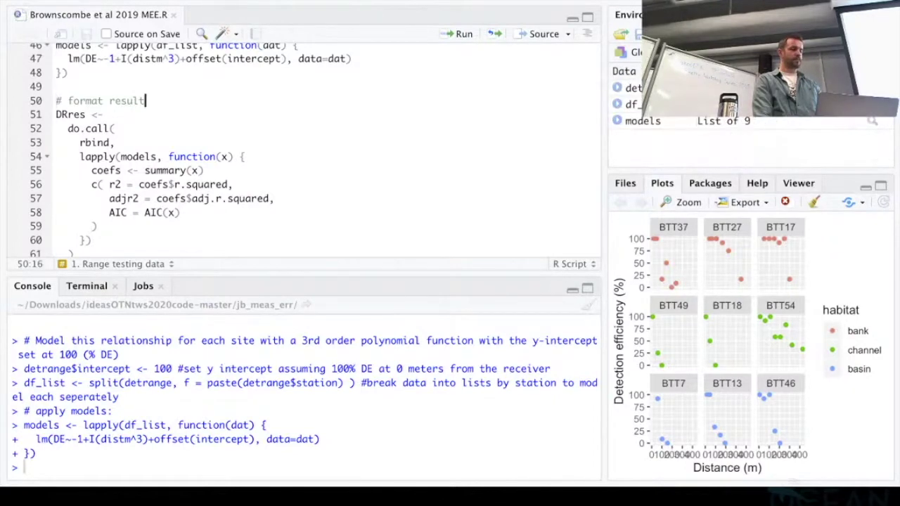
pyautogui.scroll(3, 302, 147)
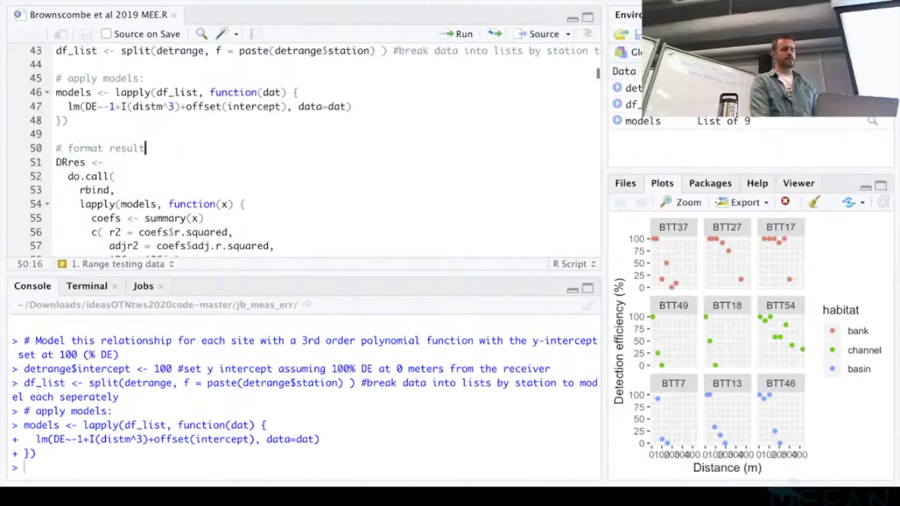
pyautogui.scroll(1, 315, 151)
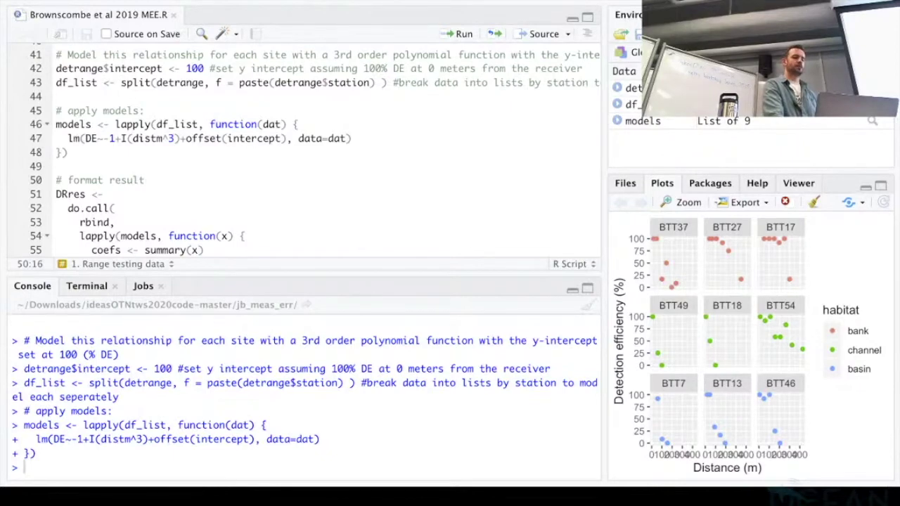
pyautogui.click(190, 138)
pyautogui.scroll(-1, 190, 138)
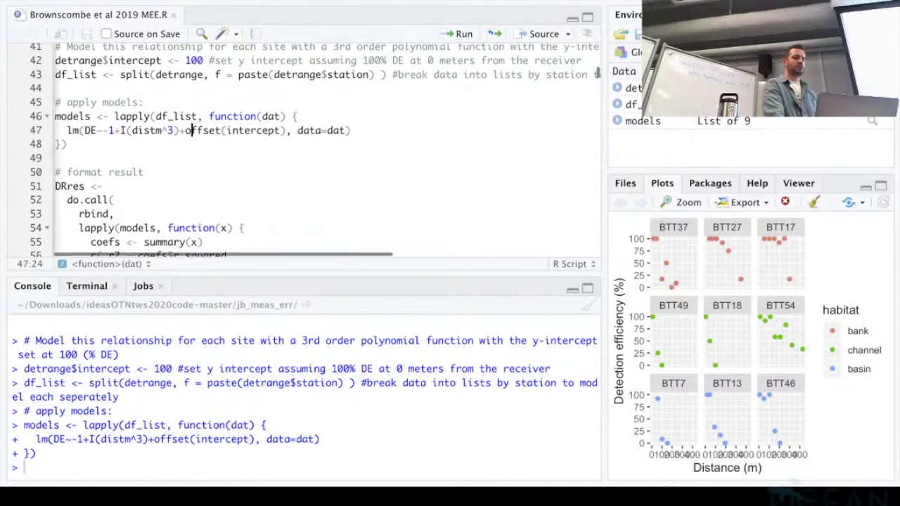
pyautogui.scroll(1, 314, 150)
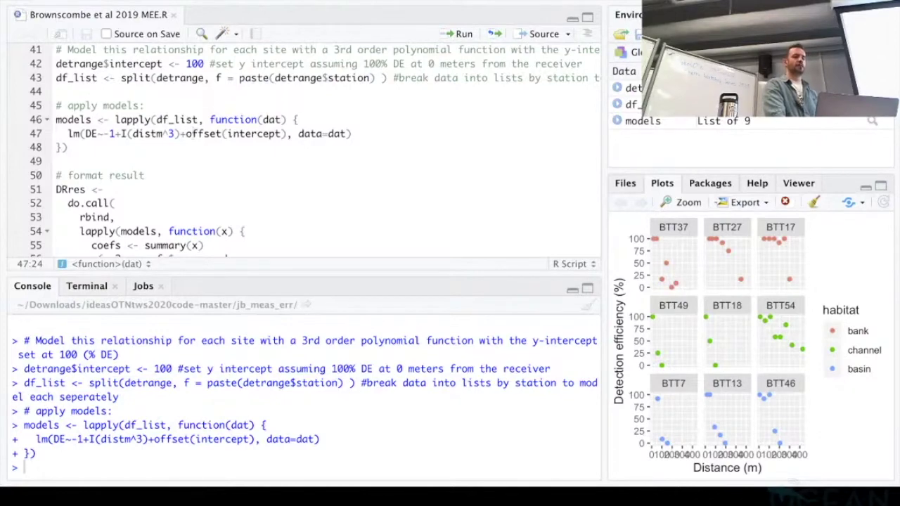
pyautogui.scroll(-3, 315, 149)
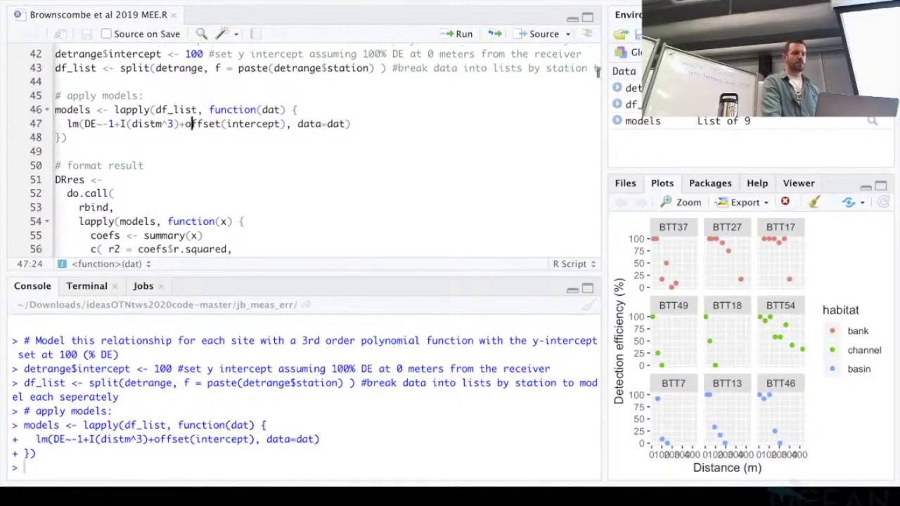
pyautogui.click(108, 110)
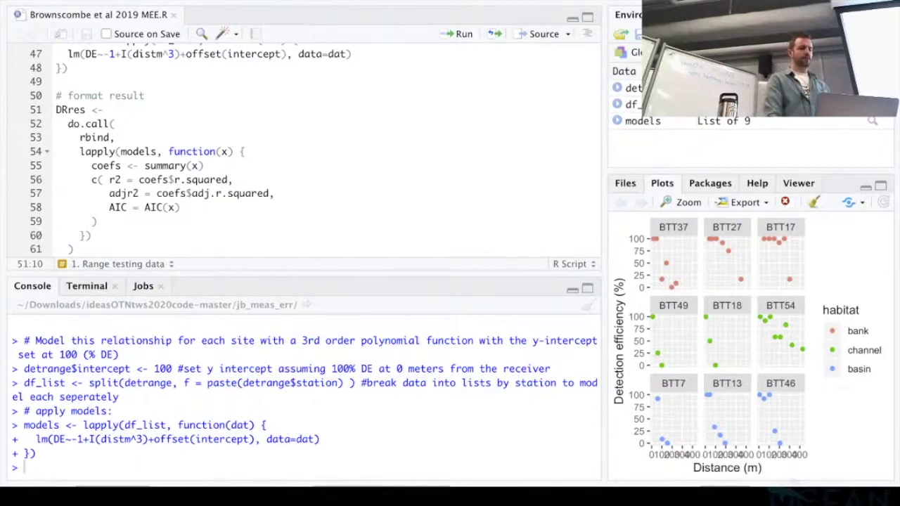
# Walk through DRres's do.call(rbind, lapply(...)) over each model's summary, then return to its assignment line
pyautogui.scroll(-1, 175, 144)
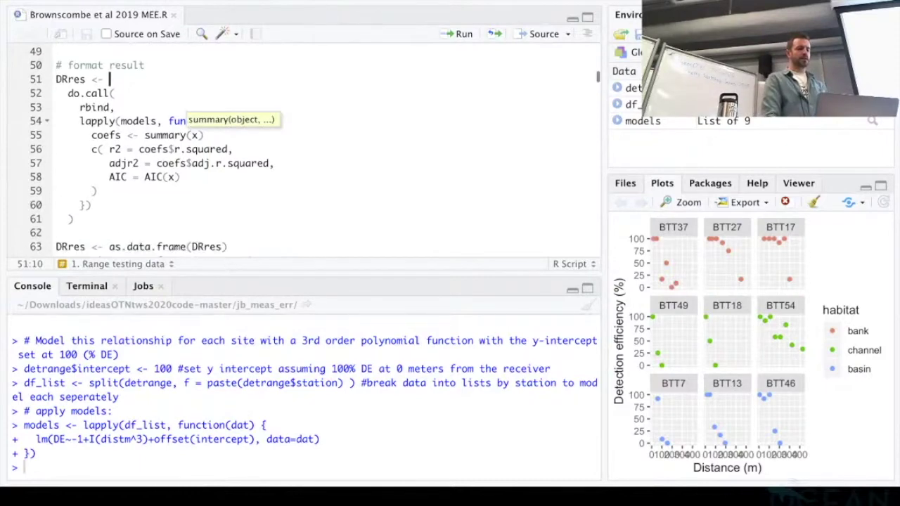
pyautogui.click(115, 101)
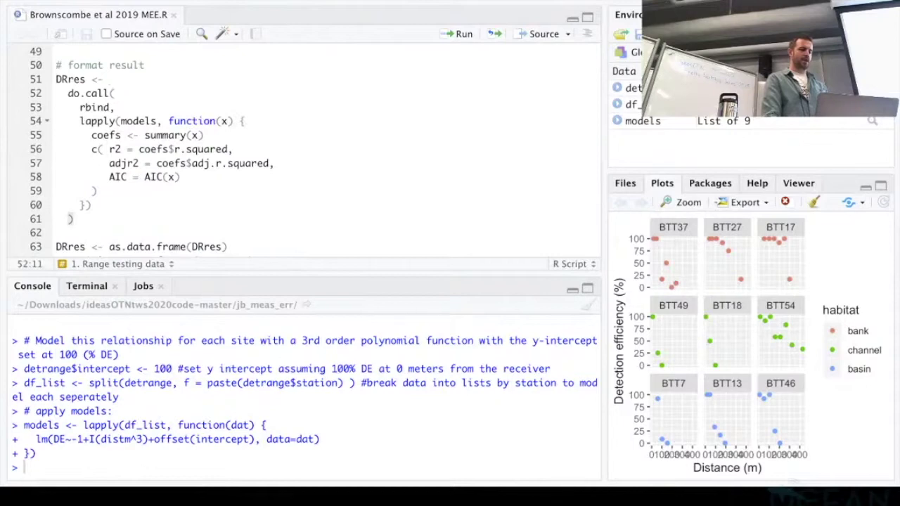
pyautogui.scroll(1, 176, 144)
pyautogui.click(85, 117)
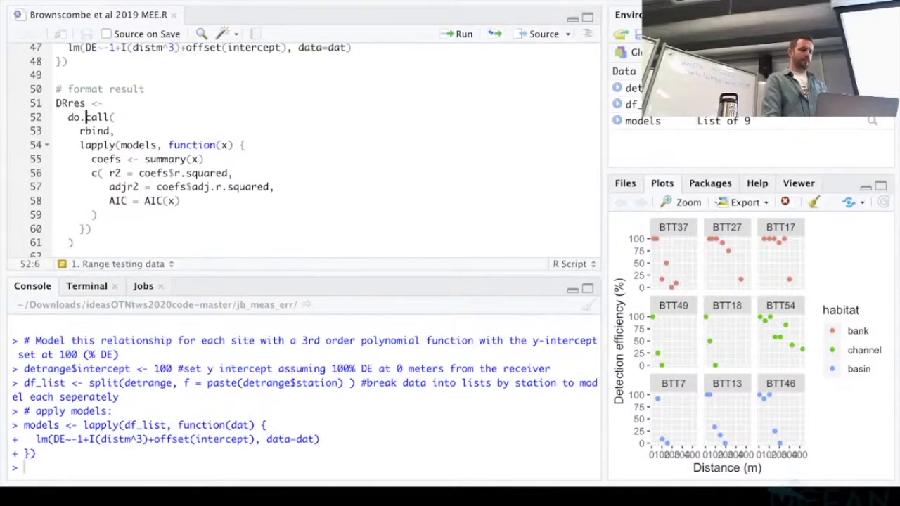
pyautogui.scroll(-1, 315, 149)
pyautogui.click(109, 97)
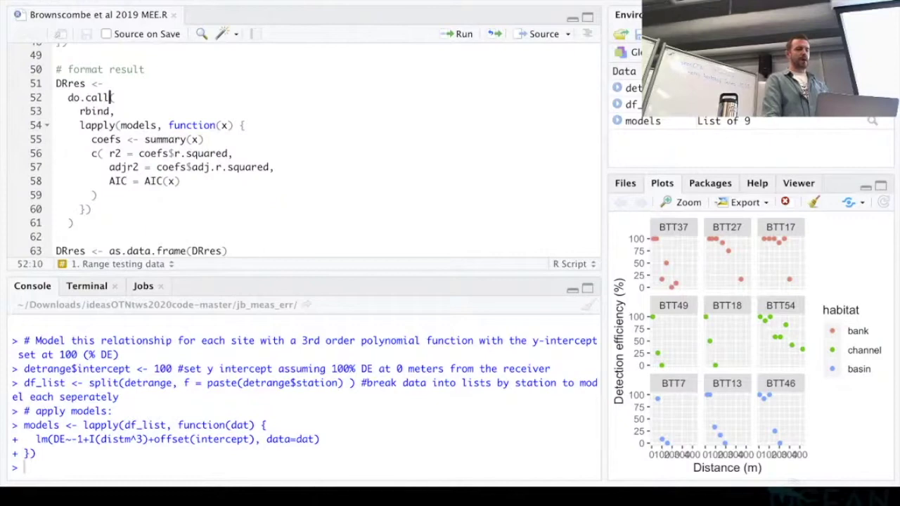
pyautogui.moveTo(111, 111); pyautogui.dragTo(85, 111)
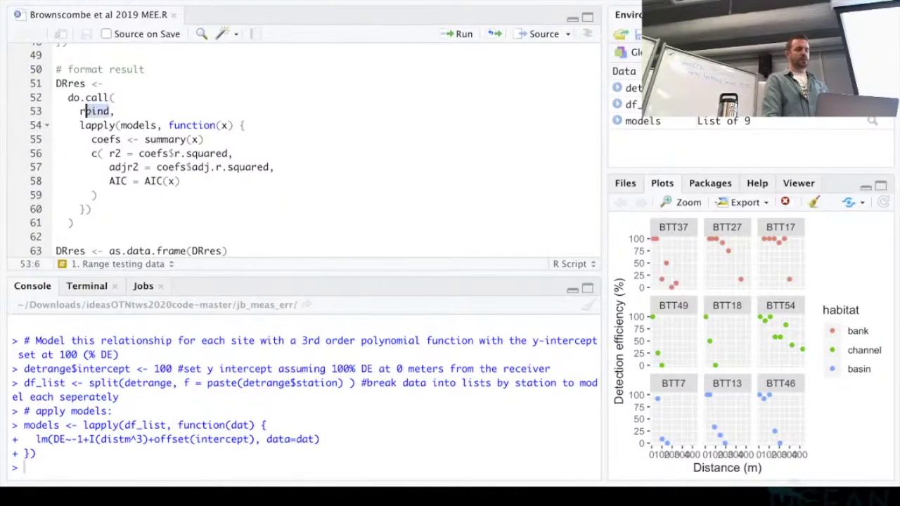
pyautogui.click(122, 125)
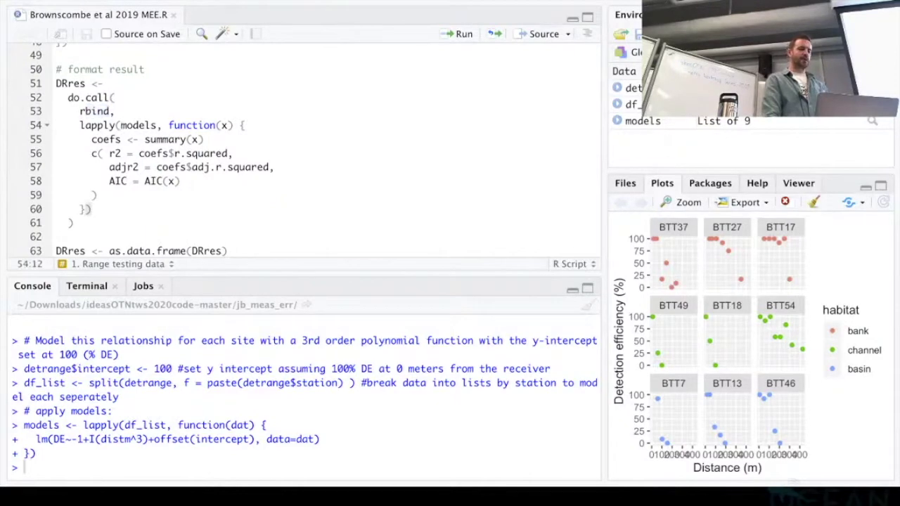
pyautogui.click(151, 139)
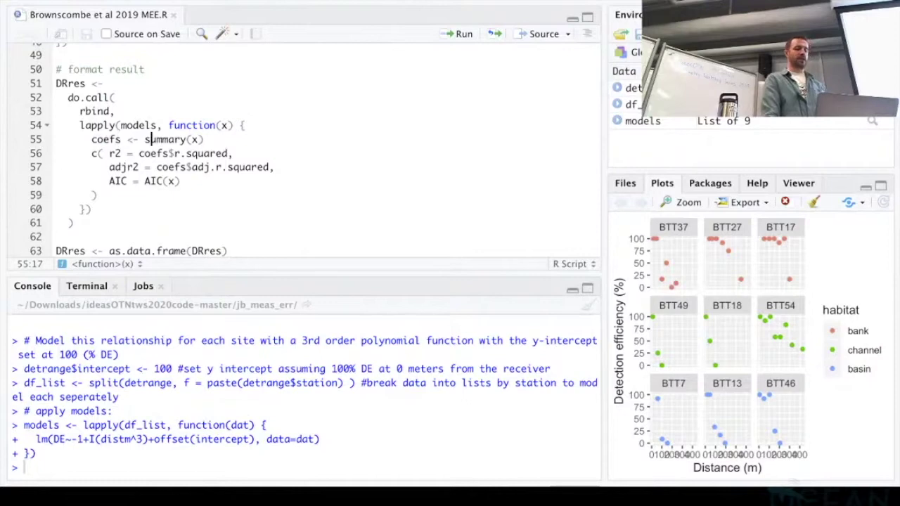
pyautogui.click(97, 194)
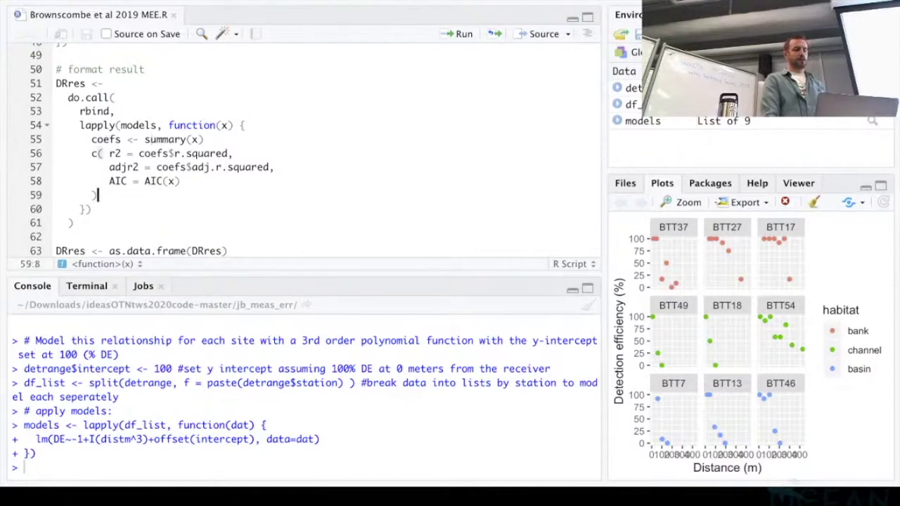
pyautogui.click(109, 83)
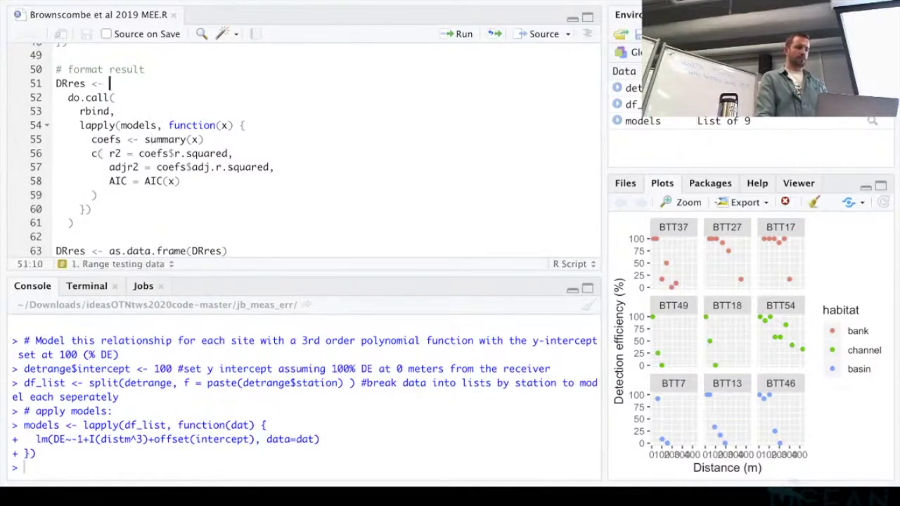
# Build DRres, convert it to a data frame, add a site column and print it
pyautogui.hotkey('ctrl', 'Return')
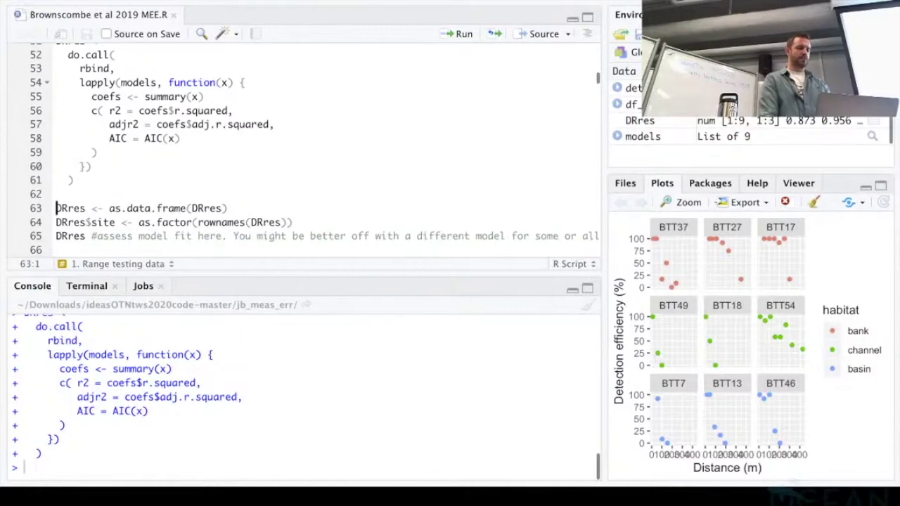
pyautogui.scroll(-2, 314, 149)
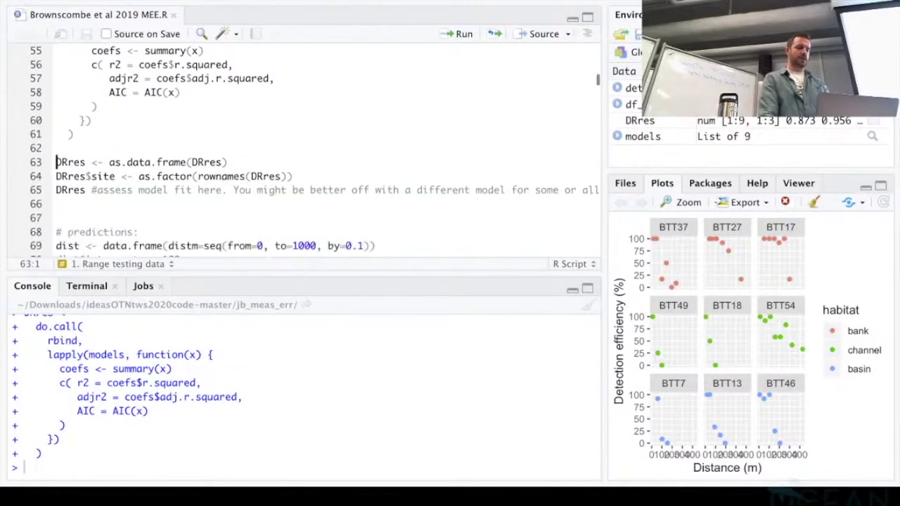
pyautogui.hotkey('ctrl', 'Return')
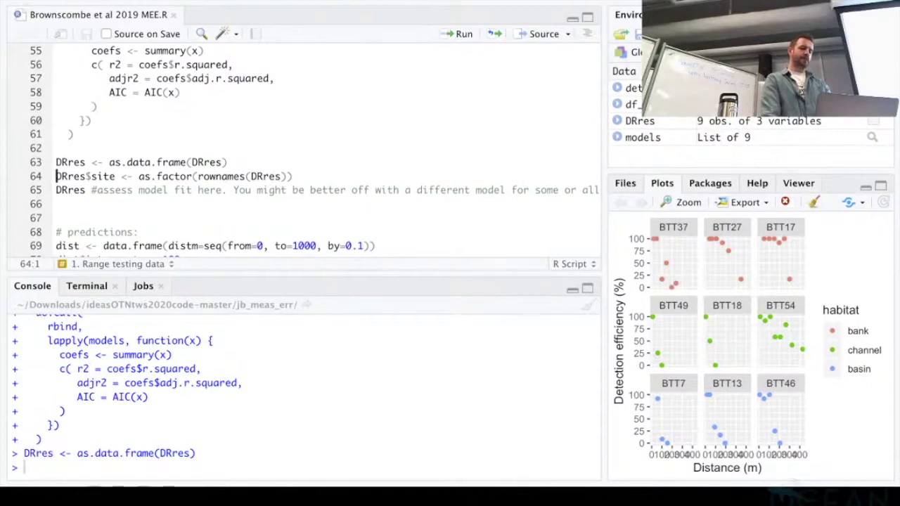
pyautogui.hotkey('ctrl', 'Return')
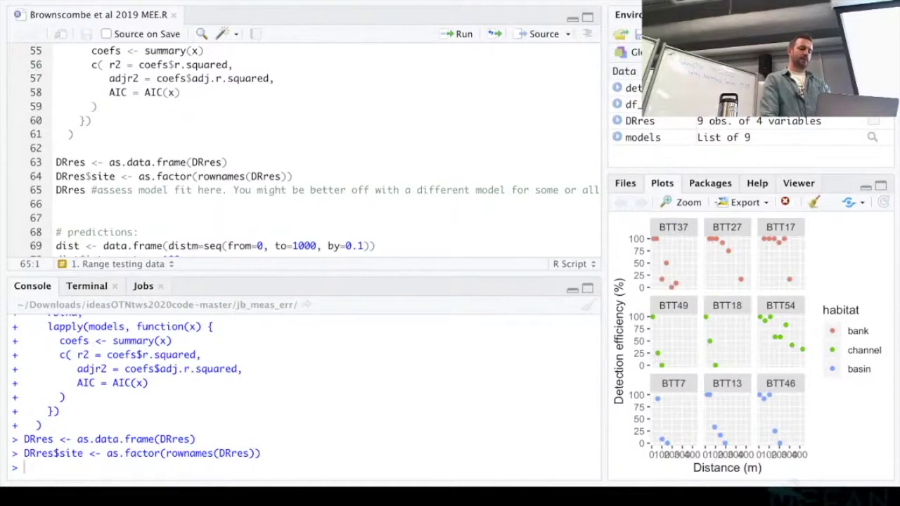
pyautogui.hotkey('ctrl', 'Return')
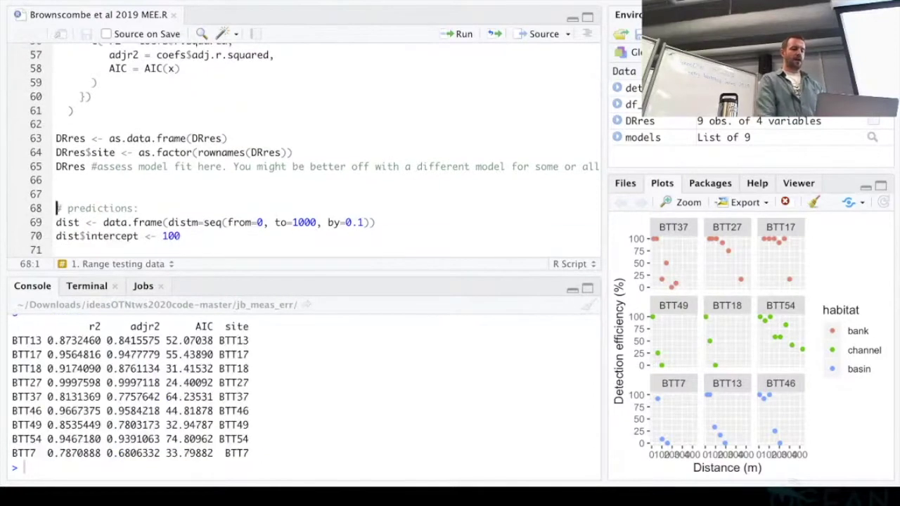
# Highlight BTT27's r2 value of 0.9997598 in the printed DRres table
pyautogui.scroll(2, 305, 396)
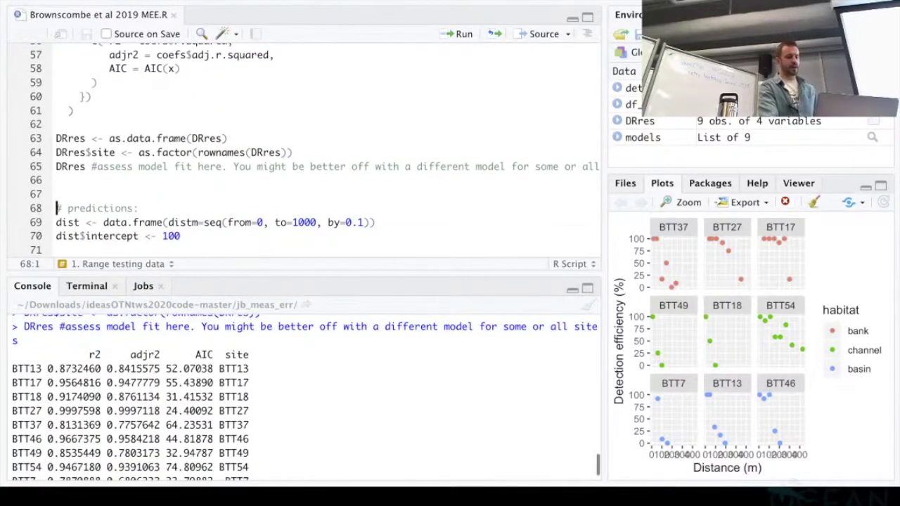
pyautogui.scroll(-1, 305, 396)
pyautogui.scroll(-1, 305, 396)
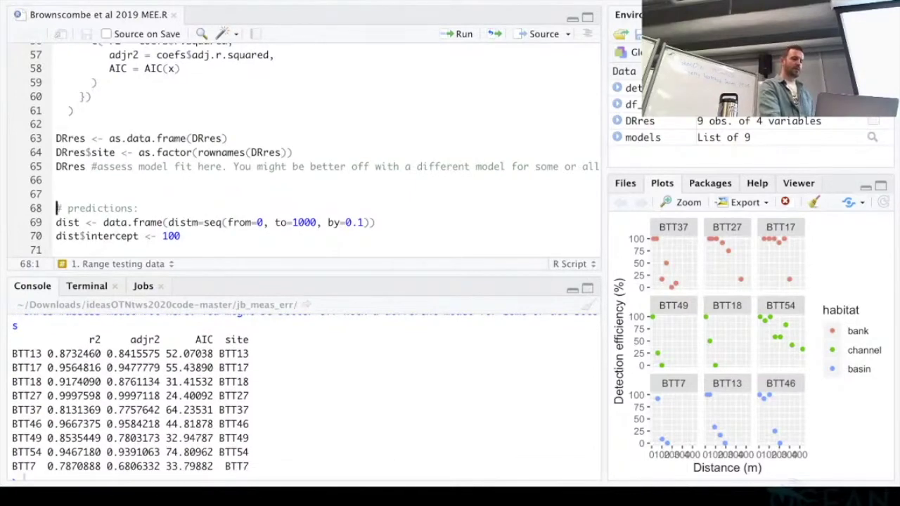
pyautogui.scroll(-1, 305, 397)
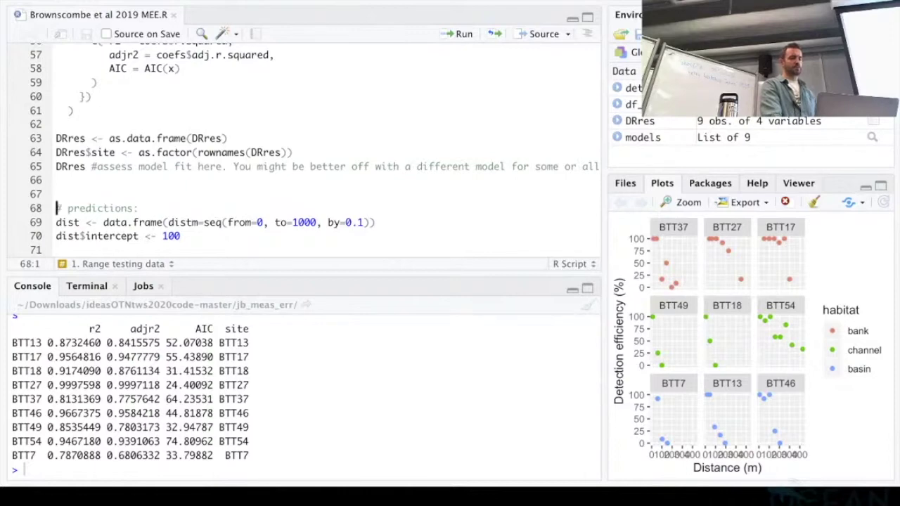
pyautogui.moveTo(101, 385); pyautogui.dragTo(47, 386)
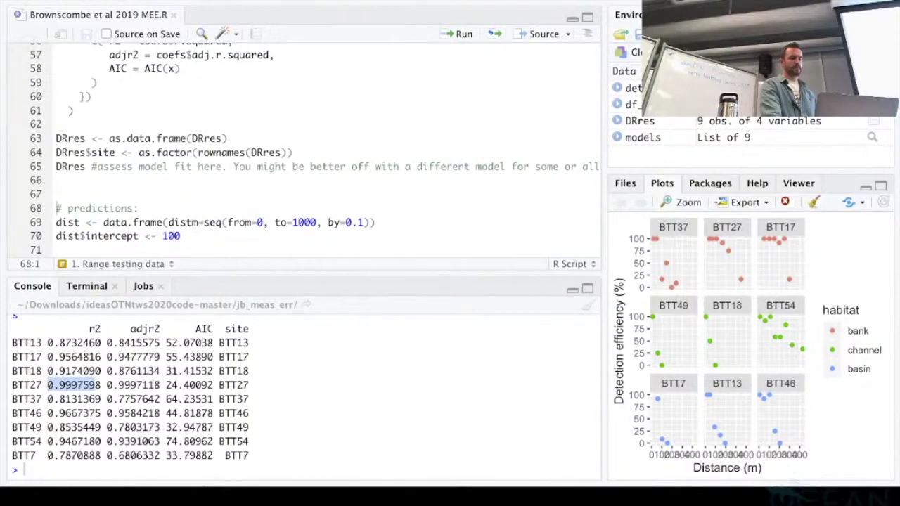
pyautogui.hotkey('ctrl', 'c')
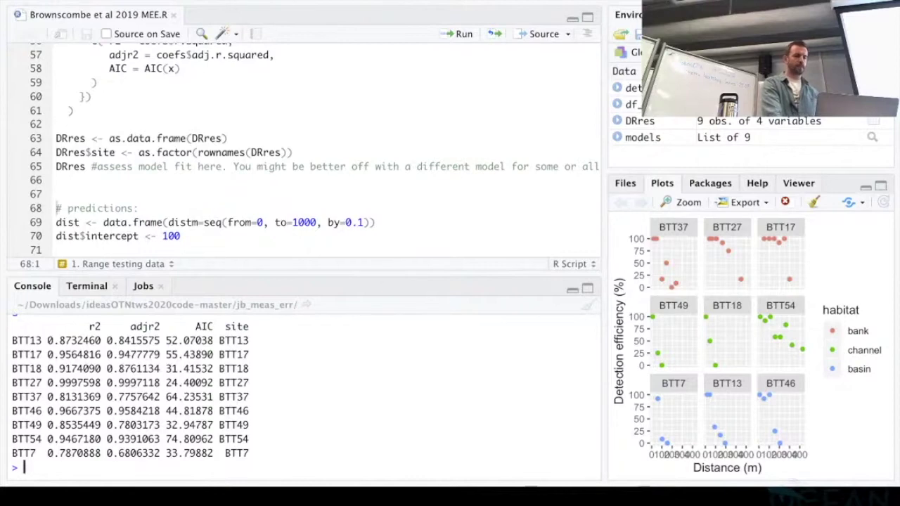
# Move to the predictions code, ending on the seq distance line 69
pyautogui.scroll(-1, 302, 147)
pyautogui.click(181, 192)
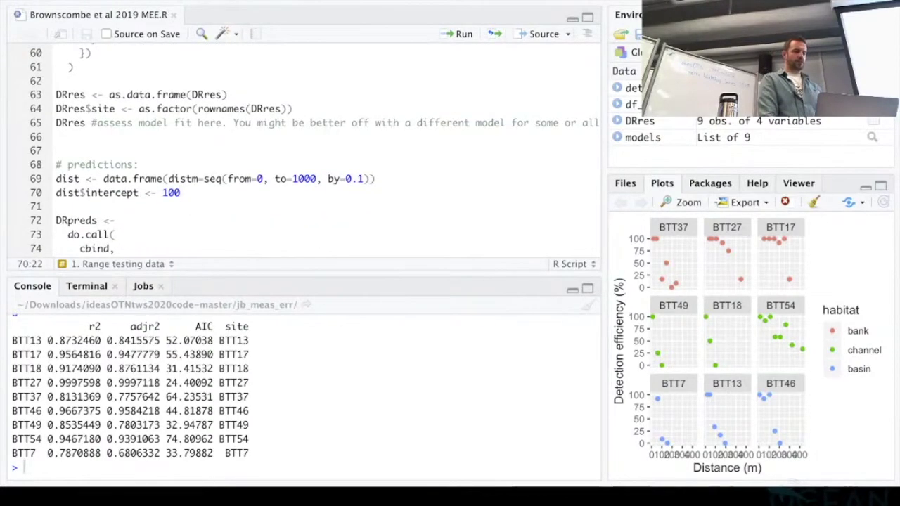
pyautogui.scroll(1, 302, 148)
pyautogui.scroll(-1, 313, 150)
pyautogui.click(209, 178)
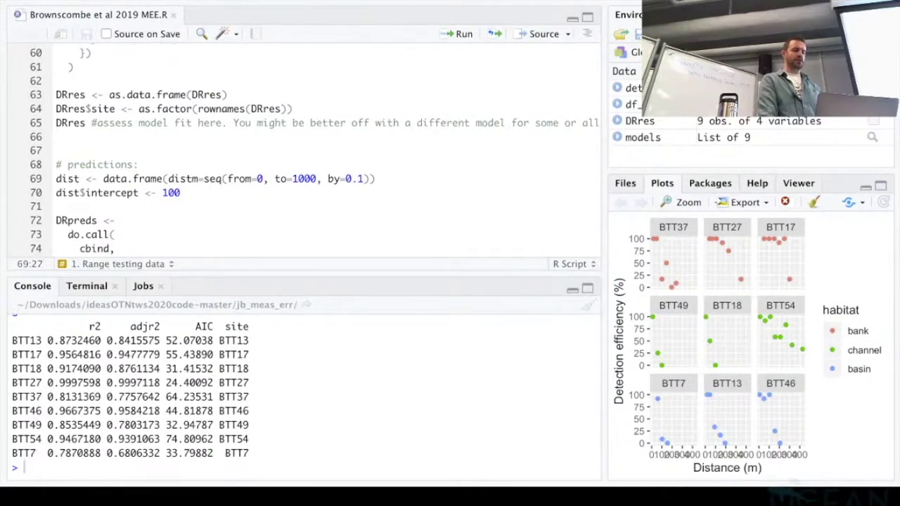
pyautogui.scroll(-1, 211, 179)
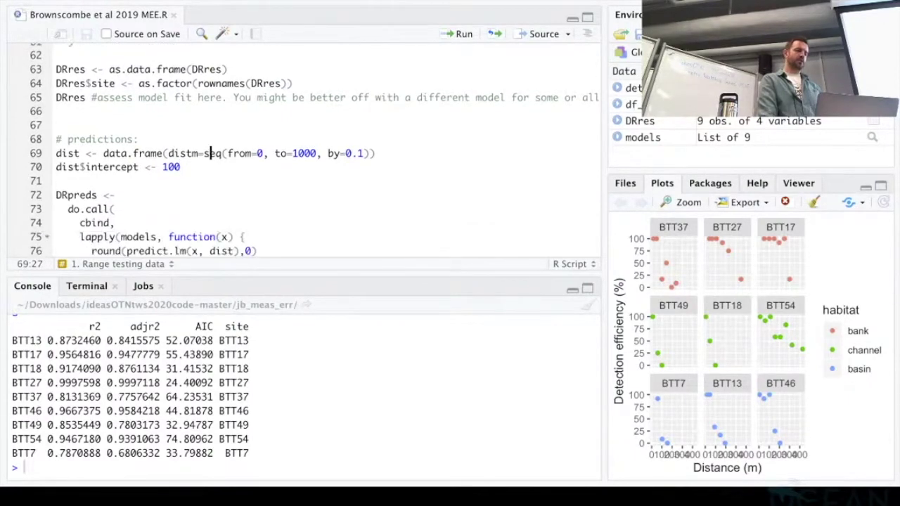
pyautogui.click(221, 153)
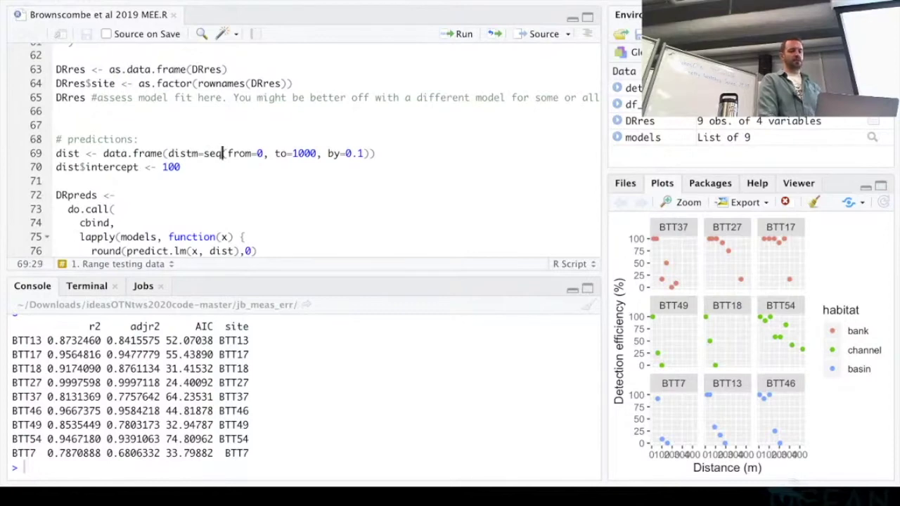
pyautogui.click(376, 154)
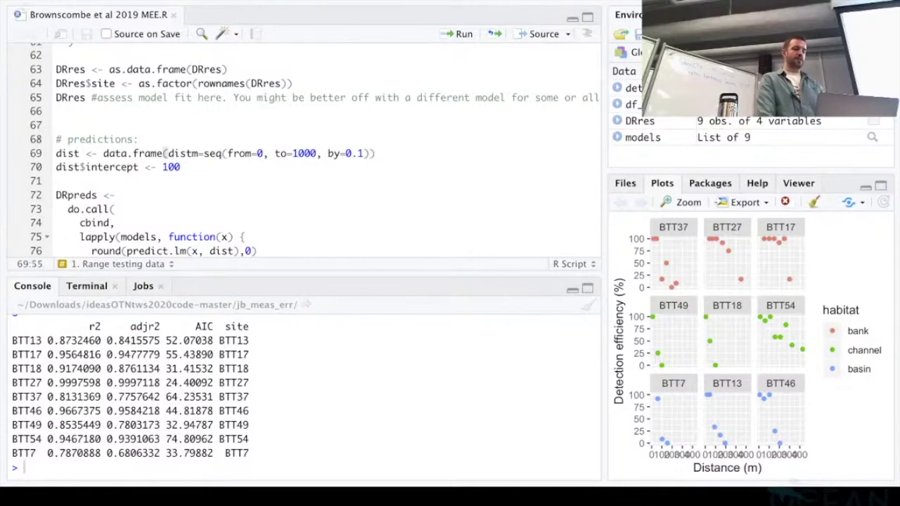
# Create the 0–1000 m distance grid with intercept 100 and compute DRpreds from every station's model
pyautogui.hotkey('ctrl', 'Return')
pyautogui.hotkey('ctrl', 'Return')
pyautogui.scroll(-3, 303, 148)
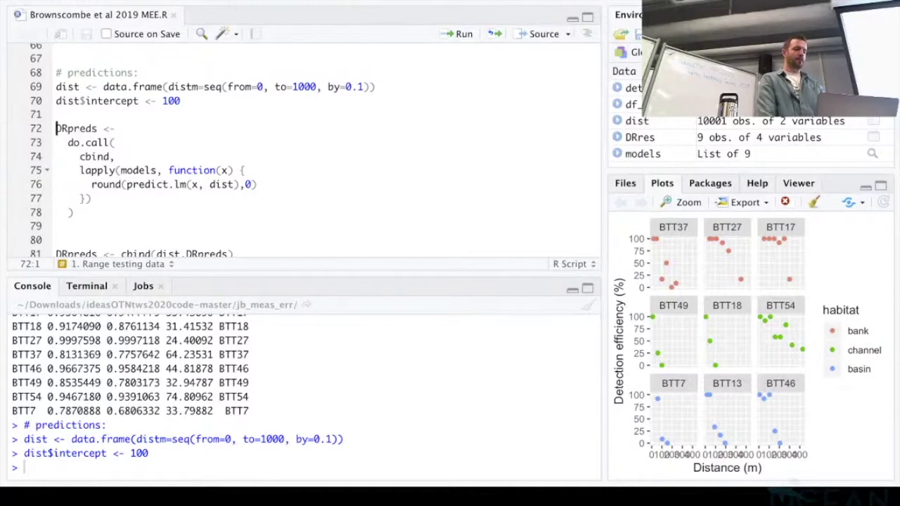
pyautogui.click(122, 129)
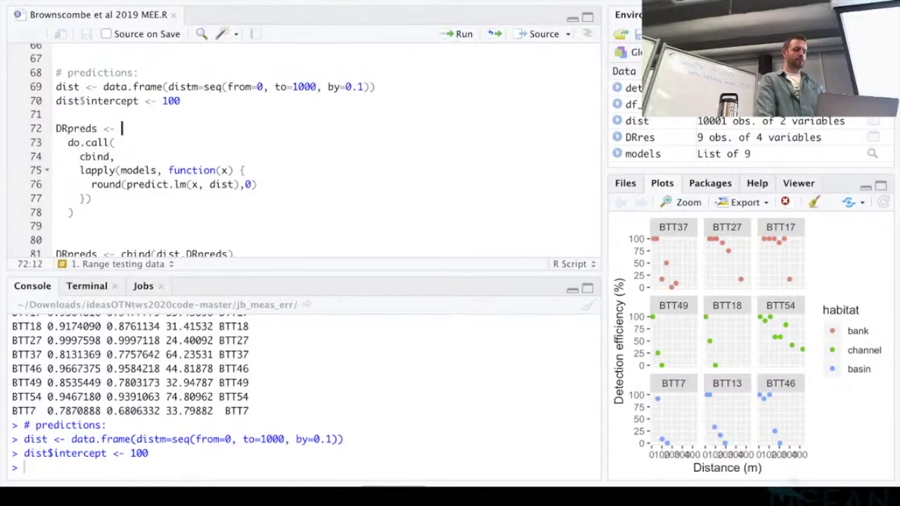
pyautogui.hotkey('ctrl', 'Return')
# Bind the distances to the predictions with cbind and preview DRpreds with head()
pyautogui.scroll(-3, 189, 151)
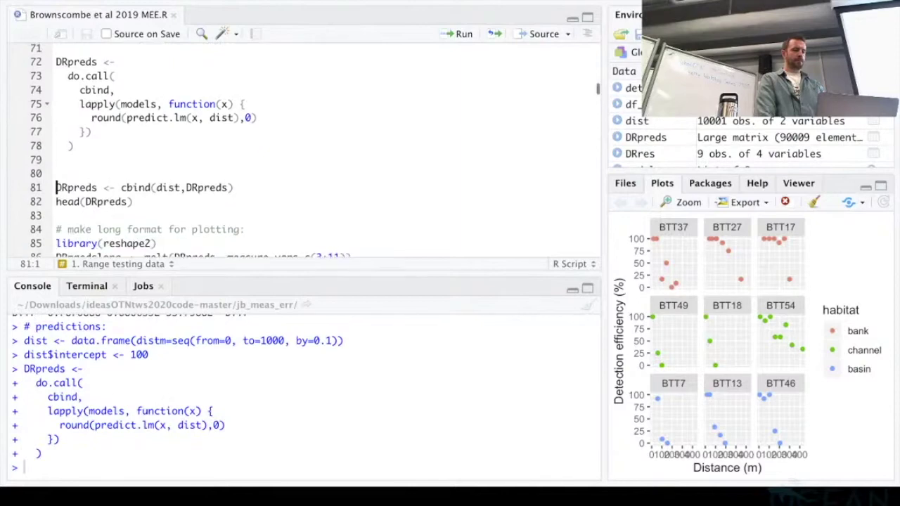
pyautogui.scroll(-1, 303, 151)
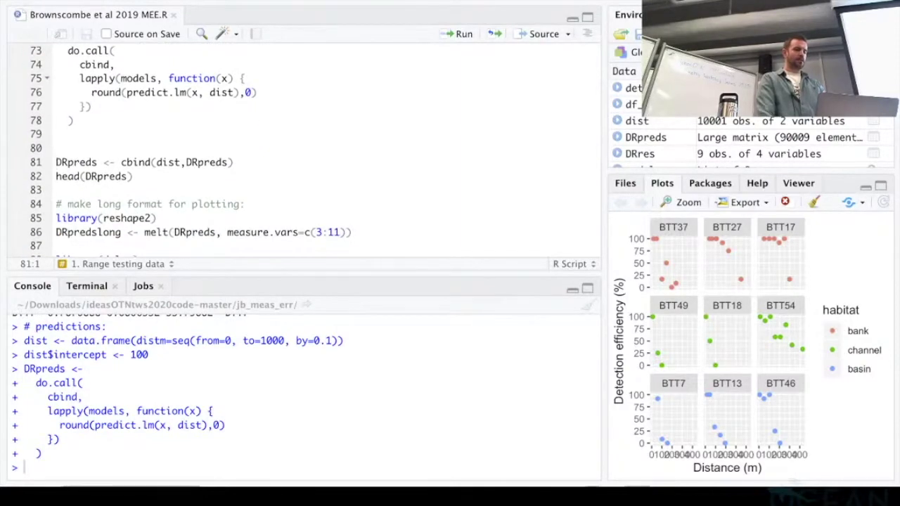
pyautogui.scroll(4, 302, 151)
pyautogui.scroll(-1, 302, 151)
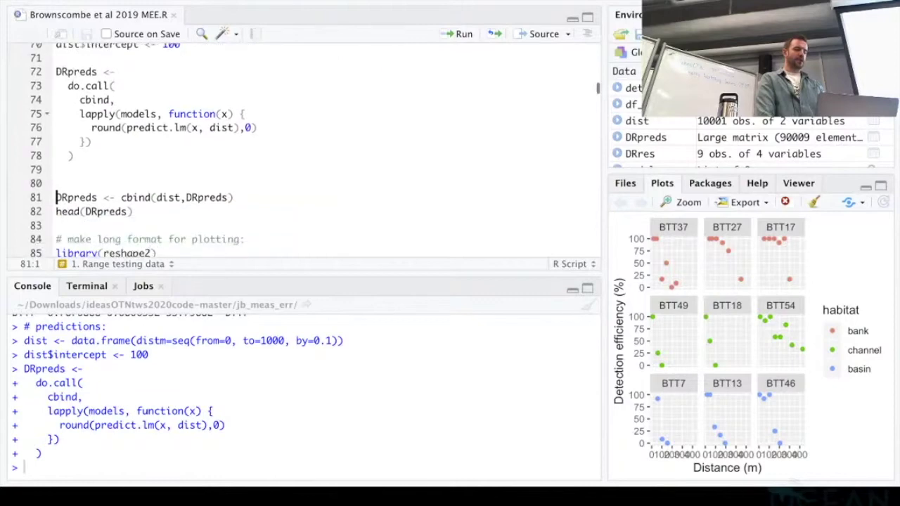
pyautogui.click(169, 197)
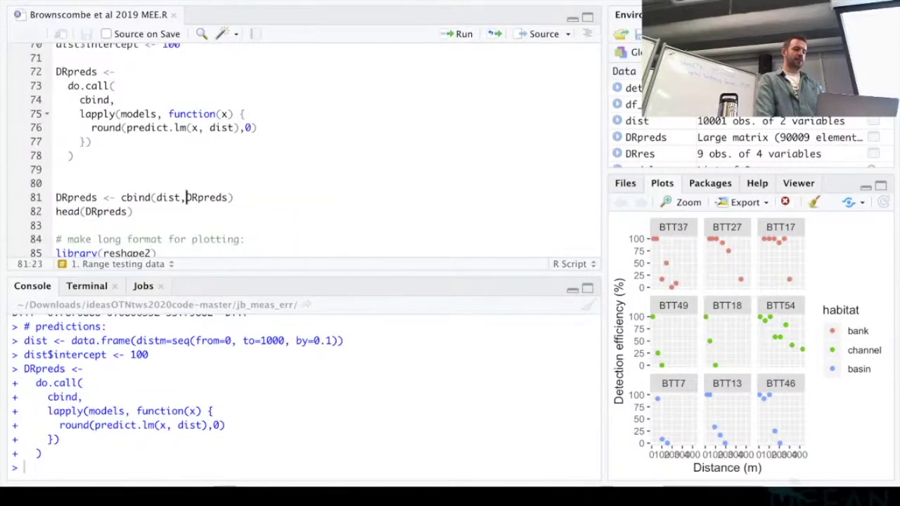
pyautogui.scroll(2, 169, 211)
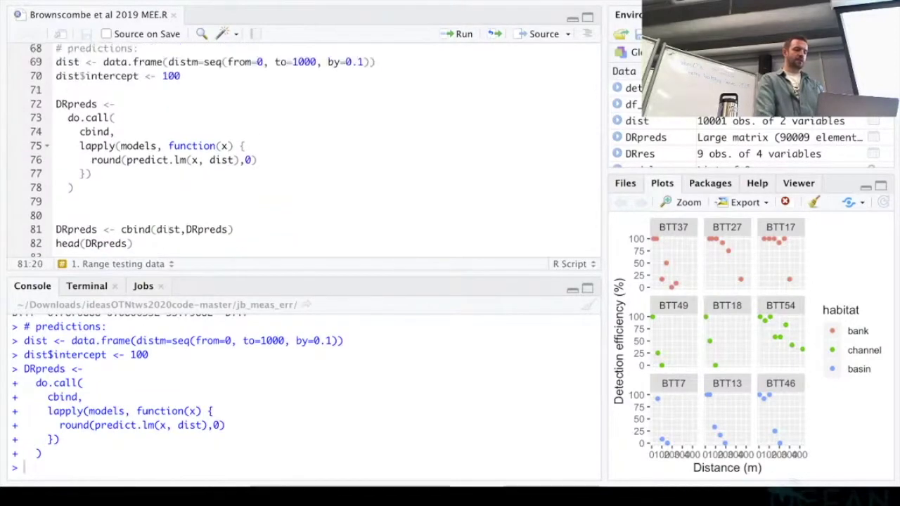
pyautogui.scroll(3, 315, 150)
pyautogui.scroll(-4, 314, 149)
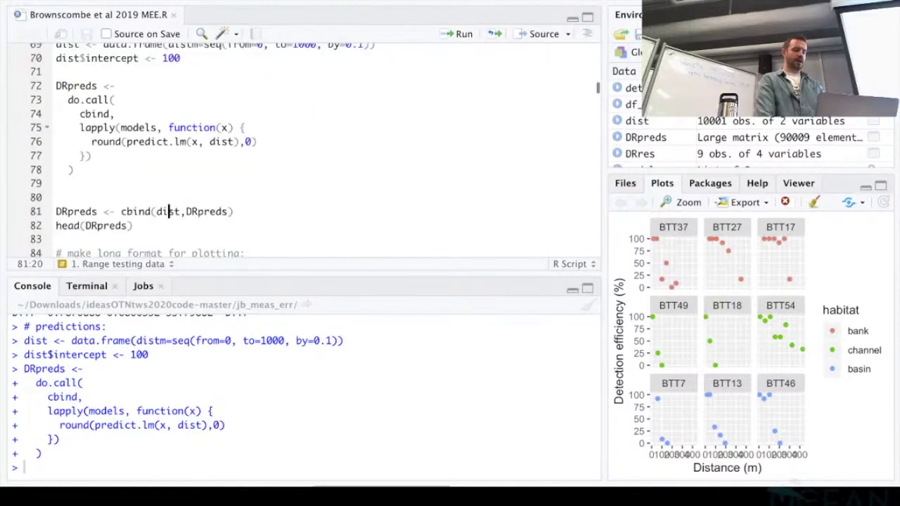
pyautogui.hotkey('ctrl', 'Return')
pyautogui.hotkey('ctrl', 'Return')
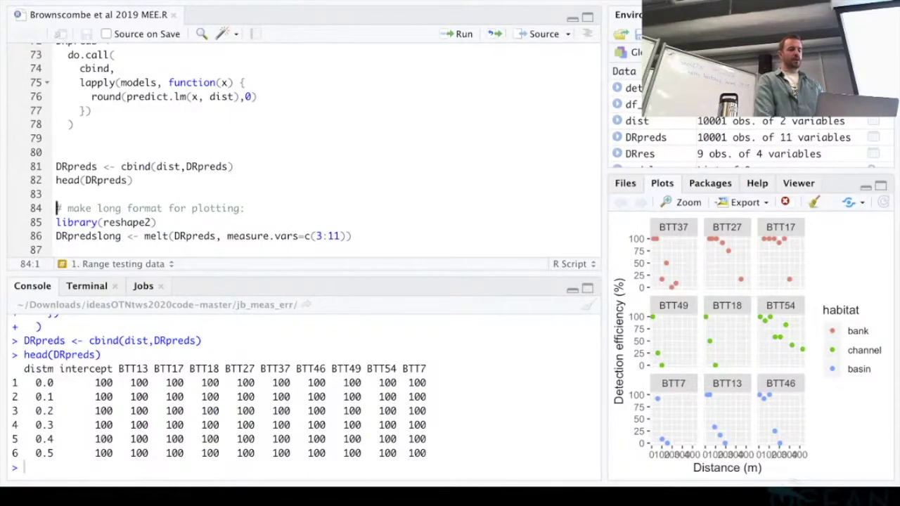
# Load reshape2 and melt DRpreds into long-format DRpredslong
pyautogui.scroll(-3, 302, 147)
pyautogui.scroll(-1, 303, 147)
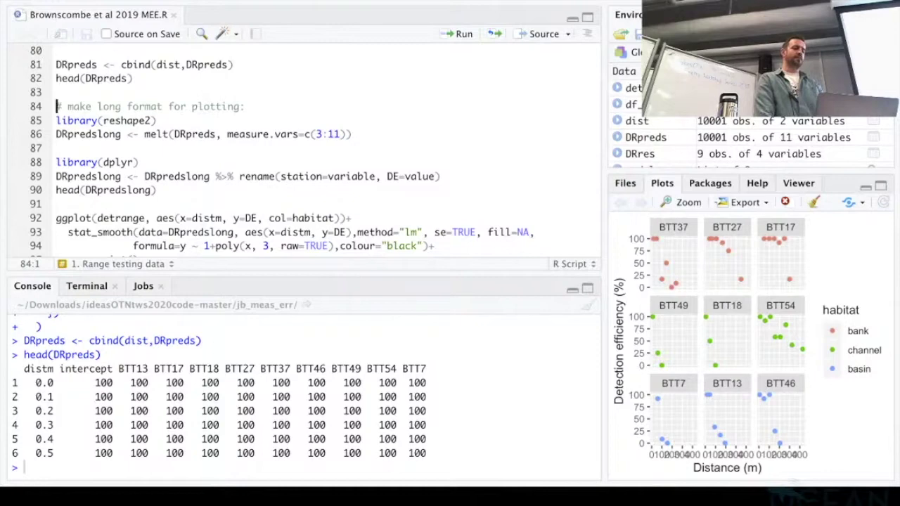
pyautogui.click(158, 121)
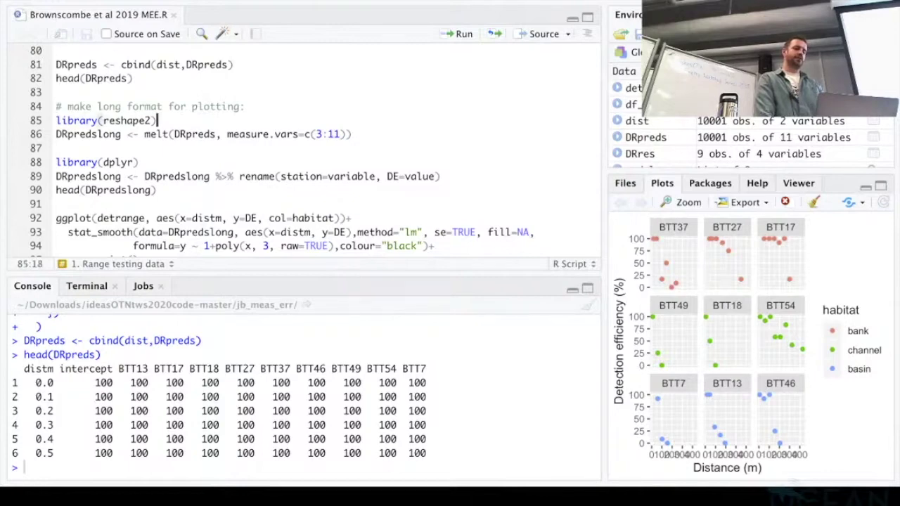
pyautogui.click(170, 134)
pyautogui.click(158, 120)
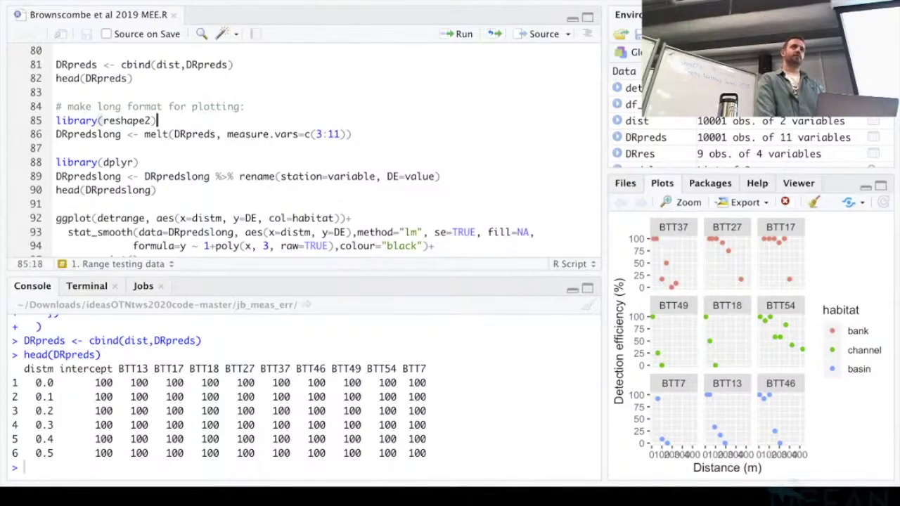
pyautogui.scroll(1, 315, 152)
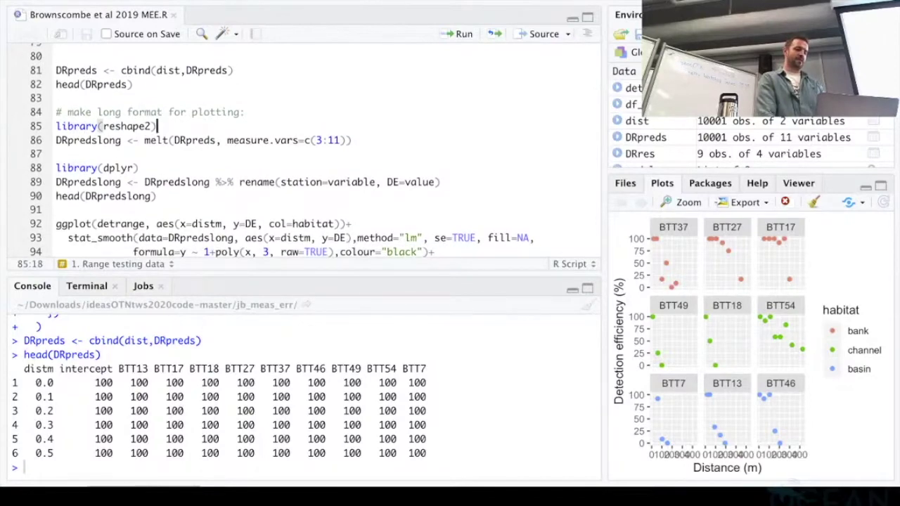
pyautogui.hotkey('ctrl', 'Return')
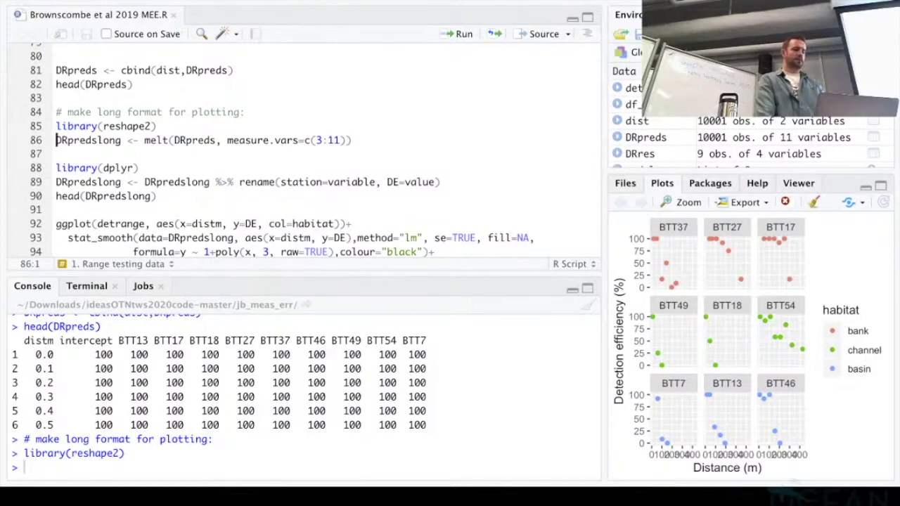
pyautogui.hotkey('ctrl', 'Return')
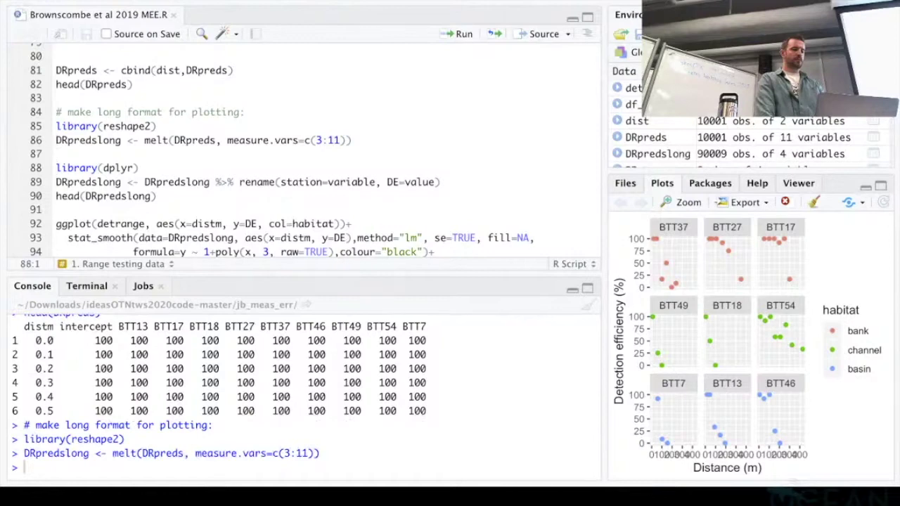
# Load dplyr, rename the columns to station and DE, and preview DRpredslong
pyautogui.scroll(-3, 317, 147)
pyautogui.scroll(1, 316, 148)
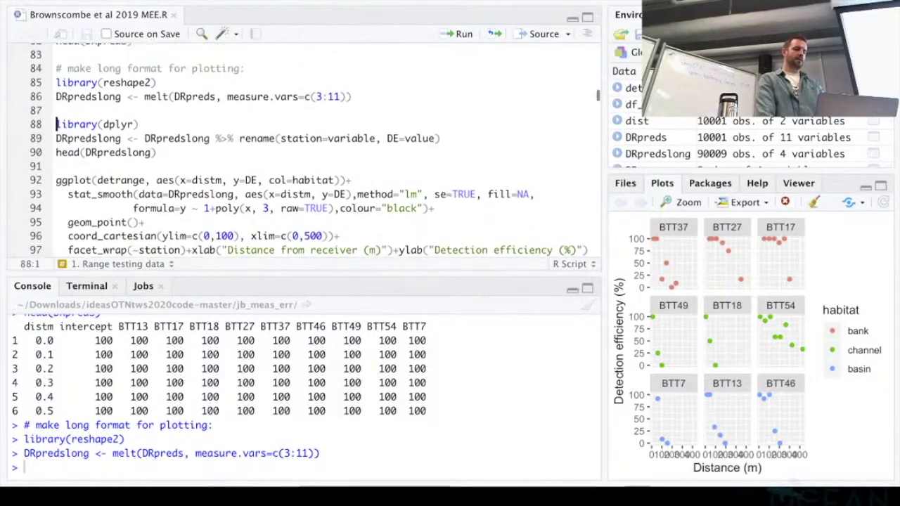
pyautogui.hotkey('ctrl', 'Return')
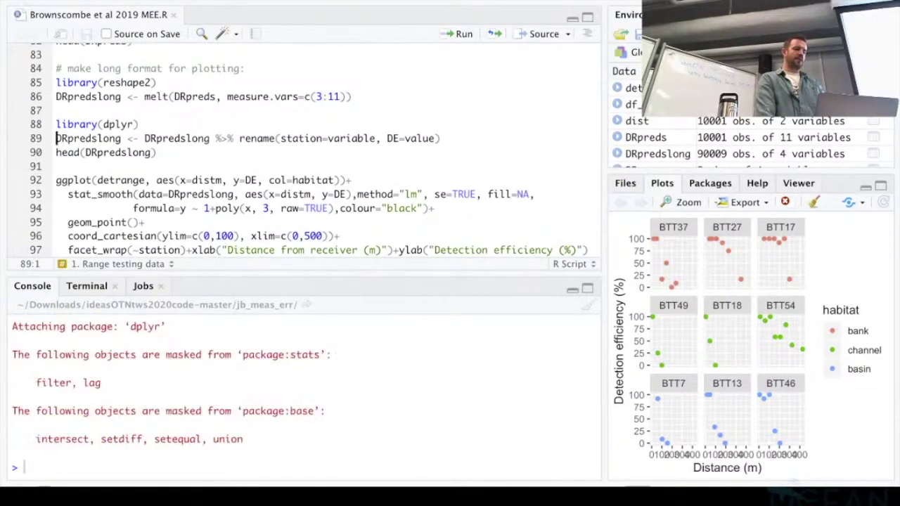
pyautogui.hotkey('ctrl', 'Return')
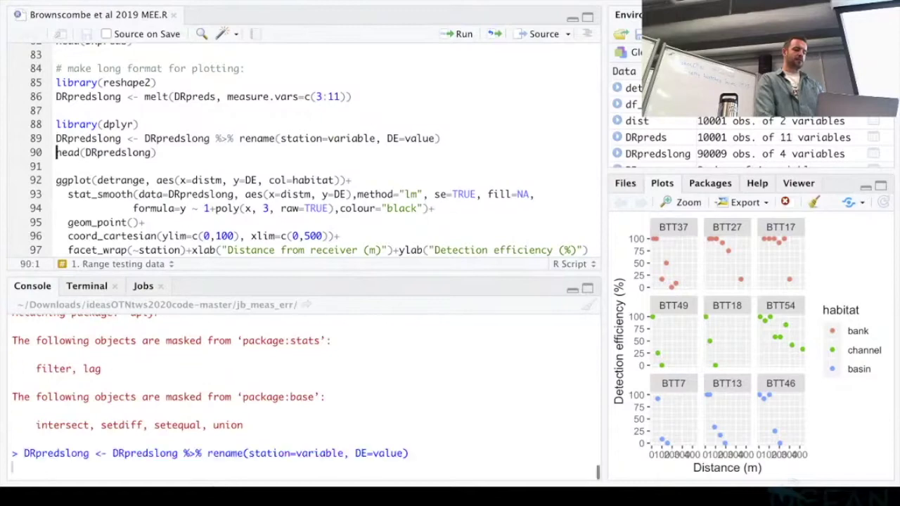
pyautogui.hotkey('ctrl', 'Return')
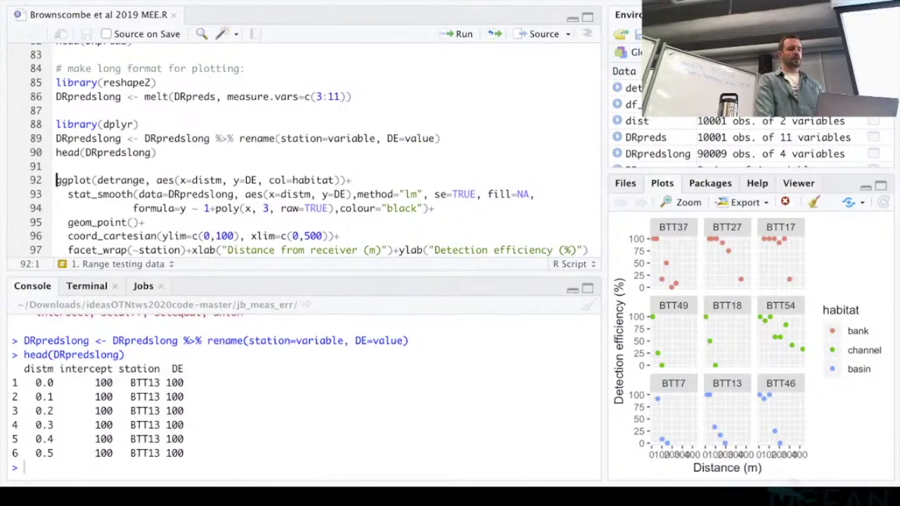
pyautogui.scroll(-2, 309, 148)
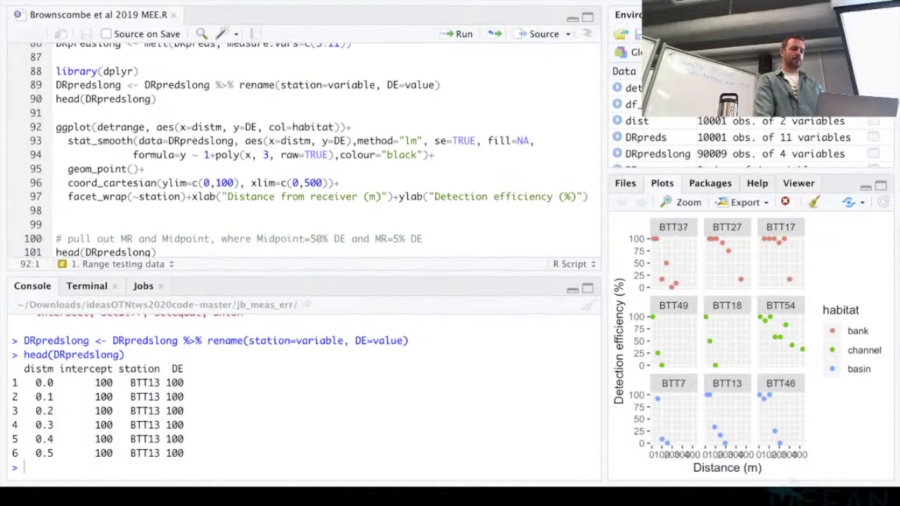
# Plot each station's detection efficiency over 0–500 m with black fitted curves from DRpredslong
pyautogui.hotkey('ctrl', 'Return')
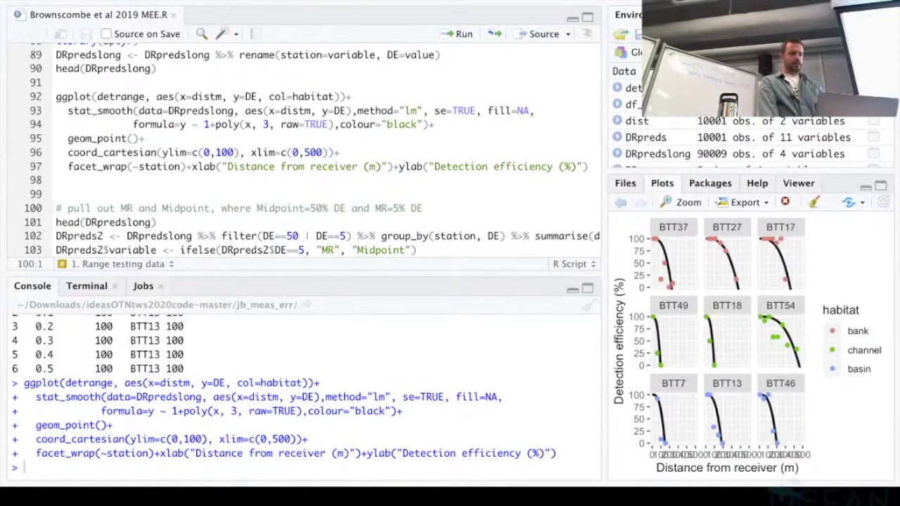
pyautogui.scroll(-1, 303, 147)
pyautogui.scroll(-2, 312, 150)
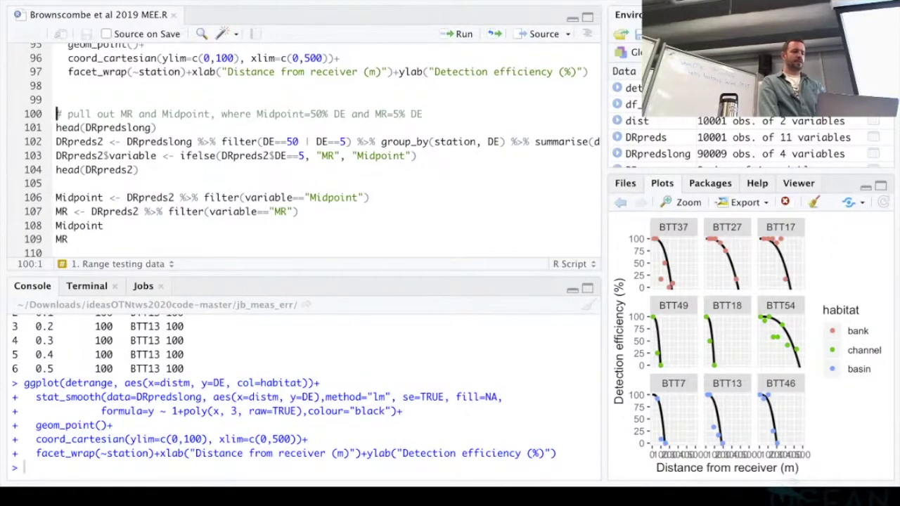
pyautogui.scroll(-2, 312, 150)
pyautogui.click(157, 104)
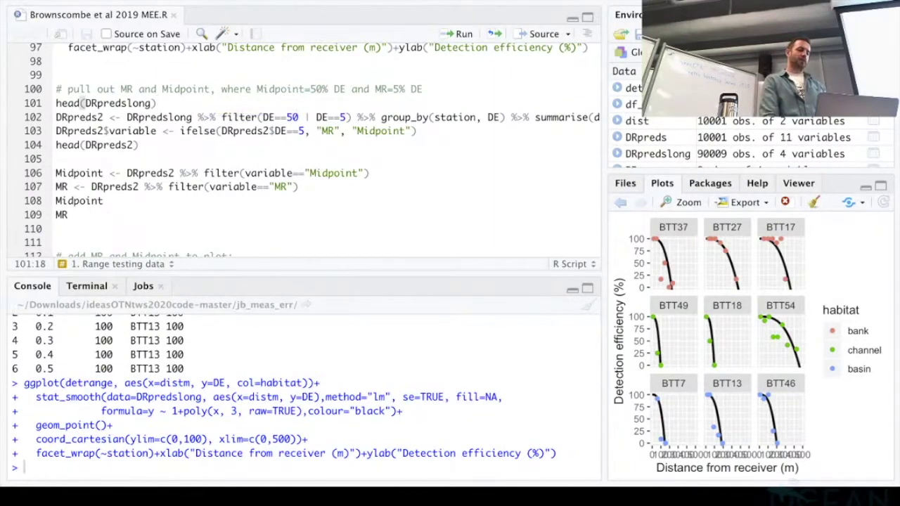
pyautogui.scroll(1, 302, 147)
# Build DRpreds2 with mean 50% and 5% detection distances labelled Midpoint and MR, and preview it
pyautogui.scroll(-1, 311, 150)
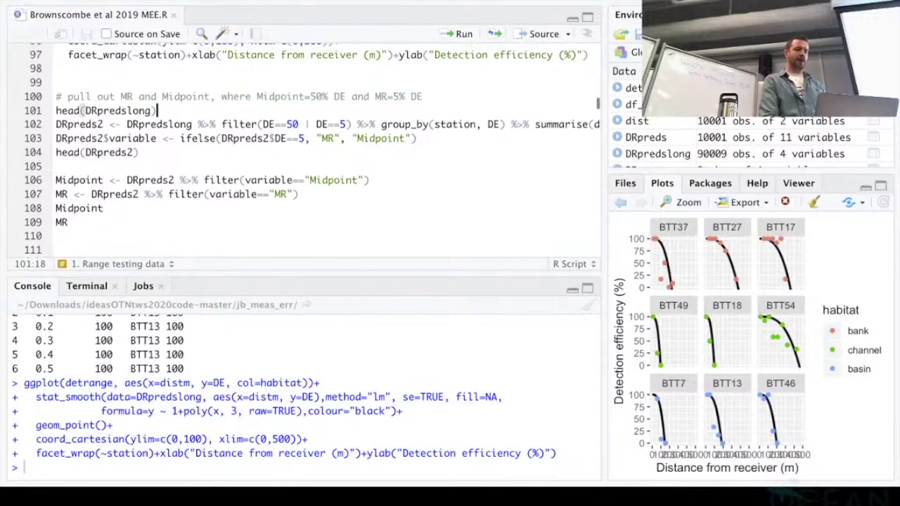
pyautogui.click(168, 119)
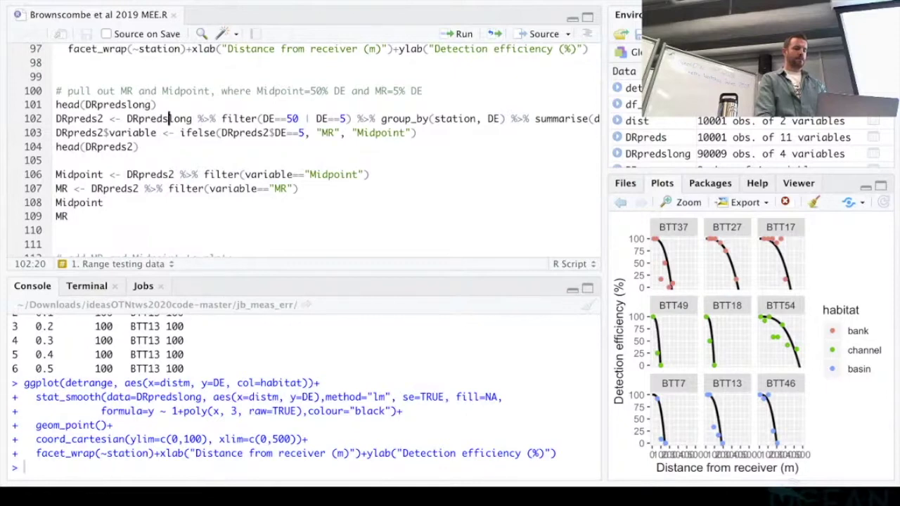
pyautogui.hotkey('ctrl', 'Return')
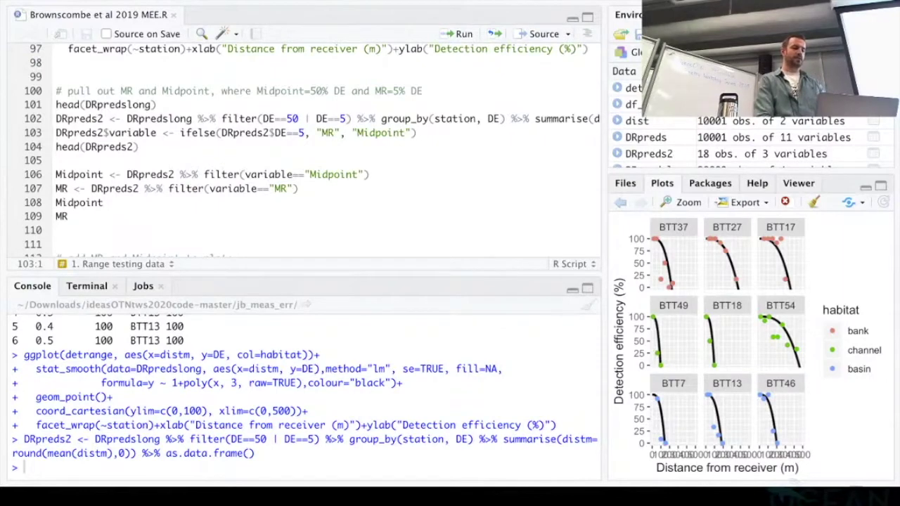
pyautogui.hotkey('ctrl', 'Return')
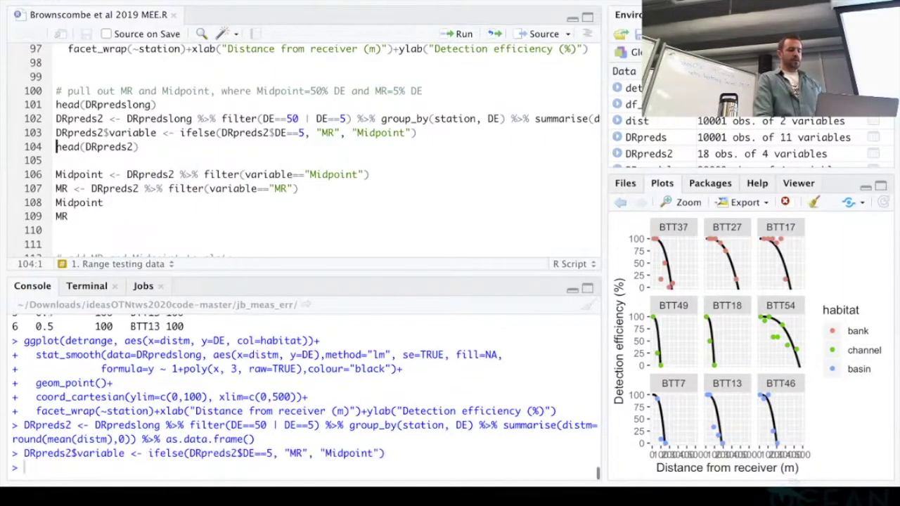
pyautogui.hotkey('ctrl', 'Return')
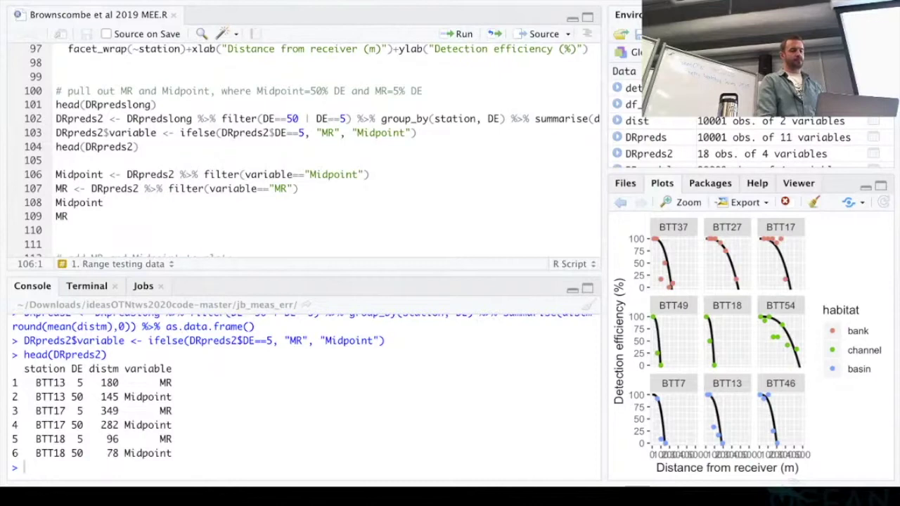
# Split DRpreds2 into separate Midpoint and MR tables
pyautogui.scroll(-3, 312, 153)
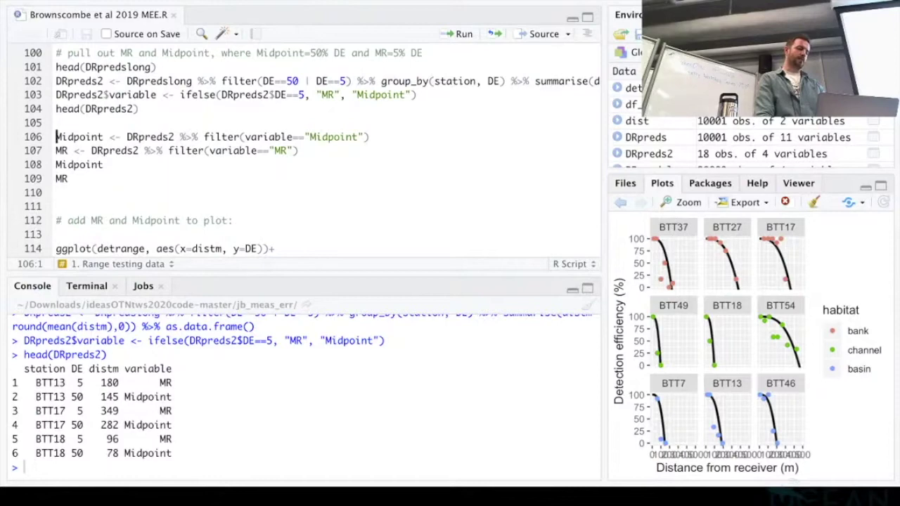
pyautogui.hotkey('ctrl', 'Return')
pyautogui.hotkey('ctrl', 'Return')
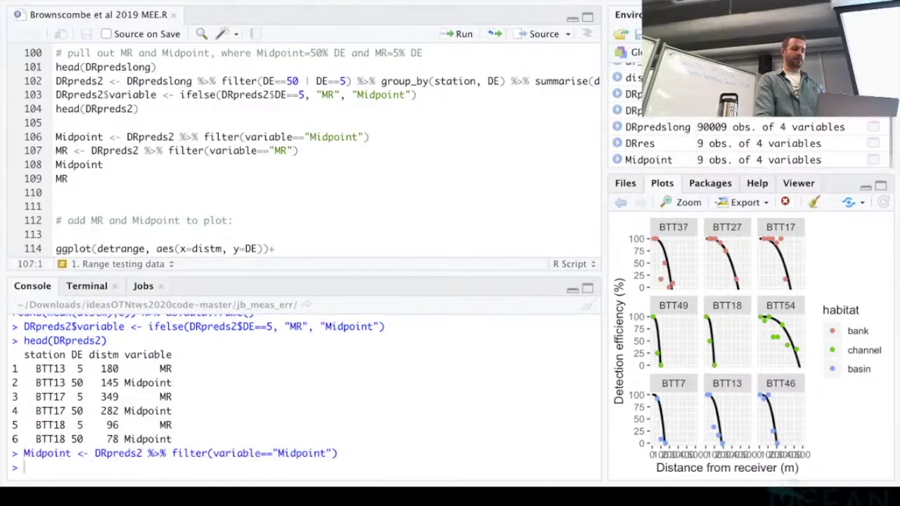
pyautogui.hotkey('ctrl', 'Return')
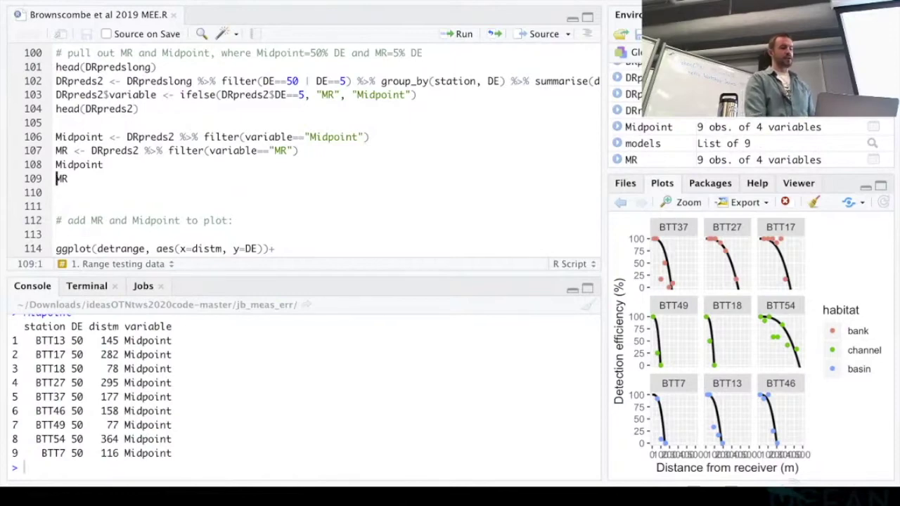
# Print the MR table of 5% detection distances for the nine stations and review the output
pyautogui.hotkey('ctrl', 'Return')
pyautogui.scroll(5, 302, 394)
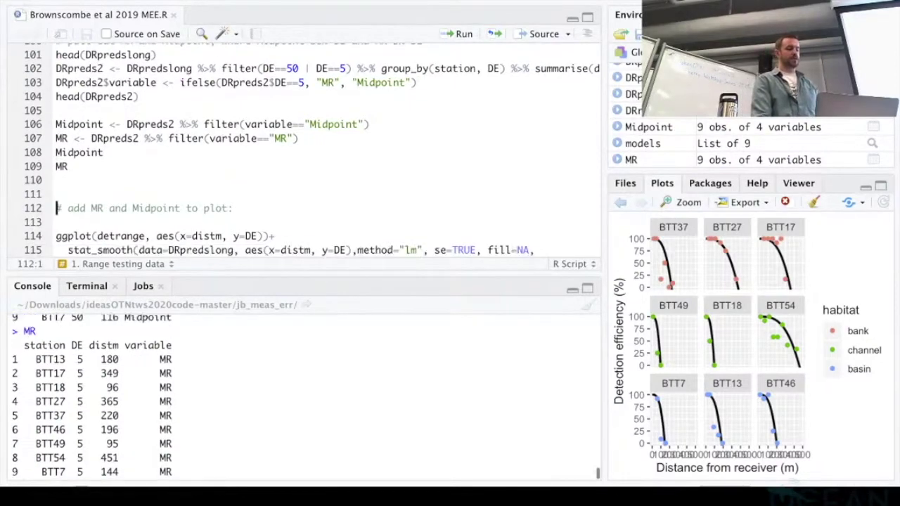
pyautogui.scroll(-1, 303, 394)
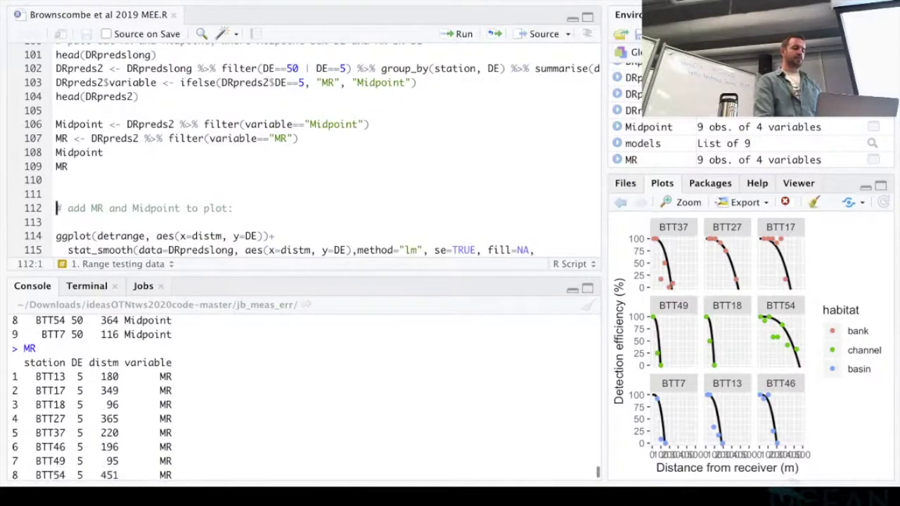
pyautogui.scroll(1, 302, 141)
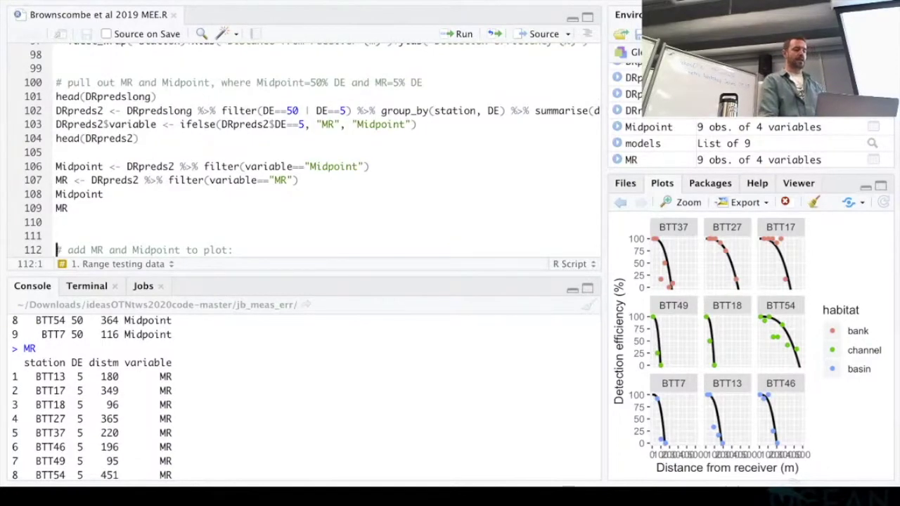
pyautogui.scroll(-1, 302, 394)
pyautogui.scroll(-1, 302, 394)
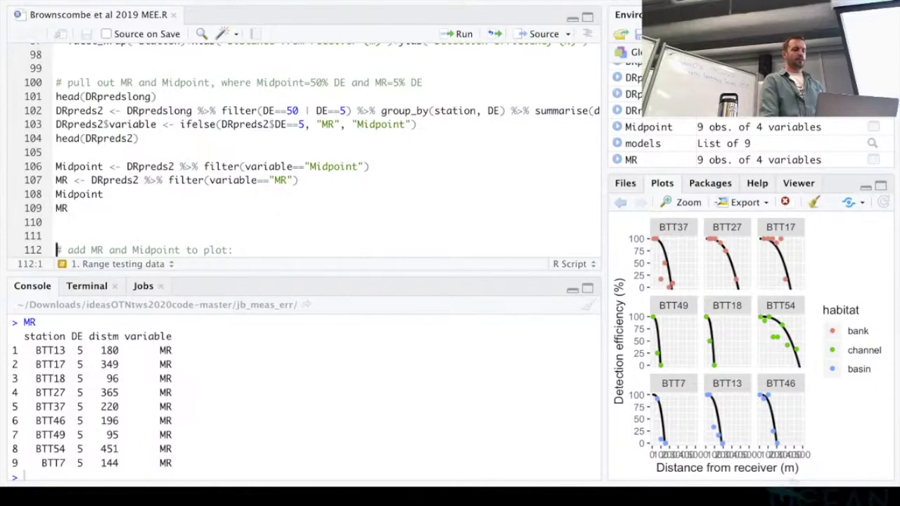
pyautogui.scroll(5, 134, 394)
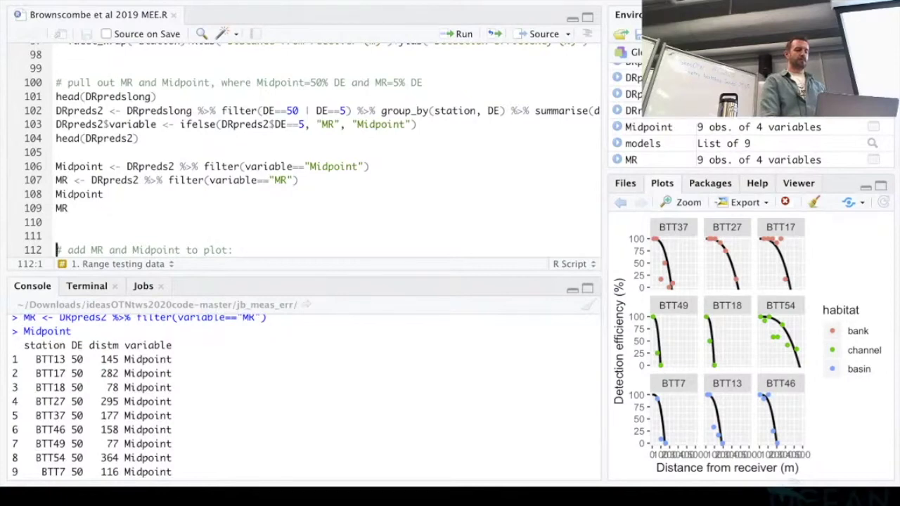
pyautogui.scroll(-5, 312, 149)
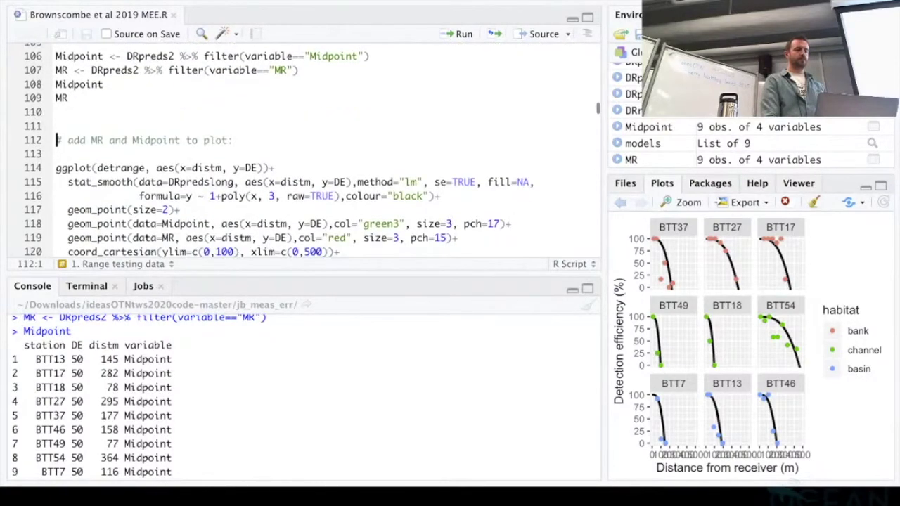
pyautogui.scroll(-2, 312, 149)
pyautogui.scroll(-1, 250, 146)
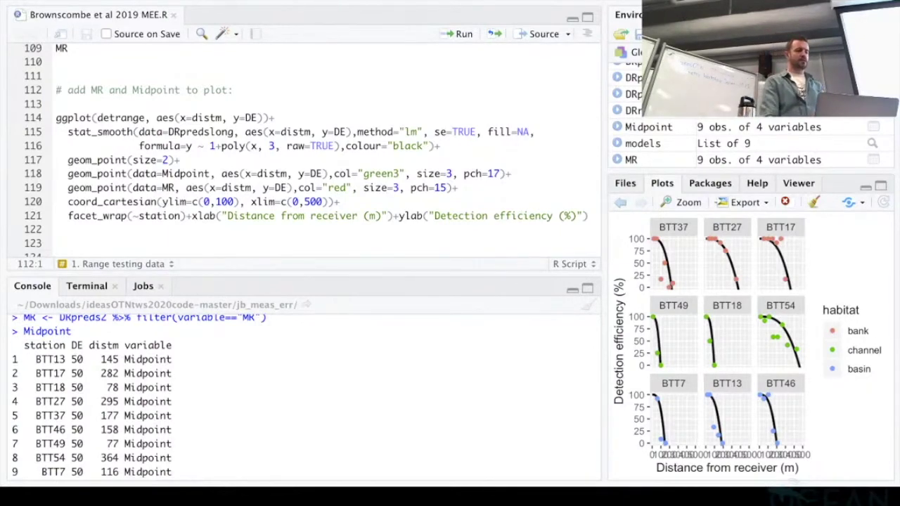
# Rerun the faceted detrange plot, adding Midpoint points in green and MR points in red
pyautogui.click(56, 103)
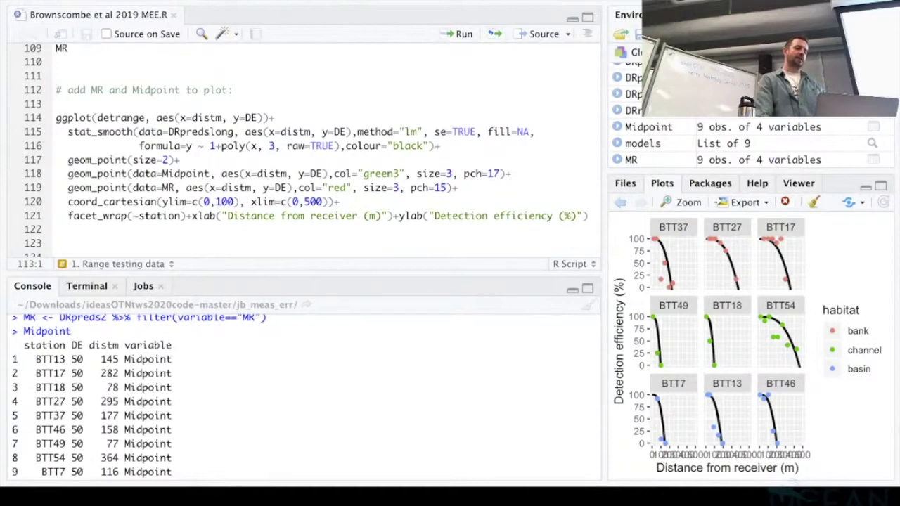
pyautogui.hotkey('ctrl', 'Return')
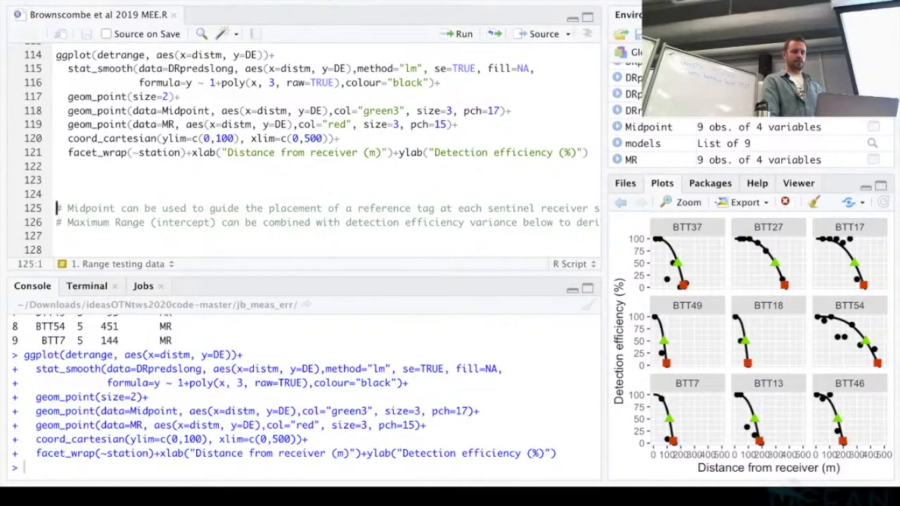
# Read reference_tag_data.csv into refdata and show its structure: 11880 observations of 12 variables
pyautogui.scroll(-1, 316, 148)
pyautogui.scroll(-4, 244, 173)
pyautogui.click(244, 173)
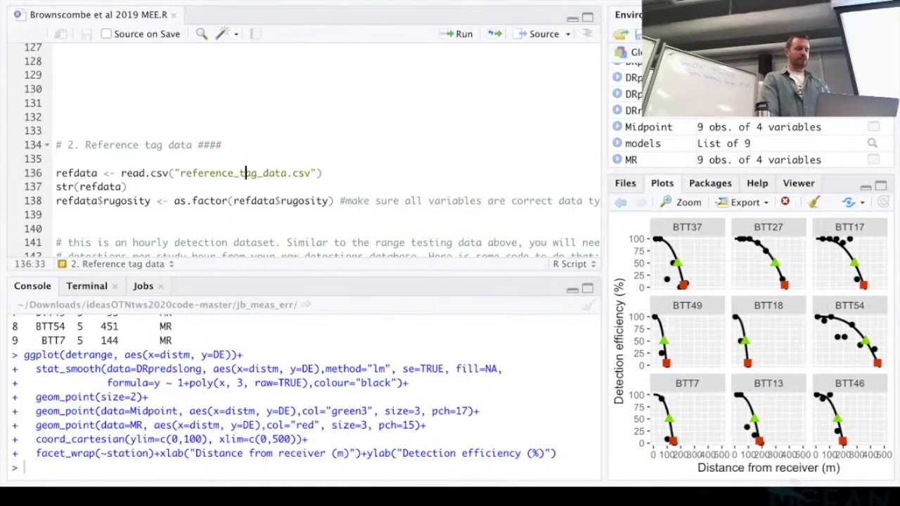
pyautogui.hotkey('ctrl', 'Return')
pyautogui.hotkey('ctrl', 'Return')
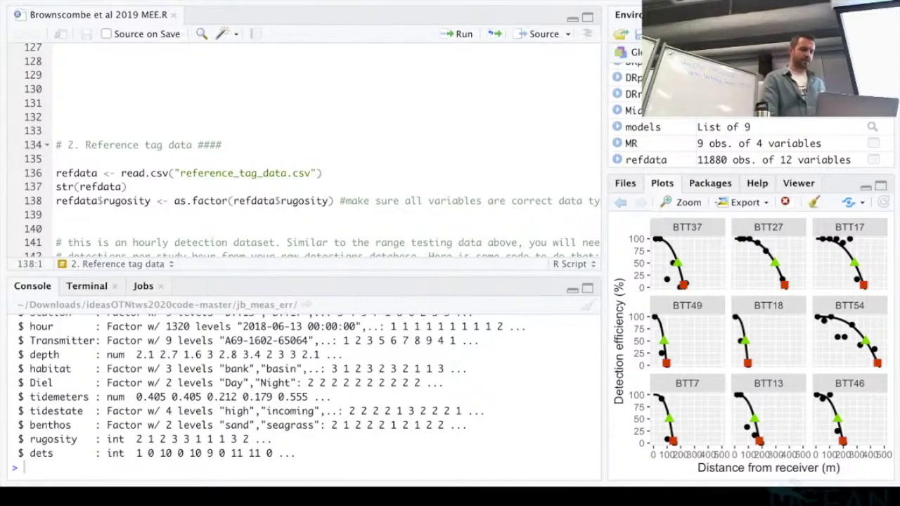
pyautogui.scroll(5, 302, 394)
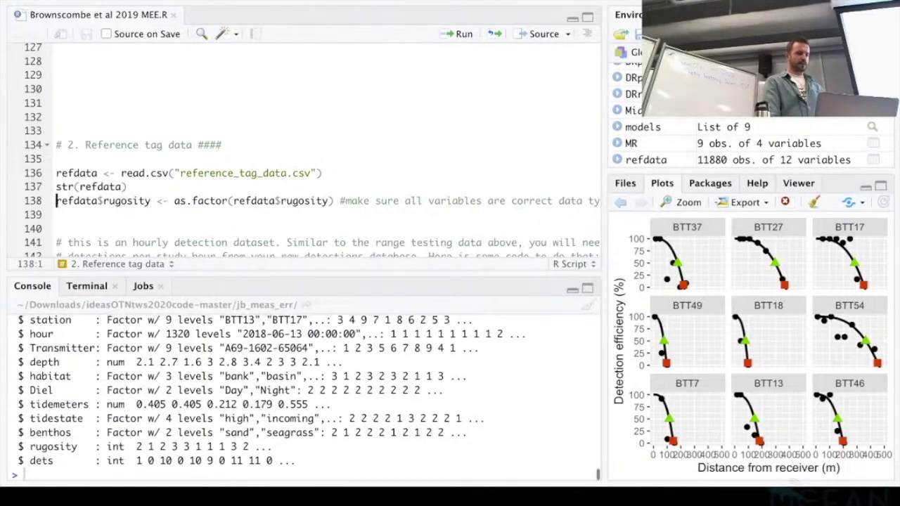
pyautogui.scroll(-3, 302, 393)
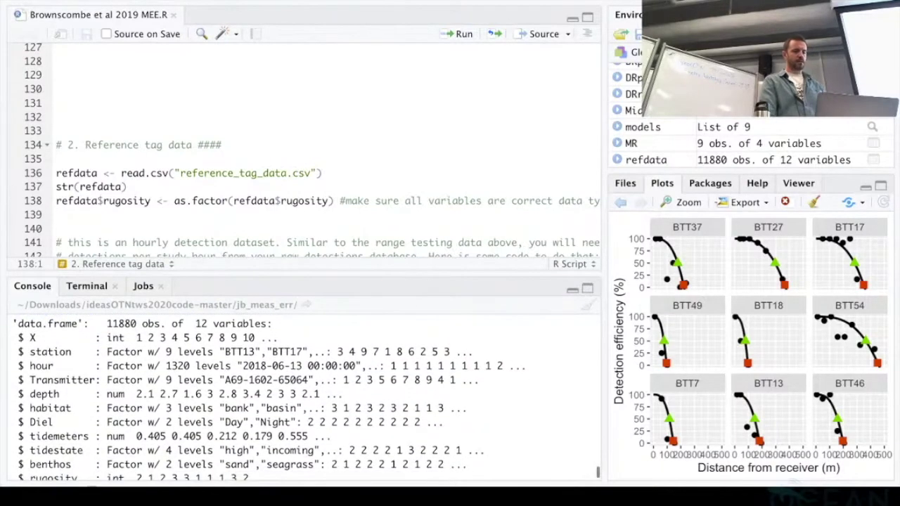
pyautogui.click(127, 186)
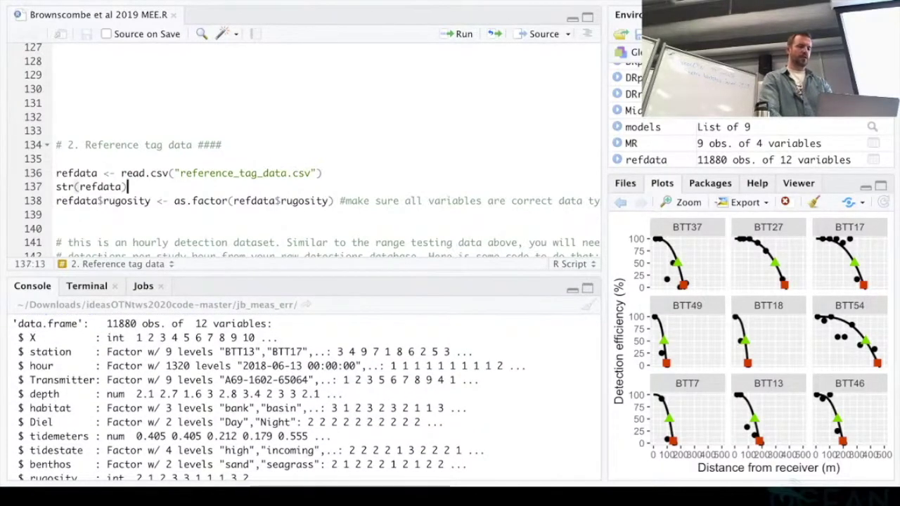
# Add a head(refdata) line below str(refdata) and run it to preview the first six rows
pyautogui.press('Return')
pyautogui.write('head(refdata')
pyautogui.hotkey('ctrl', 'Return')
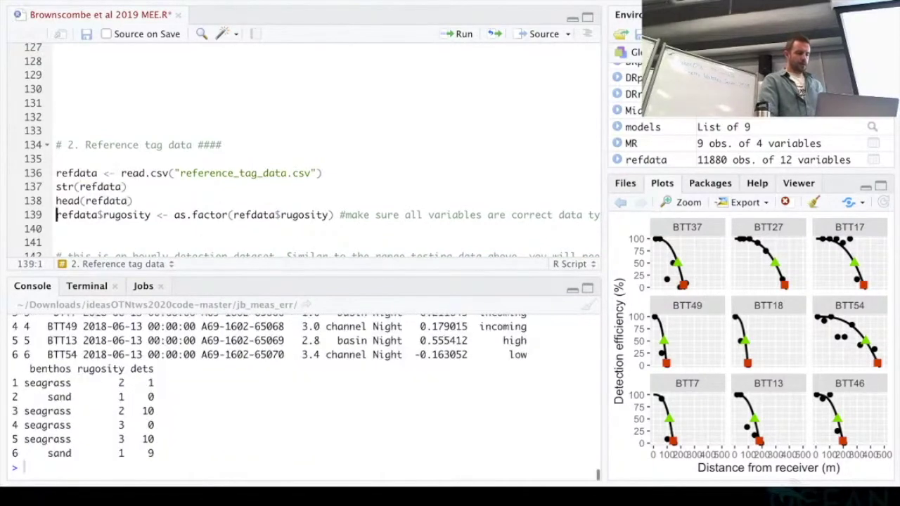
pyautogui.scroll(3, 305, 394)
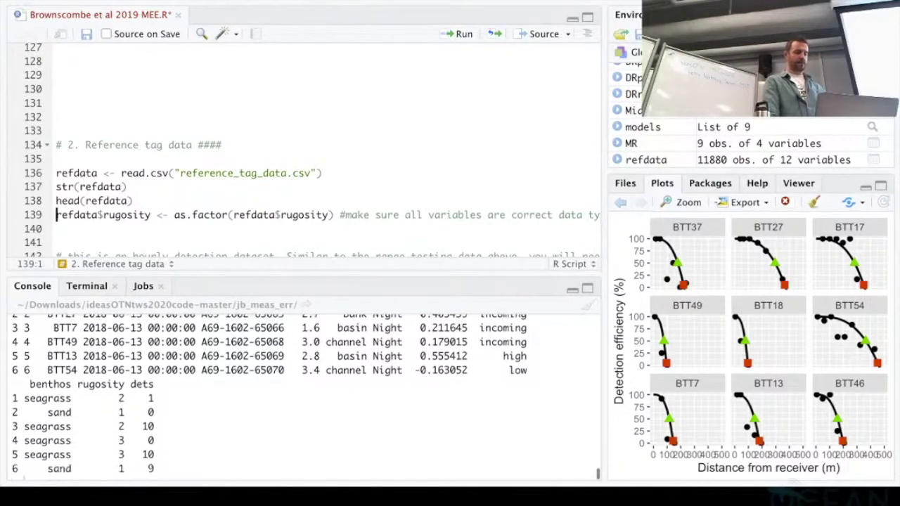
pyautogui.scroll(2, 305, 397)
pyautogui.scroll(-2, 306, 397)
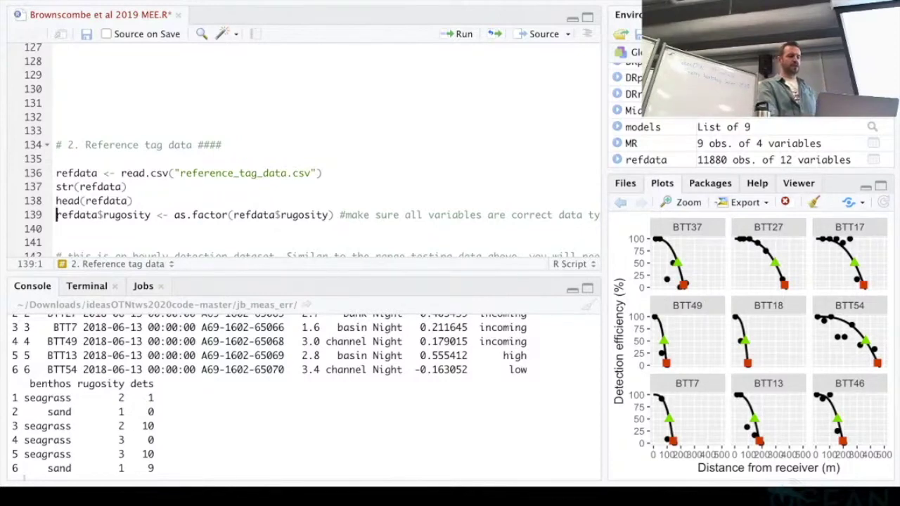
pyautogui.scroll(-2, 315, 151)
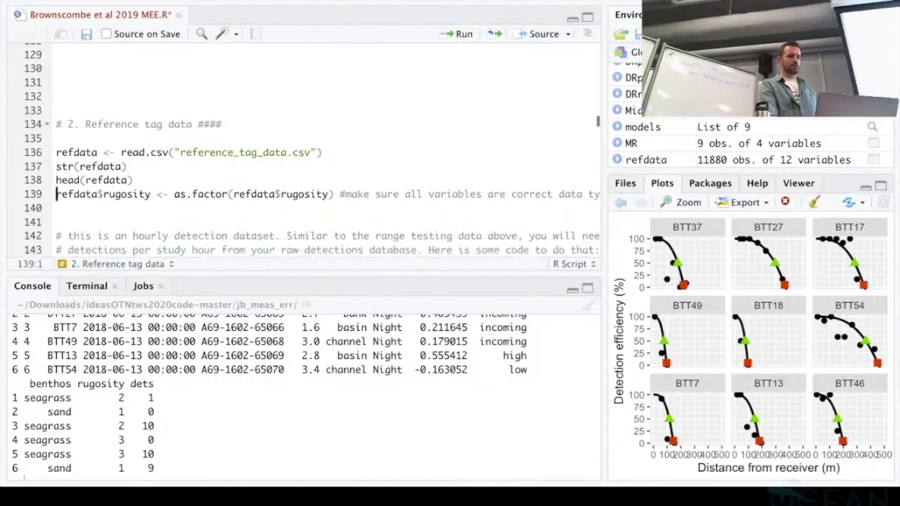
pyautogui.scroll(-3, 211, 176)
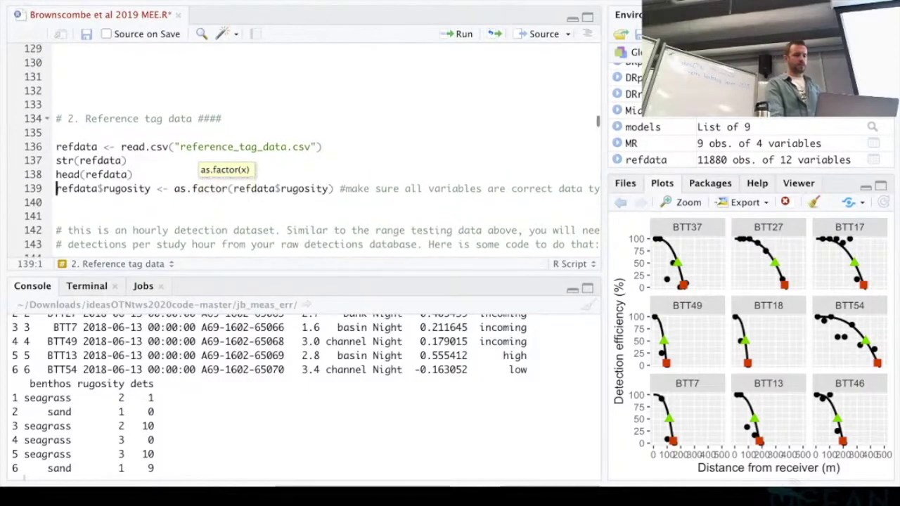
pyautogui.scroll(-1, 313, 149)
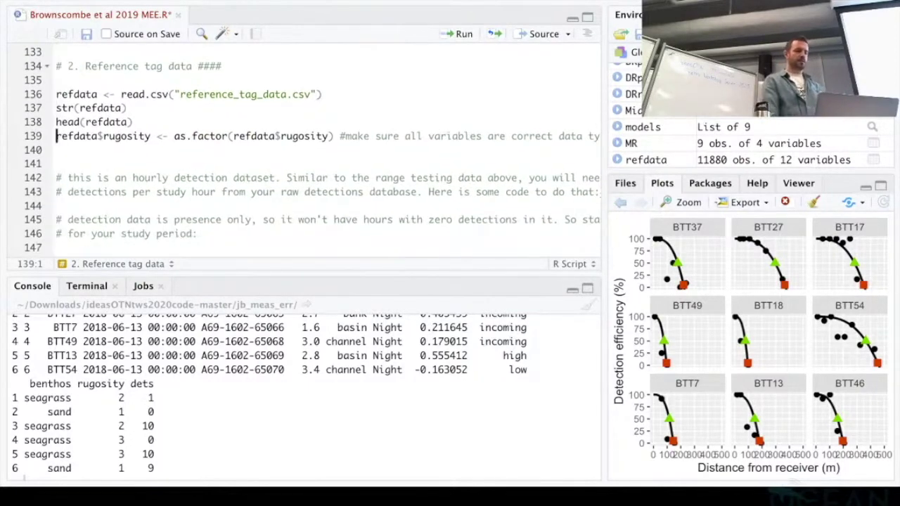
pyautogui.scroll(1, 312, 149)
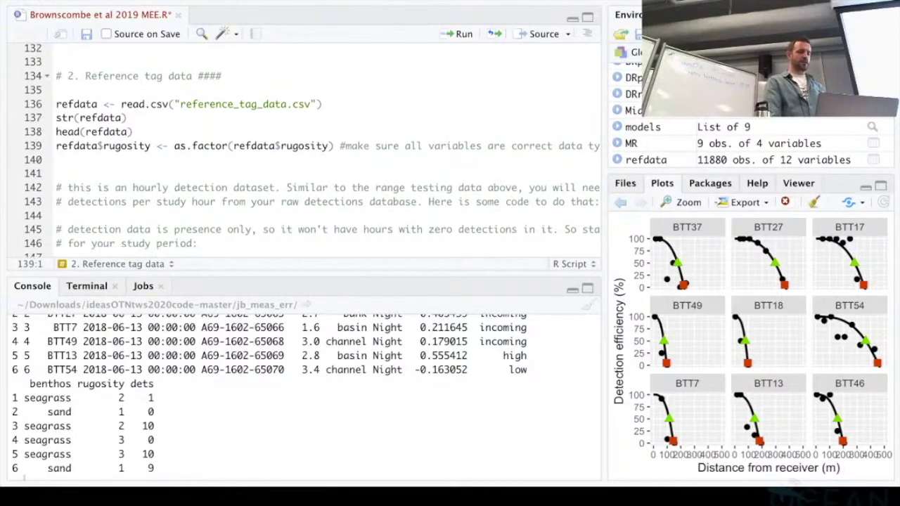
pyautogui.scroll(5, 281, 394)
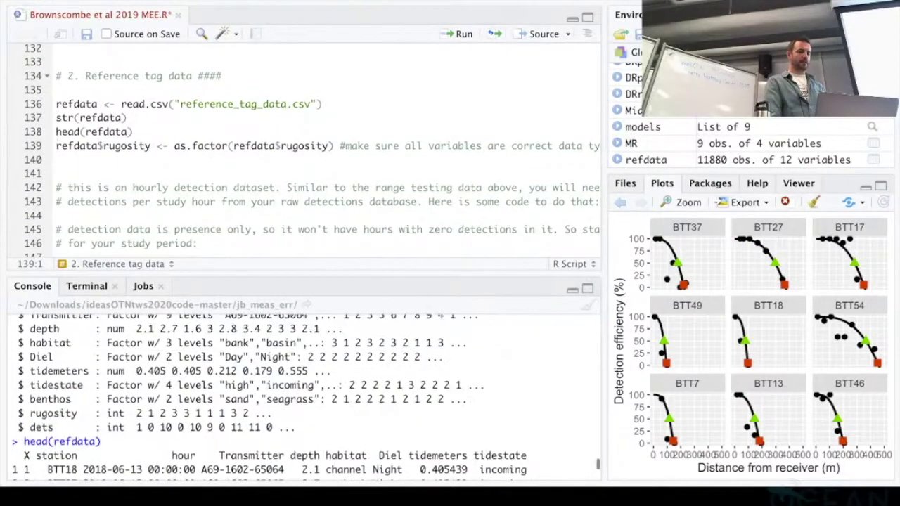
pyautogui.scroll(-5, 313, 150)
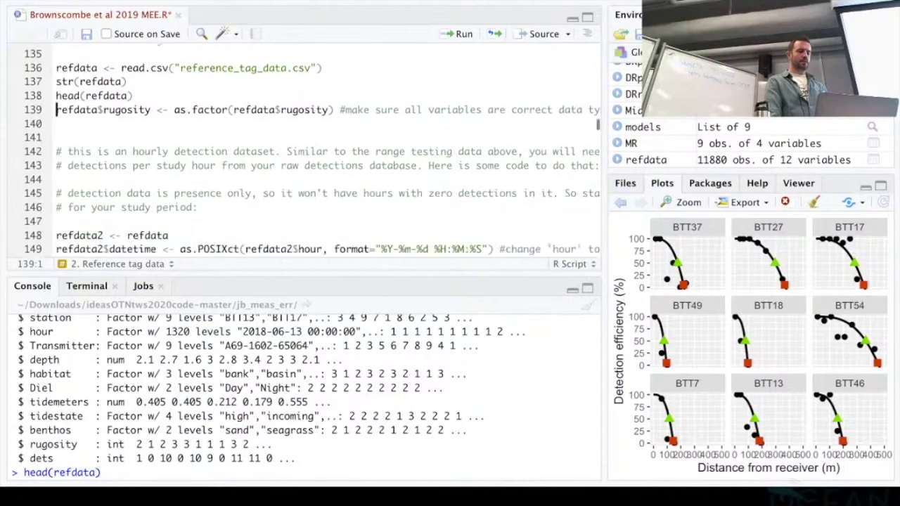
pyautogui.scroll(-6, 313, 149)
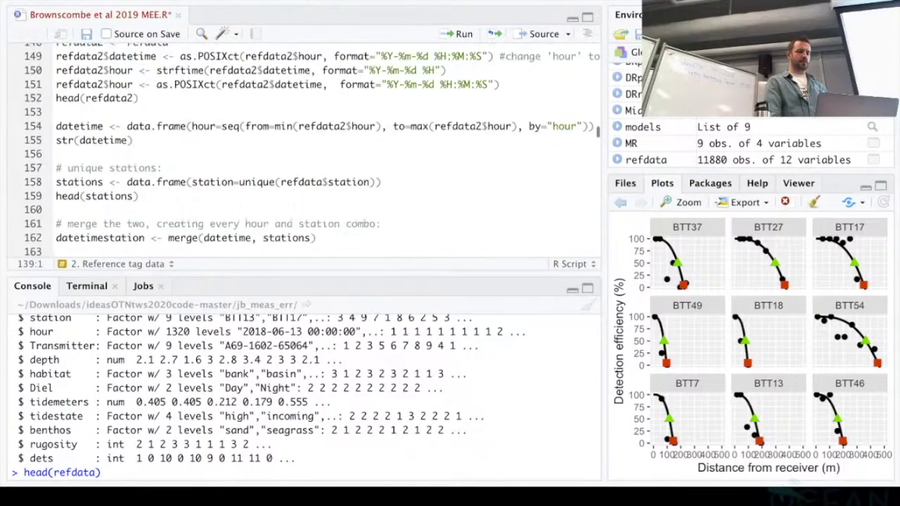
pyautogui.scroll(1, 313, 150)
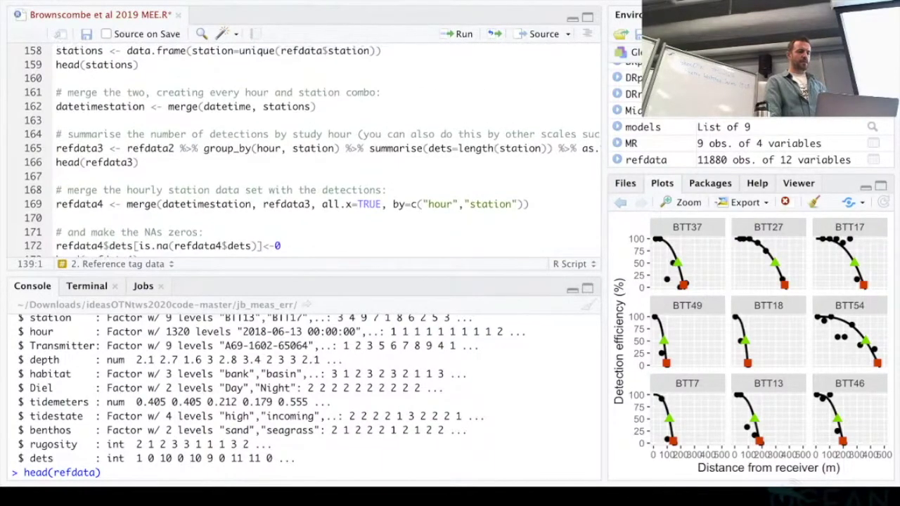
pyautogui.scroll(9, 313, 149)
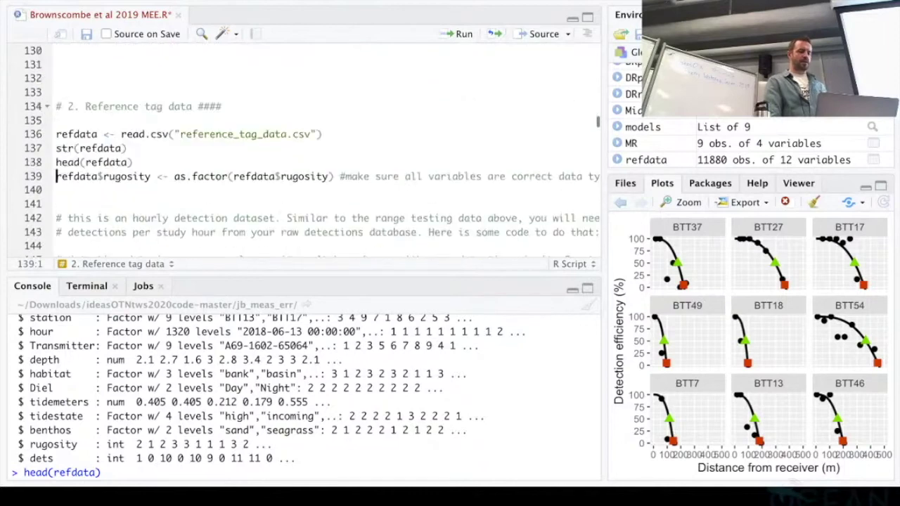
pyautogui.scroll(1, 302, 393)
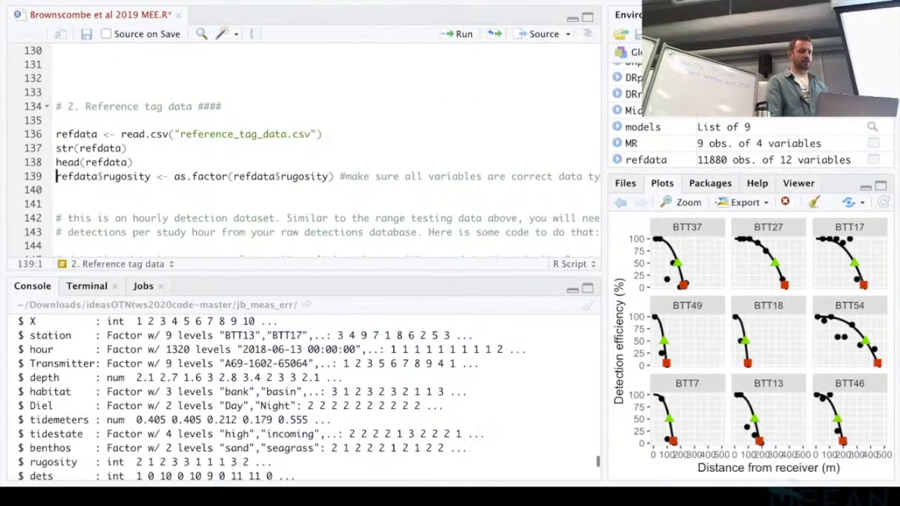
pyautogui.click(74, 148)
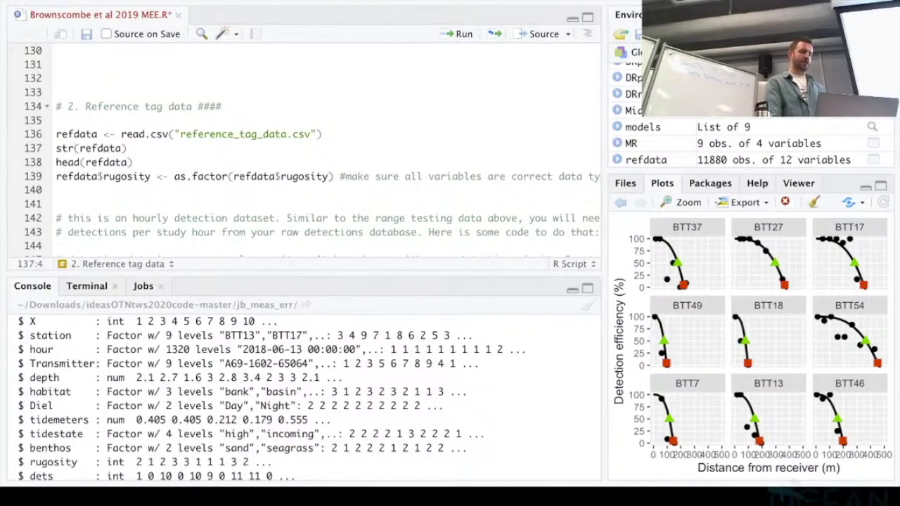
pyautogui.scroll(3, 302, 393)
pyautogui.scroll(-2, 302, 393)
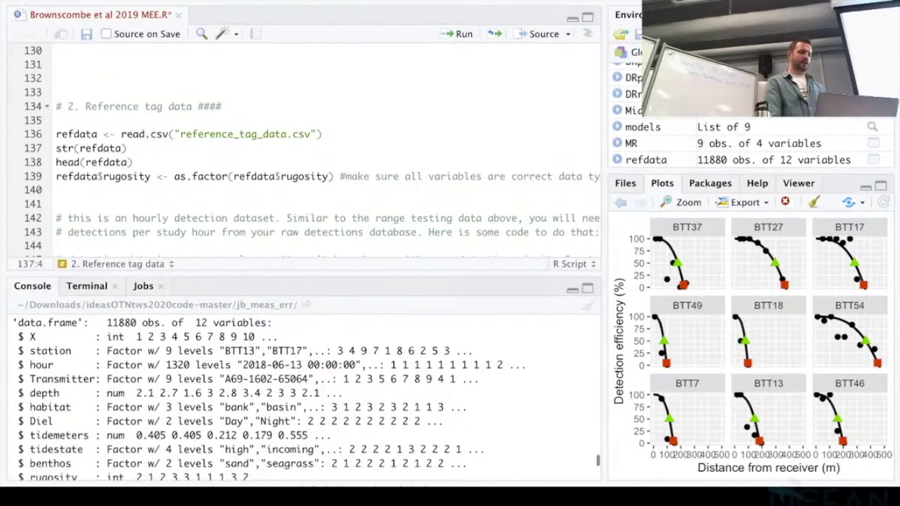
pyautogui.scroll(-1, 302, 393)
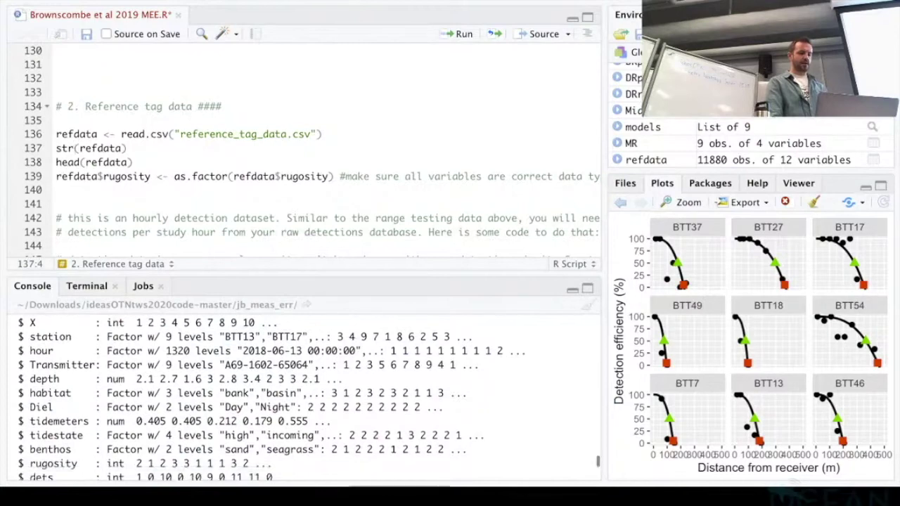
pyautogui.scroll(-1, 302, 393)
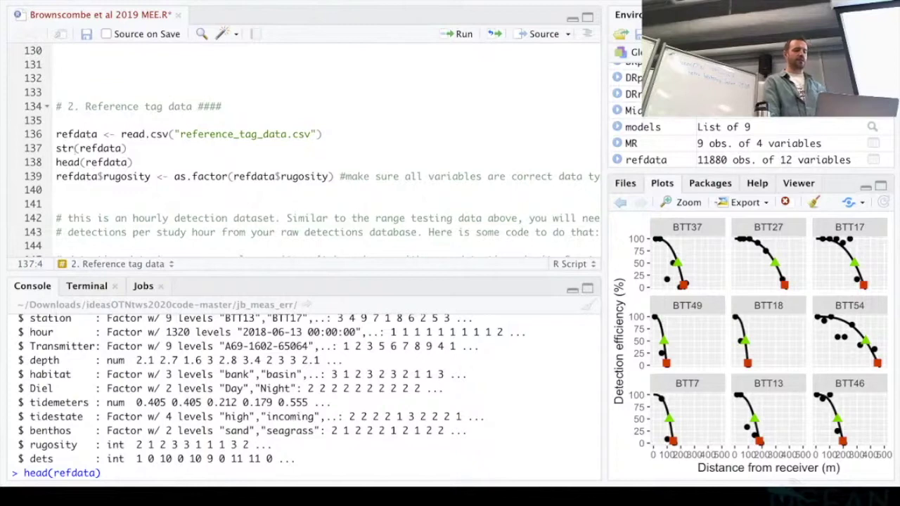
pyautogui.scroll(-1, 302, 393)
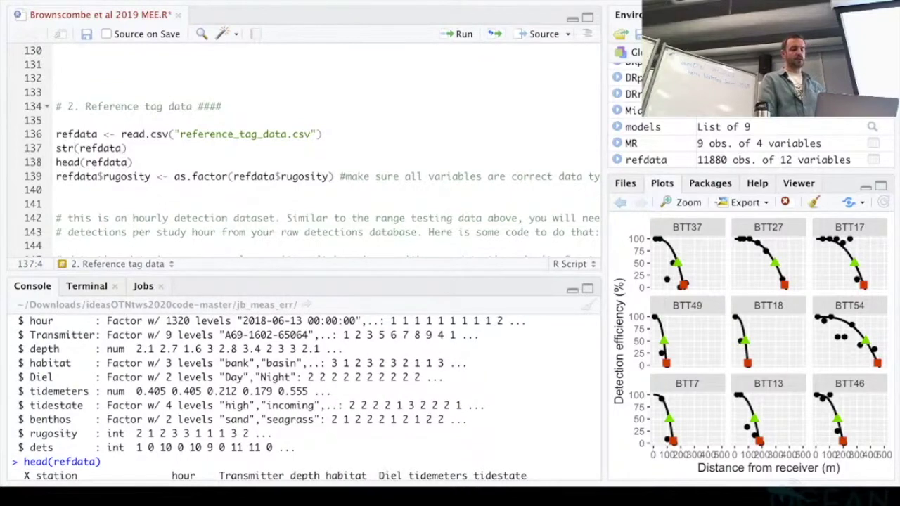
pyautogui.click(156, 176)
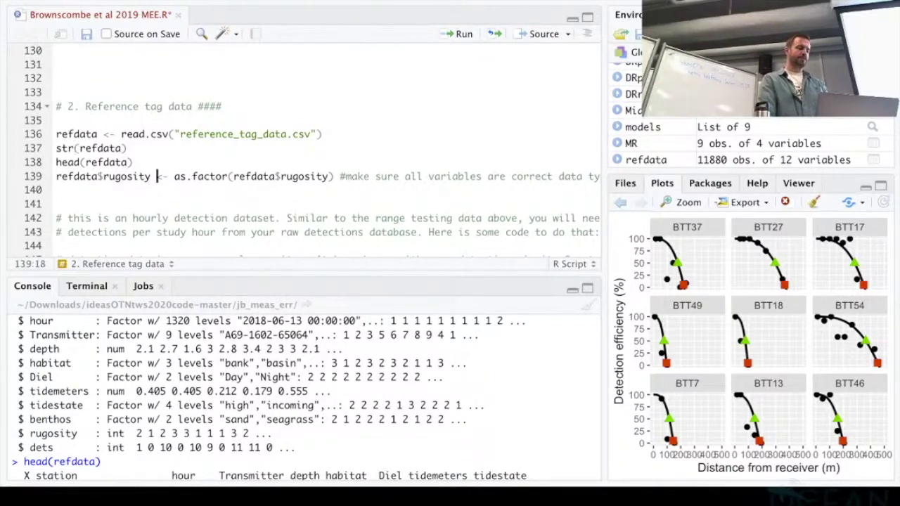
# Run the as.factor line converting refdata's rugosity column to a factor
pyautogui.hotkey('ctrl', 'Return')
pyautogui.scroll(-4, 312, 148)
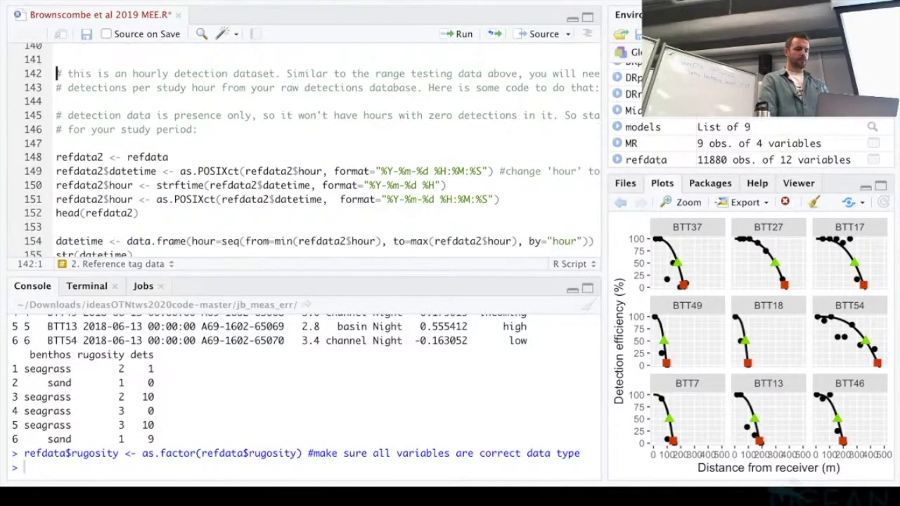
pyautogui.scroll(-1, 312, 151)
pyautogui.scroll(3, 312, 150)
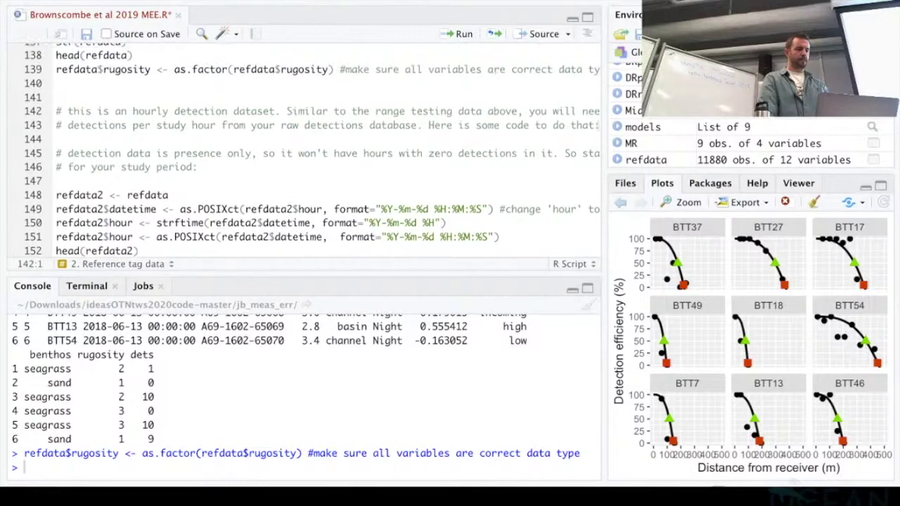
pyautogui.scroll(-1, 312, 150)
pyautogui.scroll(-3, 312, 150)
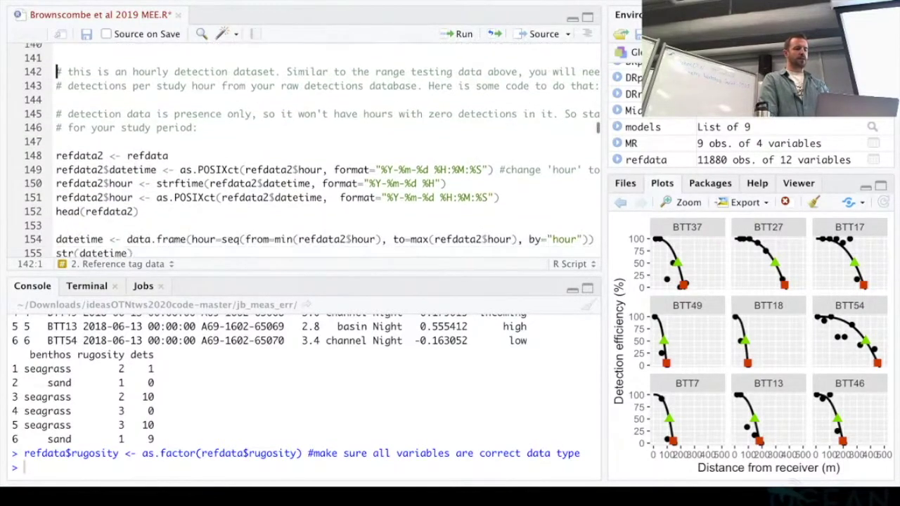
pyautogui.click(170, 155)
pyautogui.scroll(-1, 169, 155)
pyautogui.scroll(1, 312, 151)
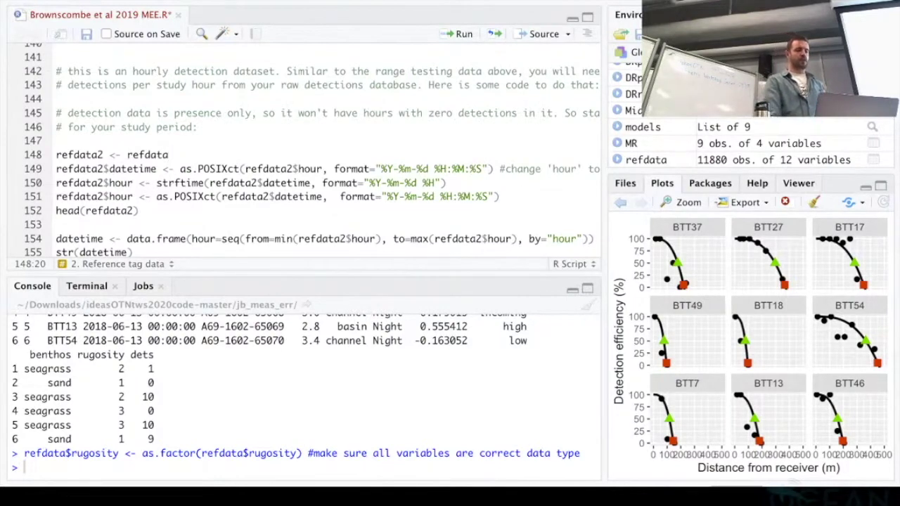
pyautogui.scroll(-1, 324, 147)
# Run the as.POSIXct datetime conversion on refdata2, which fails because refdata2 doesn't exist
pyautogui.click(210, 159)
pyautogui.click(122, 159)
pyautogui.click(185, 159)
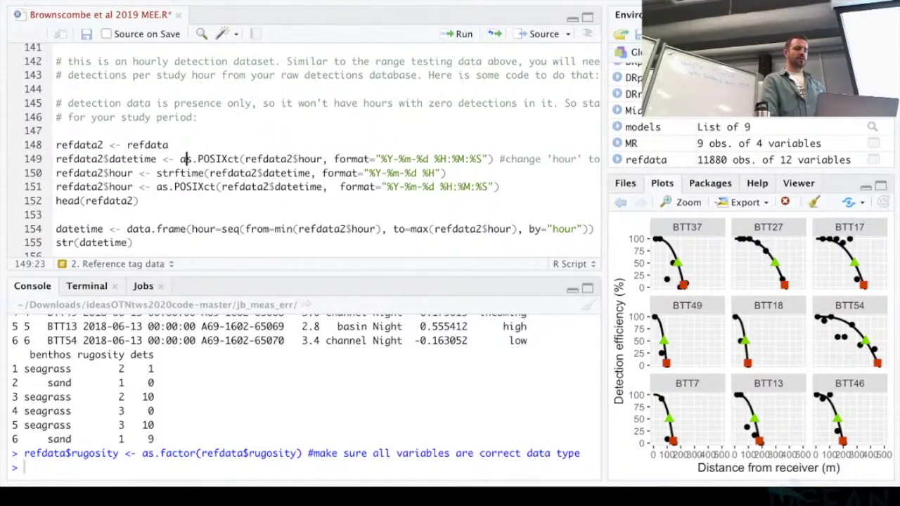
pyautogui.scroll(1, 187, 159)
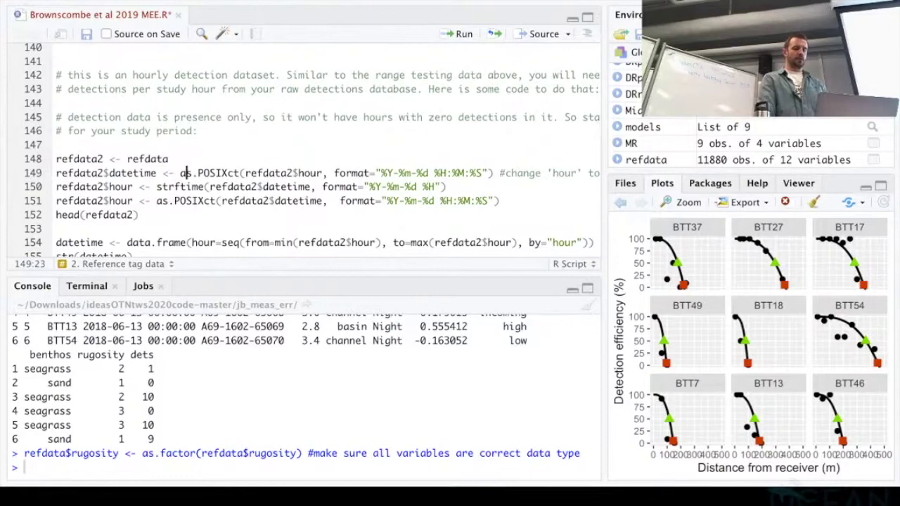
pyautogui.moveTo(186, 172)
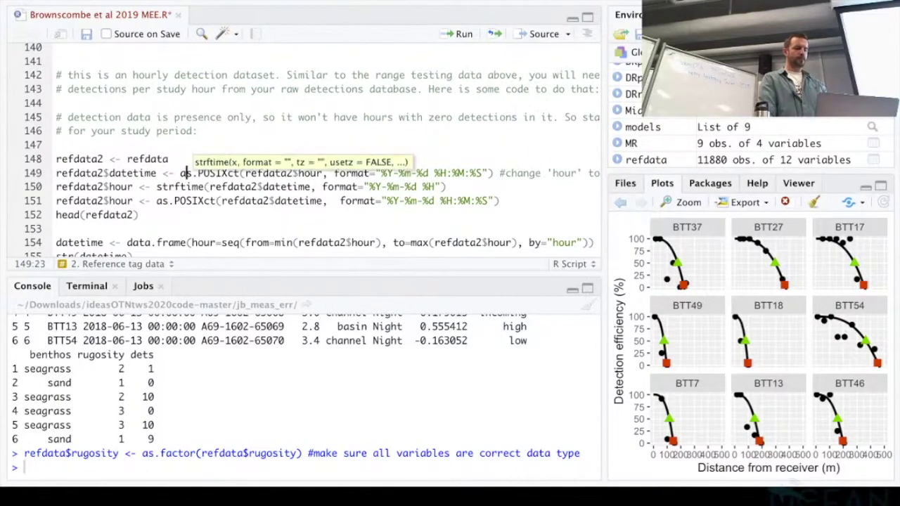
pyautogui.hotkey('ctrl', 'Return')
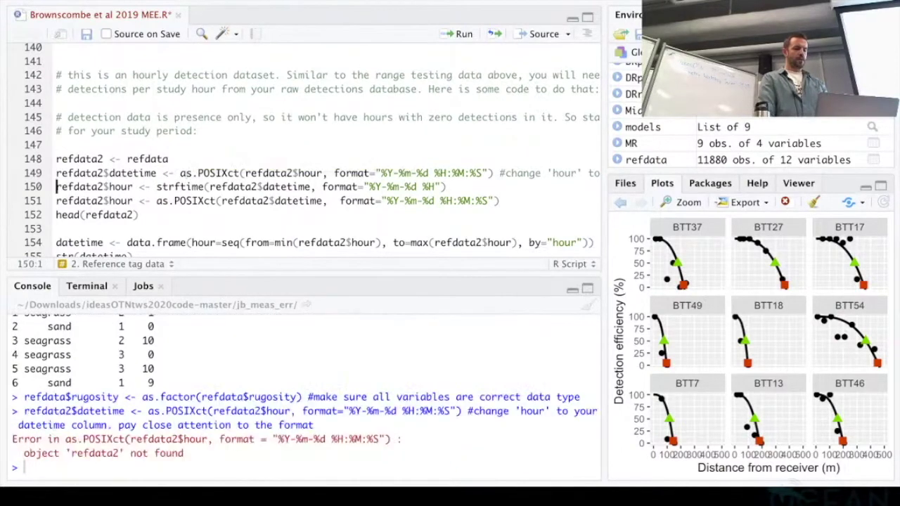
# Create refdata2 as a copy of refdata
pyautogui.click(169, 159)
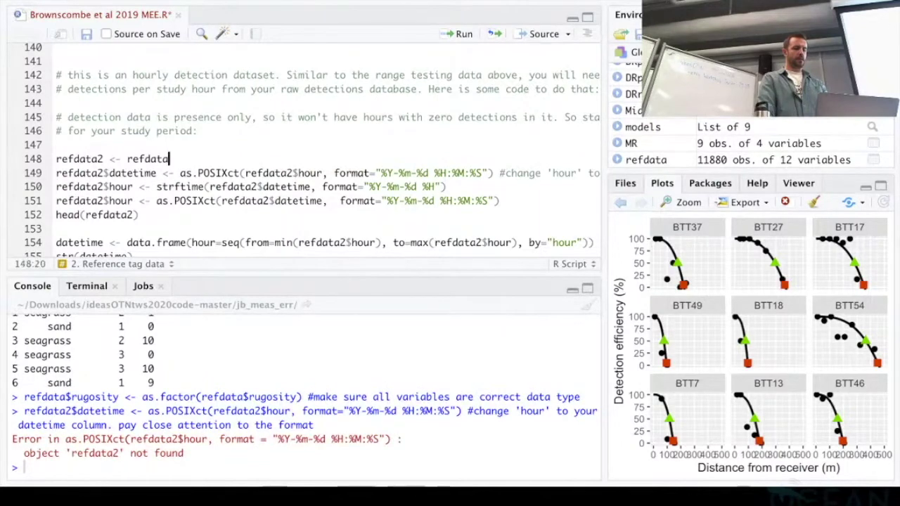
pyautogui.scroll(1, 323, 148)
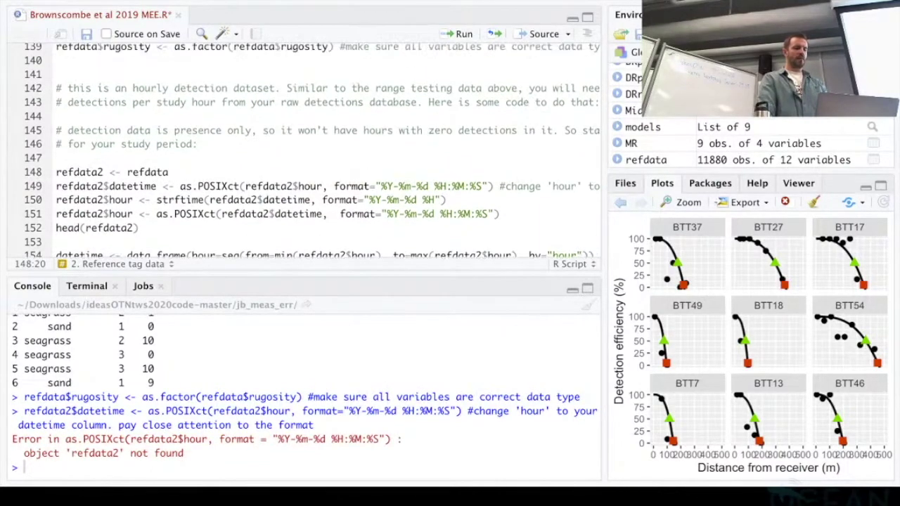
pyautogui.hotkey('ctrl', 'Return')
# Add a POSIXct datetime column to refdata2 and truncate its hour values to whole hours
pyautogui.scroll(-3, 312, 147)
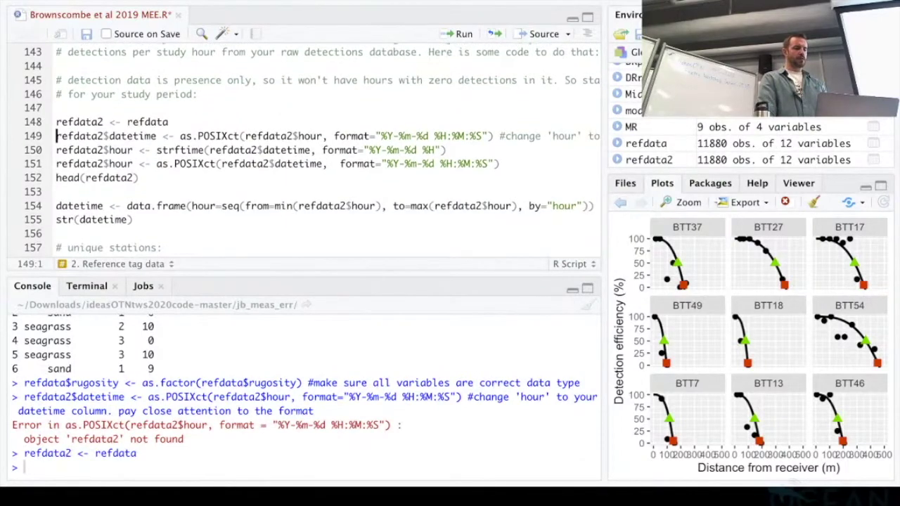
pyautogui.hotkey('ctrl', 'Return')
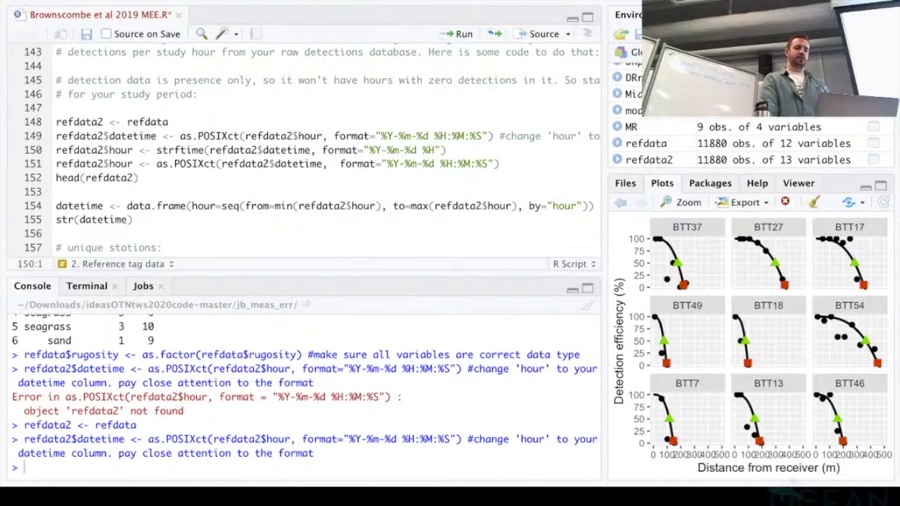
pyautogui.click(447, 149)
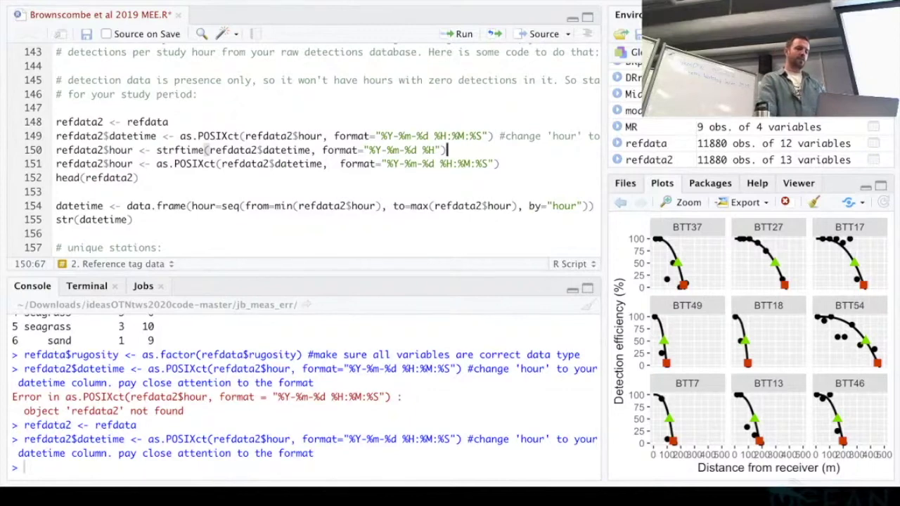
pyautogui.hotkey('ctrl', 'Return')
pyautogui.hotkey('ctrl', 'Return')
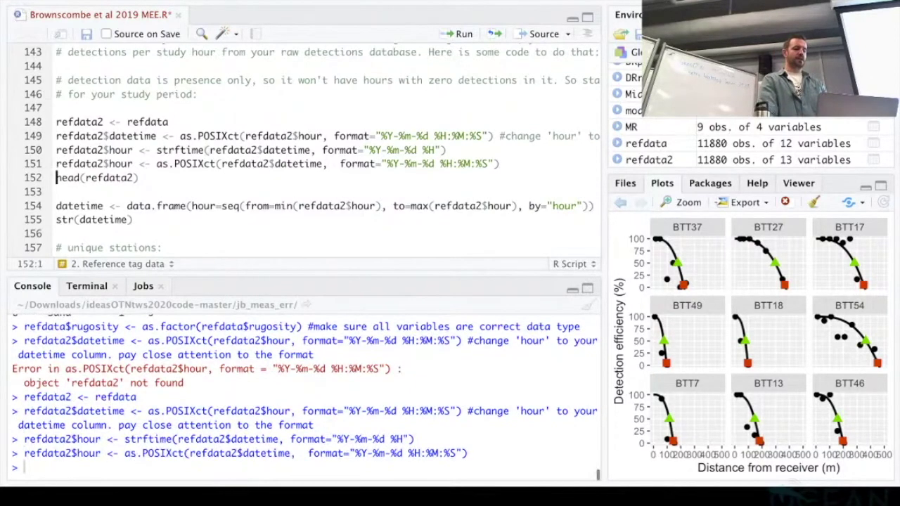
pyautogui.hotkey('ctrl', 'Return')
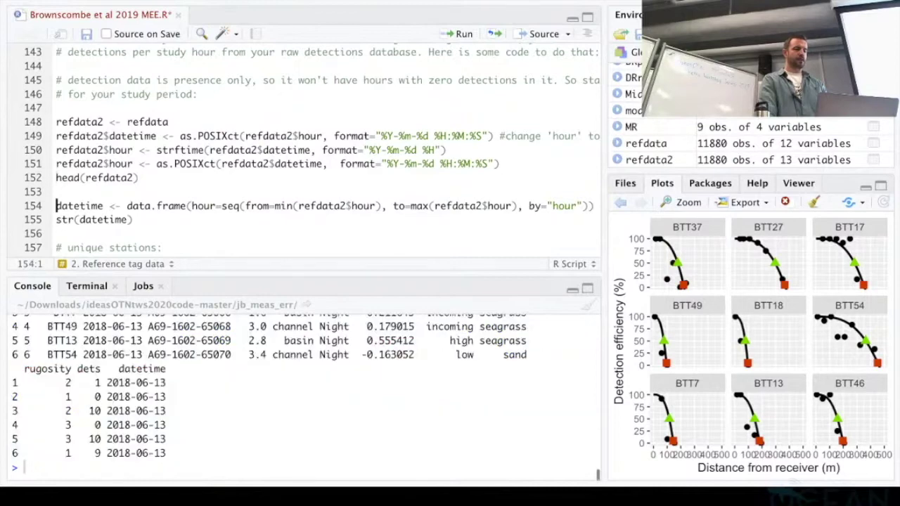
pyautogui.click(140, 178)
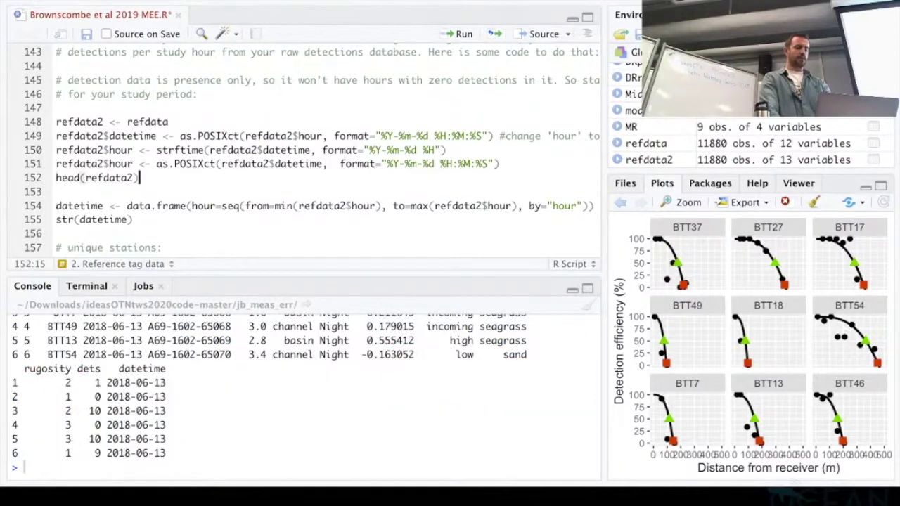
pyautogui.press('Return')
pyautogui.write('str()re')
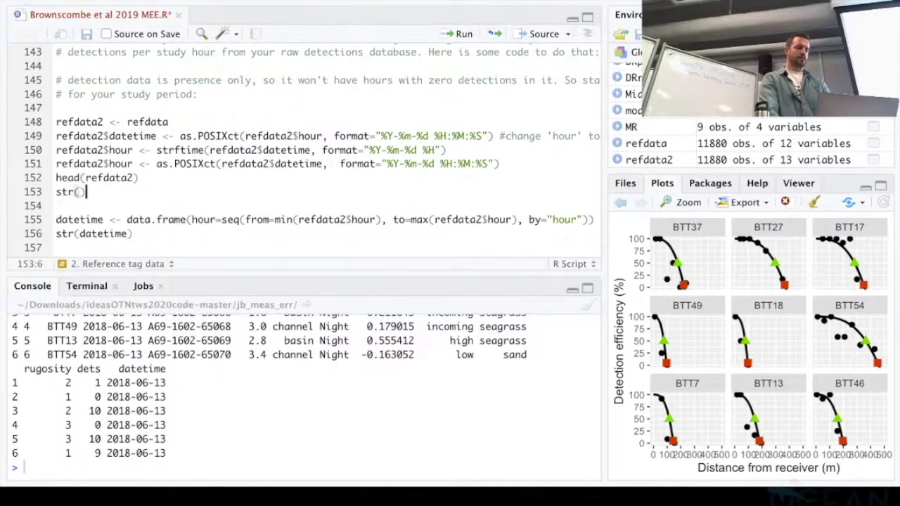
pyautogui.press('BackSpace')
pyautogui.press('BackSpace')
pyautogui.press('BackSpace')
pyautogui.write('refdata')
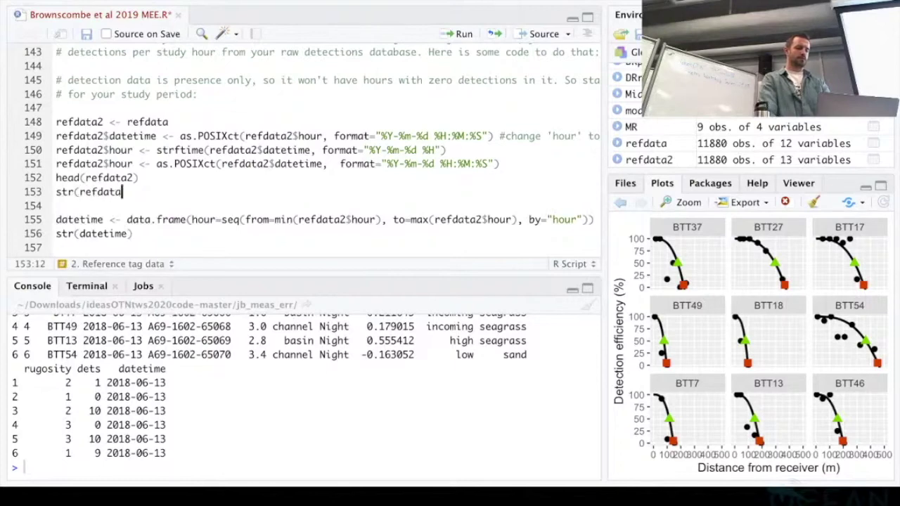
pyautogui.write('2)')
pyautogui.press('super+Return')
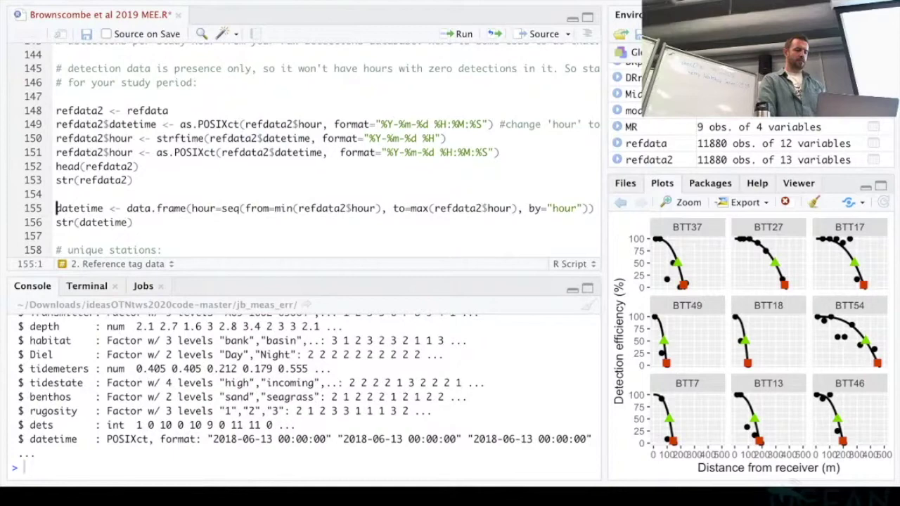
pyautogui.scroll(5, 301, 394)
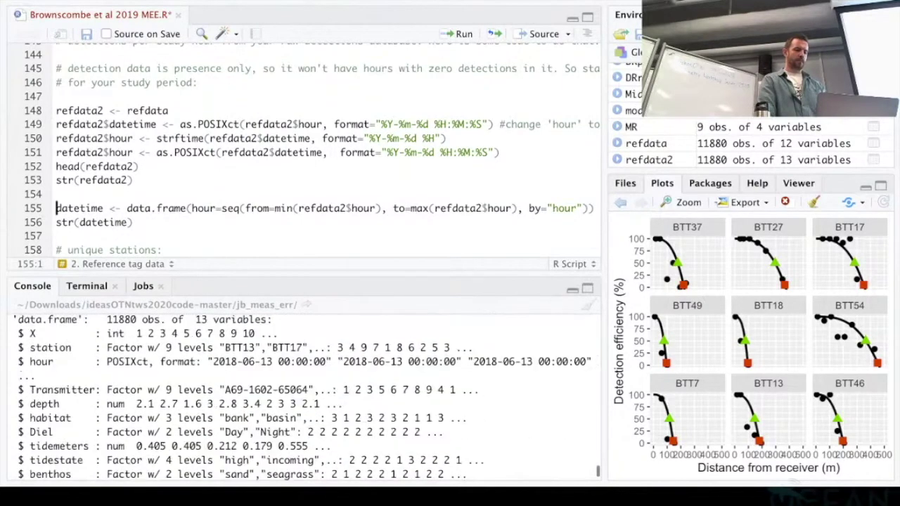
pyautogui.moveTo(326, 361); pyautogui.dragTo(279, 361)
pyautogui.click(61, 391)
pyautogui.scroll(-3, 301, 394)
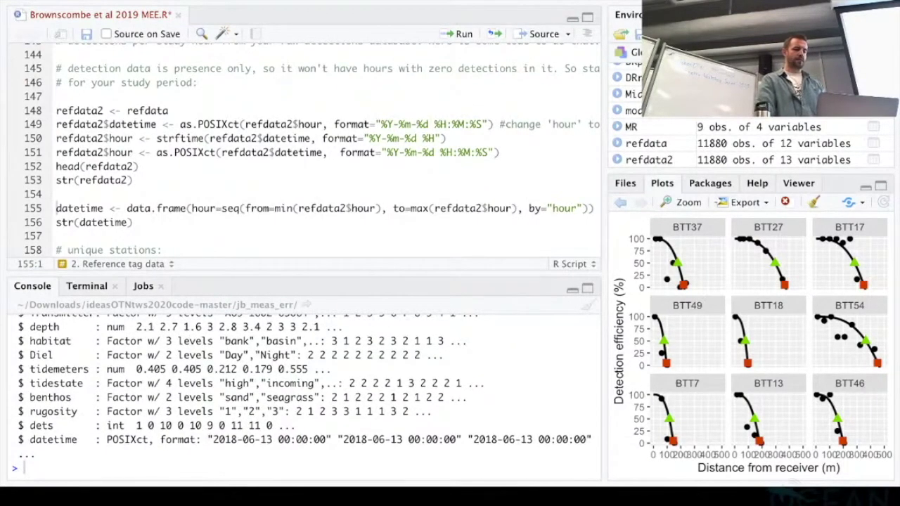
pyautogui.scroll(-2, 302, 148)
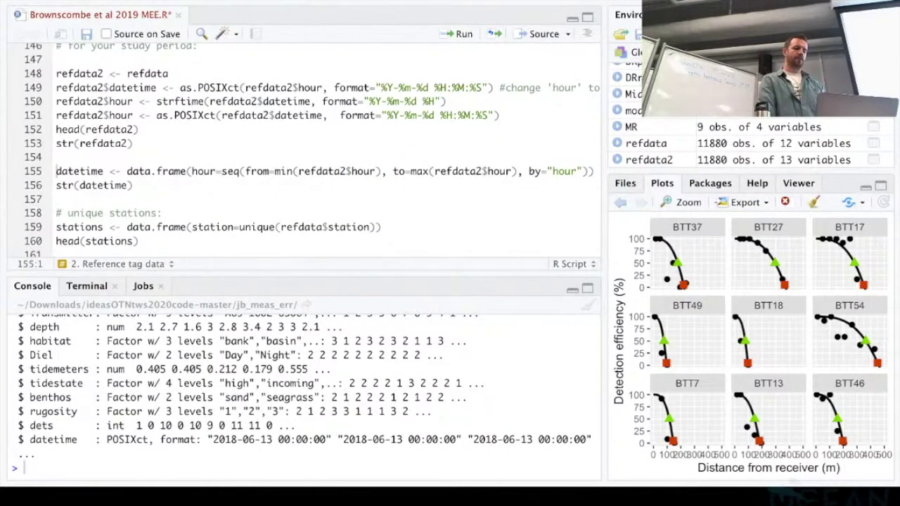
# Build the datetime table of every hour from min to max refdata2$hour and check its structure
pyautogui.click(361, 171)
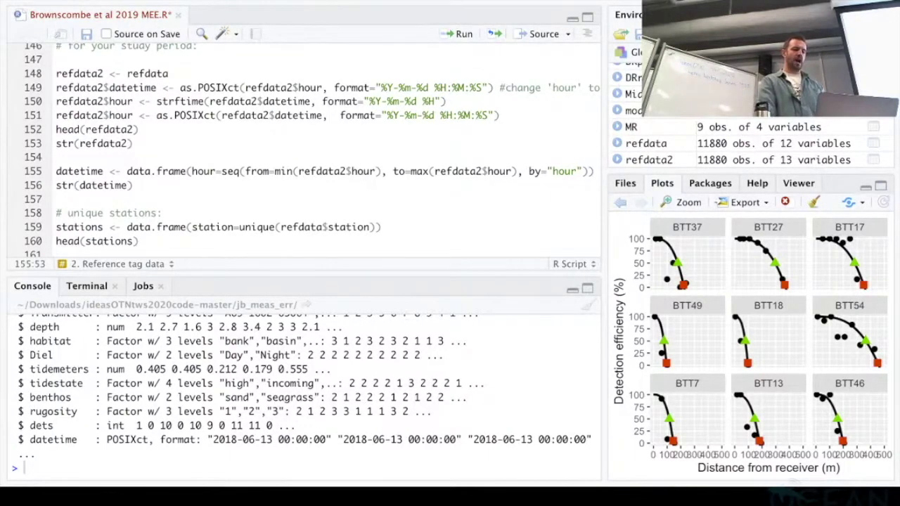
pyautogui.click(211, 170)
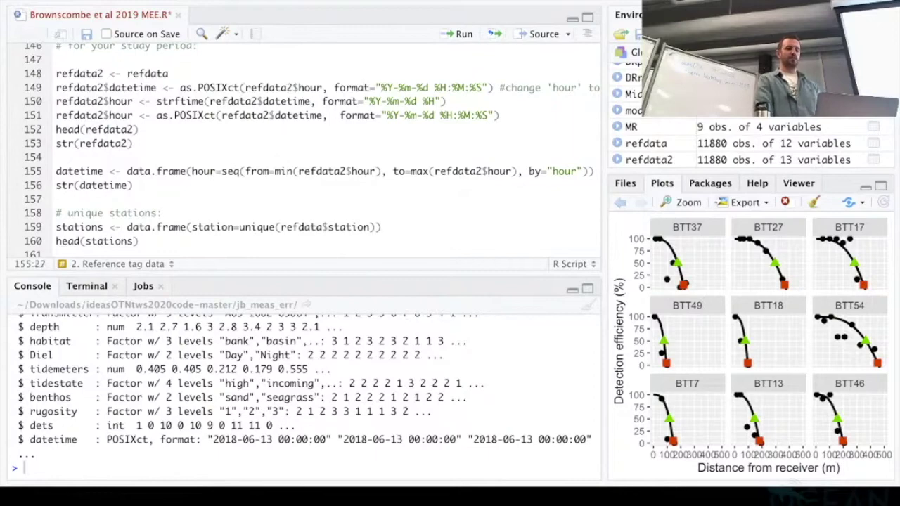
pyautogui.click(357, 171)
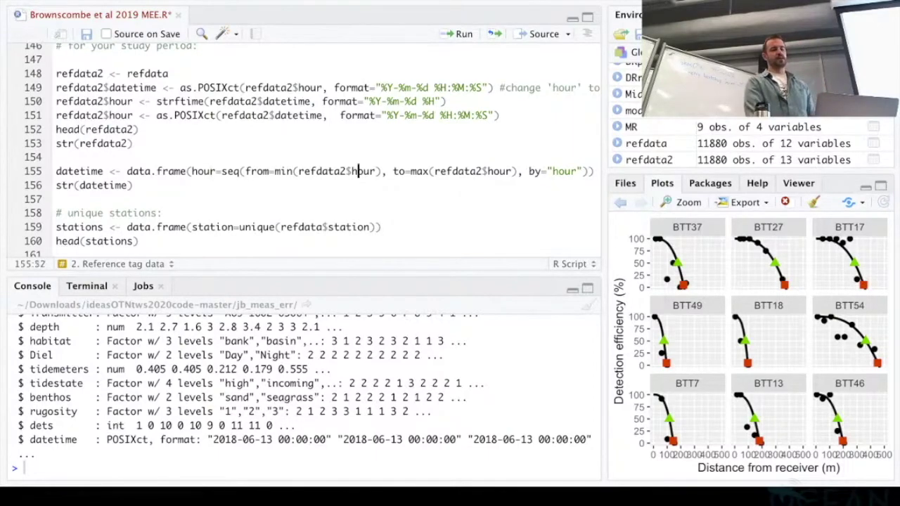
pyautogui.click(447, 171)
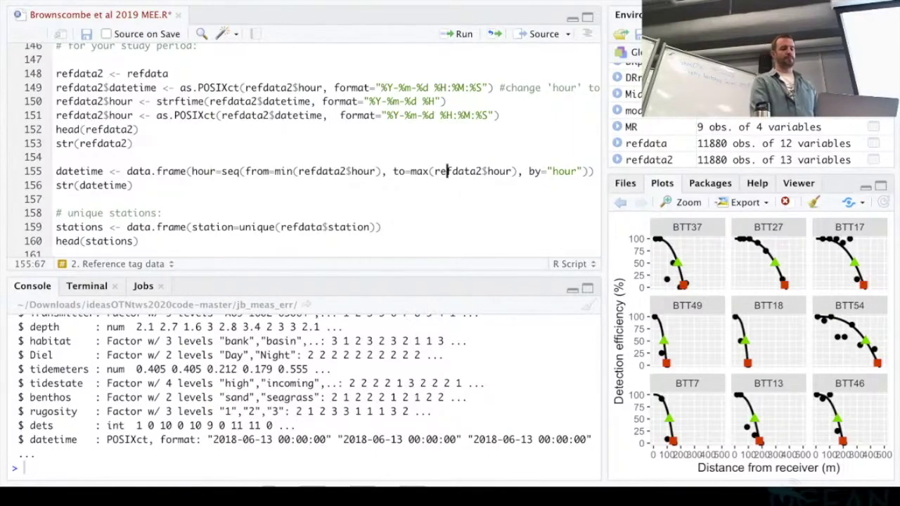
pyautogui.click(364, 171)
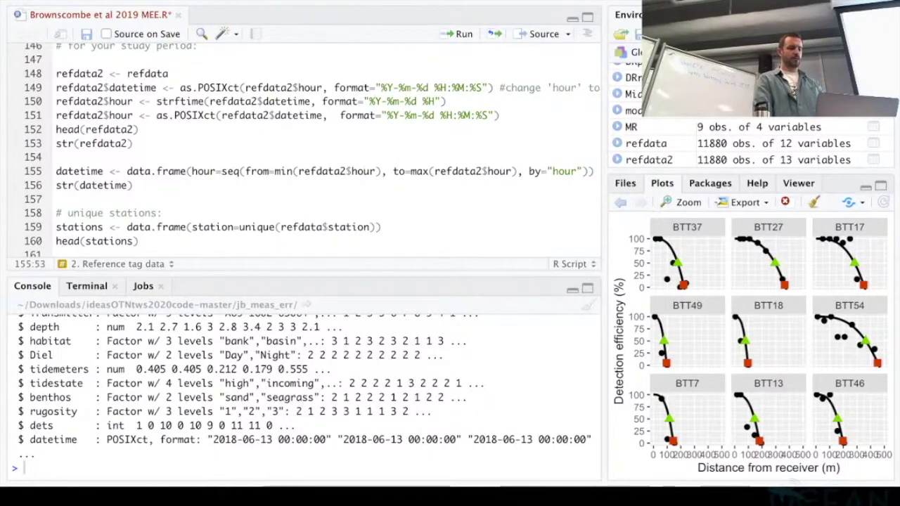
pyautogui.hotkey('ctrl', 'Return')
pyautogui.hotkey('ctrl', 'Return')
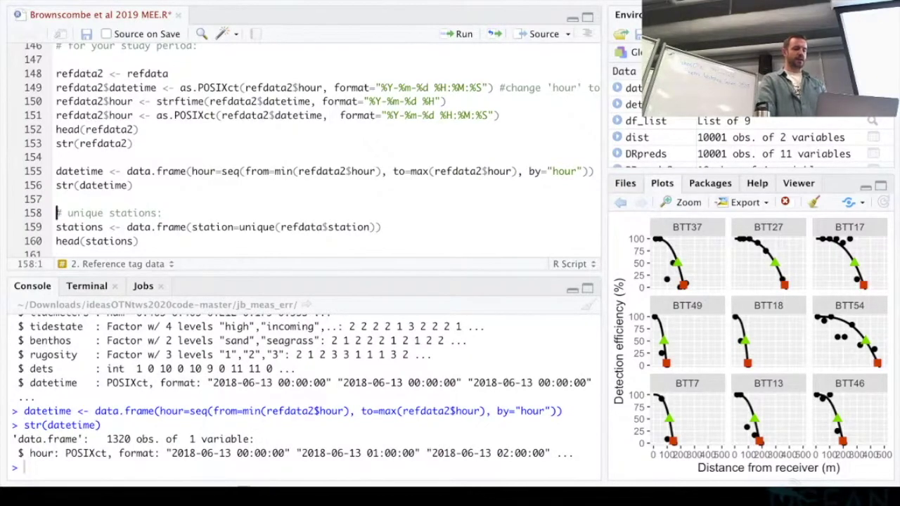
# Create the table of unique stations from refdata2
pyautogui.scroll(-3, 302, 147)
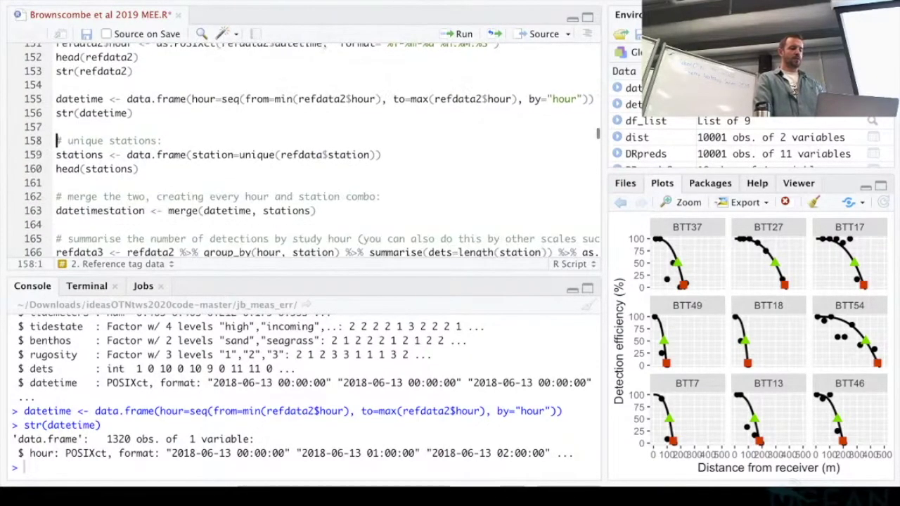
pyautogui.scroll(-2, 303, 147)
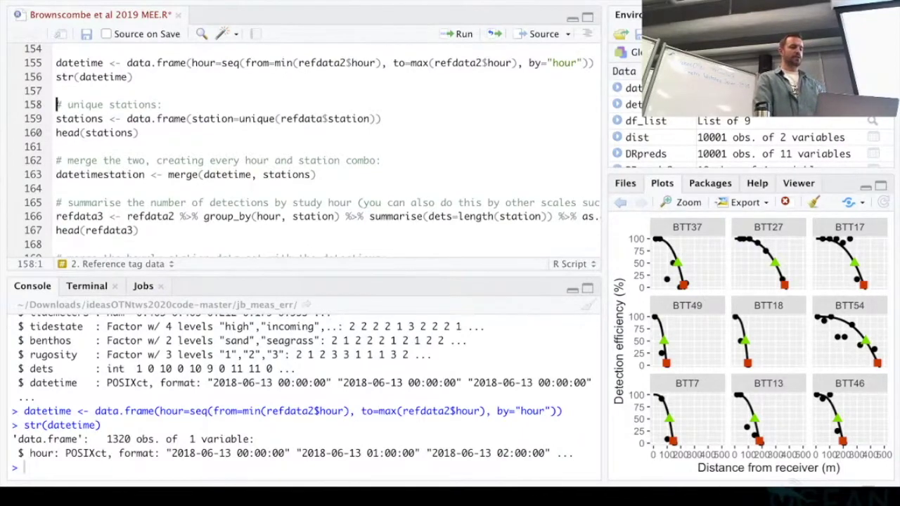
pyautogui.click(272, 118)
pyautogui.click(327, 118)
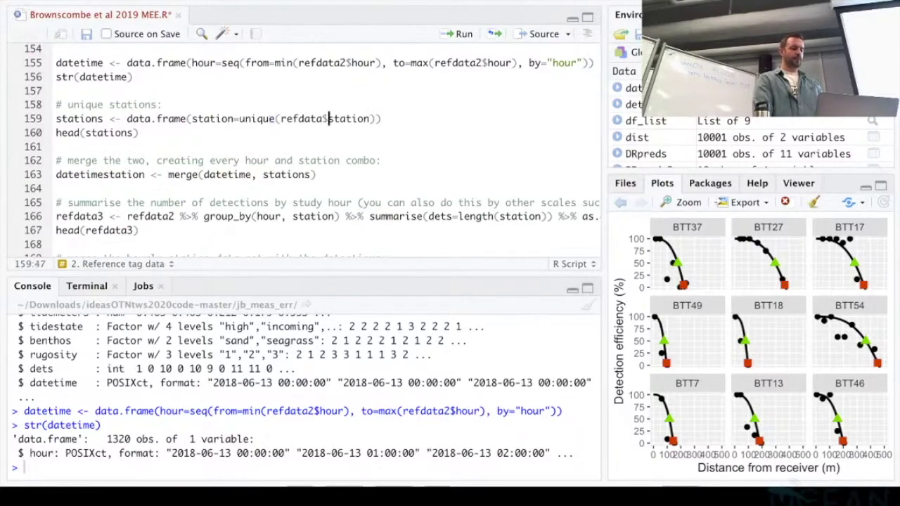
pyautogui.hotkey('ctrl', 'Return')
pyautogui.hotkey('ctrl', 'Return')
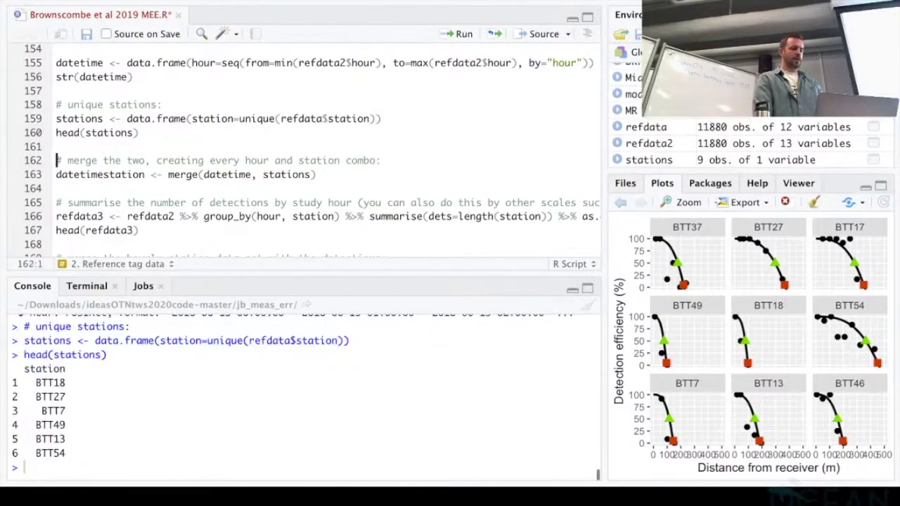
# Merge the hourly datetime table with the stations into datetimestation
pyautogui.scroll(-1, 312, 150)
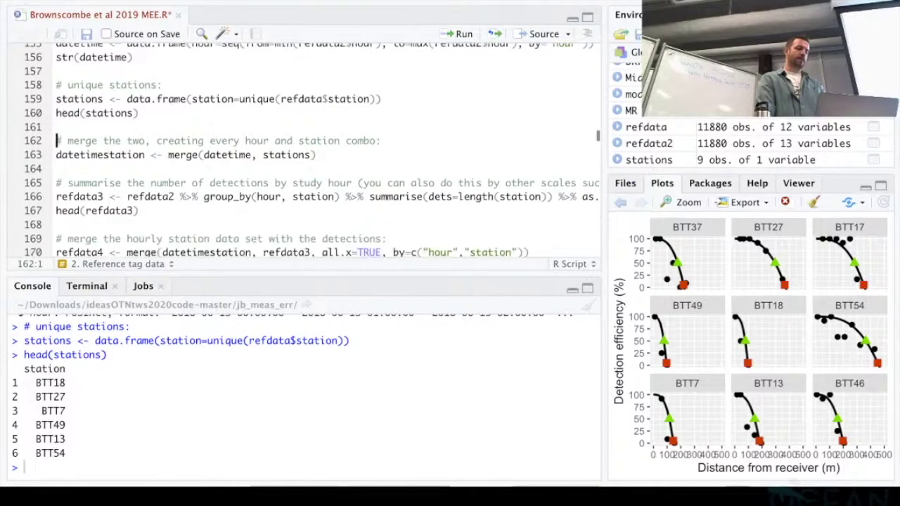
pyautogui.click(314, 155)
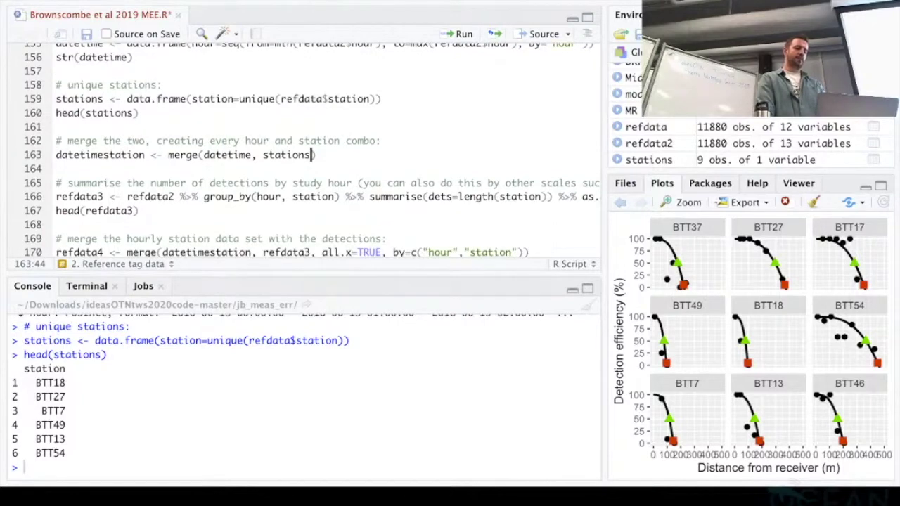
pyautogui.click(251, 155)
pyautogui.click(317, 155)
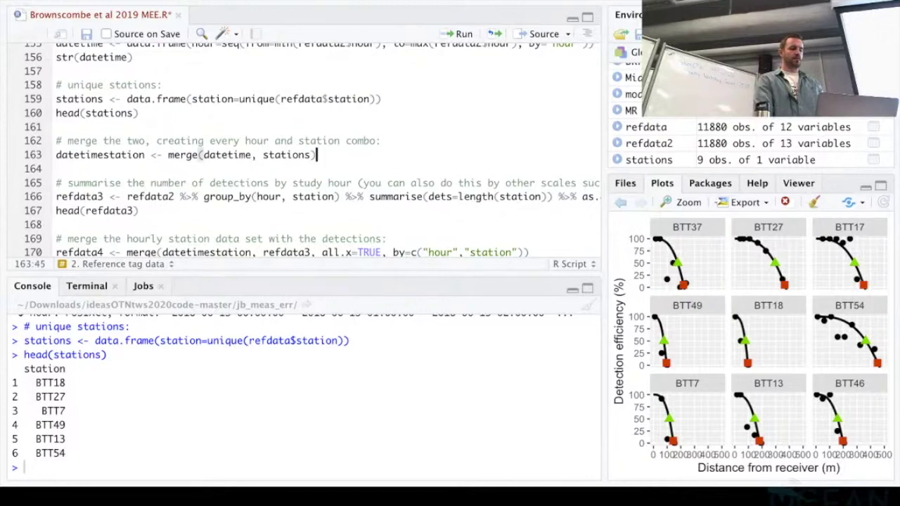
pyautogui.hotkey('ctrl', 'Return')
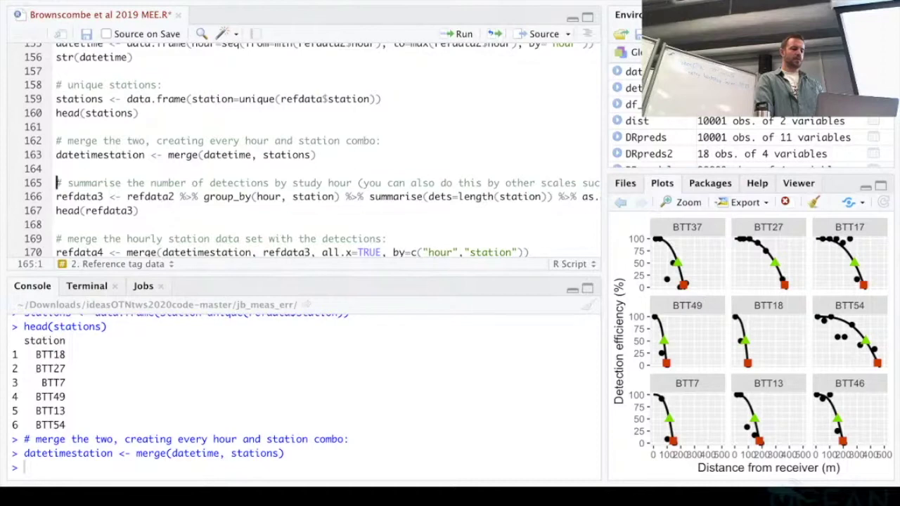
# Open datetimestation with View() to inspect its 11,880 hour-station rows
pyautogui.write('View(datetimestation)')
pyautogui.press('Return')
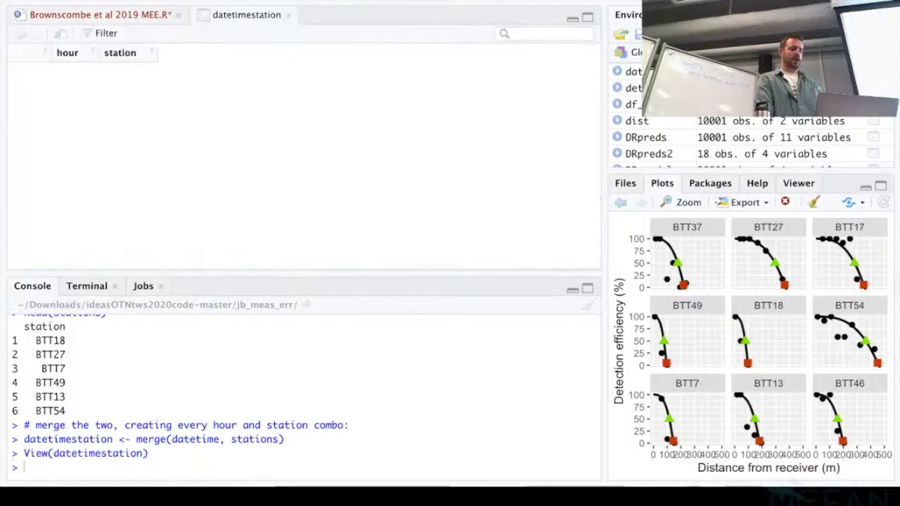
pyautogui.scroll(-1, 112, 151)
pyautogui.scroll(1, 112, 151)
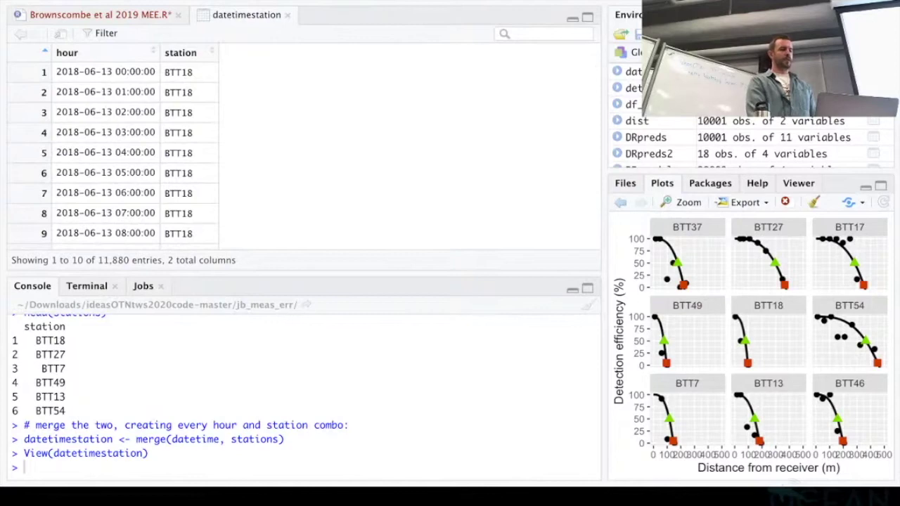
# Close the datetimestation view and walk through the refdata2 pipeline grouping by hour and station with length(station) counts
pyautogui.click(286, 15)
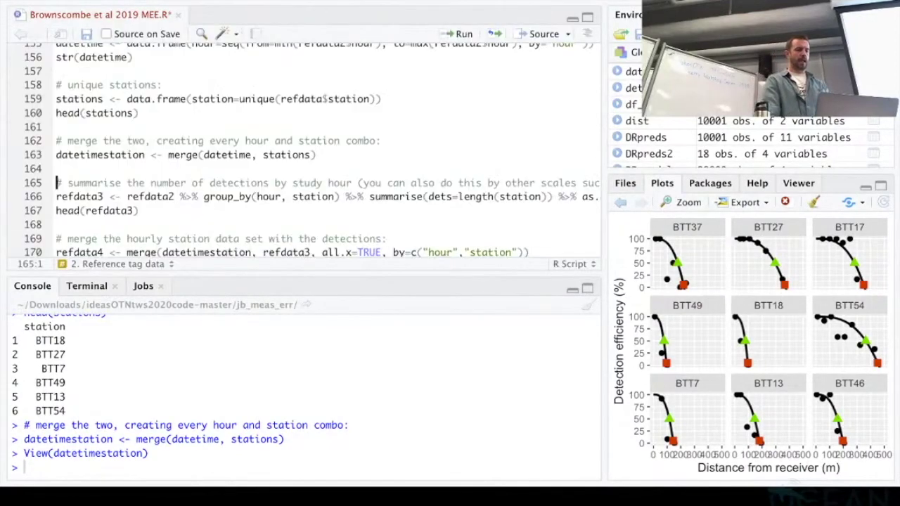
pyautogui.scroll(-3, 309, 147)
pyautogui.scroll(-1, 309, 148)
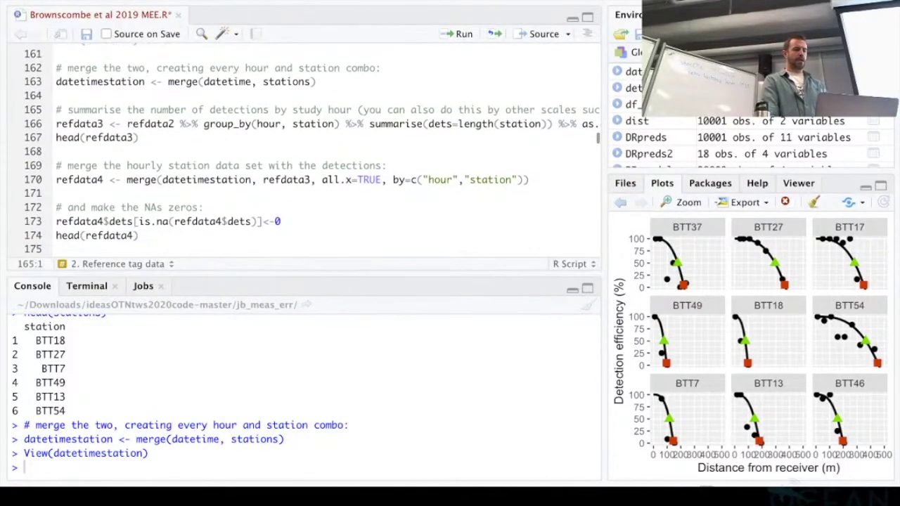
pyautogui.scroll(-1, 309, 147)
pyautogui.click(175, 118)
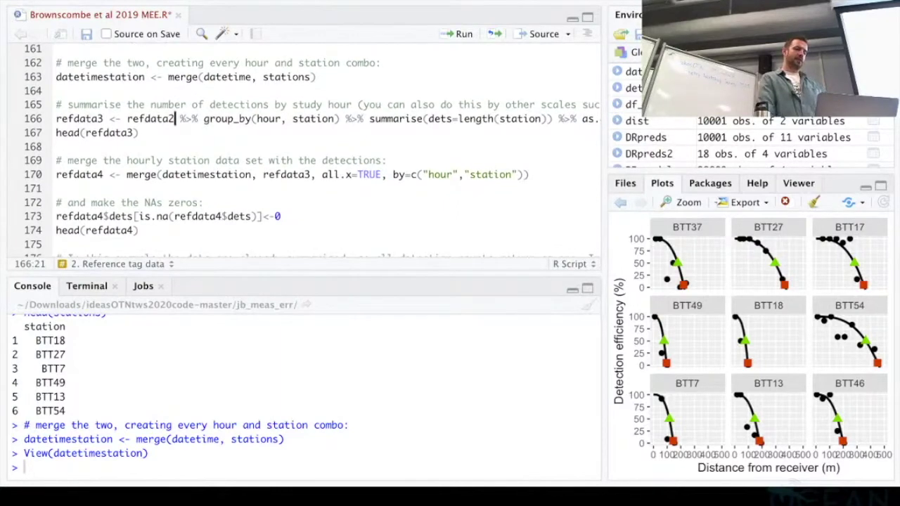
pyautogui.click(156, 118)
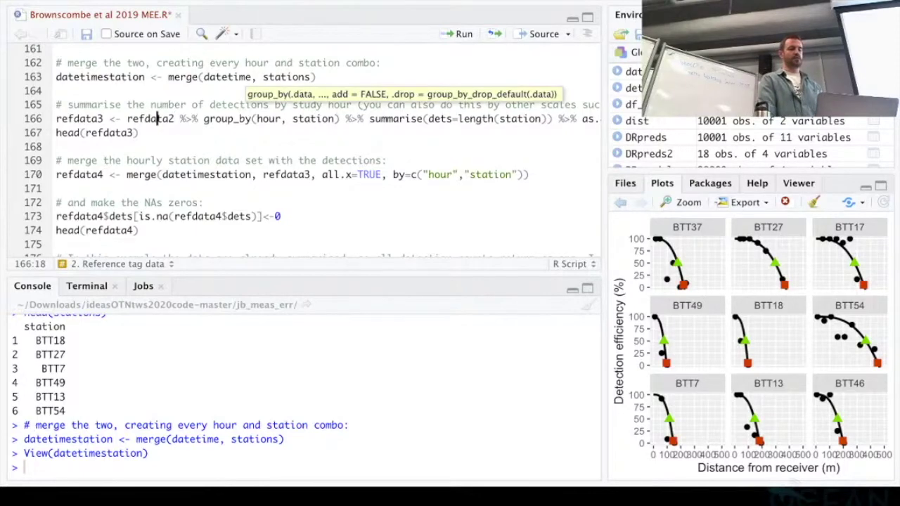
pyautogui.click(186, 118)
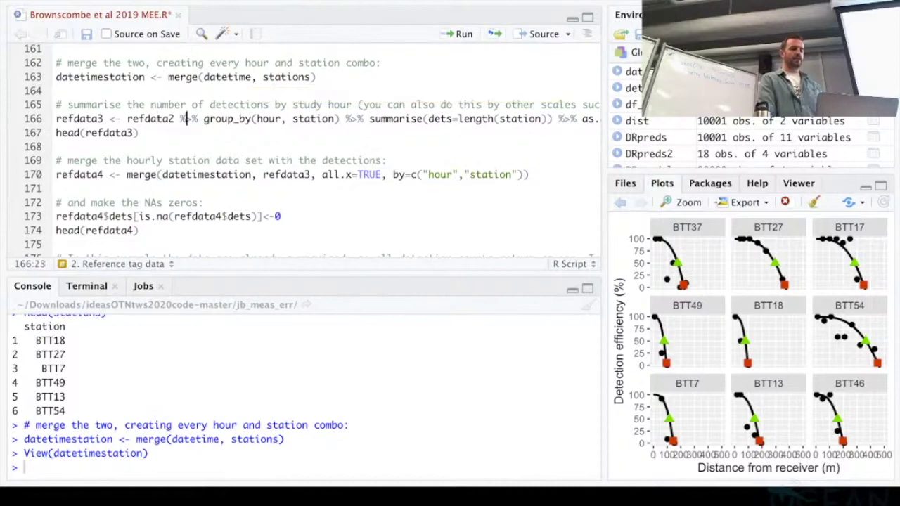
pyautogui.click(263, 118)
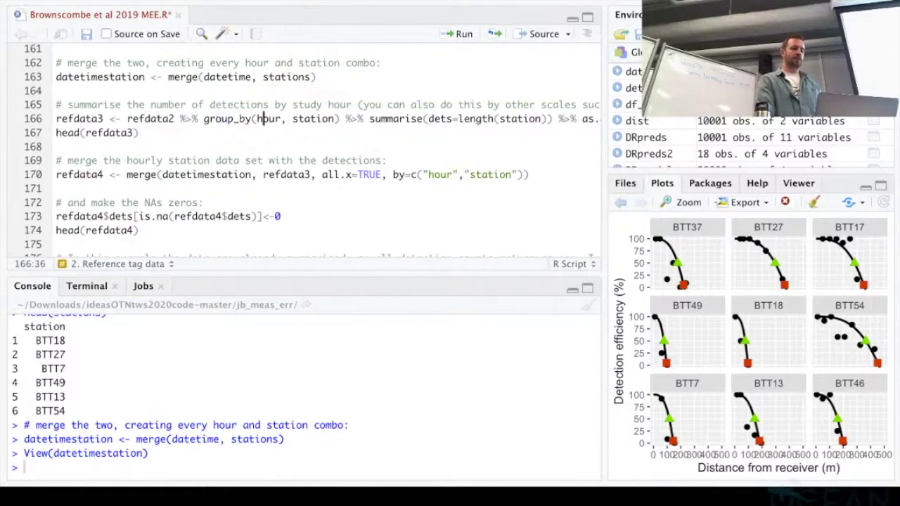
pyautogui.click(311, 118)
pyautogui.hscroll(5, 316, 147)
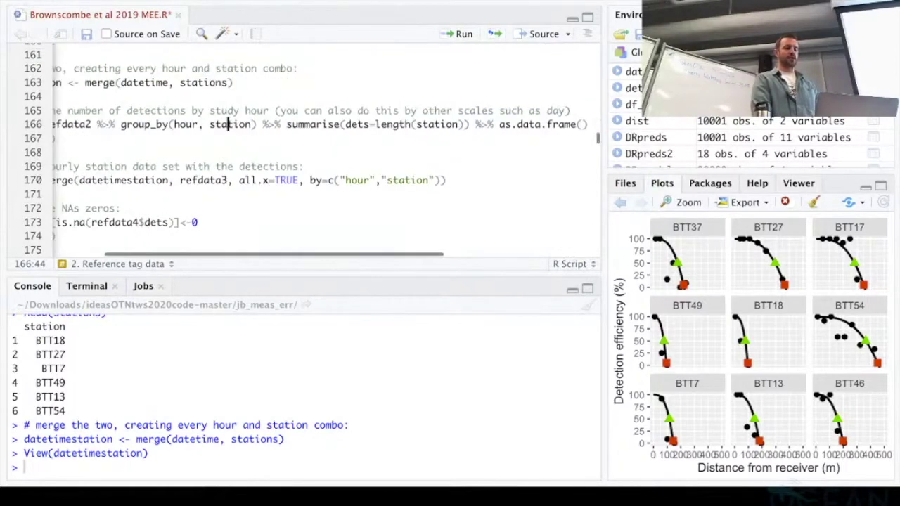
pyautogui.click(377, 123)
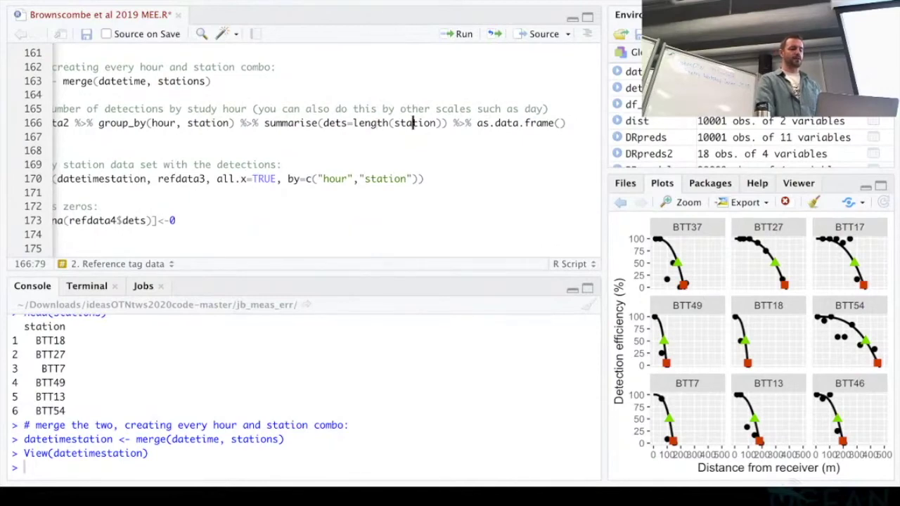
pyautogui.hscroll(-5, 316, 147)
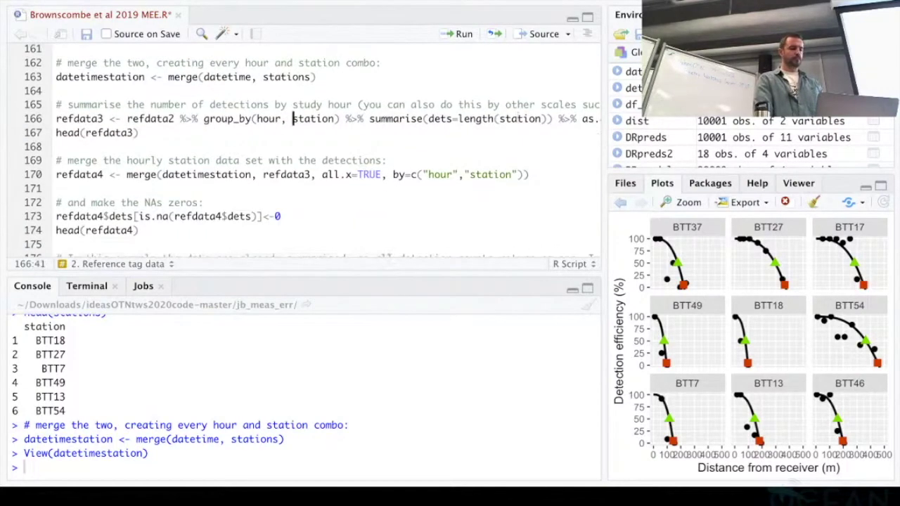
# Run the summary into refdata3 and preview head(refdata3), showing 1 detection per row
pyautogui.press('super+Return')
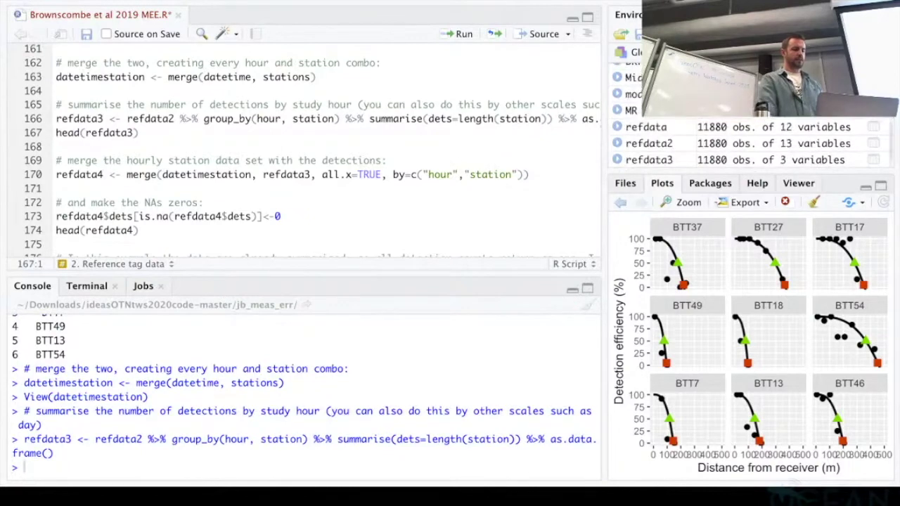
pyautogui.press('super+Return')
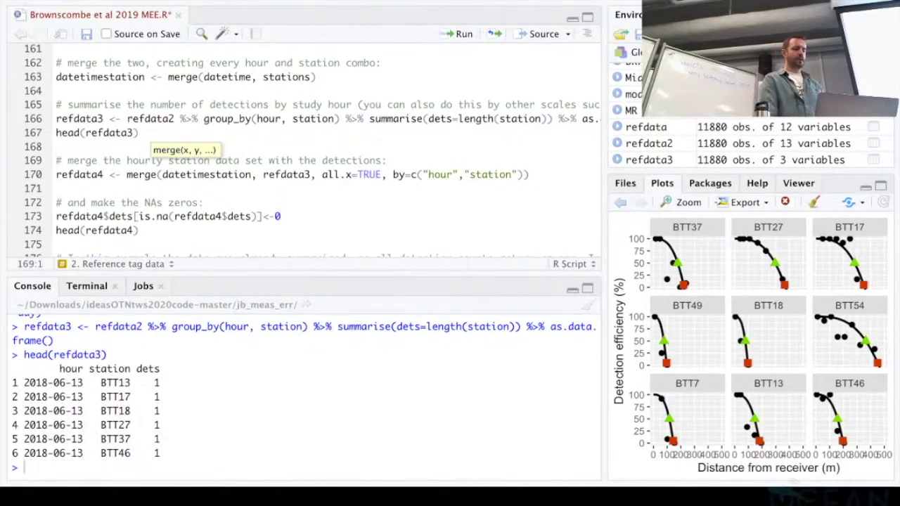
pyautogui.scroll(-1, 316, 148)
# Highlight datetimestation and the all.x=TRUE argument in the refdata4 merge line to explain them
pyautogui.click(205, 191)
pyautogui.click(109, 150)
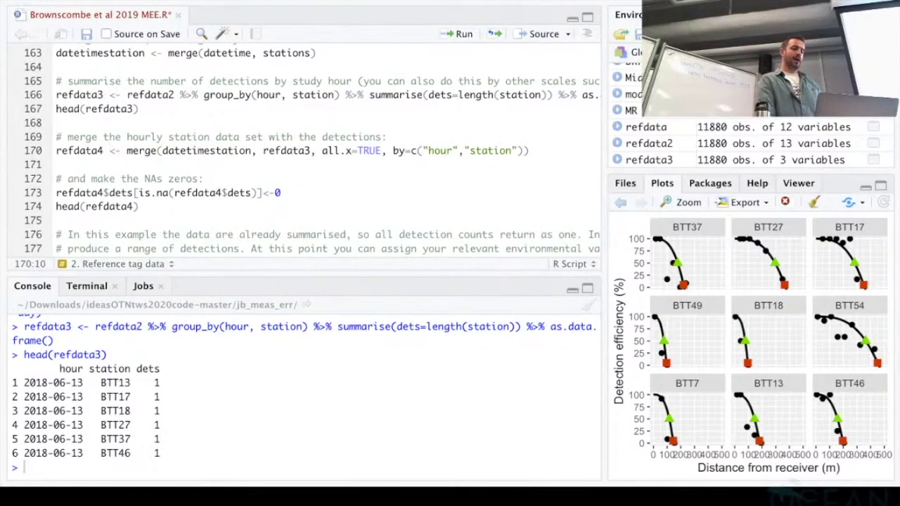
pyautogui.moveTo(251, 151); pyautogui.dragTo(163, 151)
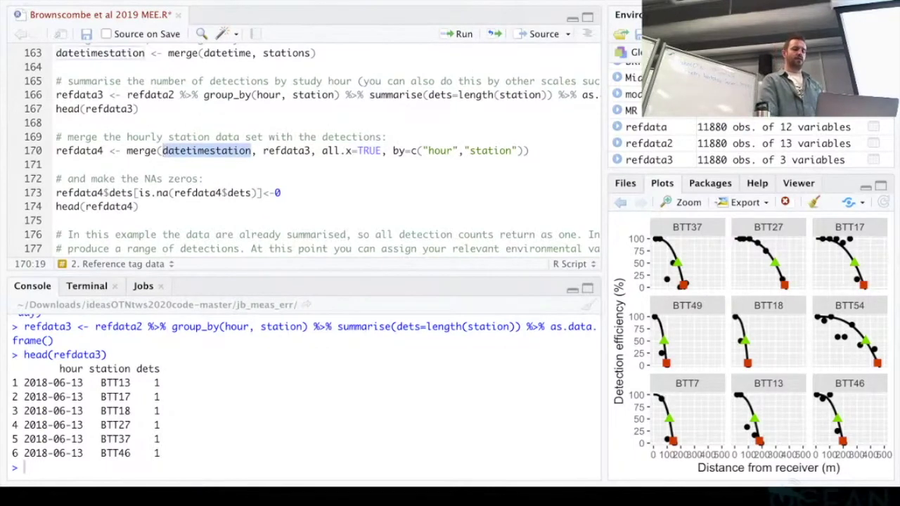
pyautogui.click(281, 150)
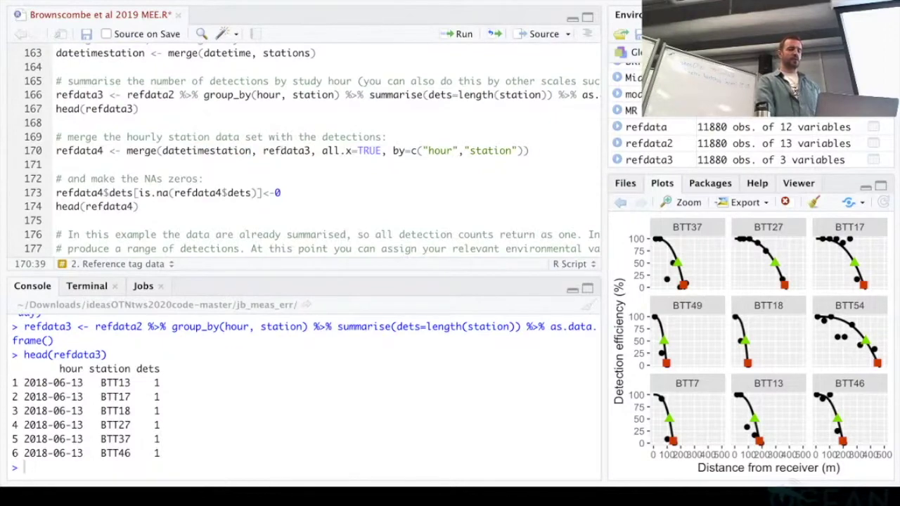
pyautogui.click(377, 150)
pyautogui.moveTo(380, 151); pyautogui.dragTo(322, 151)
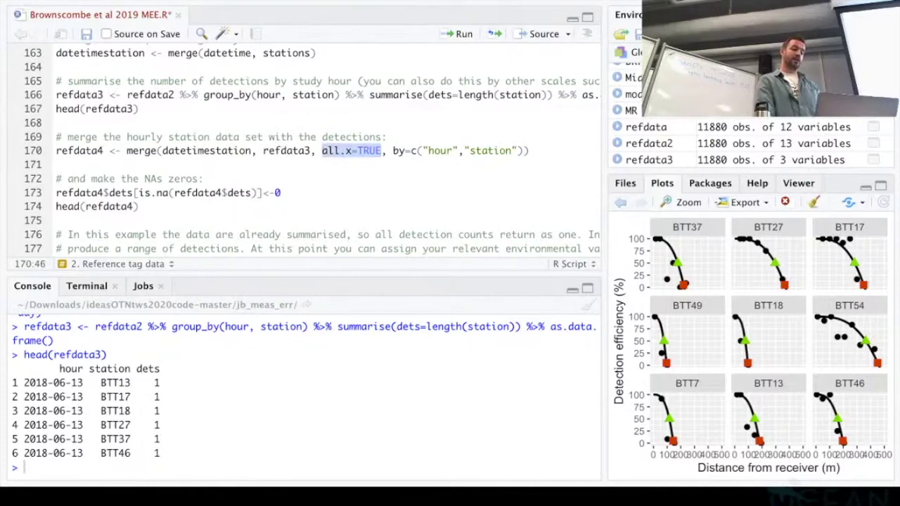
pyautogui.click(222, 150)
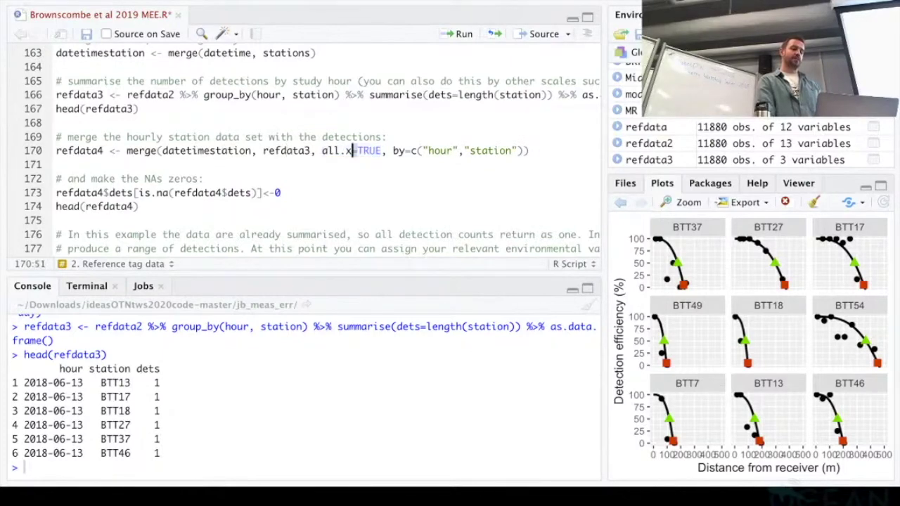
pyautogui.moveTo(380, 150); pyautogui.dragTo(328, 151)
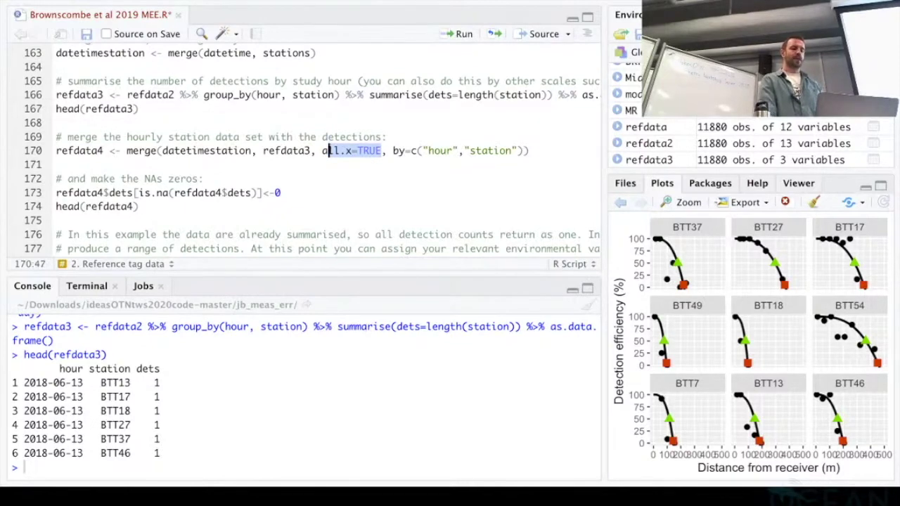
# Point out the hour and station join columns, then run the merge creating refdata4 (11880 obs.)
pyautogui.press('Down')
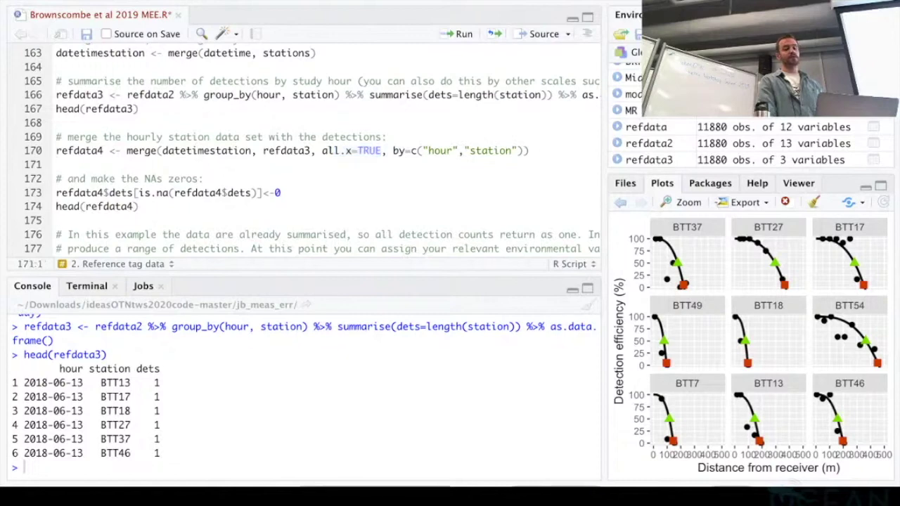
pyautogui.click(441, 150)
pyautogui.click(494, 150)
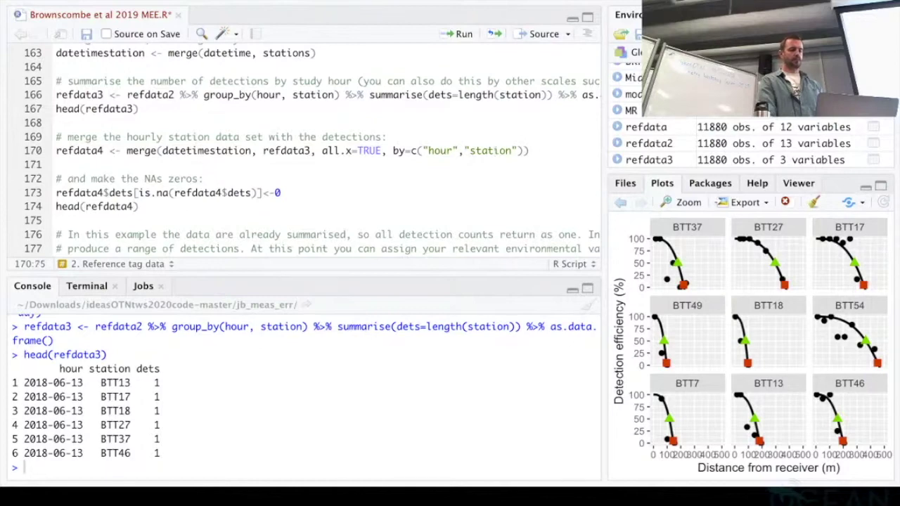
pyautogui.click(234, 150)
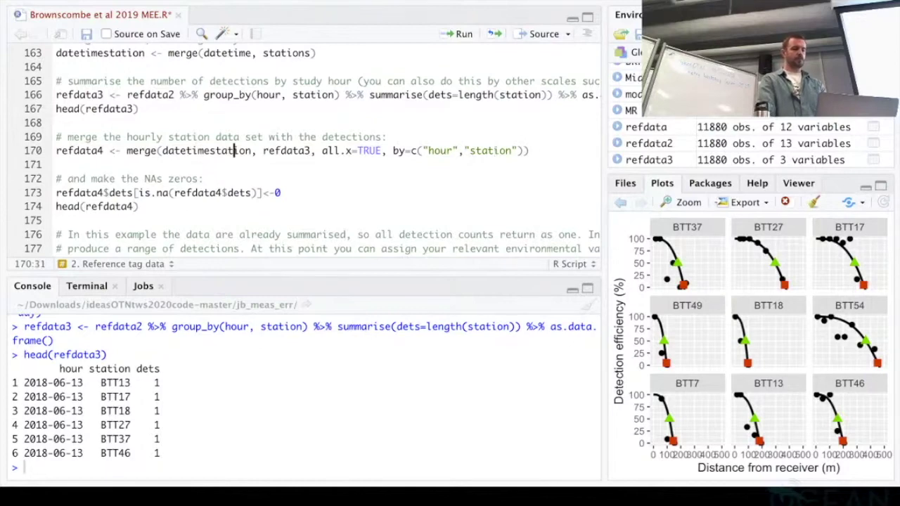
pyautogui.hotkey('ctrl', 'Return')
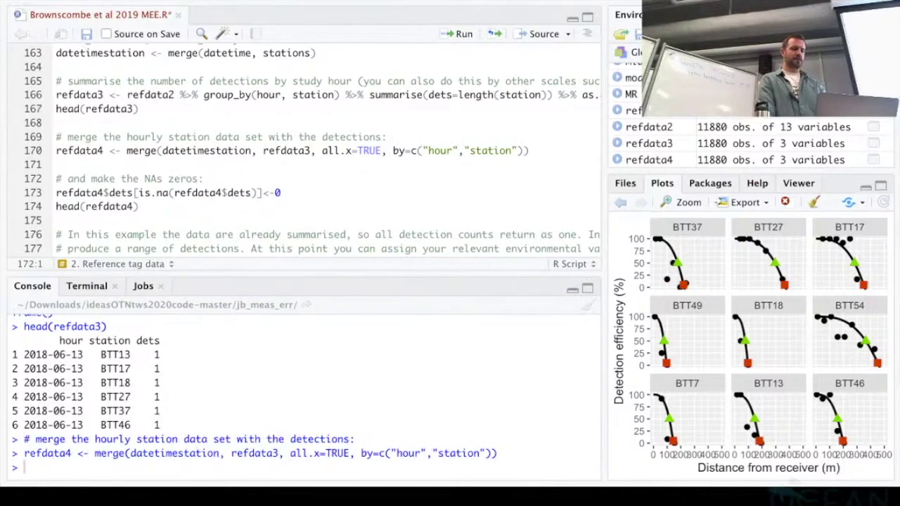
pyautogui.click(872, 160)
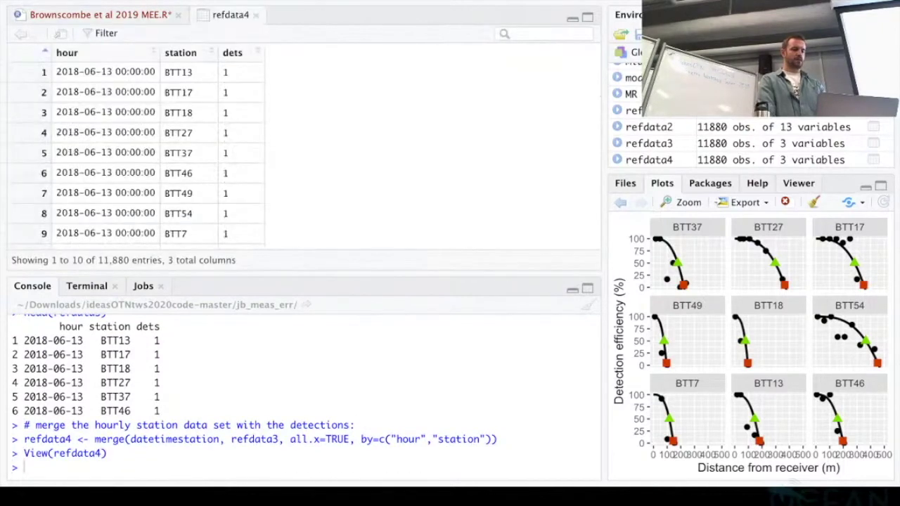
pyautogui.scroll(-1, 305, 162)
pyautogui.scroll(-15, 302, 155)
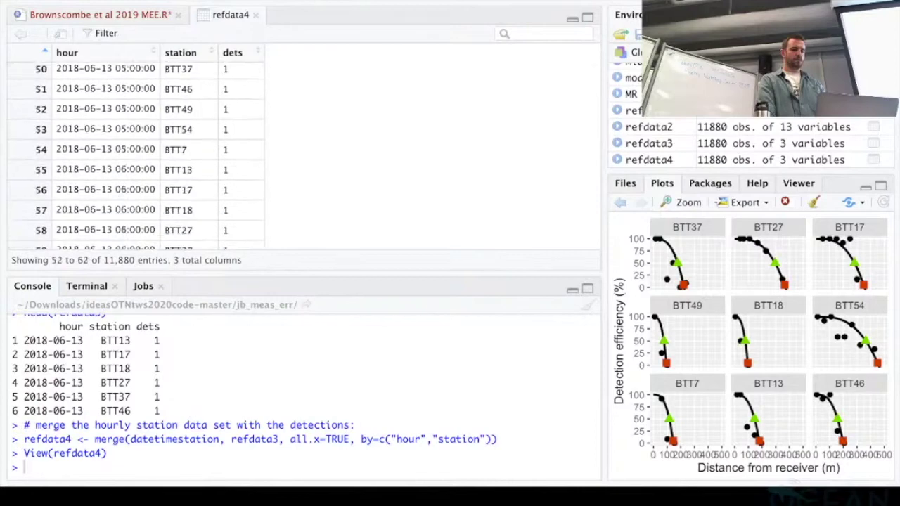
pyautogui.scroll(-2, 303, 155)
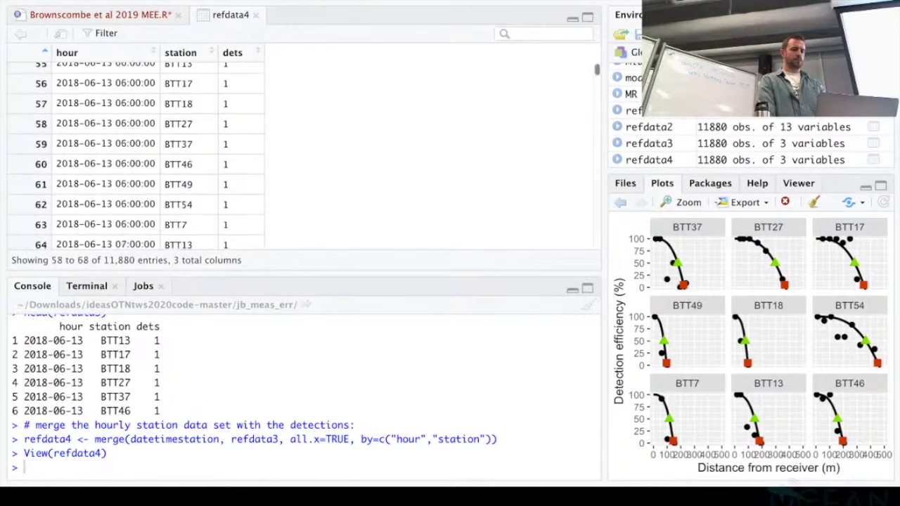
pyautogui.scroll(-20, 302, 155)
pyautogui.scroll(-20, 302, 155)
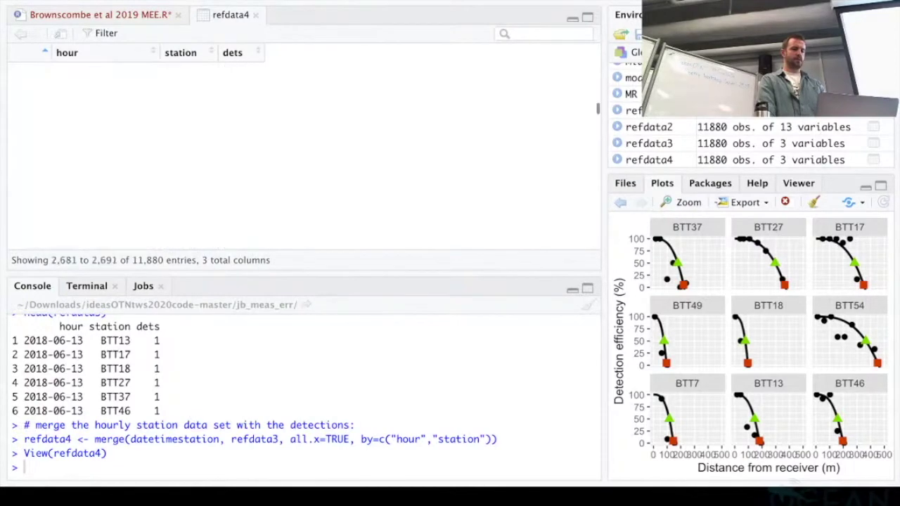
pyautogui.hotkey('ctrl', 'w')
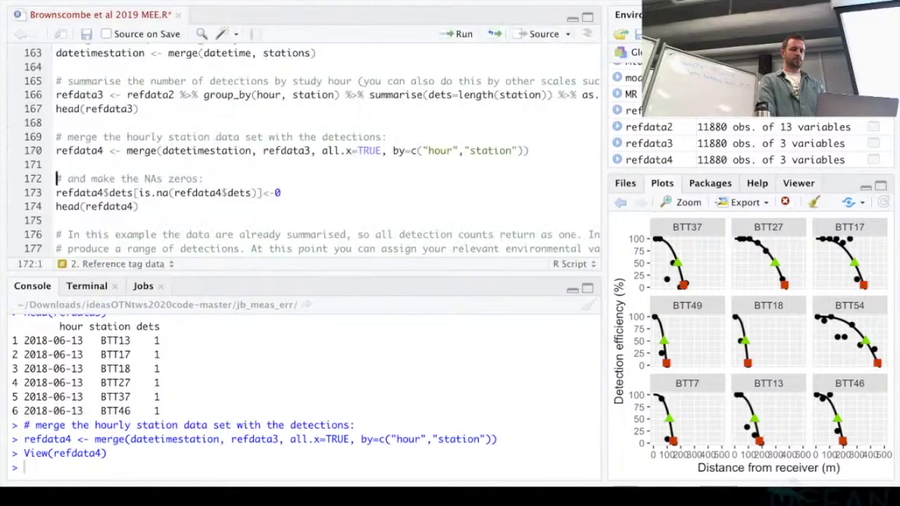
pyautogui.press('Up')
pyautogui.press('Return')
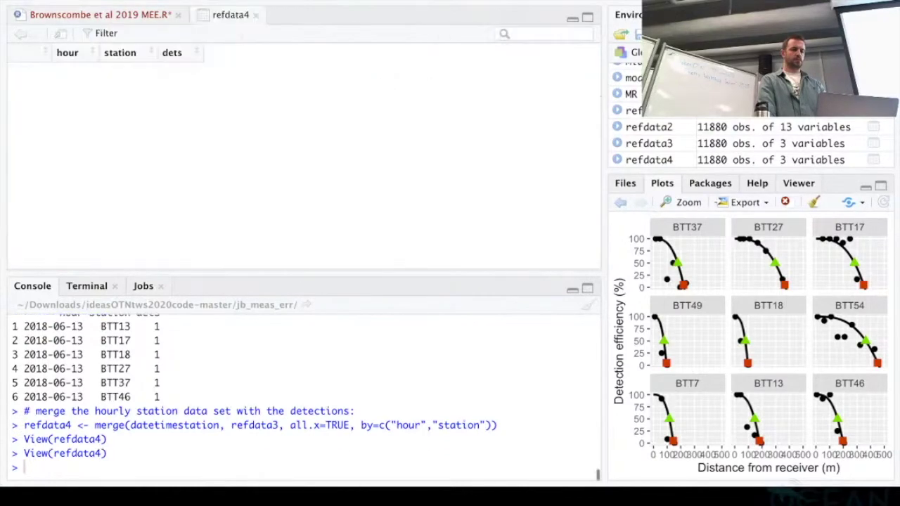
pyautogui.scroll(-8, 302, 155)
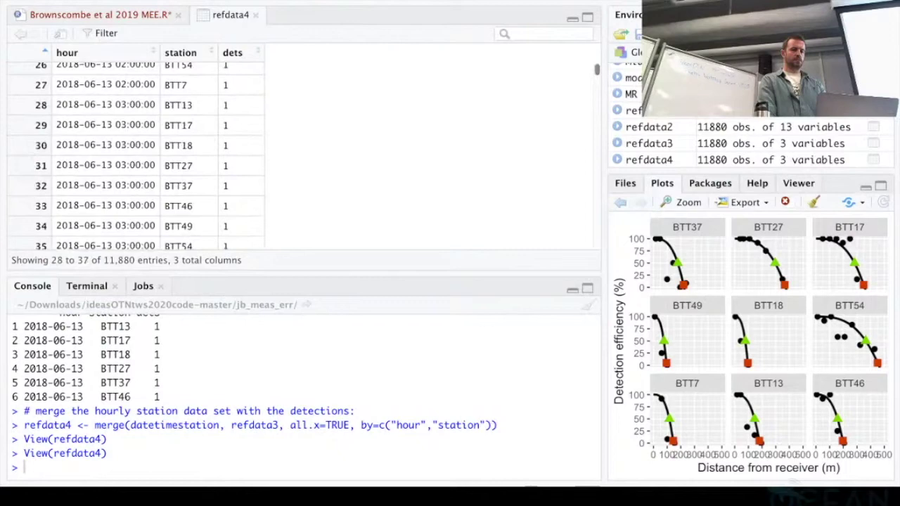
pyautogui.scroll(-20, 135, 154)
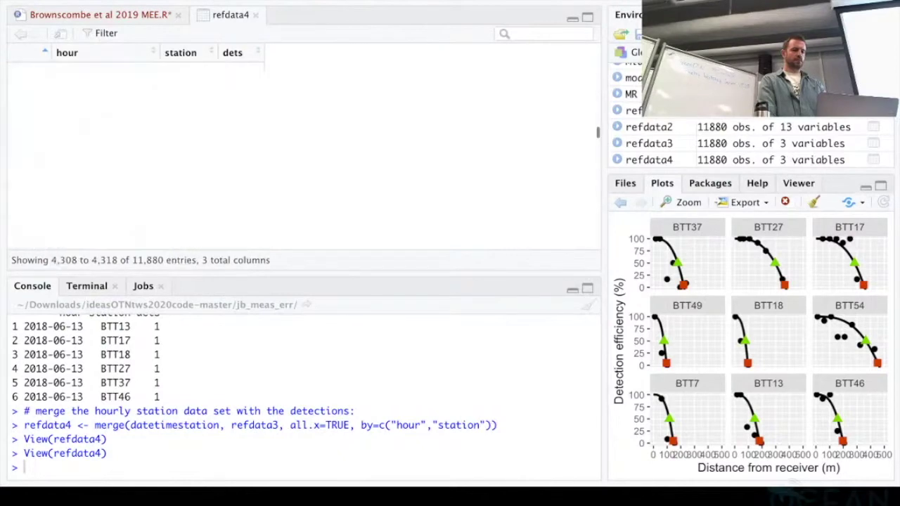
pyautogui.scroll(-20, 136, 155)
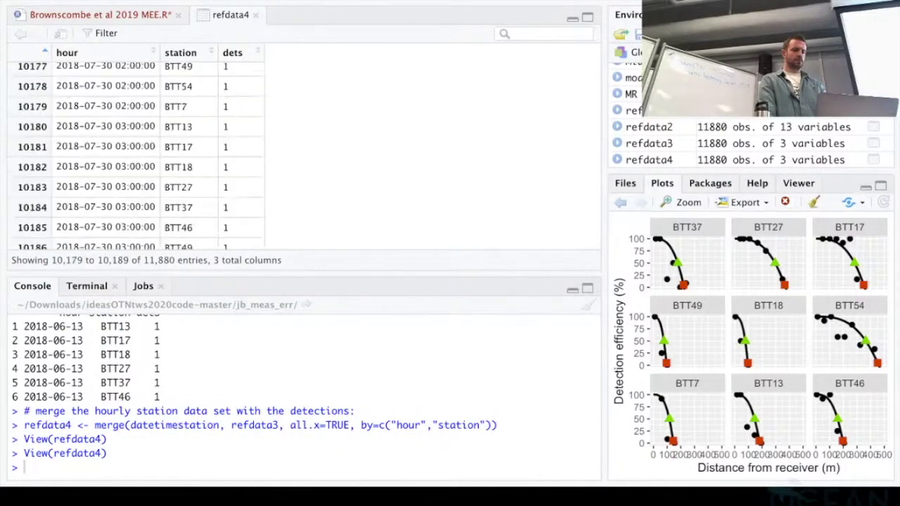
pyautogui.scroll(20, 137, 154)
pyautogui.scroll(-2, 137, 155)
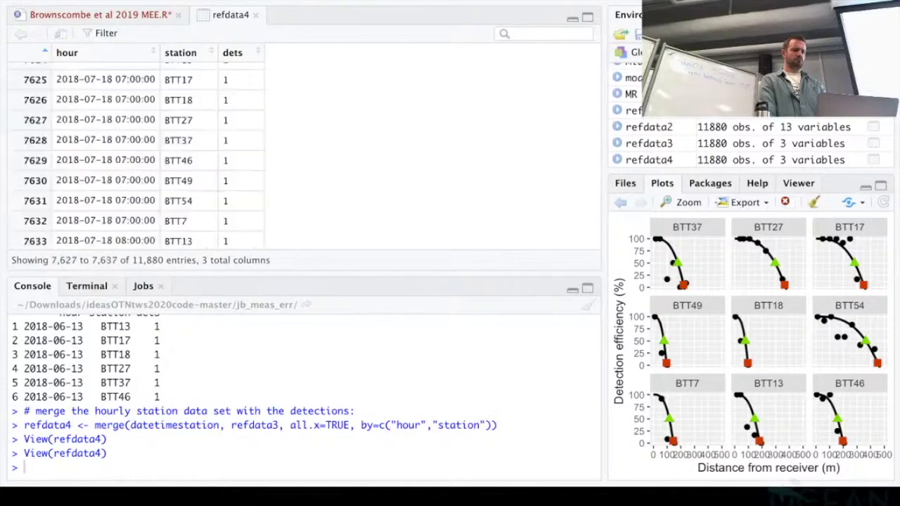
pyautogui.scroll(20, 136, 155)
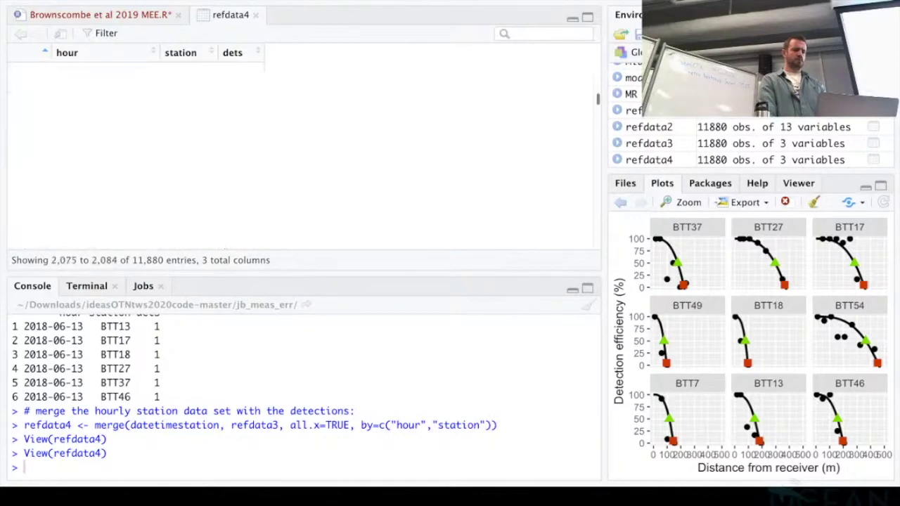
pyautogui.hotkey('ctrl', 'w')
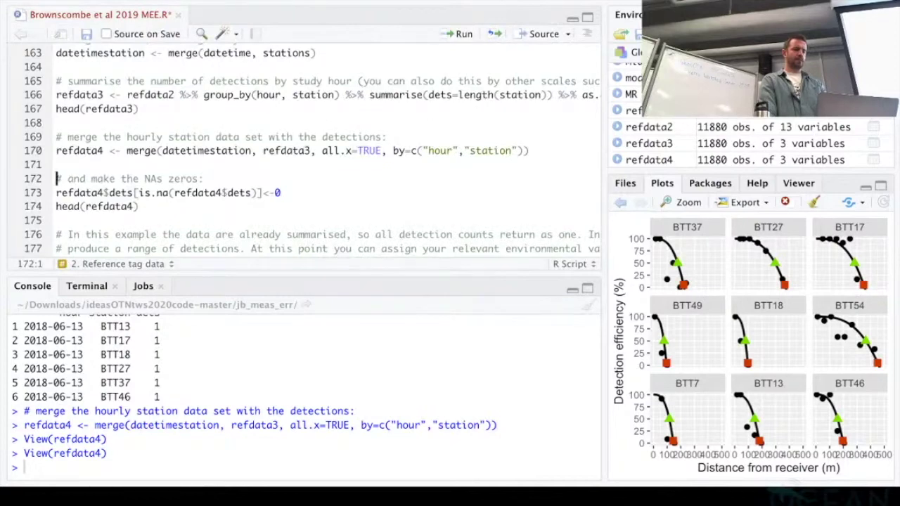
pyautogui.scroll(-1, 313, 149)
pyautogui.click(281, 170)
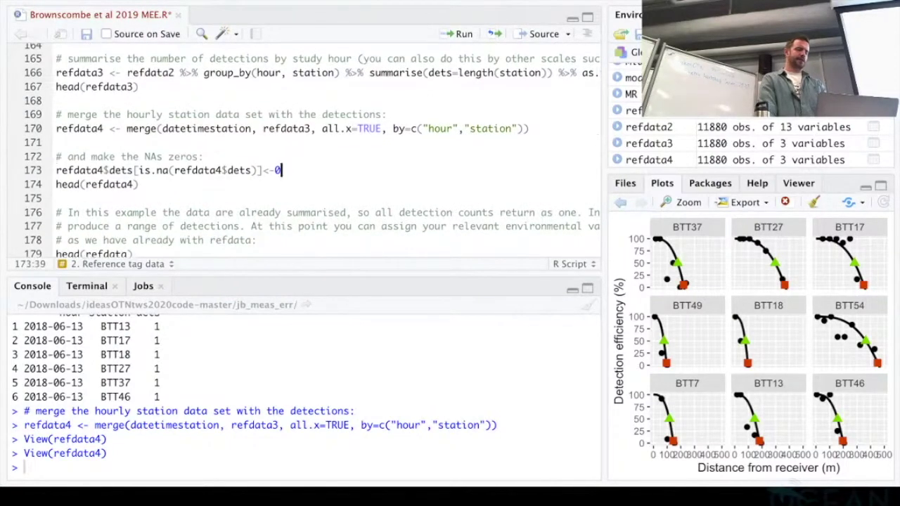
pyautogui.scroll(-1, 312, 151)
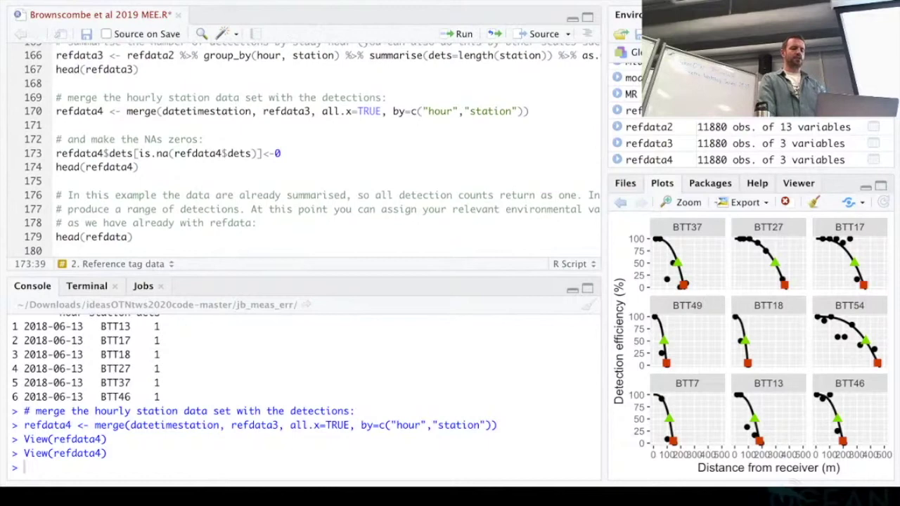
pyautogui.scroll(-1, 312, 149)
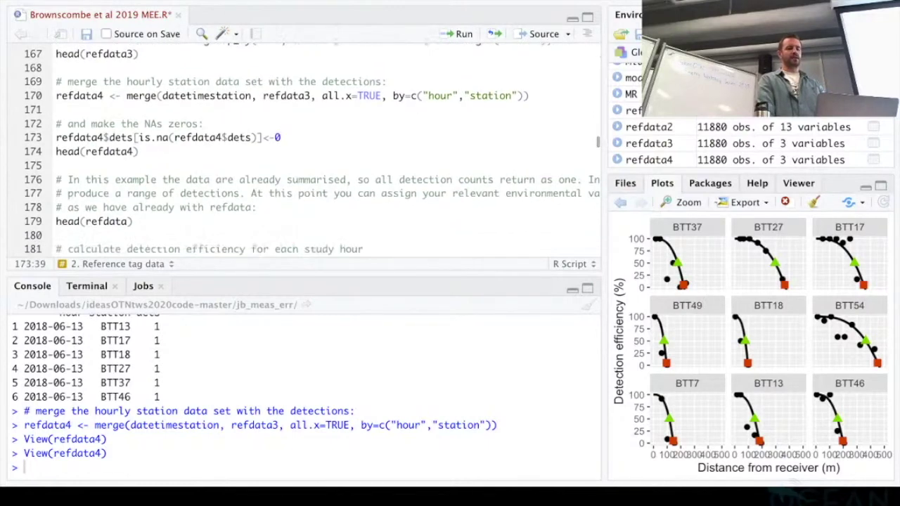
pyautogui.scroll(-1, 312, 149)
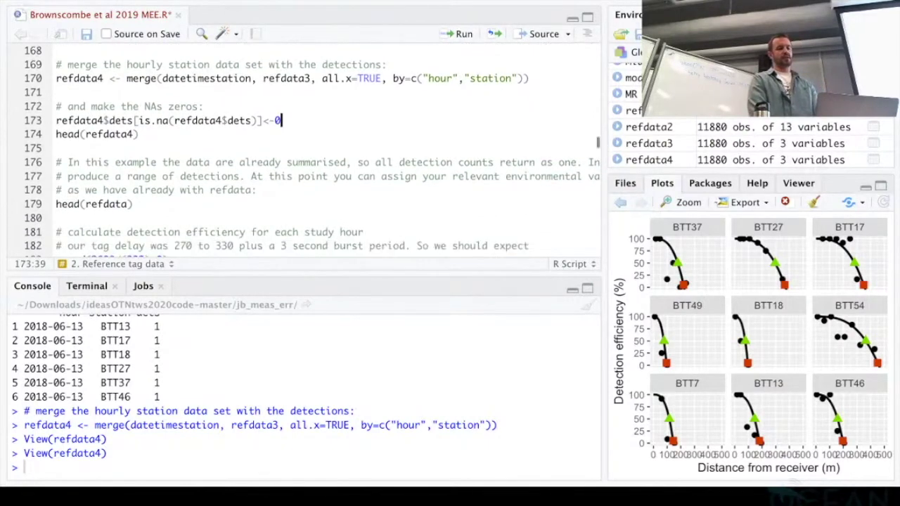
pyautogui.scroll(2, 312, 149)
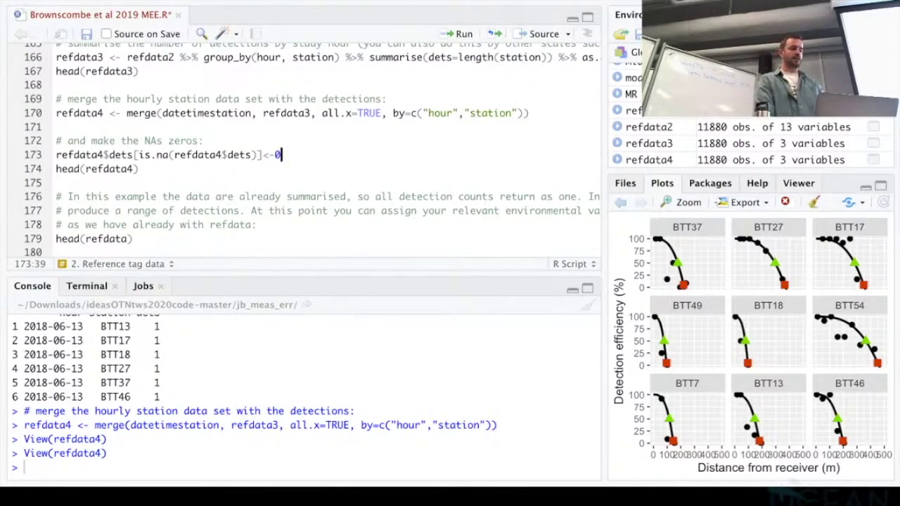
pyautogui.moveTo(132, 155); pyautogui.dragTo(56, 155)
pyautogui.click(120, 154)
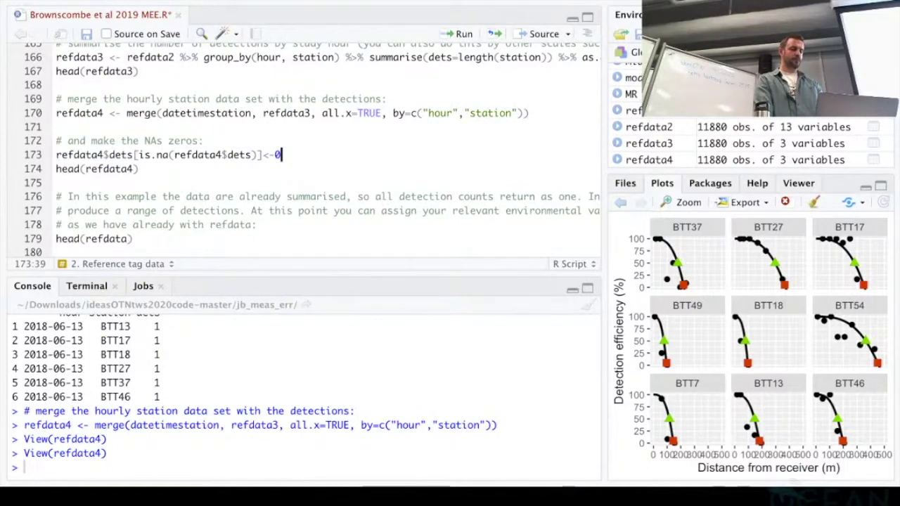
pyautogui.hotkey('ctrl', 'Return')
pyautogui.hotkey('ctrl', 'Return')
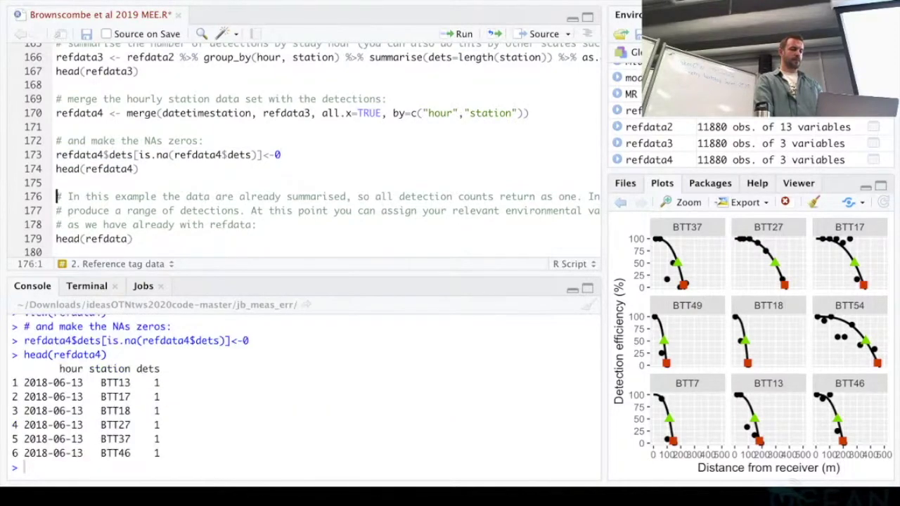
pyautogui.scroll(-1, 312, 149)
pyautogui.scroll(-4, 312, 149)
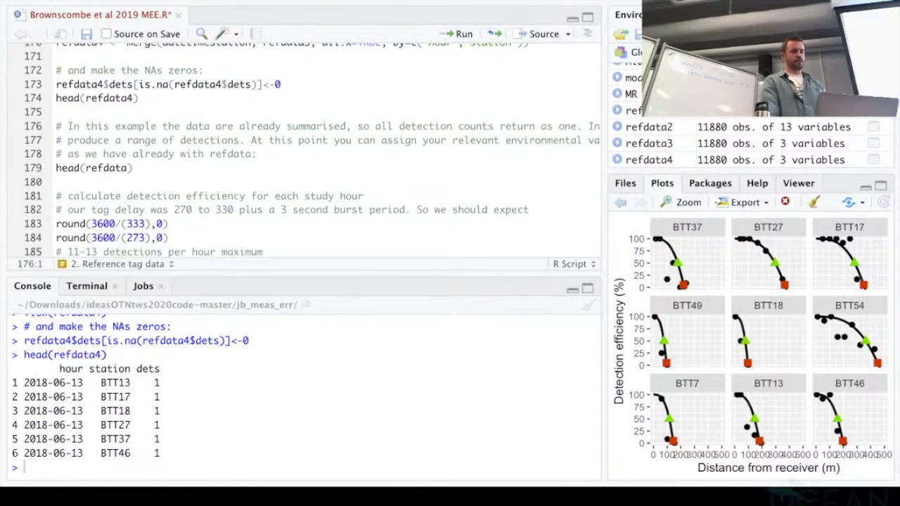
pyautogui.scroll(-1, 312, 150)
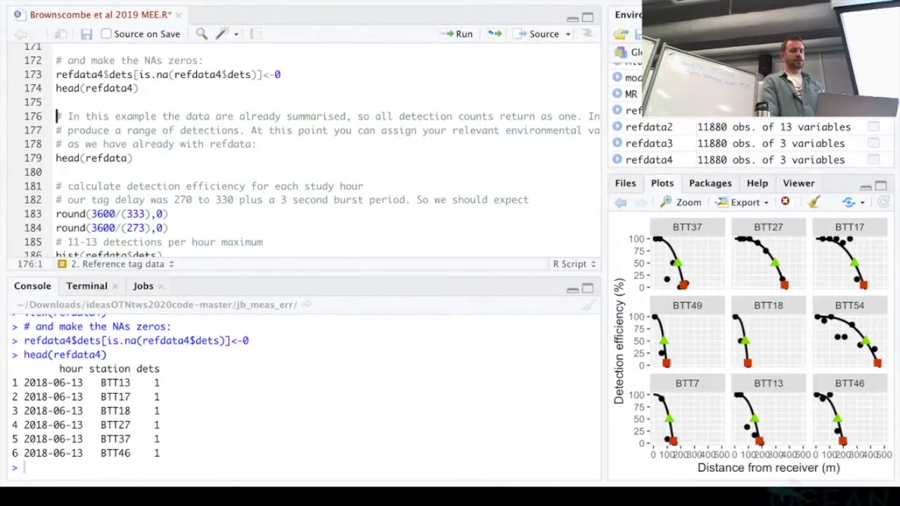
pyautogui.scroll(1, 312, 149)
pyautogui.scroll(-1, 312, 149)
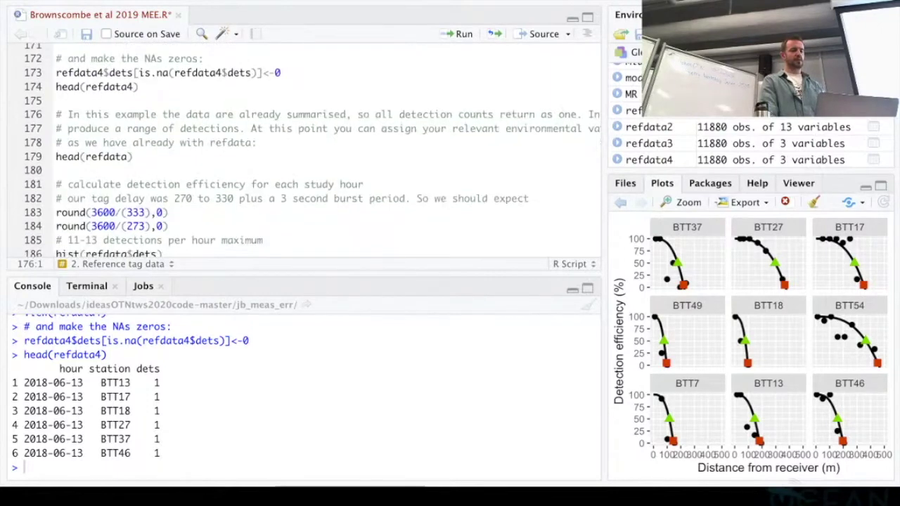
pyautogui.click(324, 128)
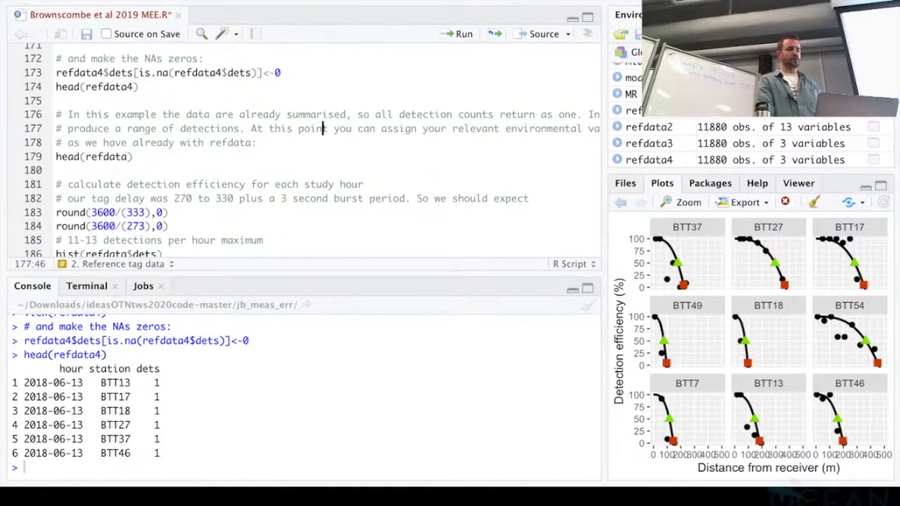
pyautogui.scroll(4, 312, 149)
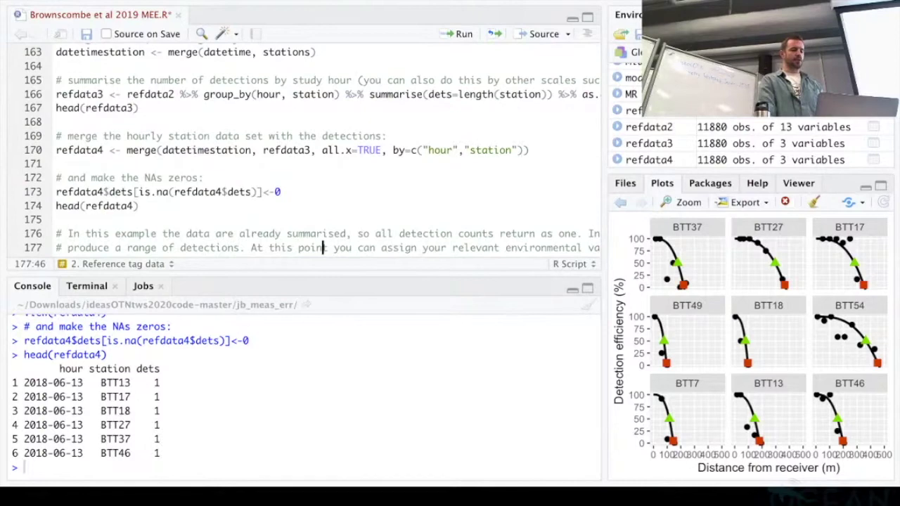
pyautogui.scroll(-4, 312, 149)
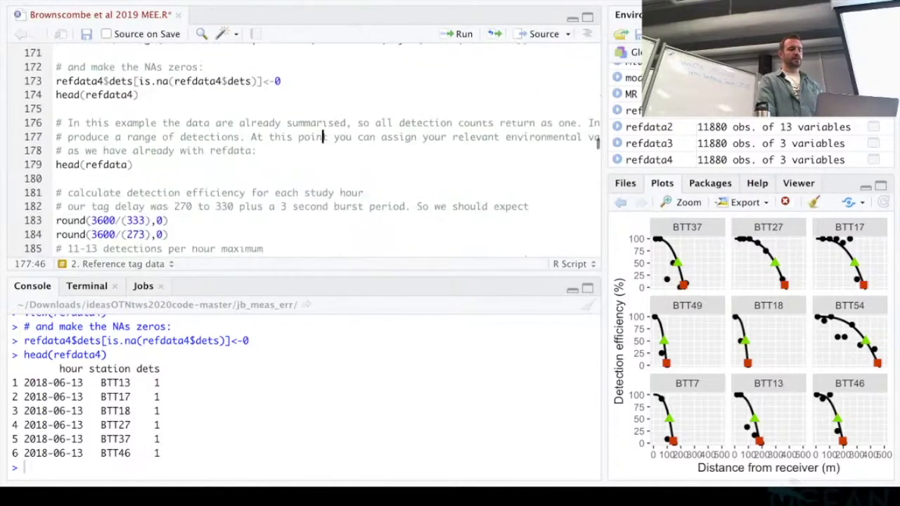
pyautogui.click(133, 164)
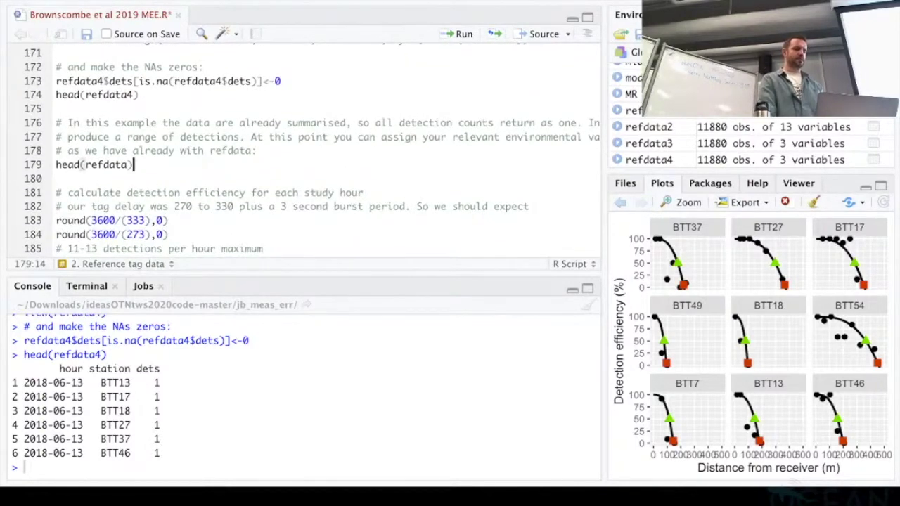
pyautogui.scroll(-1, 312, 149)
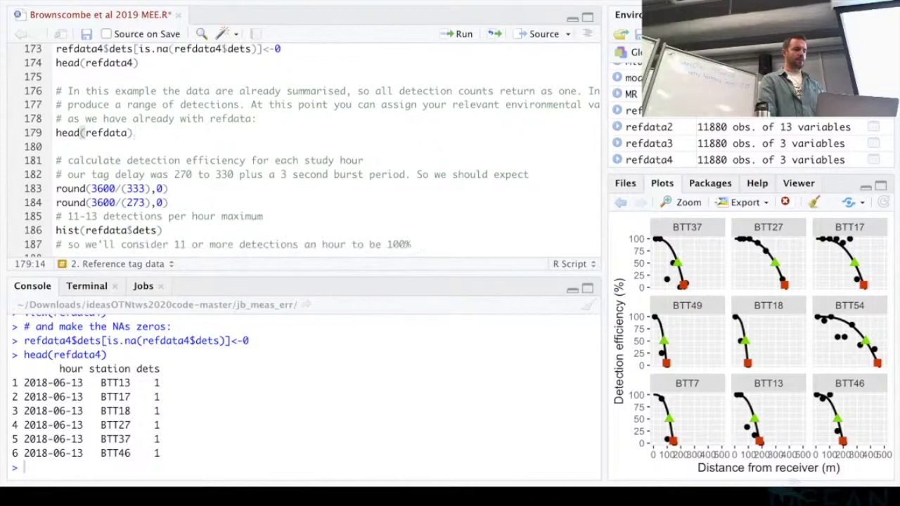
pyautogui.scroll(2, 312, 149)
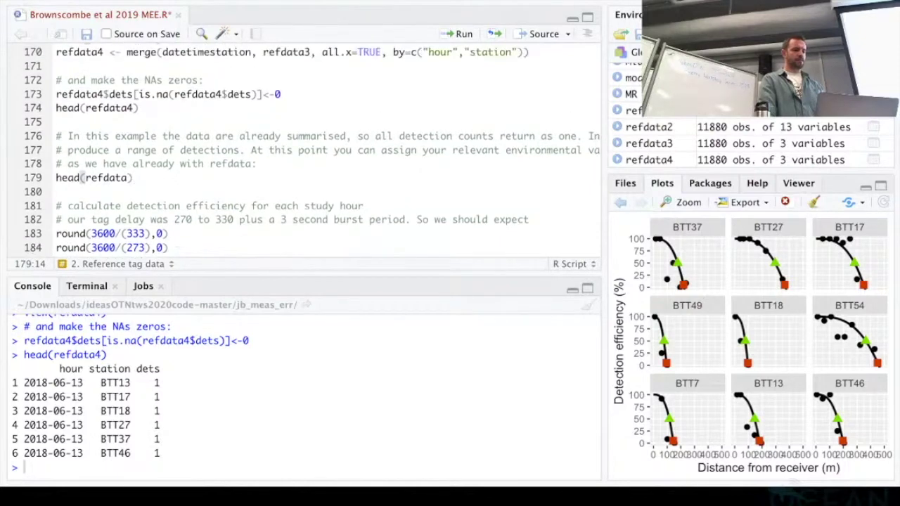
pyautogui.scroll(-2, 312, 148)
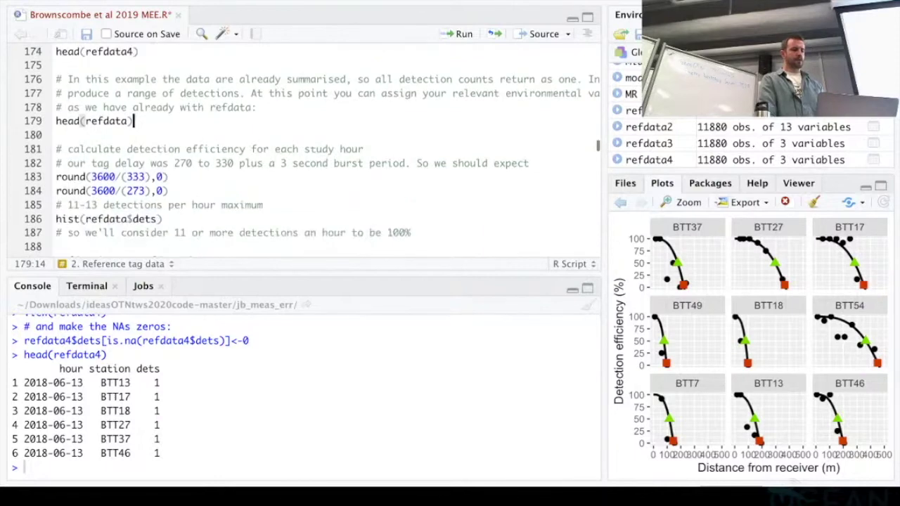
pyautogui.scroll(-1, 312, 149)
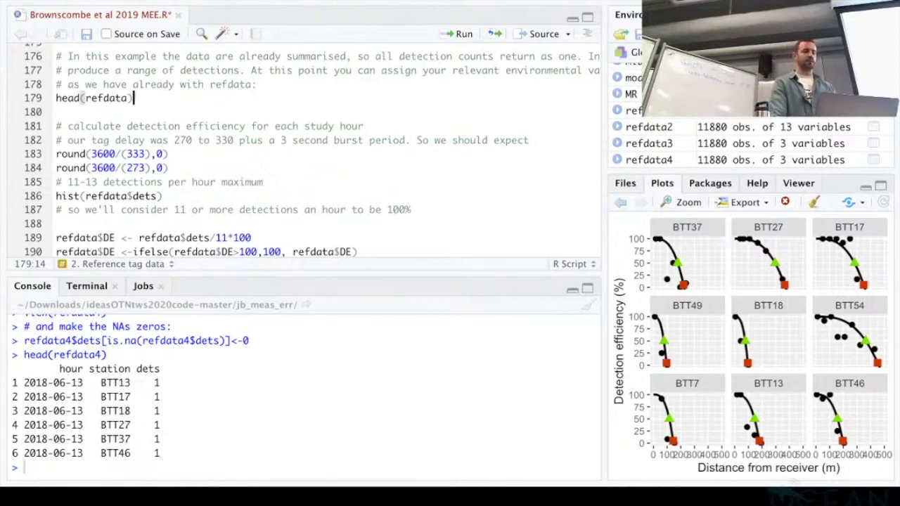
pyautogui.click(169, 153)
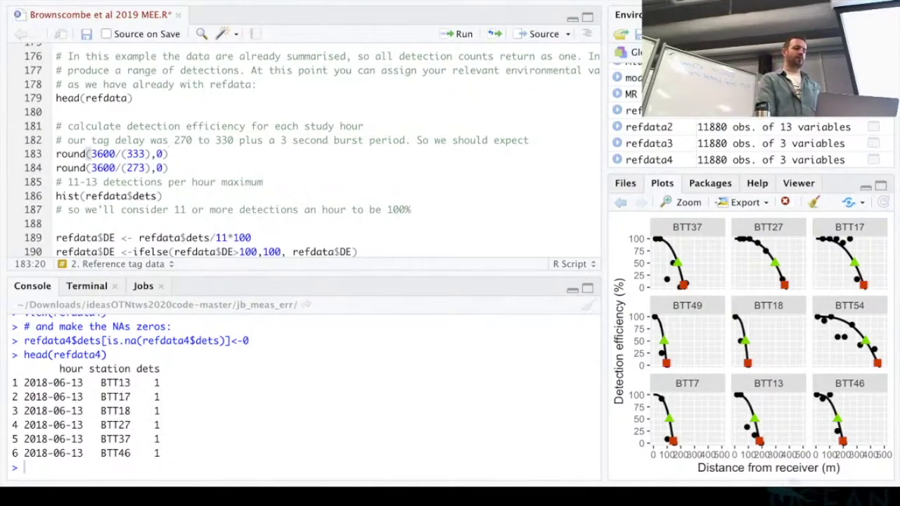
pyautogui.scroll(-1, 302, 148)
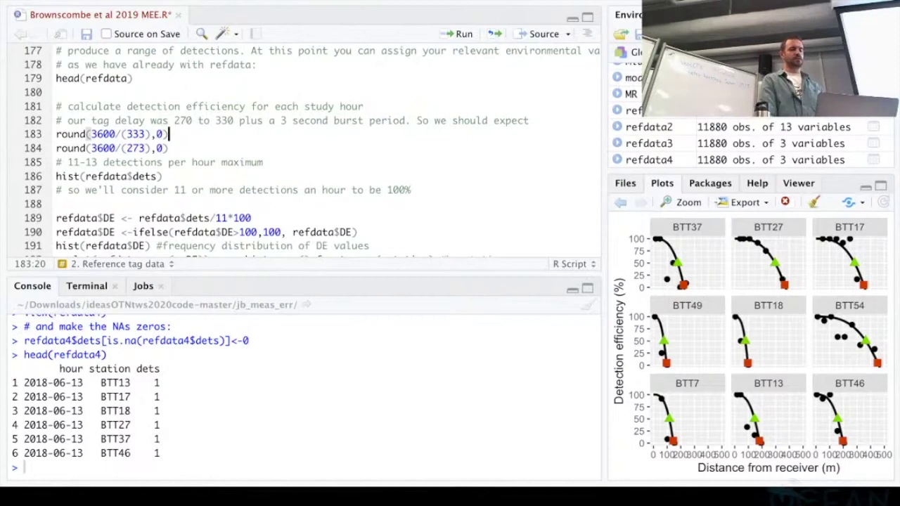
pyautogui.scroll(2, 313, 150)
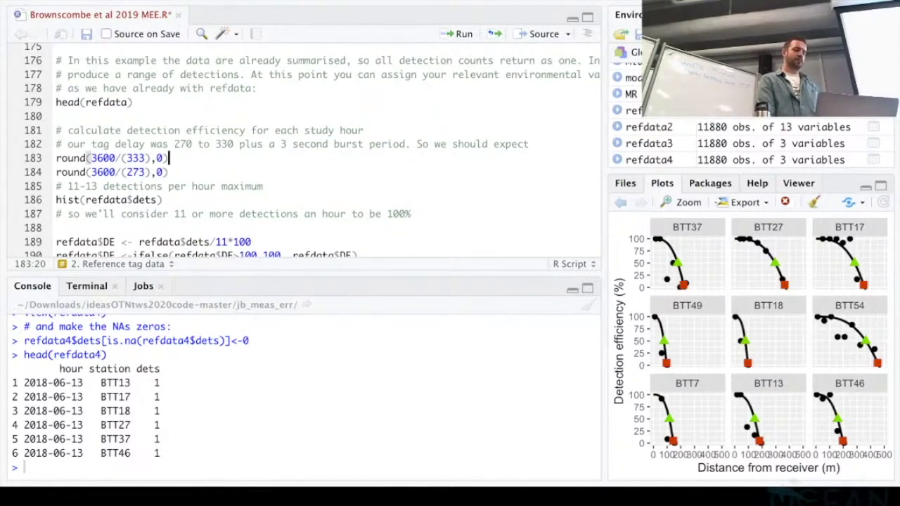
pyautogui.scroll(-2, 312, 150)
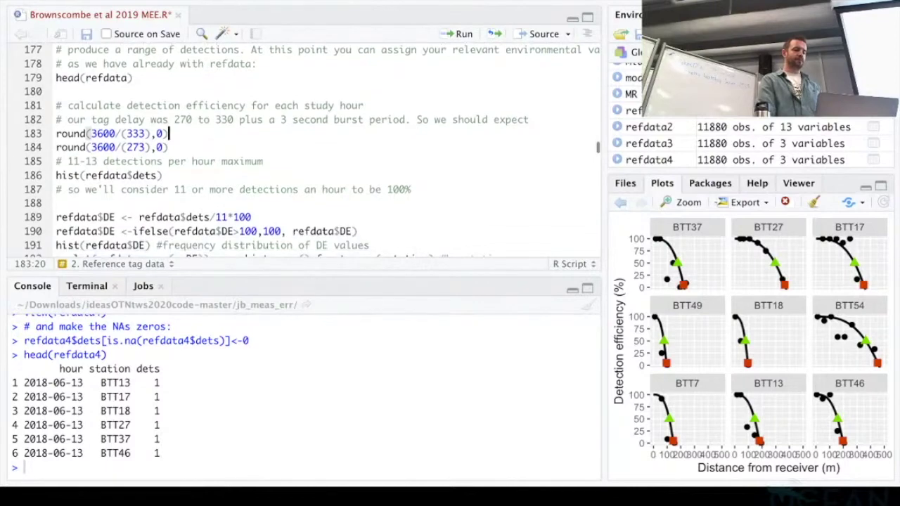
pyautogui.scroll(1, 312, 150)
pyautogui.scroll(-1, 312, 150)
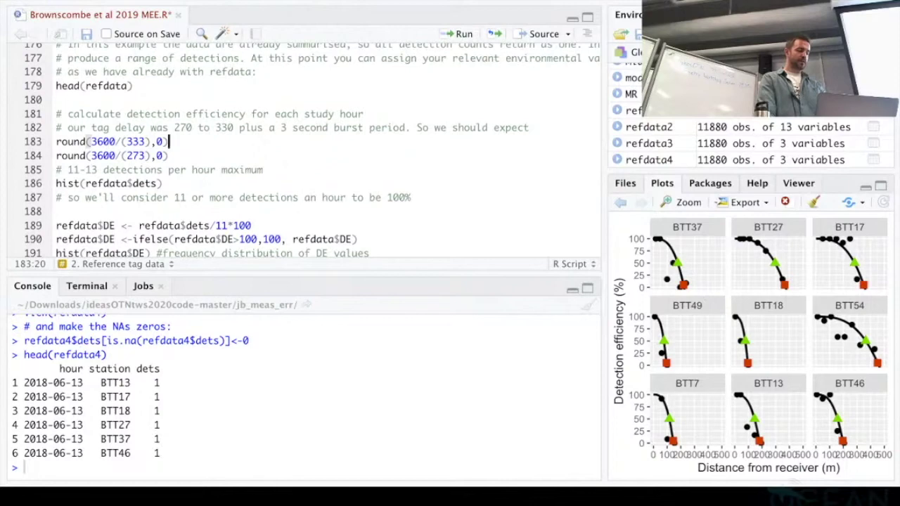
# Print the expected hourly detections 11 and 13 and plot hist(refdata$dets)
pyautogui.hotkey('ctrl', 'Return')
pyautogui.hotkey('ctrl', 'Return')
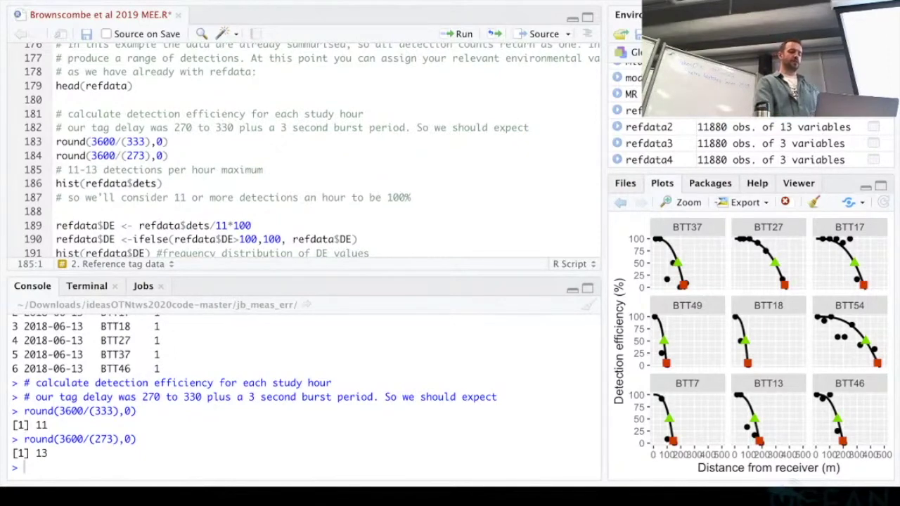
pyautogui.hotkey('ctrl', 'Return')
pyautogui.hotkey('ctrl', 'Return')
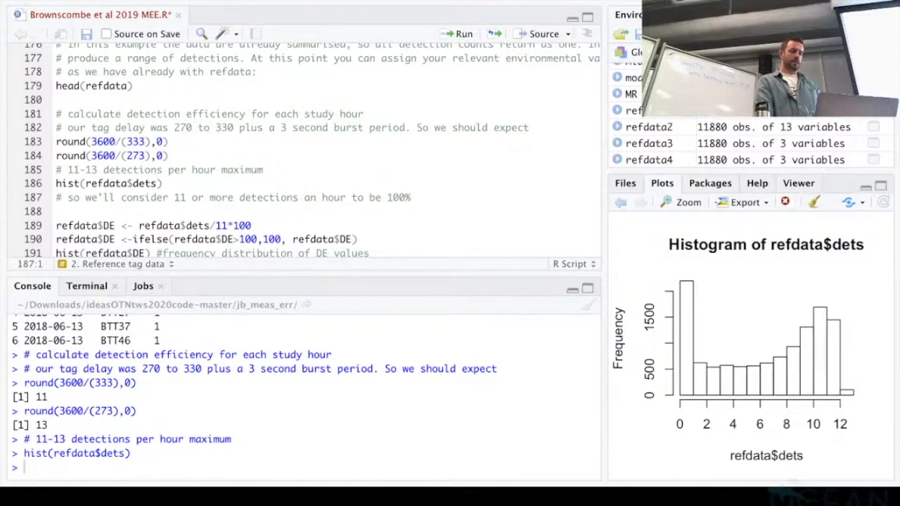
# Run refdata$DE <- refdata$dets/11*100 on line 189 to add the detection efficiency percentage
pyautogui.scroll(-2, 312, 150)
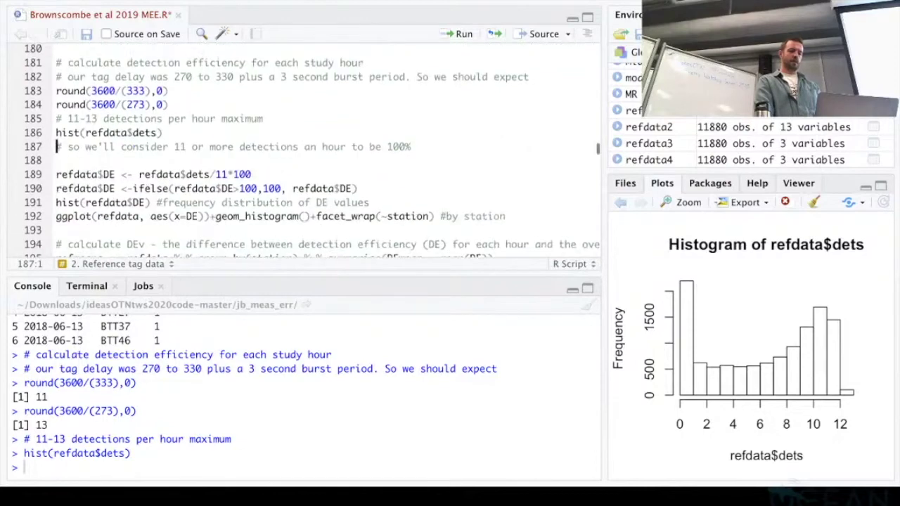
pyautogui.click(257, 174)
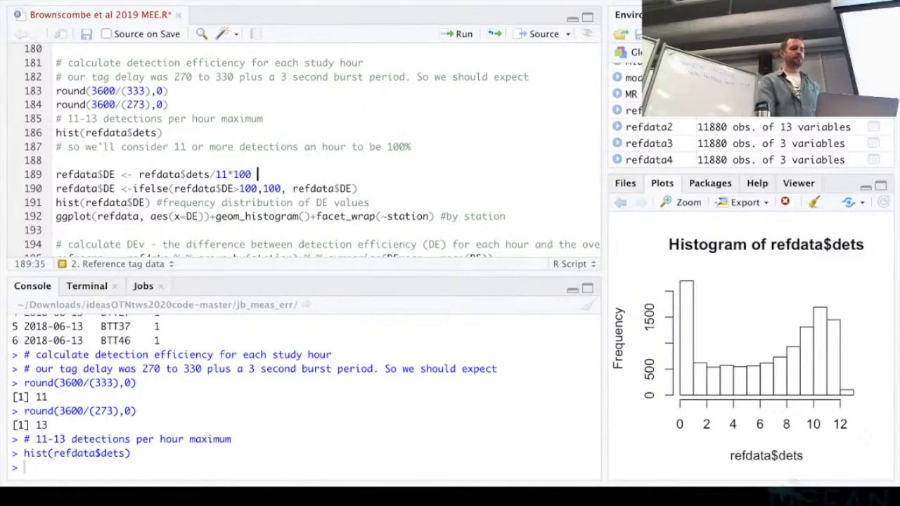
pyautogui.scroll(-1, 313, 150)
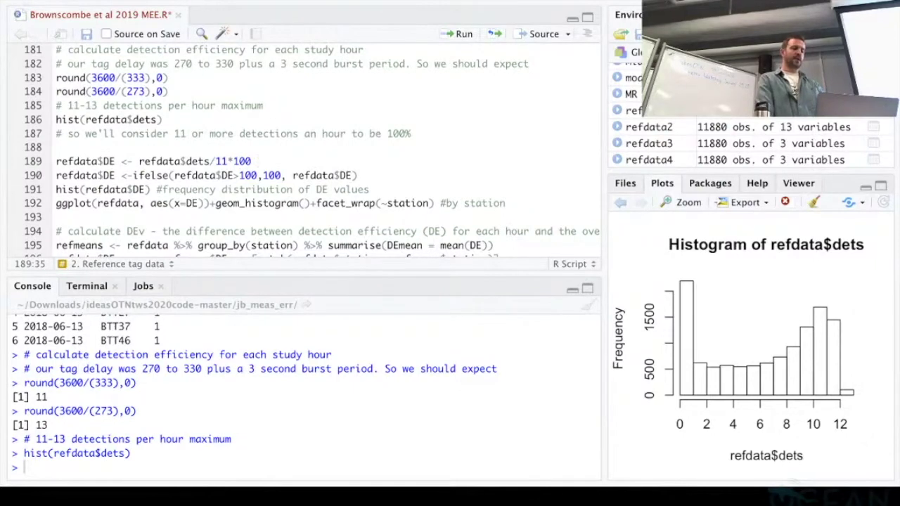
pyautogui.hotkey('ctrl', 'Return')
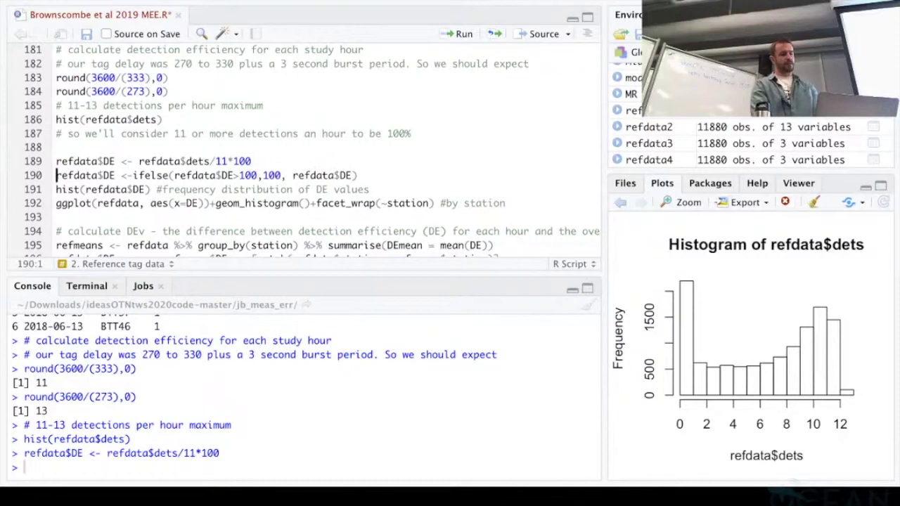
# Cap DE at 100 with ifelse, plot hist(refdata$DE), and draw the ggplot DE histograms faceted by station
pyautogui.hotkey('ctrl', 'Return')
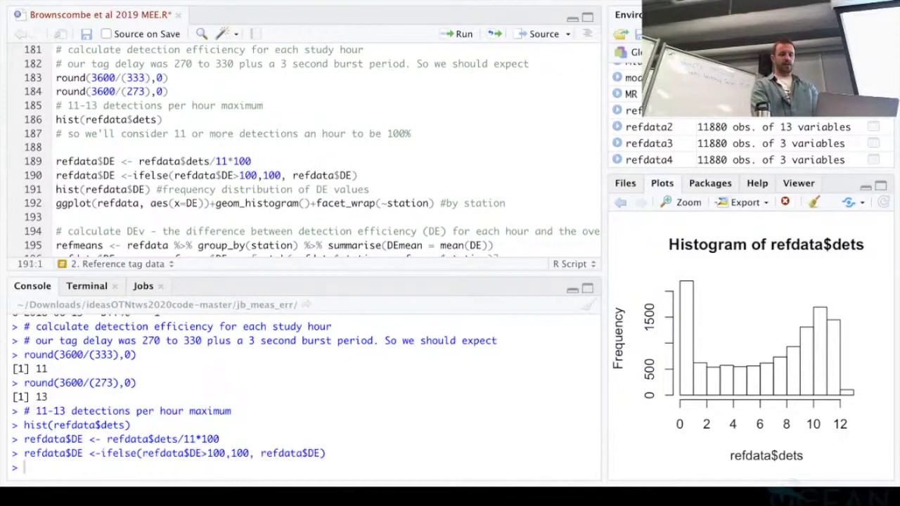
pyautogui.hotkey('ctrl', 'Return')
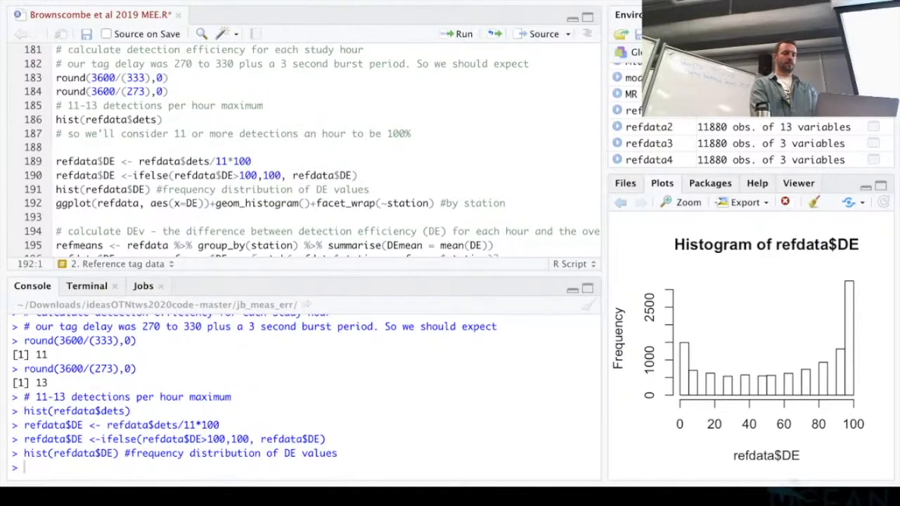
pyautogui.press('super+Return')
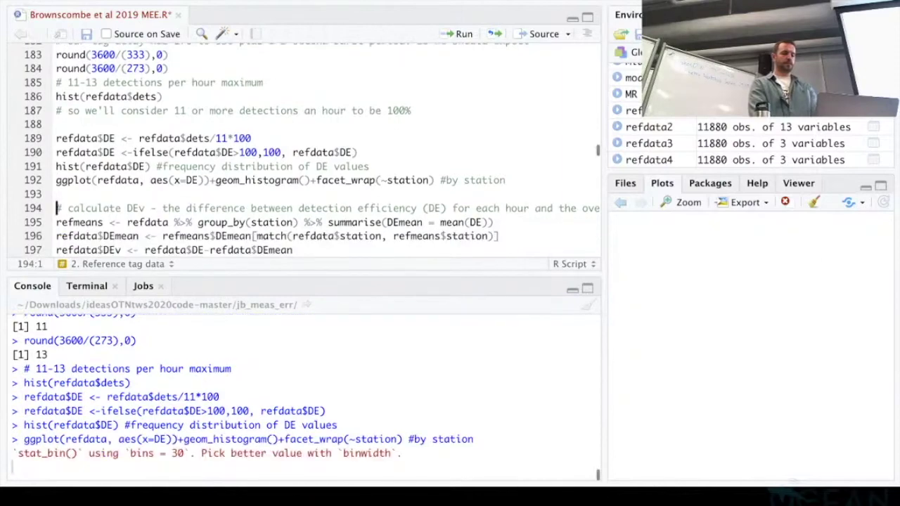
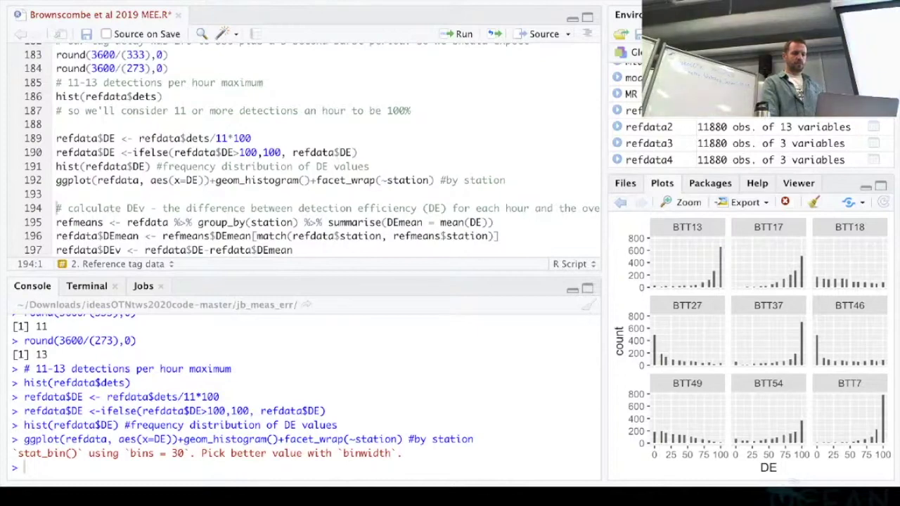
# Save the Brownscombe et al 2019 MEE.R script
pyautogui.scroll(-3, 312, 149)
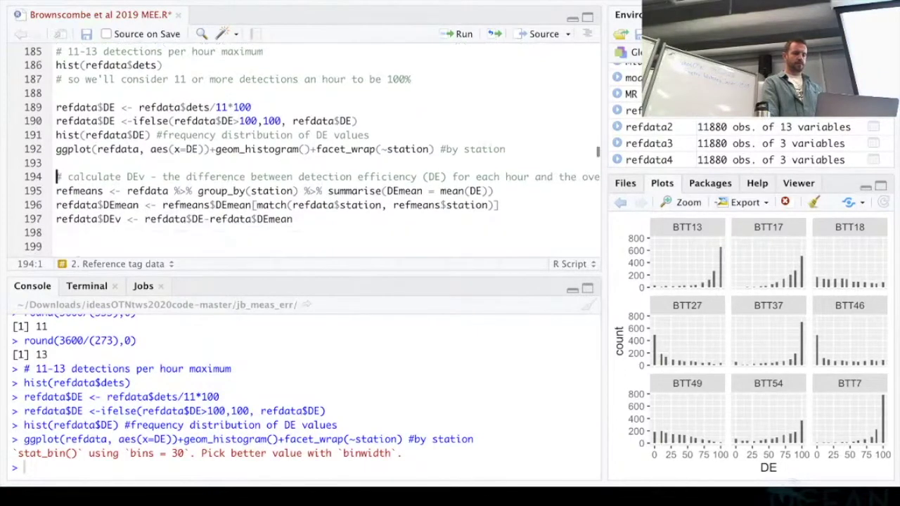
pyautogui.scroll(-1, 312, 149)
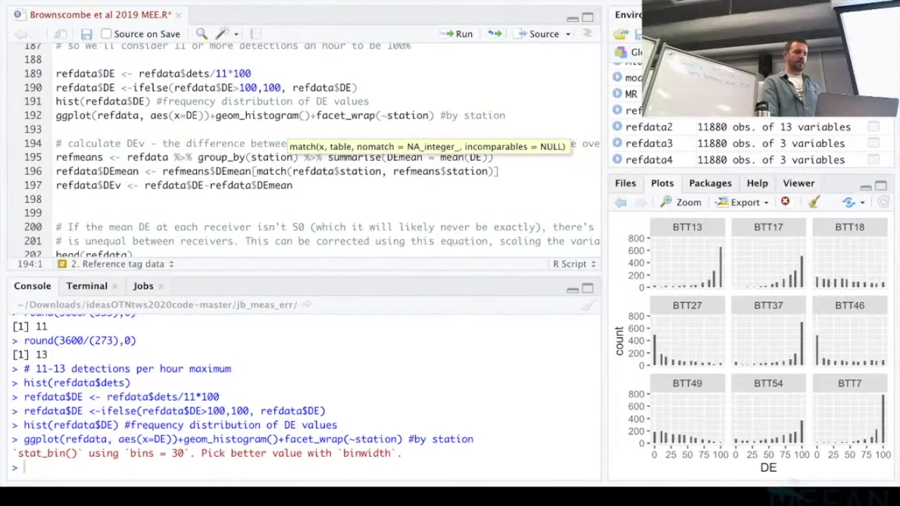
pyautogui.scroll(-1, 312, 149)
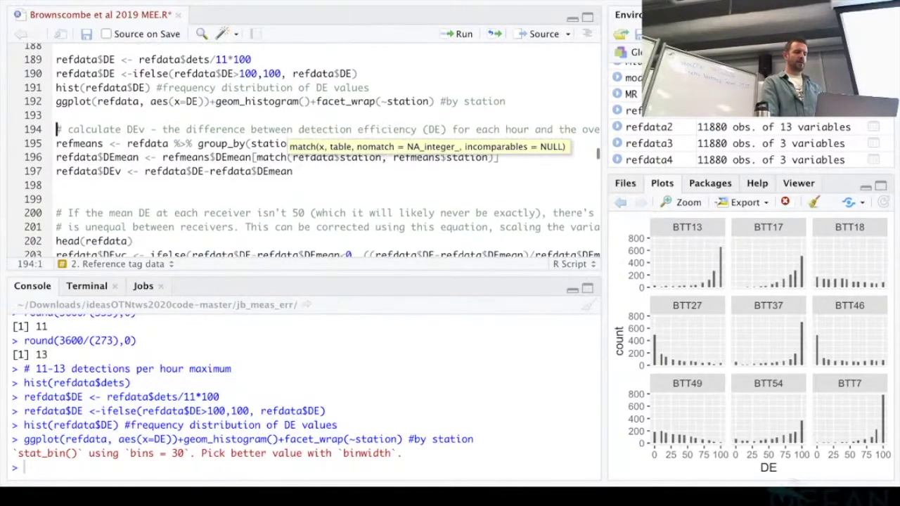
pyautogui.press('super+s')
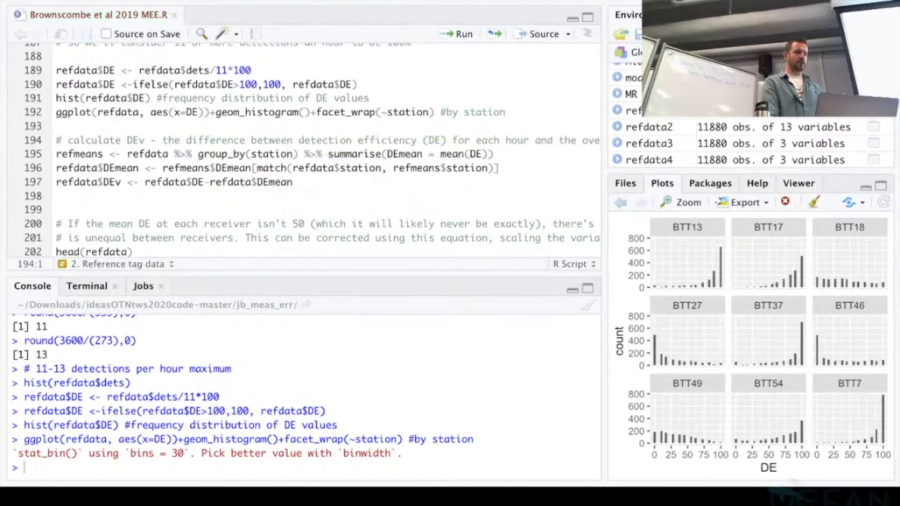
# Place the caret on the refmeans calculation line in the DEv section
pyautogui.click(105, 140)
pyautogui.scroll(-1, 313, 149)
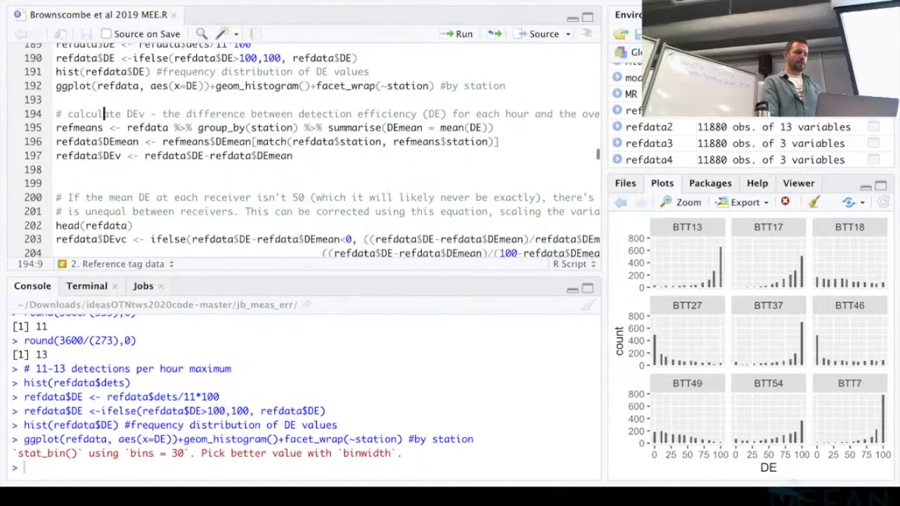
pyautogui.scroll(1, 313, 150)
pyautogui.click(122, 137)
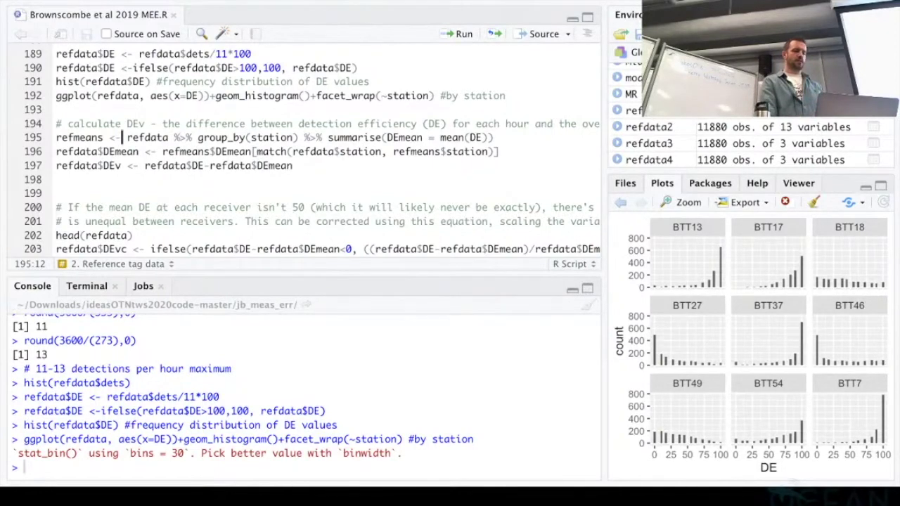
pyautogui.scroll(-1, 323, 151)
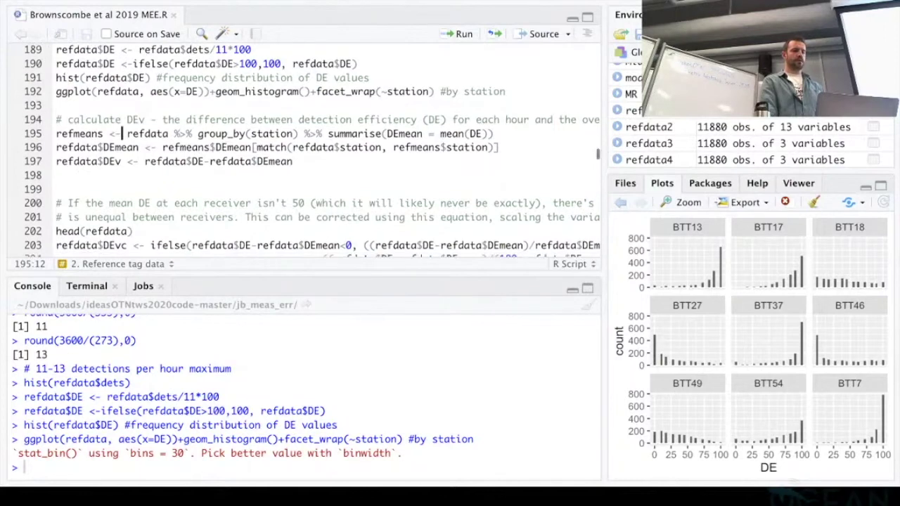
pyautogui.scroll(-1, 323, 151)
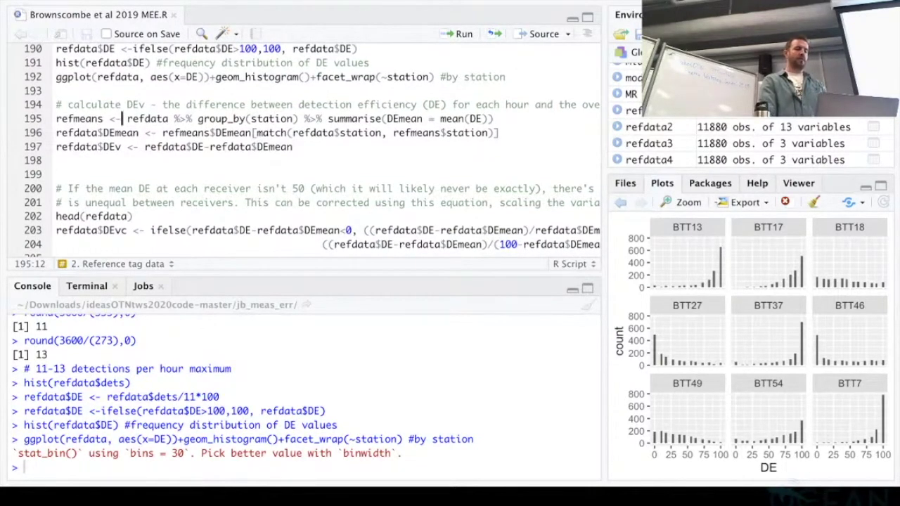
# Compute per-station mean DE into refmeans, then add the DEmean and DEv columns to refdata
pyautogui.hotkey('ctrl', 'Return')
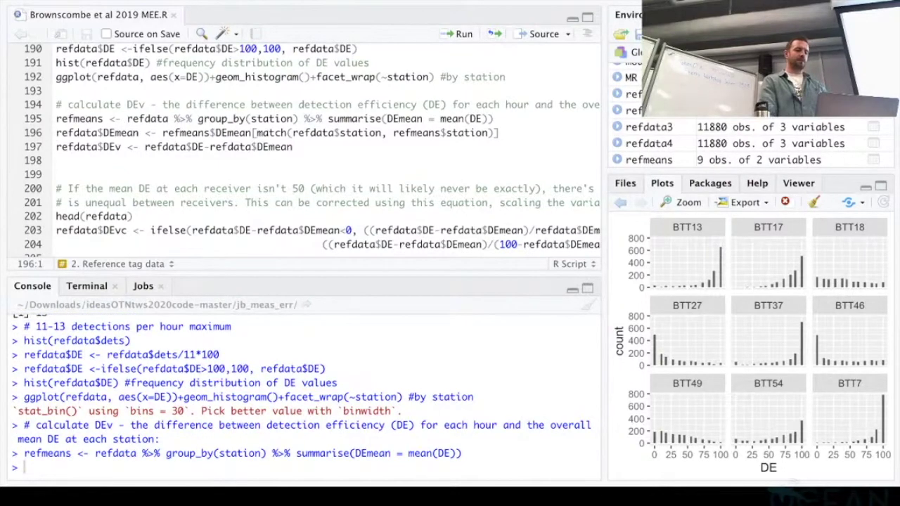
pyautogui.hotkey('ctrl', 'Return')
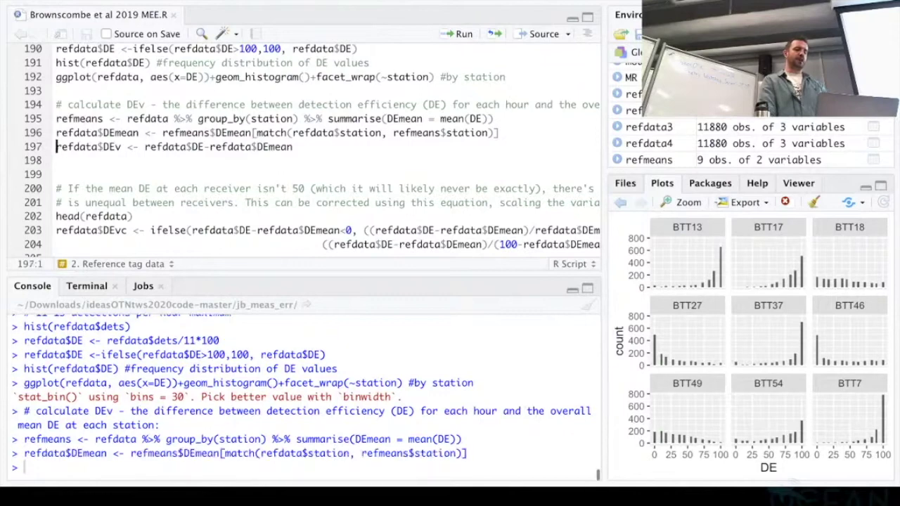
pyautogui.click(203, 146)
pyautogui.press('Left')
pyautogui.press('Left')
pyautogui.press('super+Right')
pyautogui.hotkey('shift', 'Left')
pyautogui.hotkey('shift', 'Left')
pyautogui.hotkey('shift', 'Left')
pyautogui.hotkey('shift', 'Left')
pyautogui.hotkey('shift', 'Left')
pyautogui.hotkey('shift', 'Left')
pyautogui.hotkey('shift', 'Left')
pyautogui.hotkey('shift', 'Left')
pyautogui.hotkey('shift', 'Left')
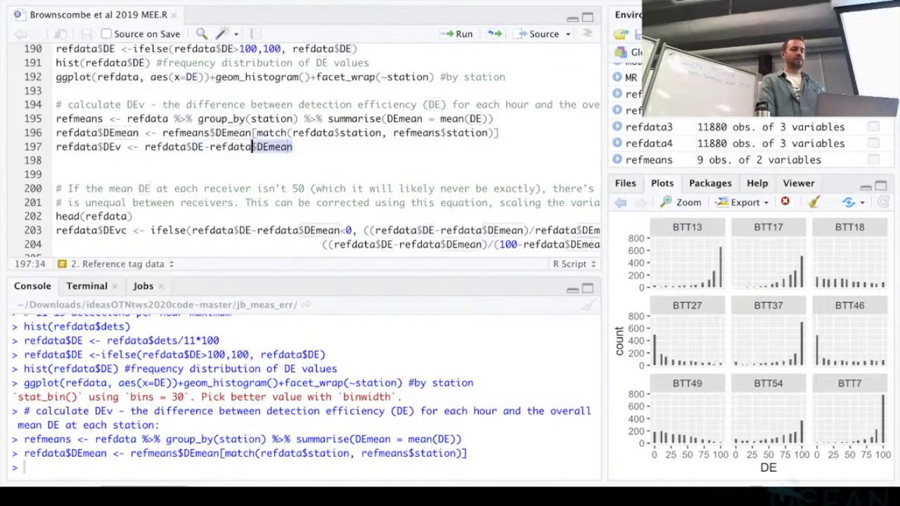
pyautogui.click(253, 132)
pyautogui.click(144, 146)
pyautogui.press('super+Return')
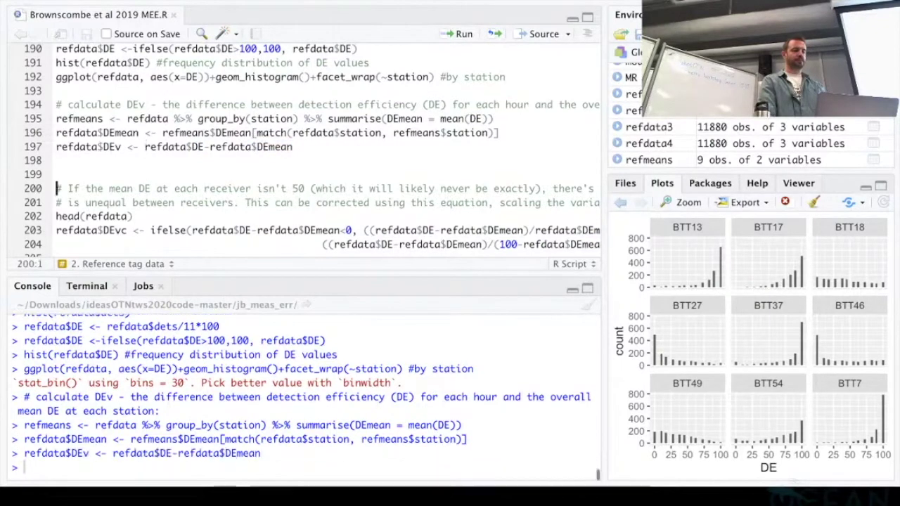
# Bring the head(refdata) line into view and place the caret there
pyautogui.scroll(-2, 316, 141)
pyautogui.scroll(-1, 598, 157)
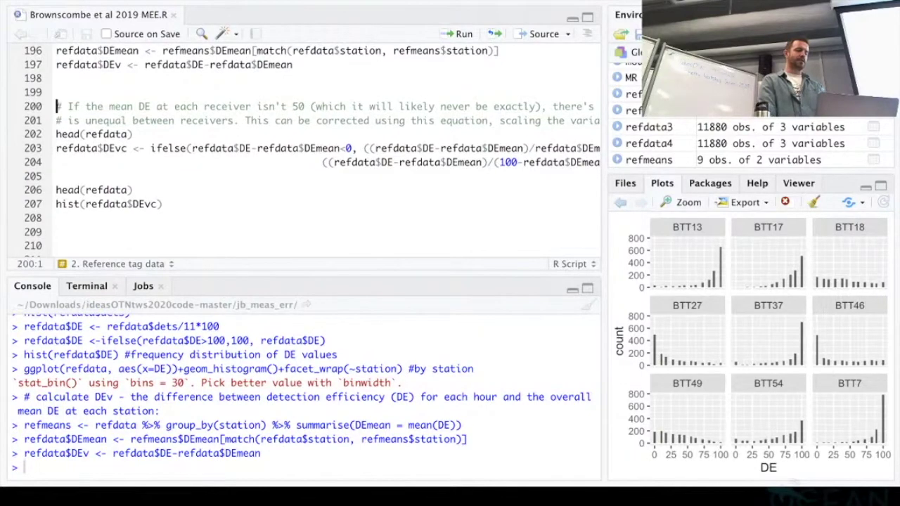
pyautogui.click(133, 133)
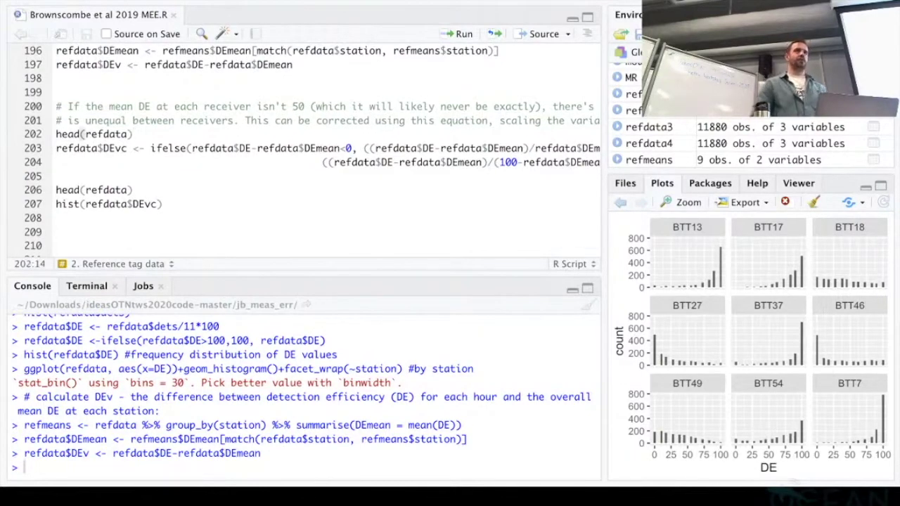
pyautogui.scroll(-1, 302, 148)
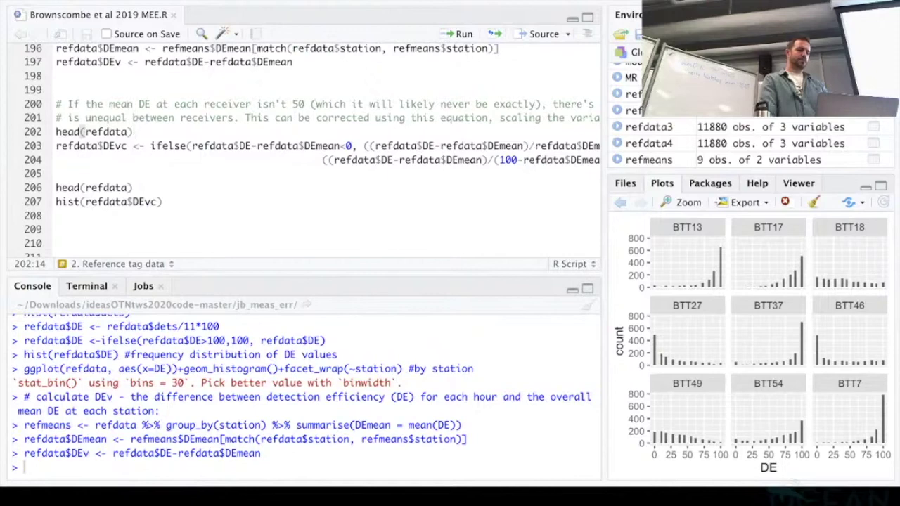
# Add the corrected DEvc column to refdata and check it in the first rows
pyautogui.hotkey('ctrl', 'Return')
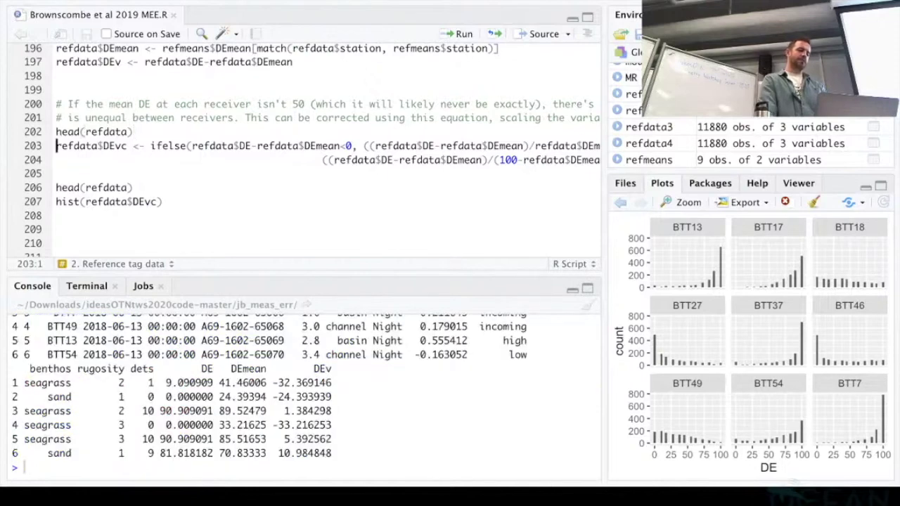
pyautogui.click(109, 145)
pyautogui.click(132, 146)
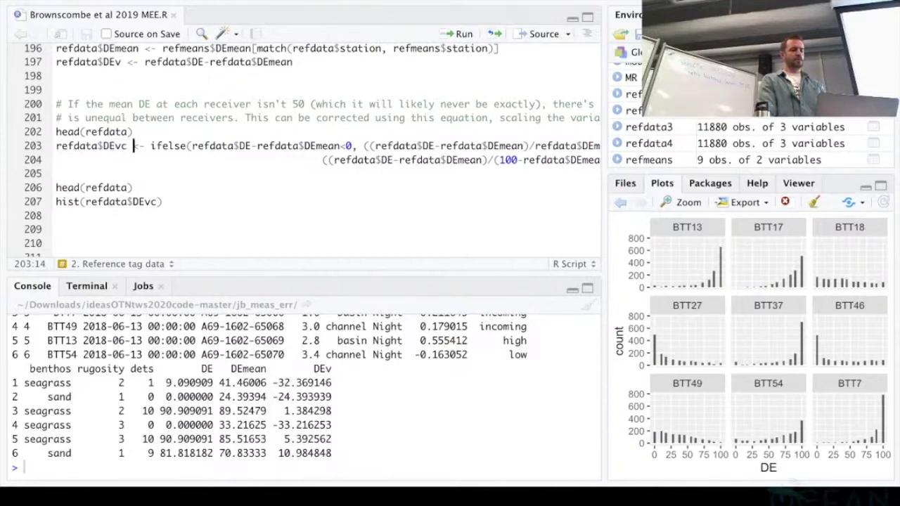
pyautogui.hotkey('ctrl', 'Return')
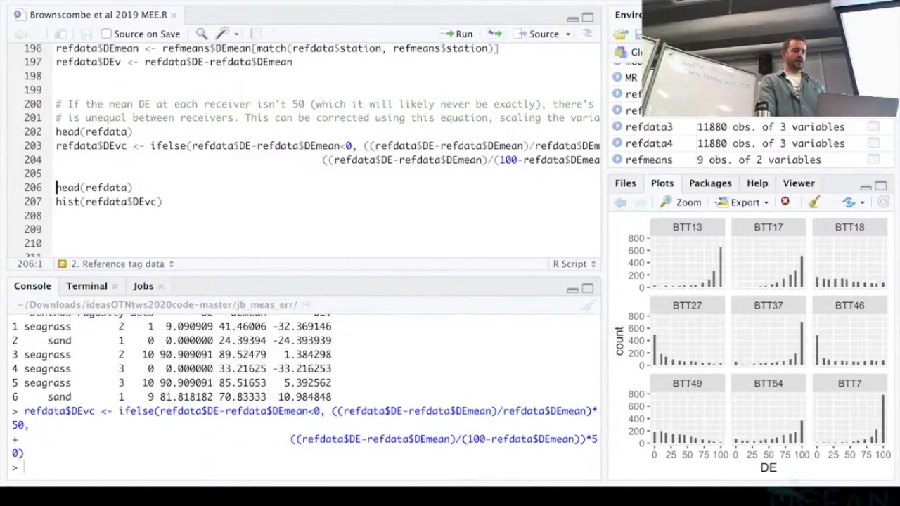
pyautogui.hotkey('ctrl', 'Return')
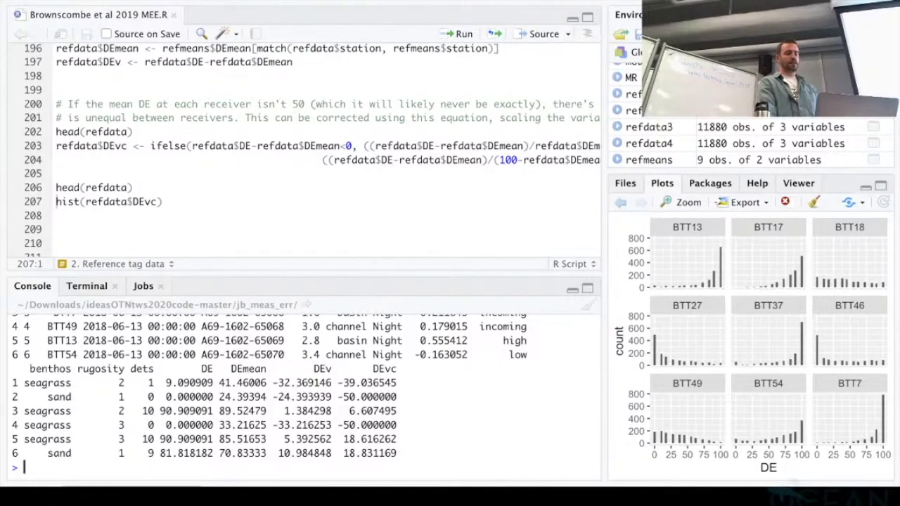
pyautogui.moveTo(331, 382); pyautogui.dragTo(273, 382)
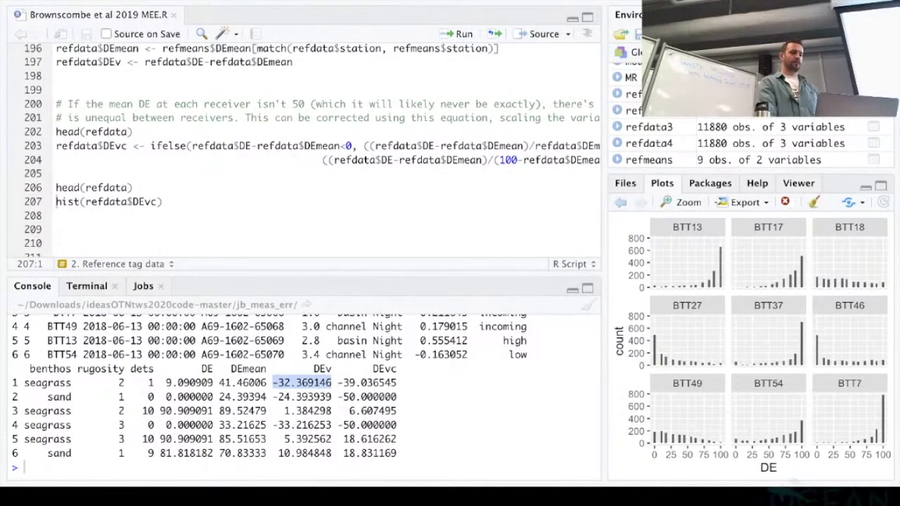
# Plot a histogram of refdata$DEvc
pyautogui.click(134, 187)
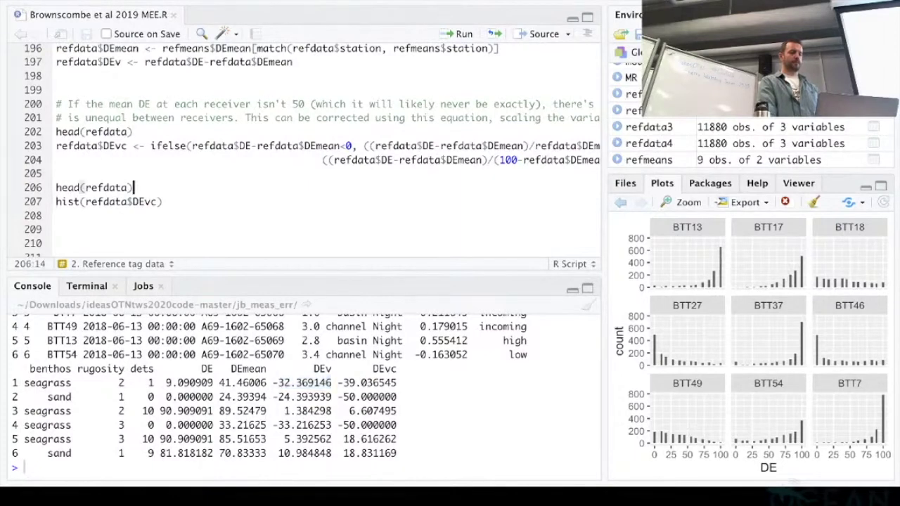
pyautogui.scroll(1, 309, 148)
pyautogui.scroll(-2, 309, 148)
pyautogui.press('Down')
pyautogui.hotkey('ctrl', 'Return')
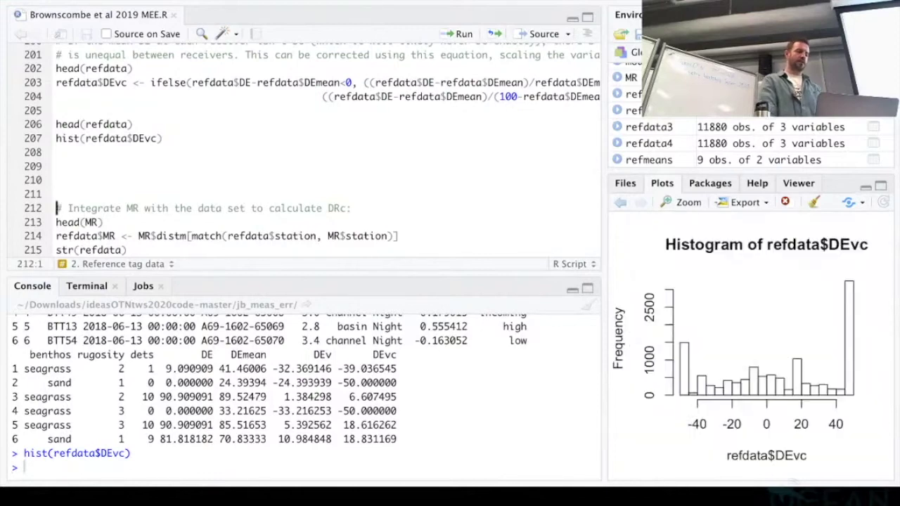
# Preview the first rows of the MR range table
pyautogui.scroll(-1, 312, 149)
pyautogui.scroll(-2, 312, 149)
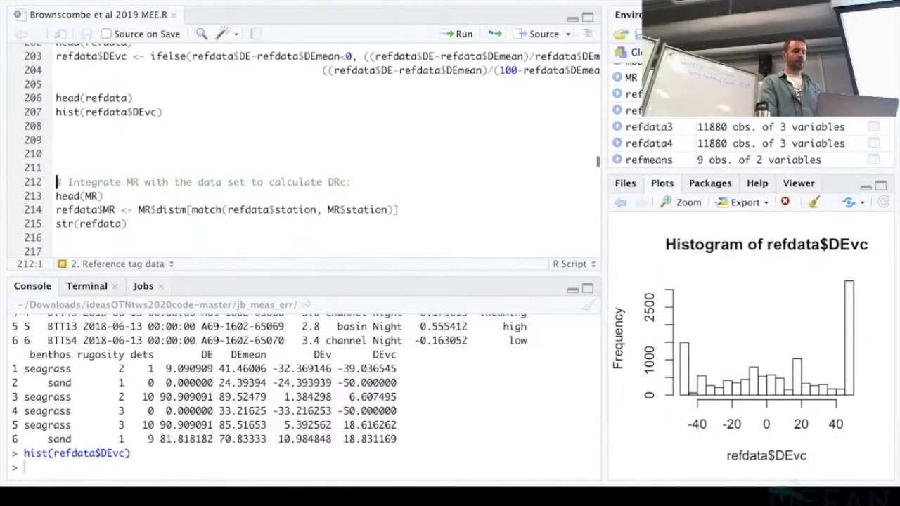
pyautogui.scroll(-1, 312, 149)
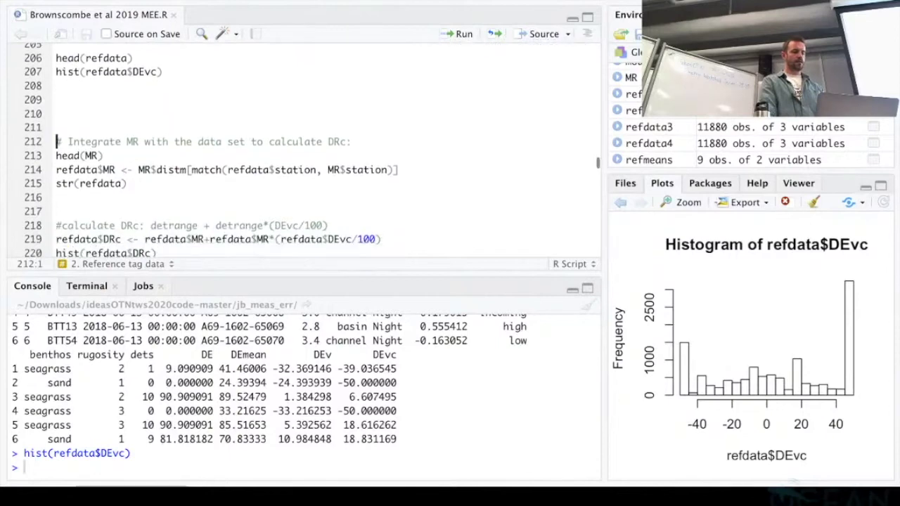
pyautogui.click(104, 156)
pyautogui.scroll(-4, 312, 149)
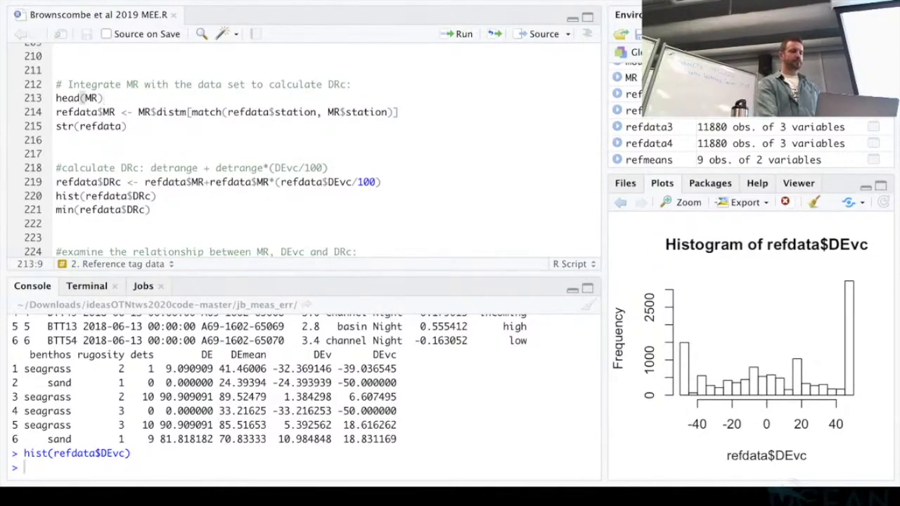
pyautogui.hotkey('ctrl', 'Return')
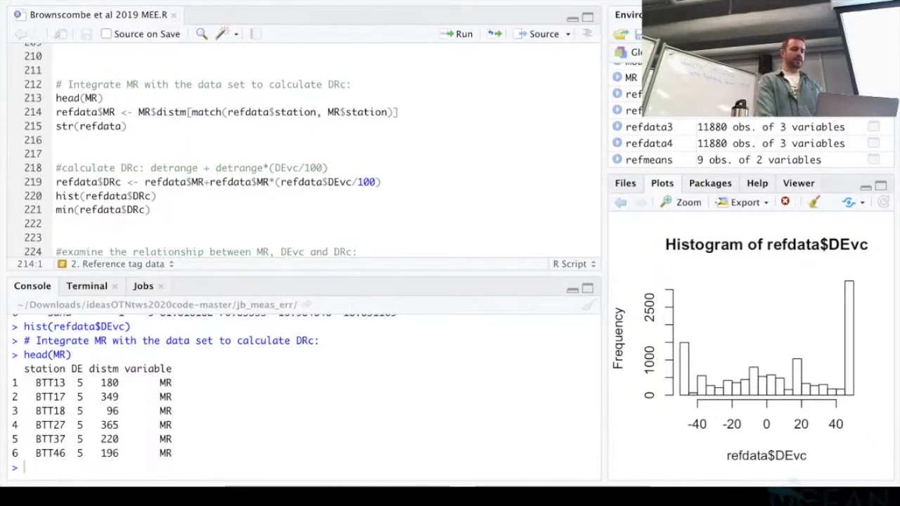
# Match each station's maximum range MR into refdata and check the structure with str(refdata)
pyautogui.click(175, 111)
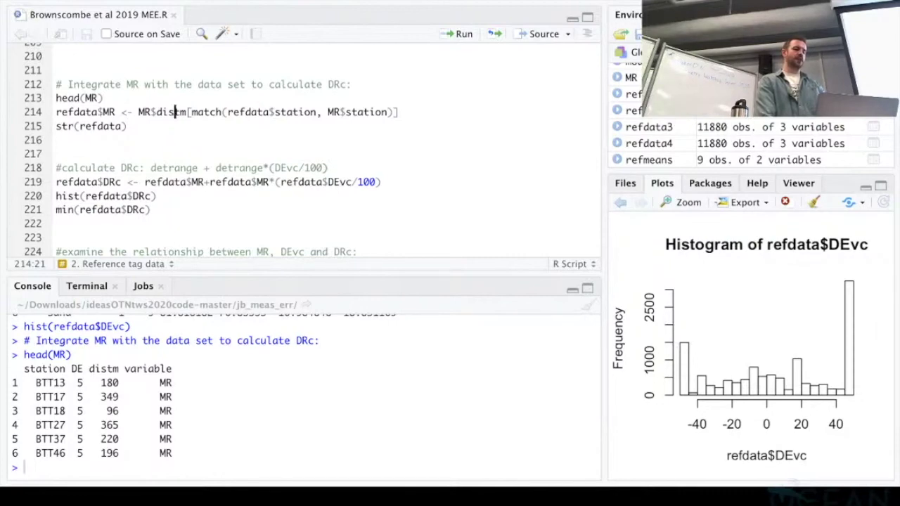
pyautogui.click(110, 111)
pyautogui.hotkey('ctrl', 'Return')
pyautogui.hotkey('ctrl', 'Return')
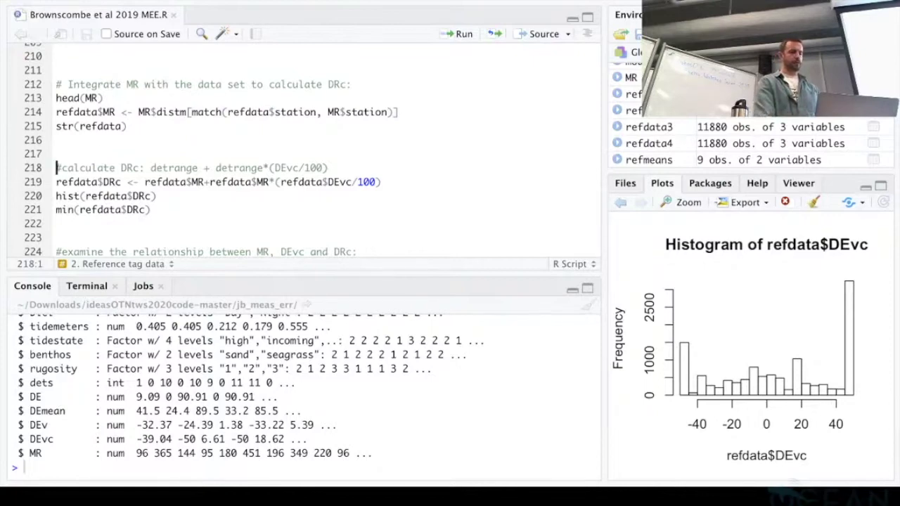
# Compute refdata$DRc as MR plus MR×DEvc/100 and draw its histogram
pyautogui.scroll(-1, 309, 148)
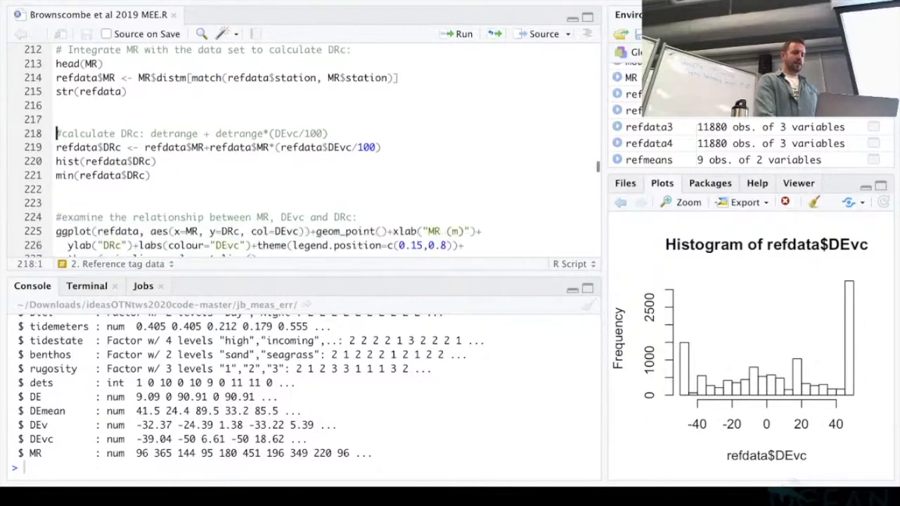
pyautogui.moveTo(380, 147); pyautogui.dragTo(145, 147)
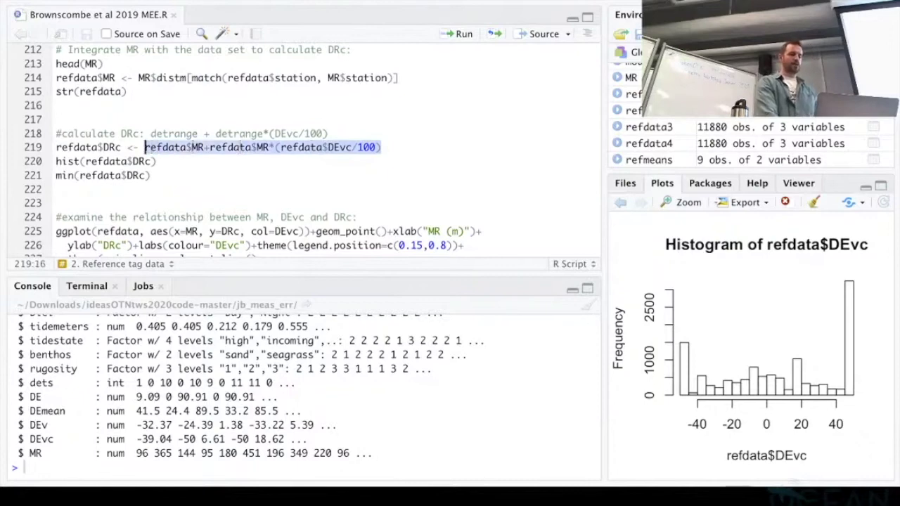
pyautogui.click(204, 146)
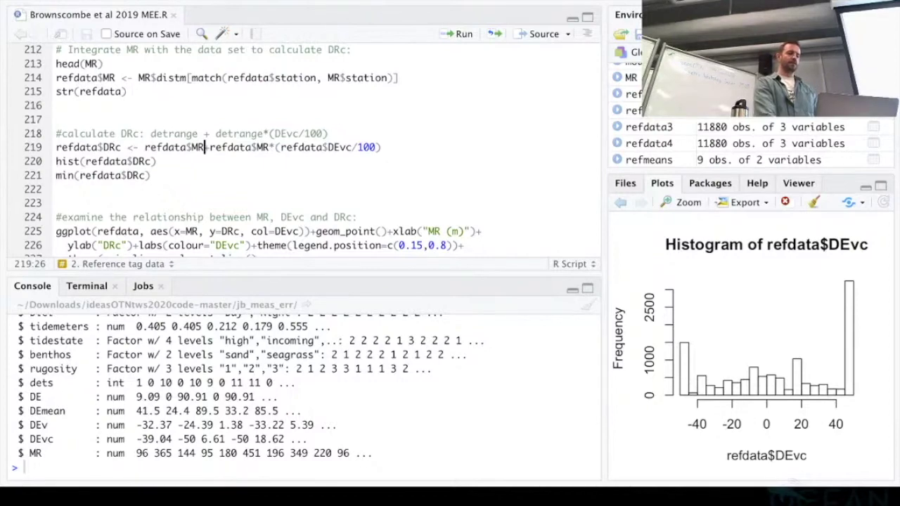
pyautogui.click(340, 147)
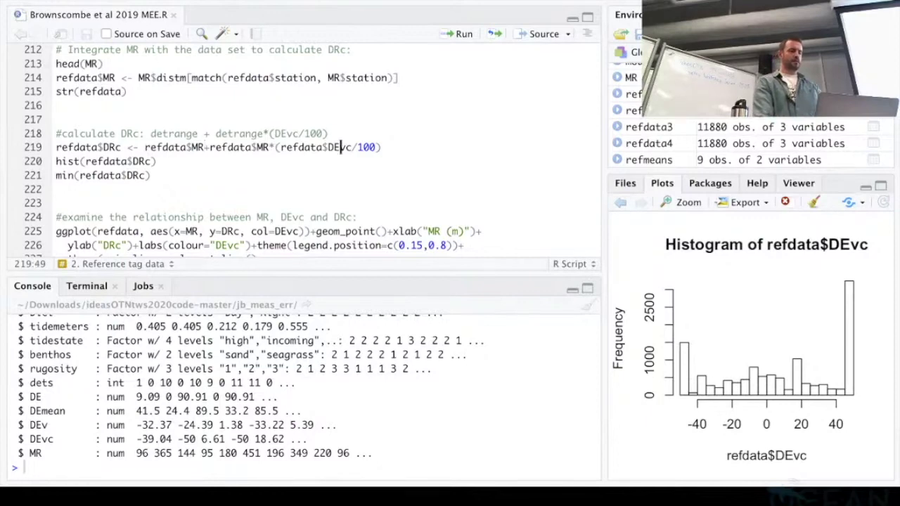
pyautogui.hotkey('ctrl', 'Return')
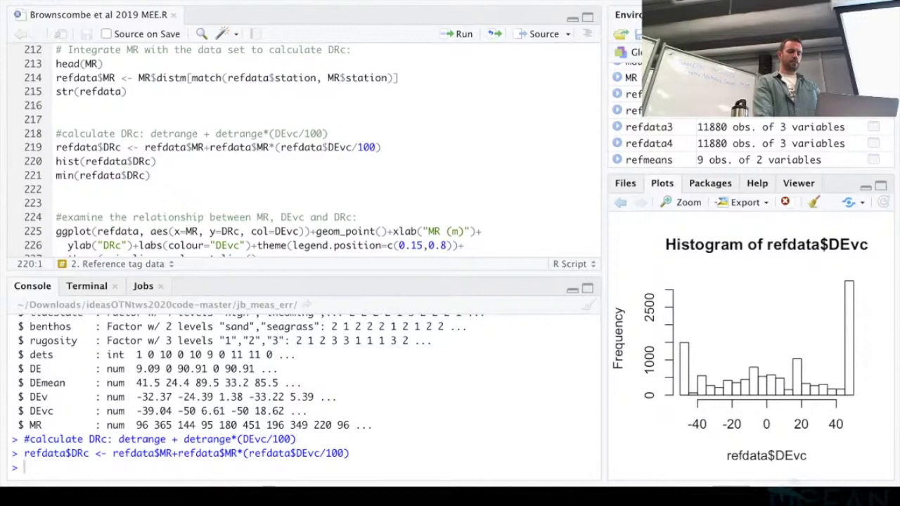
pyautogui.hotkey('ctrl', 'Return')
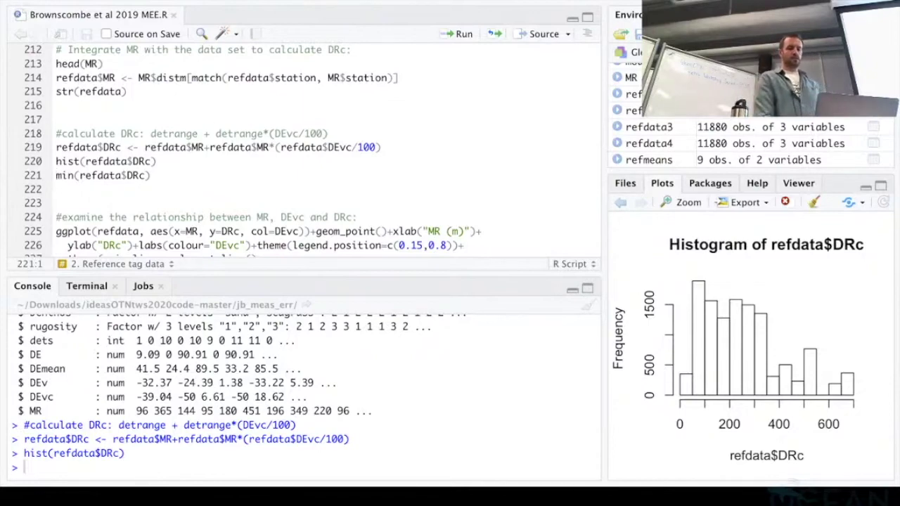
# Print the minimum DRc value, 47.5, and highlight it in the output
pyautogui.scroll(-2, 312, 151)
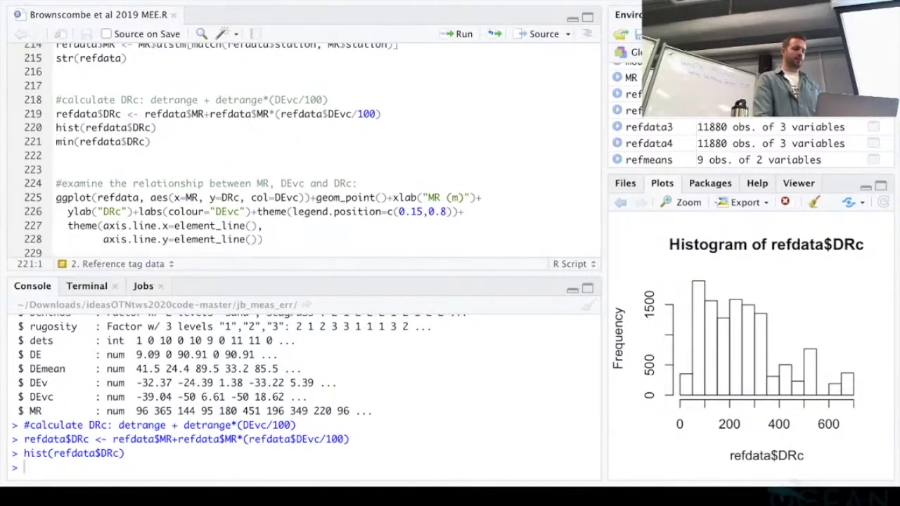
pyautogui.hotkey('ctrl', 'Return')
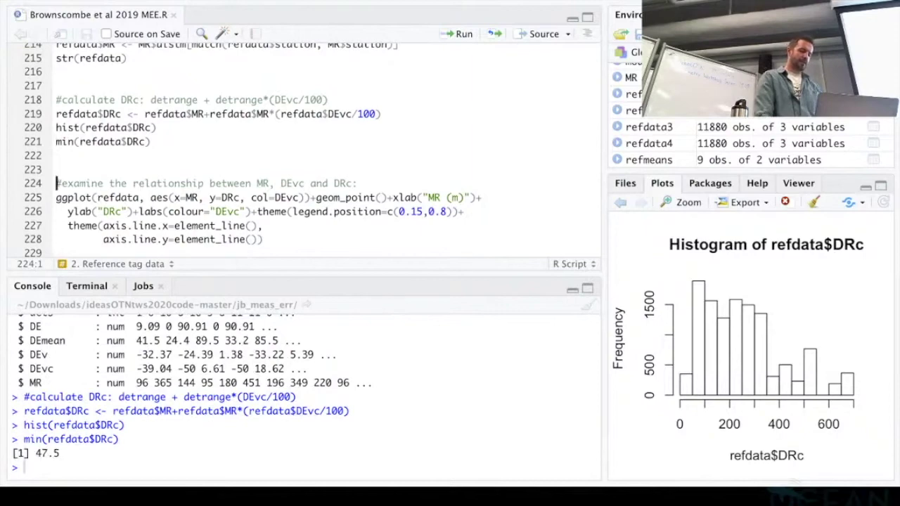
pyautogui.moveTo(60, 453); pyautogui.dragTo(35, 454)
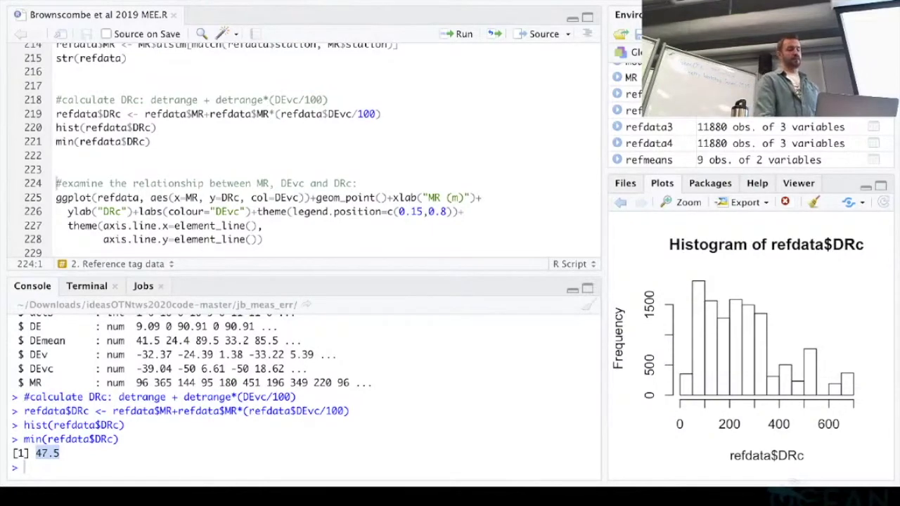
pyautogui.click(61, 453)
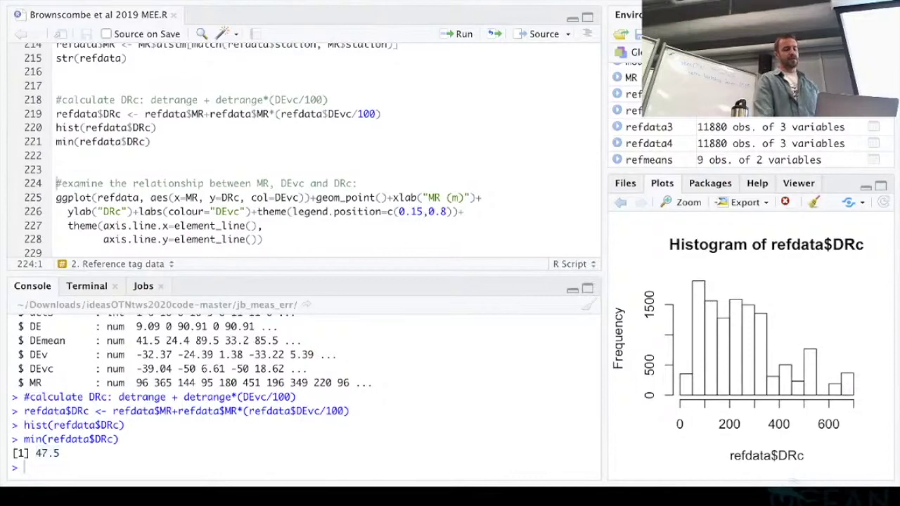
pyautogui.moveTo(60, 454); pyautogui.dragTo(35, 454)
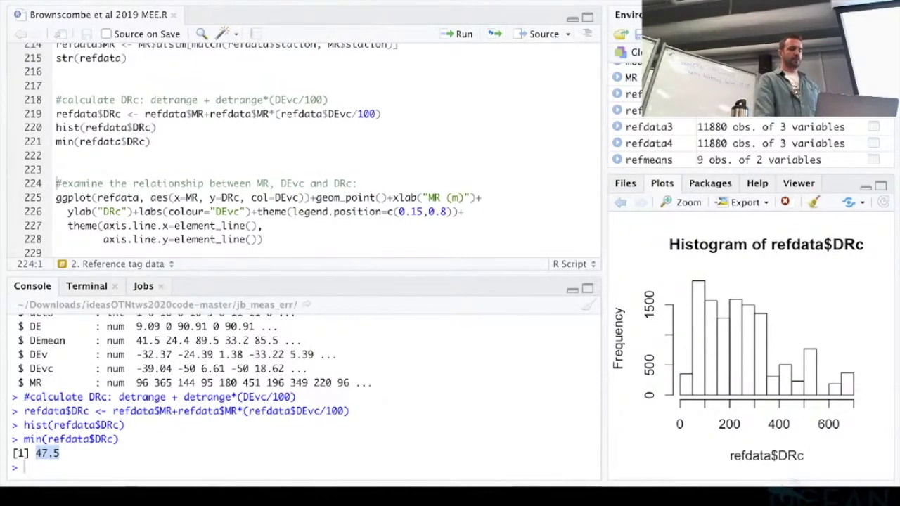
pyautogui.scroll(-3, 303, 148)
pyautogui.click(265, 150)
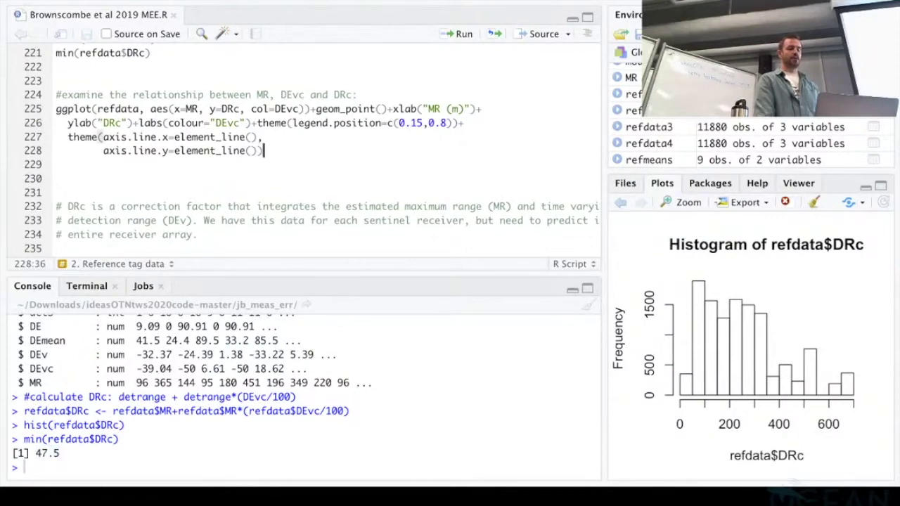
# Scatter-plot DRc against MR (m) with points coloured by DEvc
pyautogui.click(359, 94)
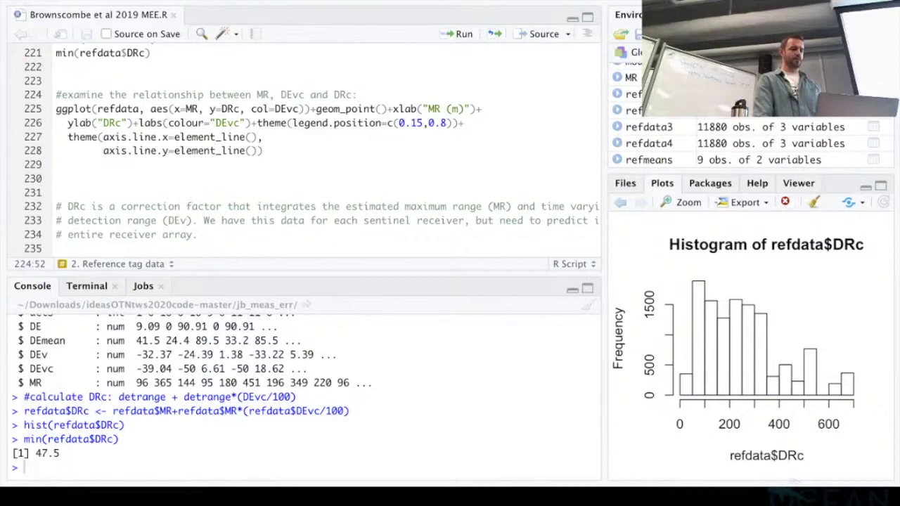
pyautogui.hotkey('ctrl', 'Return')
pyautogui.hotkey('ctrl', 'Return')
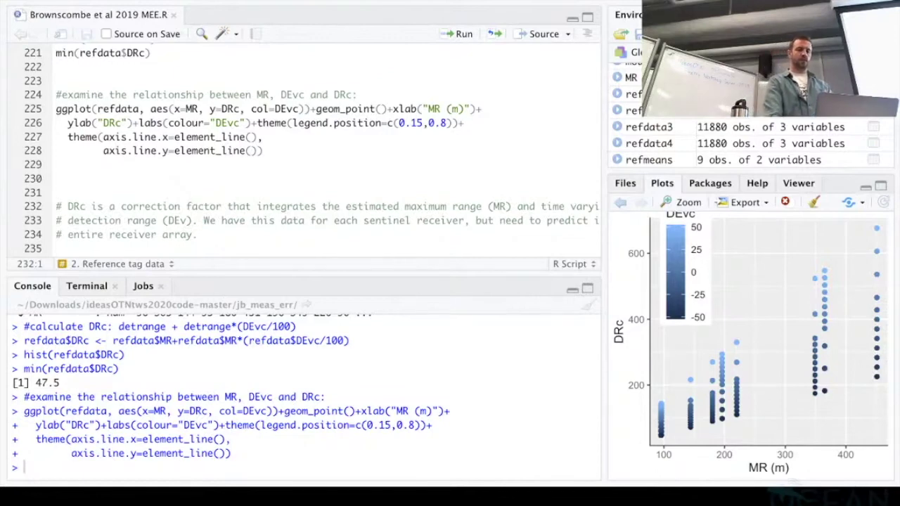
pyautogui.scroll(-1, 302, 148)
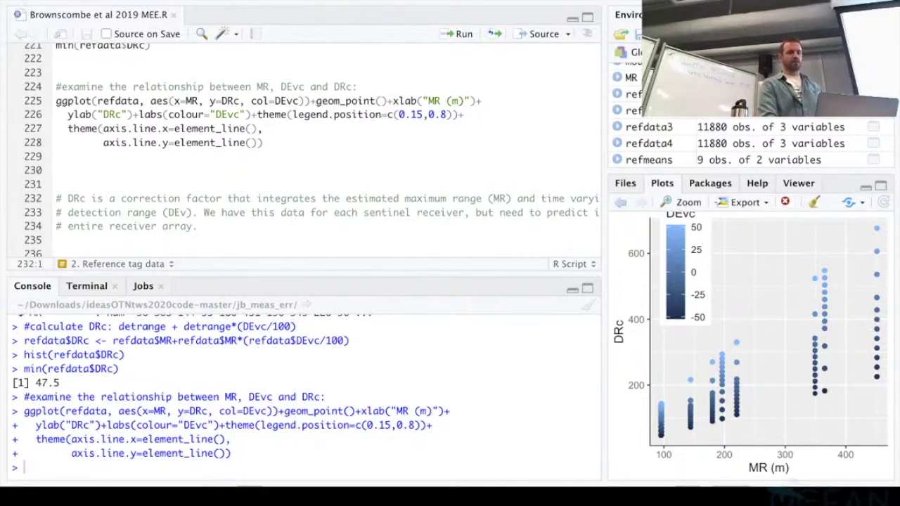
pyautogui.scroll(-1, 303, 147)
pyautogui.scroll(2, 312, 150)
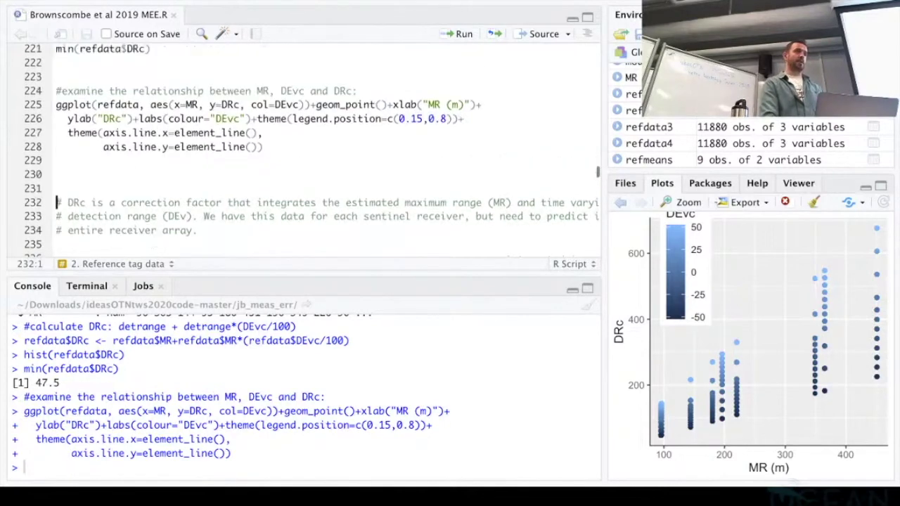
pyautogui.click(264, 146)
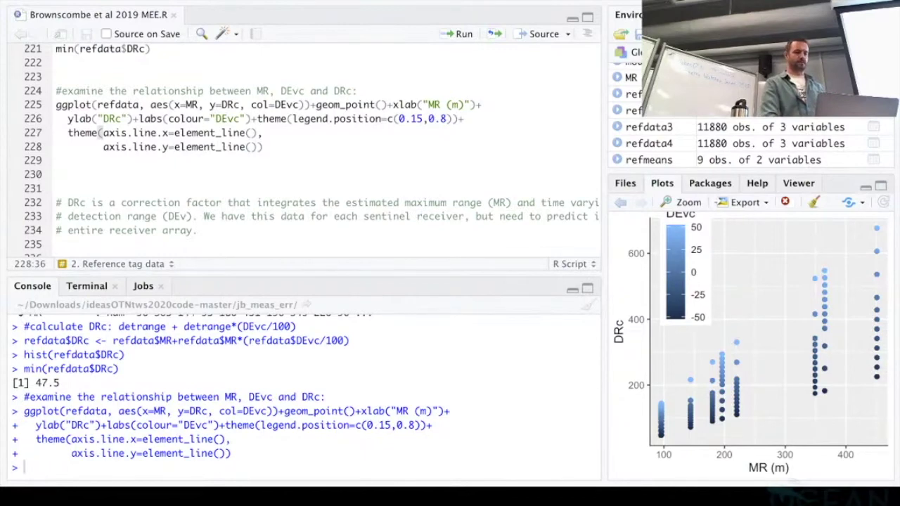
# Scroll to the '# Model DRc' section and place the caret on the str(refdata) line
pyautogui.scroll(-5, 312, 151)
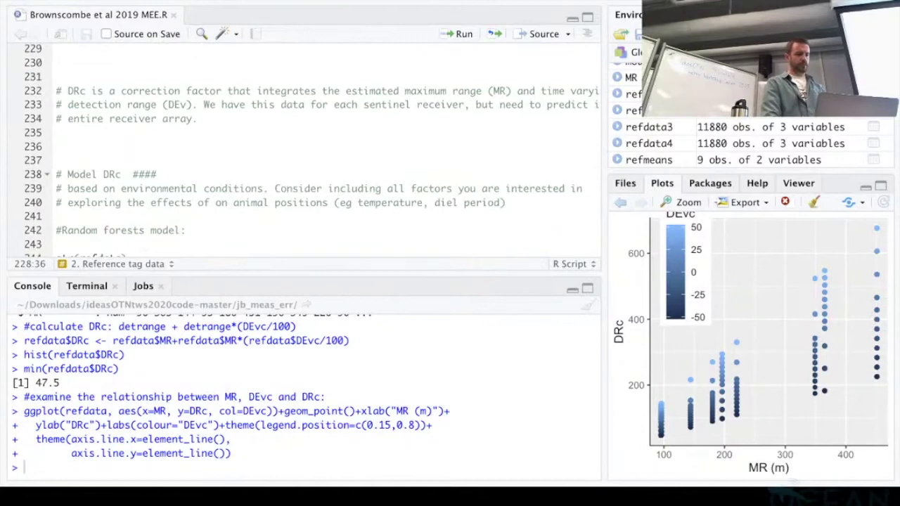
pyautogui.scroll(-2, 313, 150)
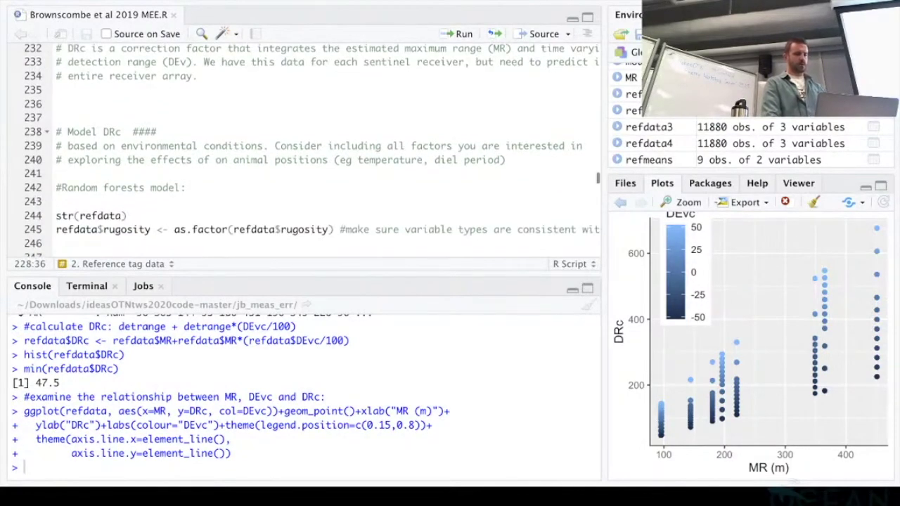
pyautogui.scroll(-2, 312, 151)
pyautogui.click(57, 148)
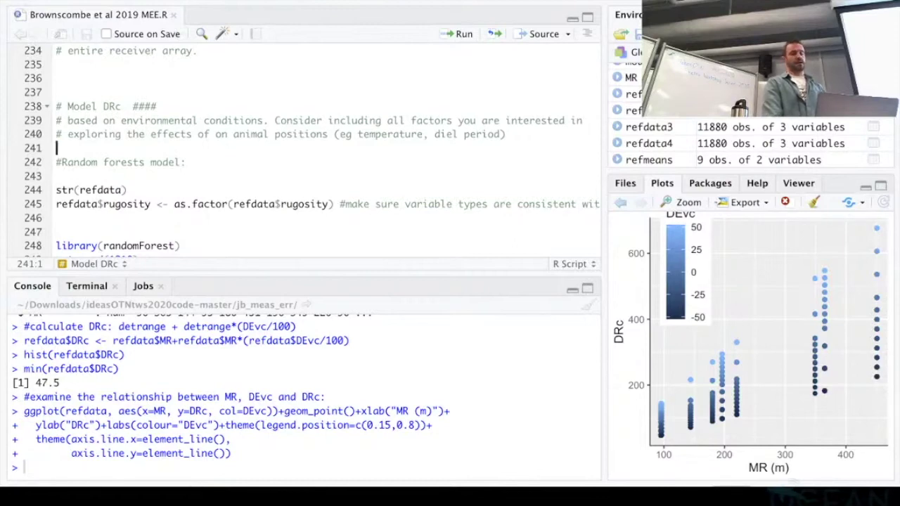
pyautogui.scroll(-1, 309, 151)
pyautogui.click(56, 164)
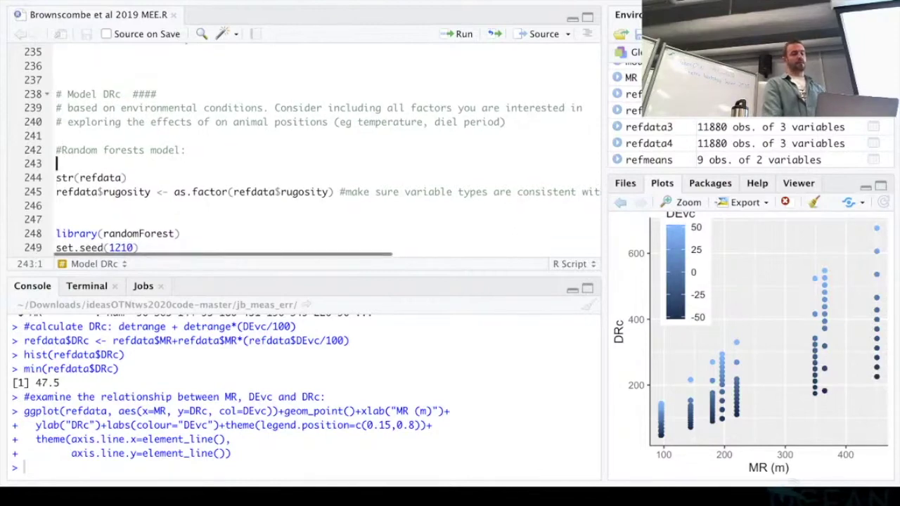
pyautogui.scroll(-2, 312, 151)
pyautogui.click(128, 154)
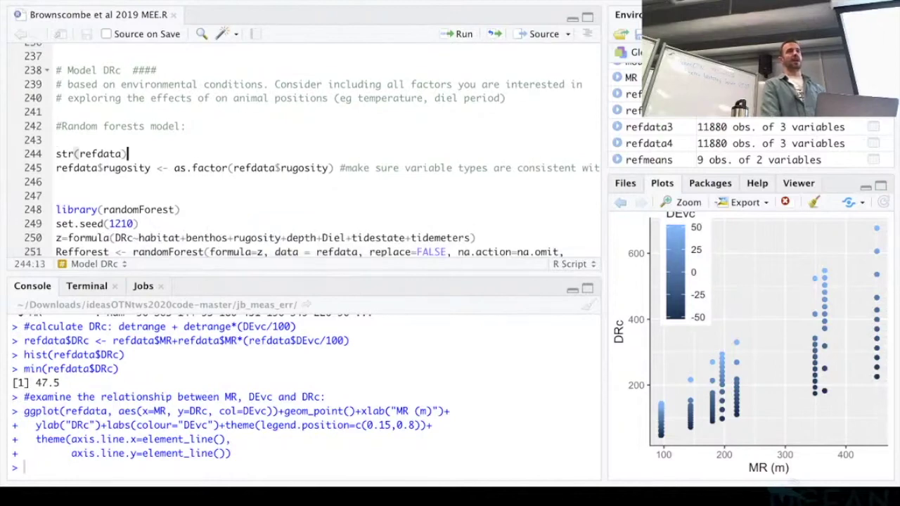
pyautogui.scroll(-1, 312, 151)
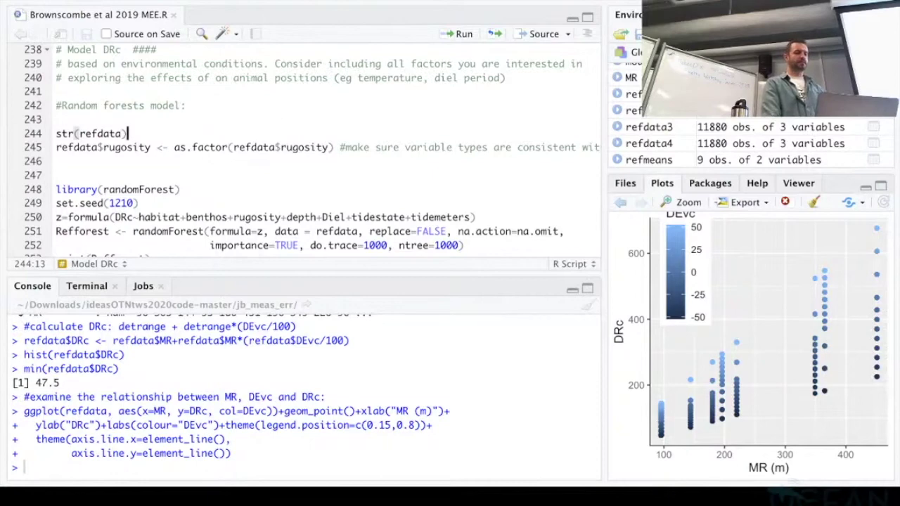
pyautogui.scroll(-1, 312, 150)
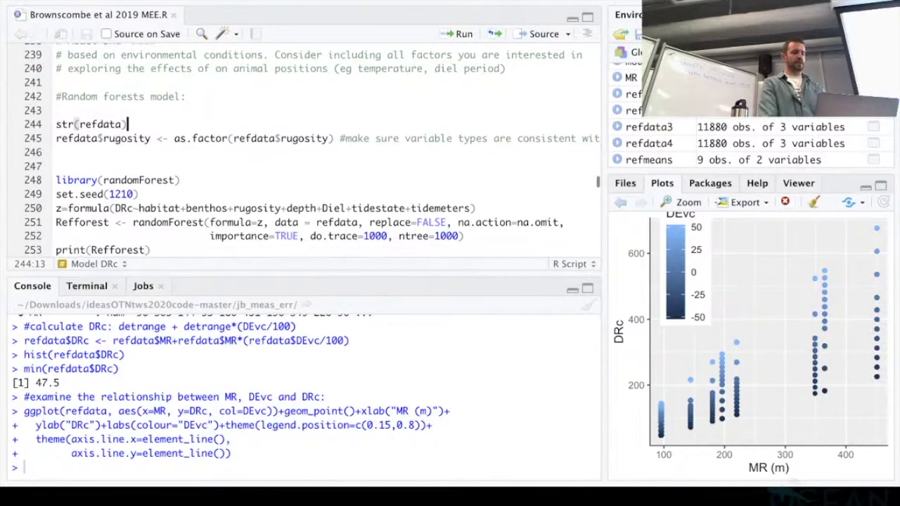
pyautogui.hotkey('ctrl', 'Return')
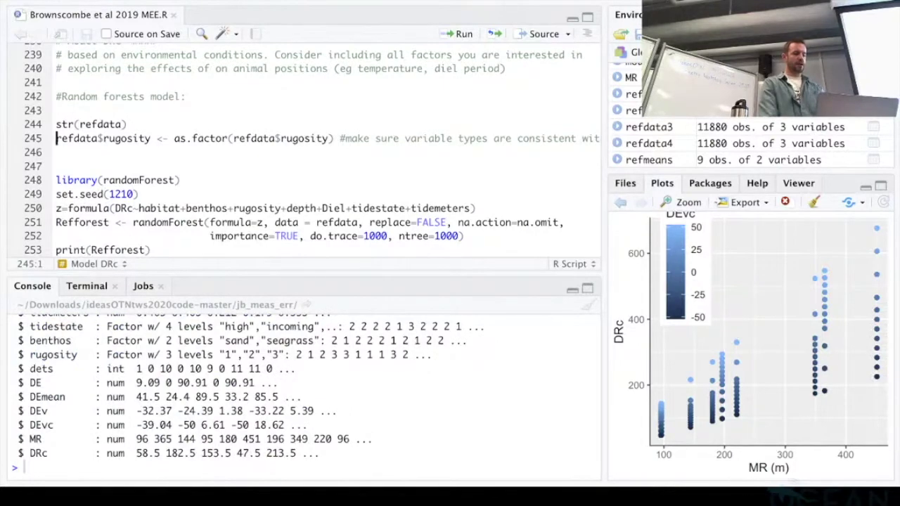
pyautogui.scroll(3, 239, 393)
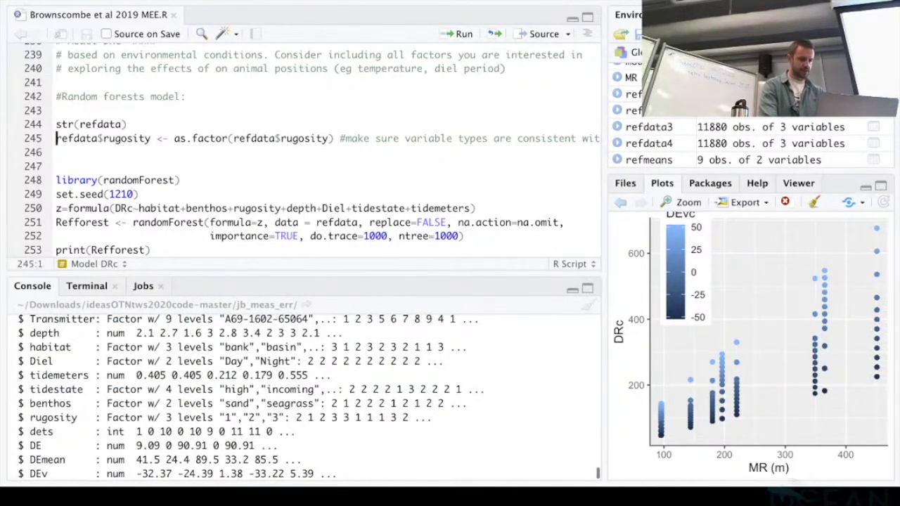
pyautogui.scroll(2, 302, 393)
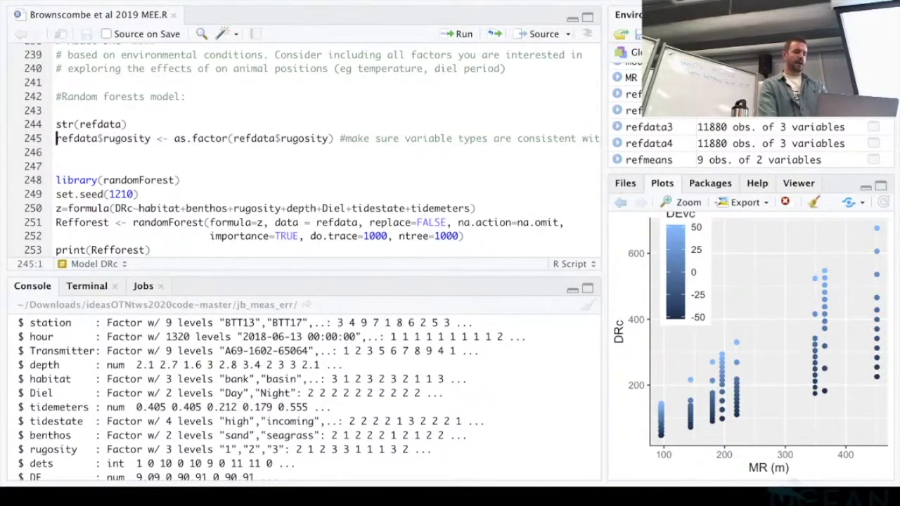
pyautogui.scroll(1, 302, 394)
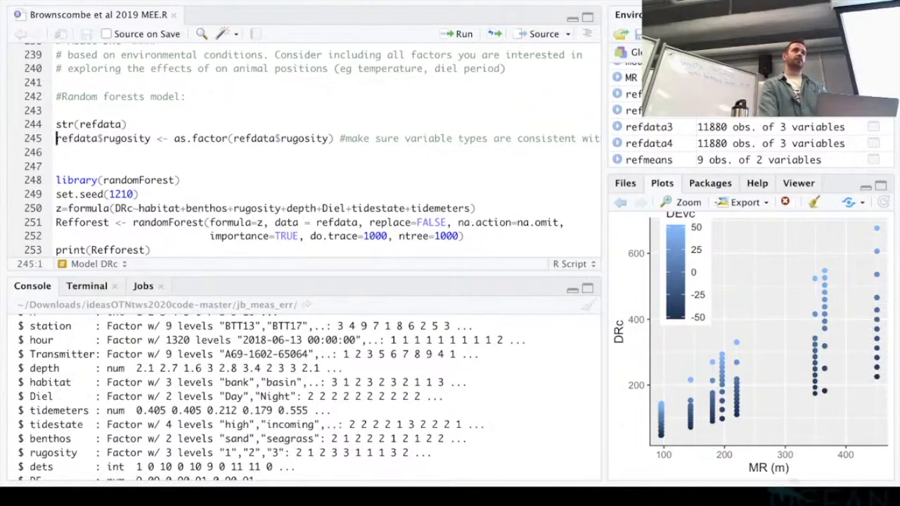
pyautogui.scroll(-1, 303, 397)
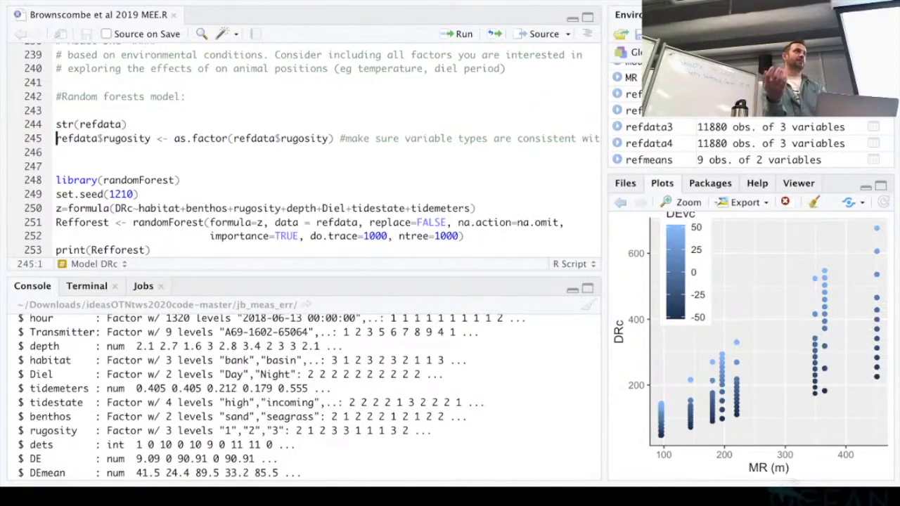
pyautogui.scroll(-1, 303, 397)
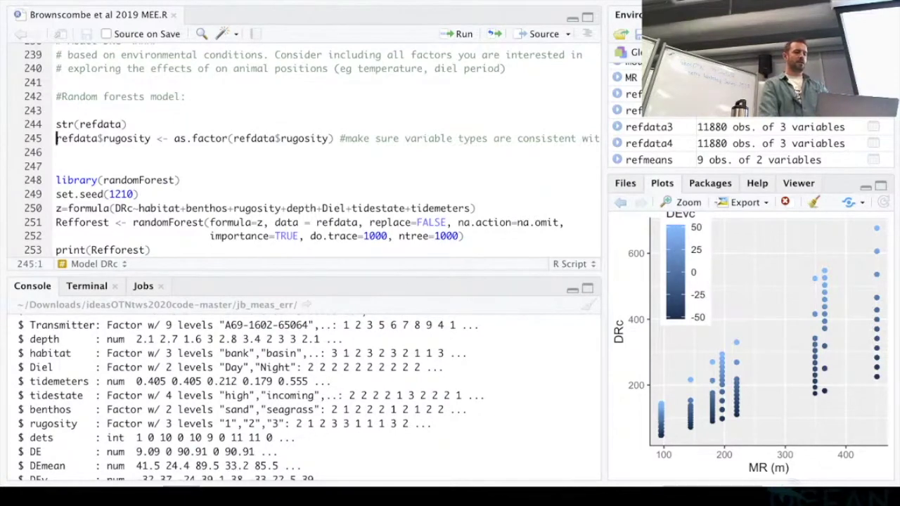
pyautogui.scroll(-1, 302, 148)
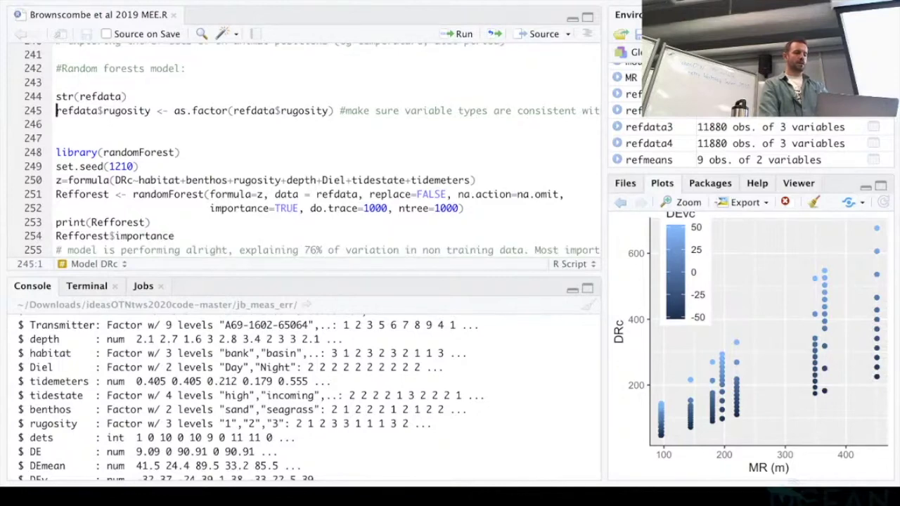
pyautogui.scroll(-2, 305, 396)
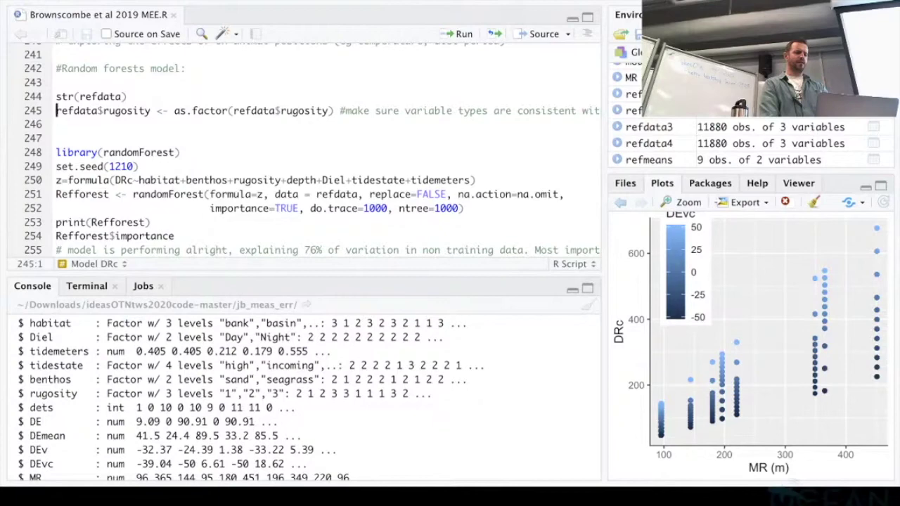
pyautogui.click(211, 111)
pyautogui.click(251, 111)
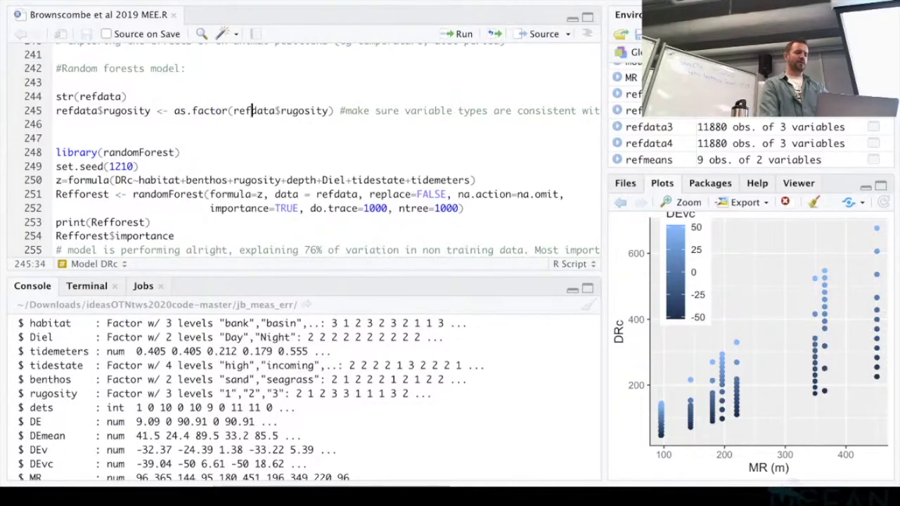
pyautogui.scroll(1, 305, 397)
pyautogui.scroll(-3, 306, 397)
pyautogui.scroll(3, 306, 397)
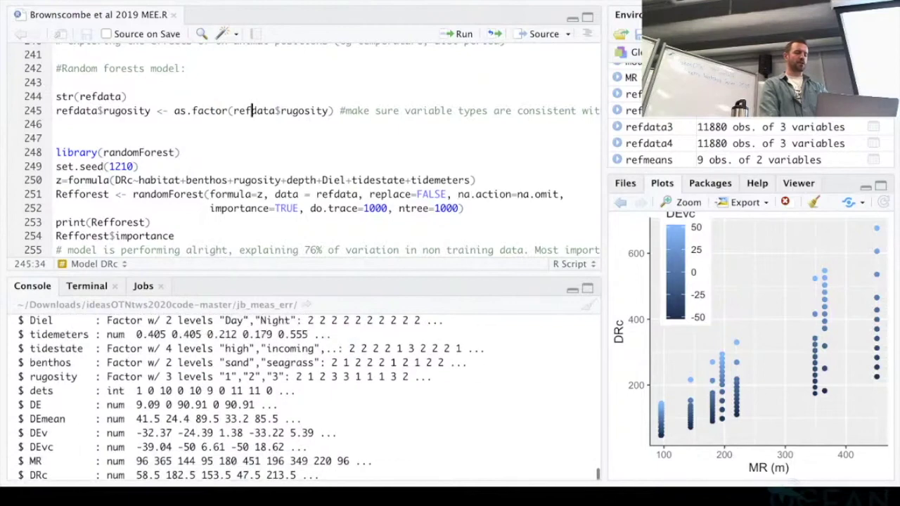
pyautogui.scroll(-5, 306, 397)
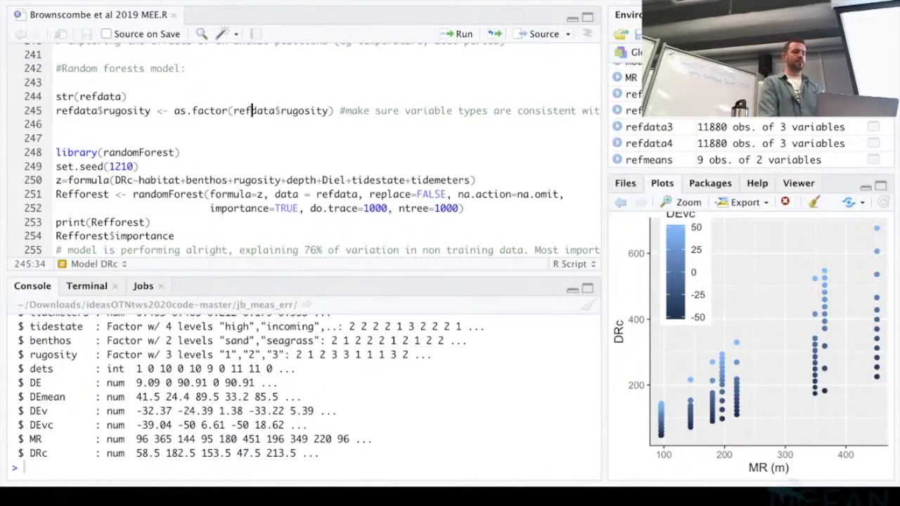
pyautogui.scroll(3, 305, 397)
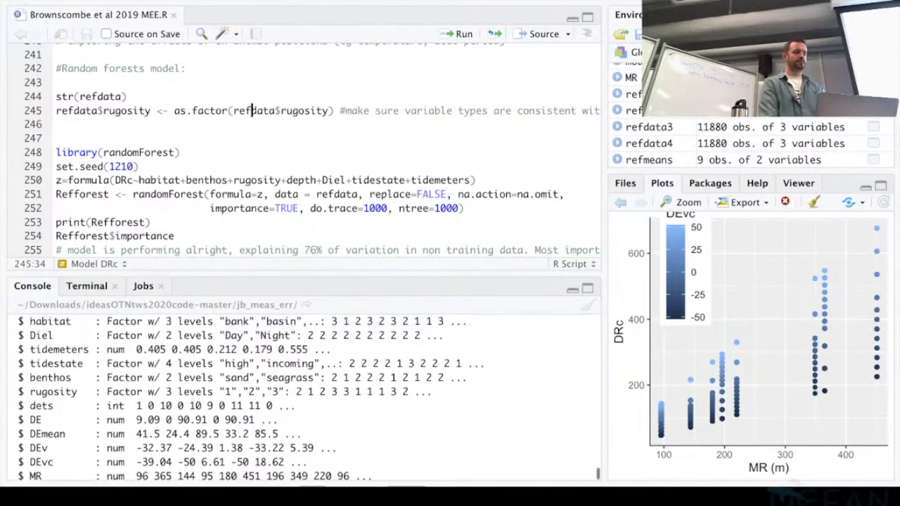
pyautogui.press('Down')
pyautogui.press('Down')
pyautogui.press('Down')
pyautogui.scroll(-1, 313, 150)
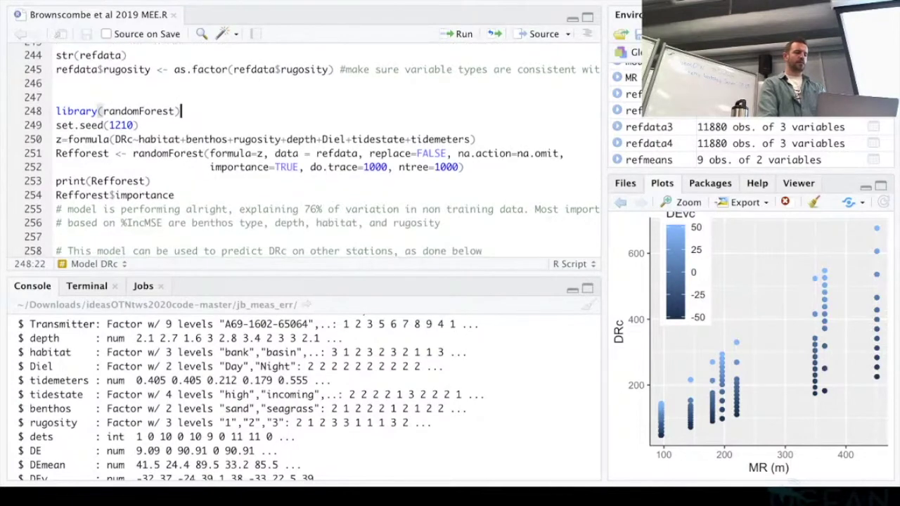
# Run library(randomForest) to load the randomForest package
pyautogui.hotkey('ctrl', 'Return')
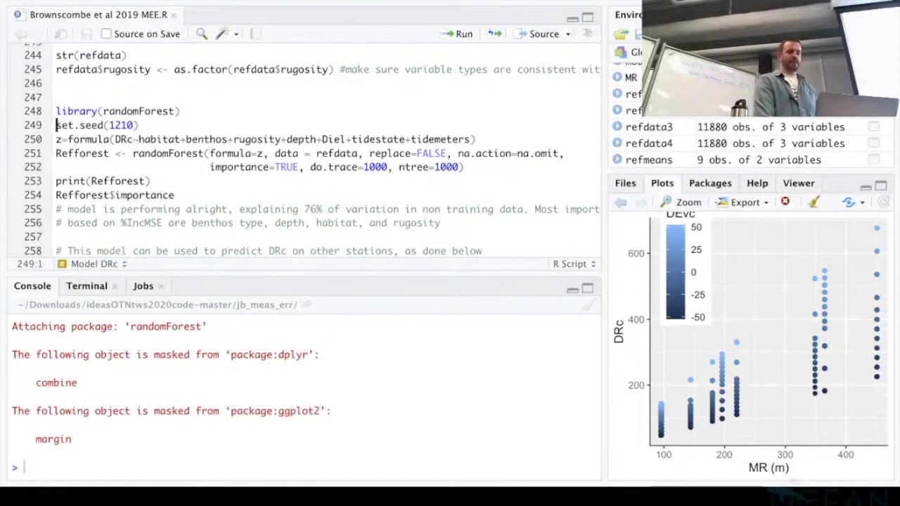
# Review the DRc model formula predictors and the Refforest randomForest call
pyautogui.click(476, 139)
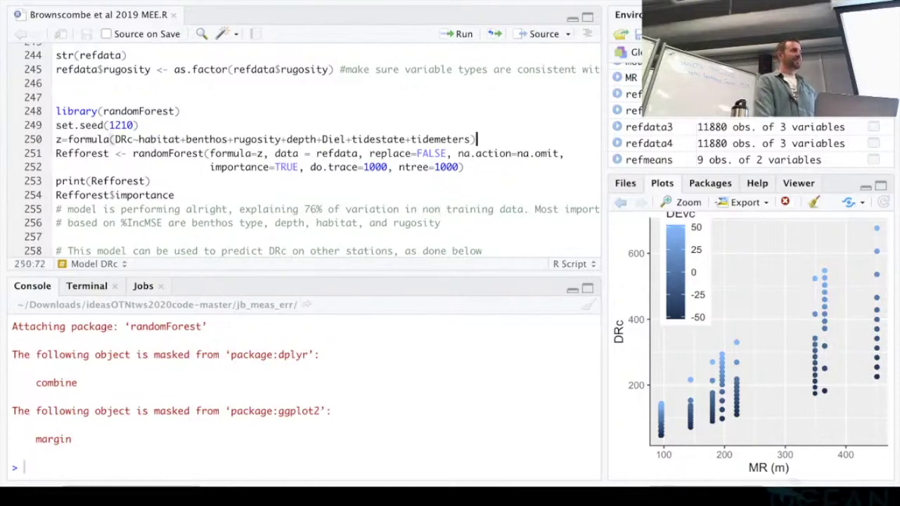
pyautogui.scroll(-1, 302, 147)
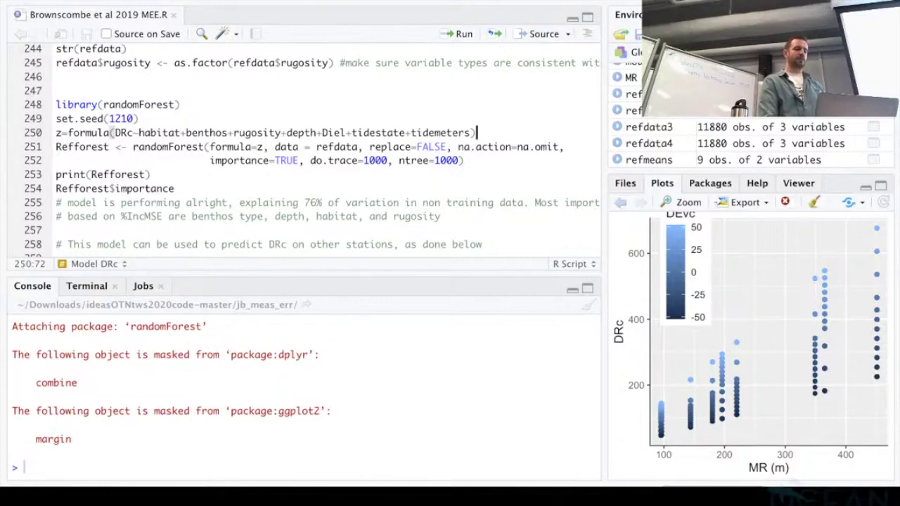
pyautogui.click(114, 132)
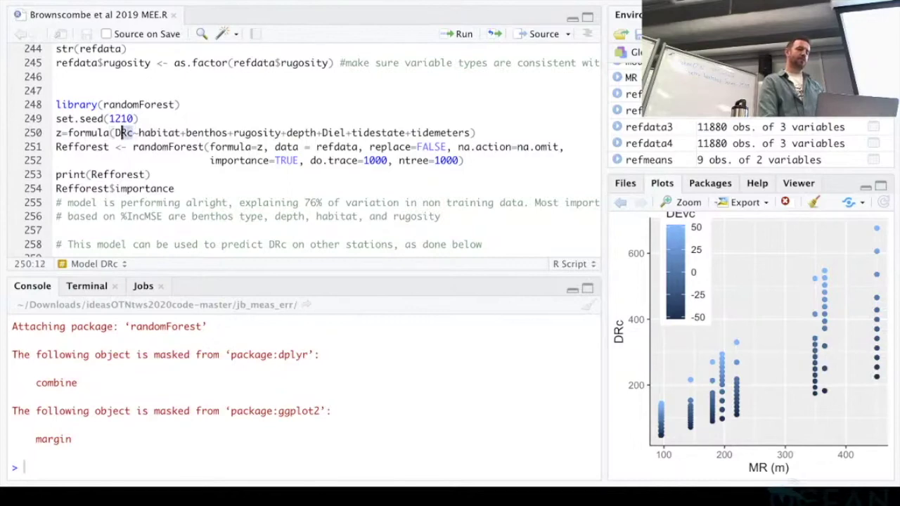
pyautogui.click(125, 132)
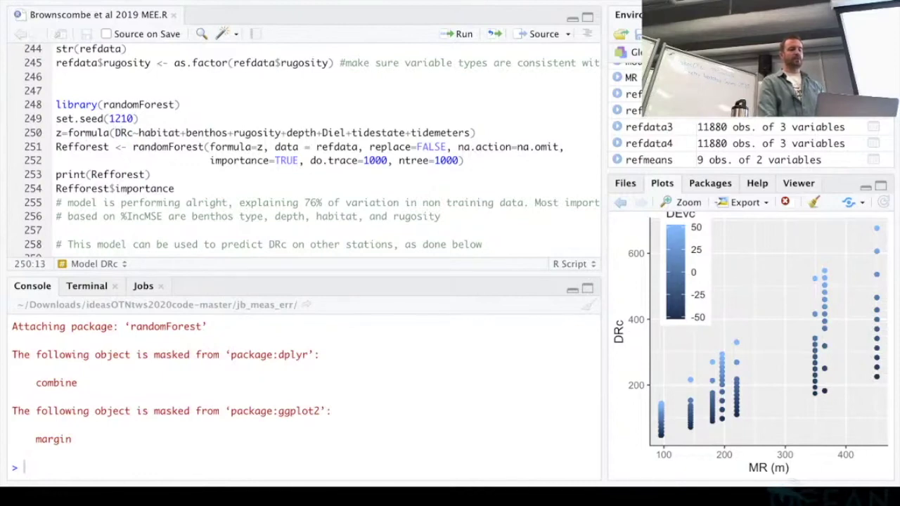
pyautogui.press('End')
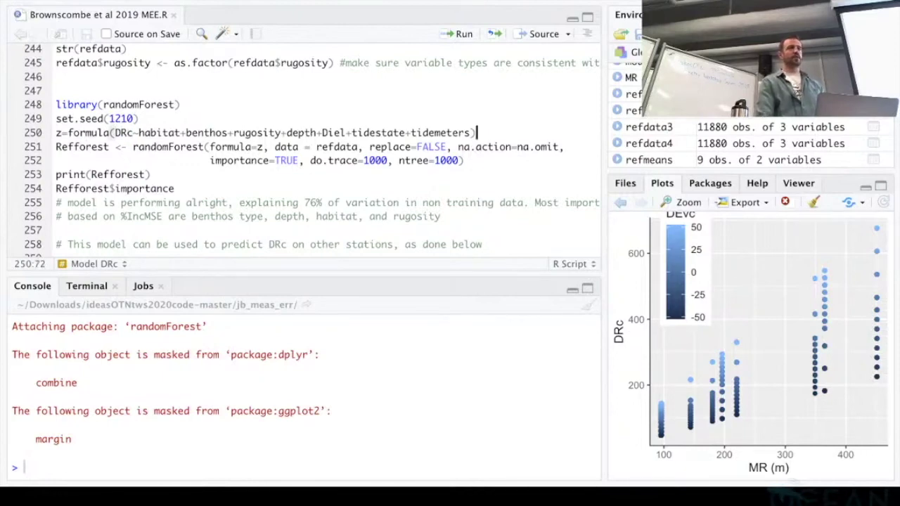
pyautogui.click(210, 132)
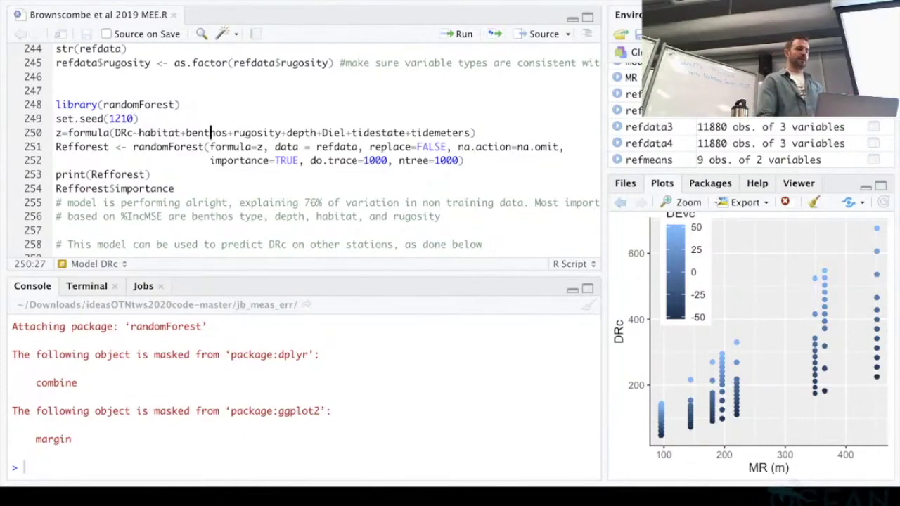
pyautogui.click(476, 132)
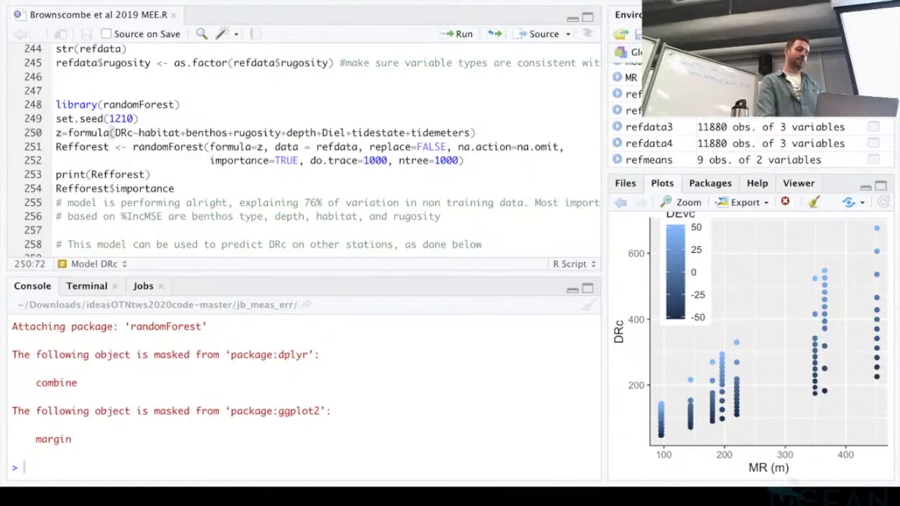
pyautogui.click(73, 146)
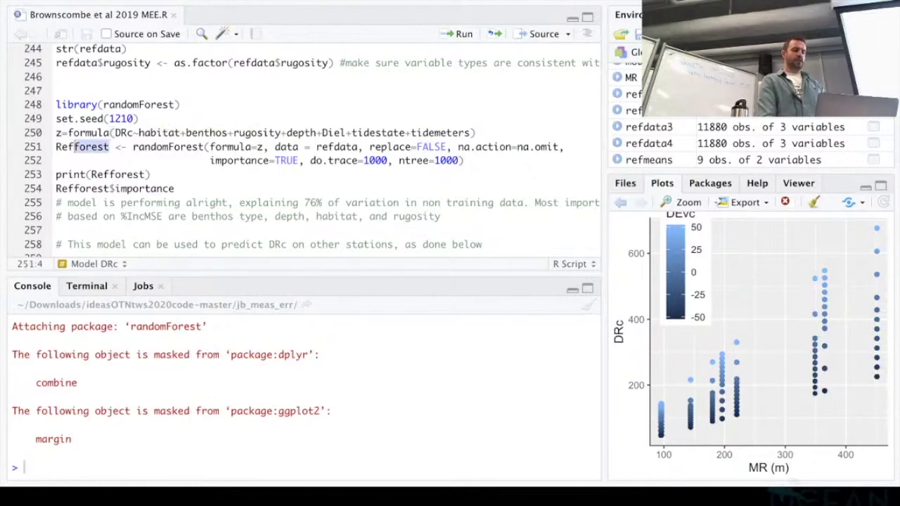
pyautogui.click(194, 146)
# Set the Refforest arguments to ntree=1000, importance=TRUE, na.action=na.omit and replace=FALSE
pyautogui.scroll(-1, 194, 147)
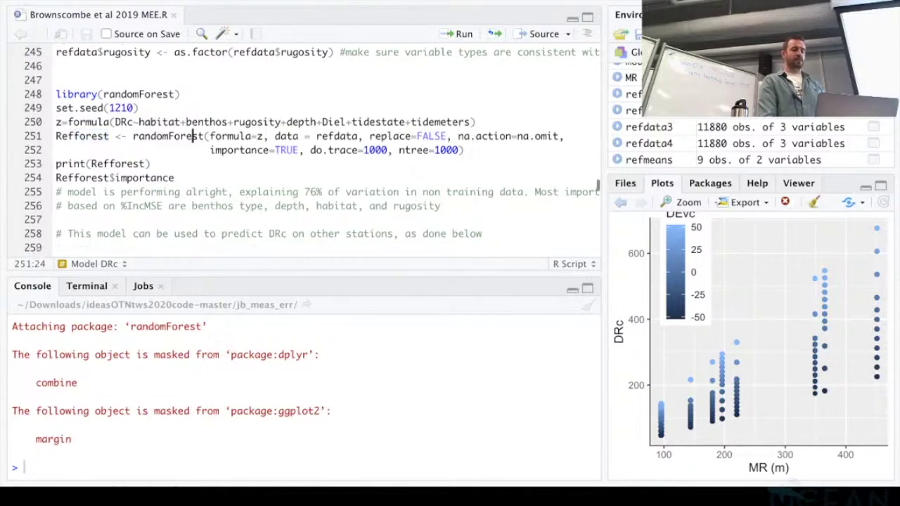
pyautogui.scroll(-1, 194, 146)
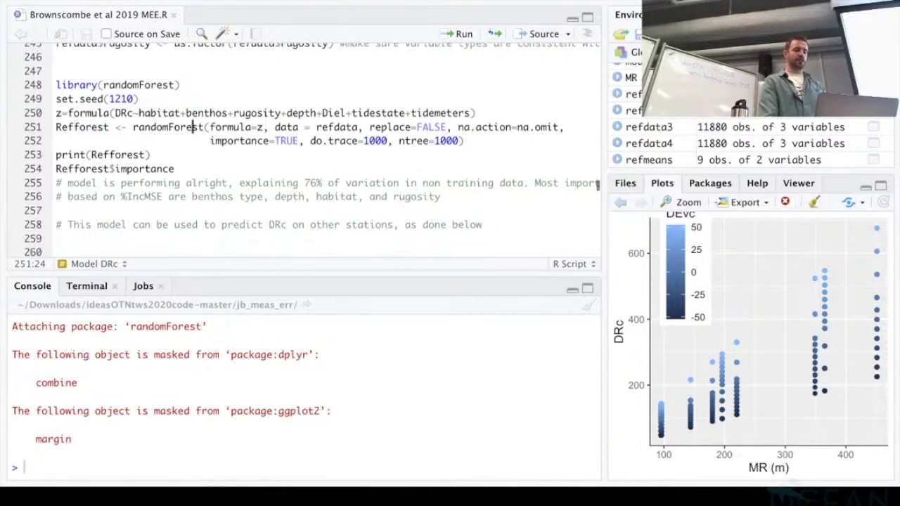
pyautogui.press('Down')
pyautogui.press('Down')
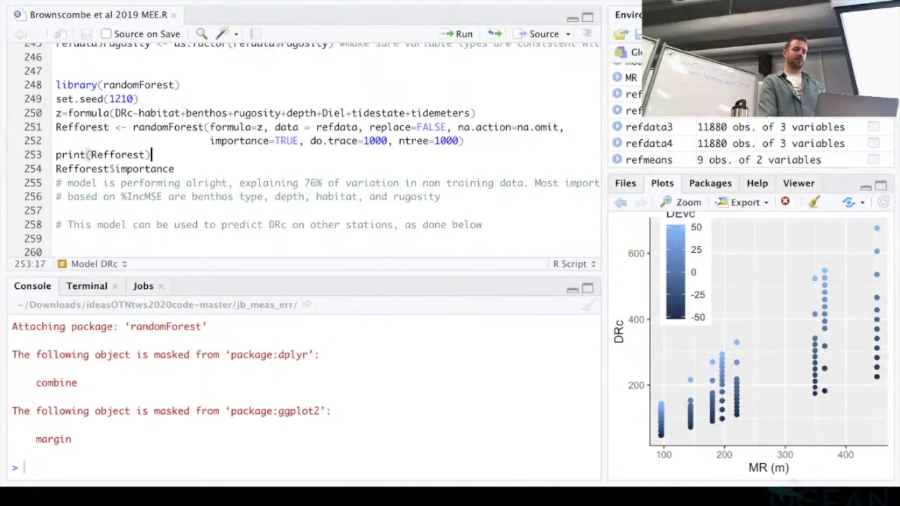
pyautogui.click(334, 127)
pyautogui.moveTo(446, 127); pyautogui.dragTo(422, 128)
pyautogui.click(459, 141)
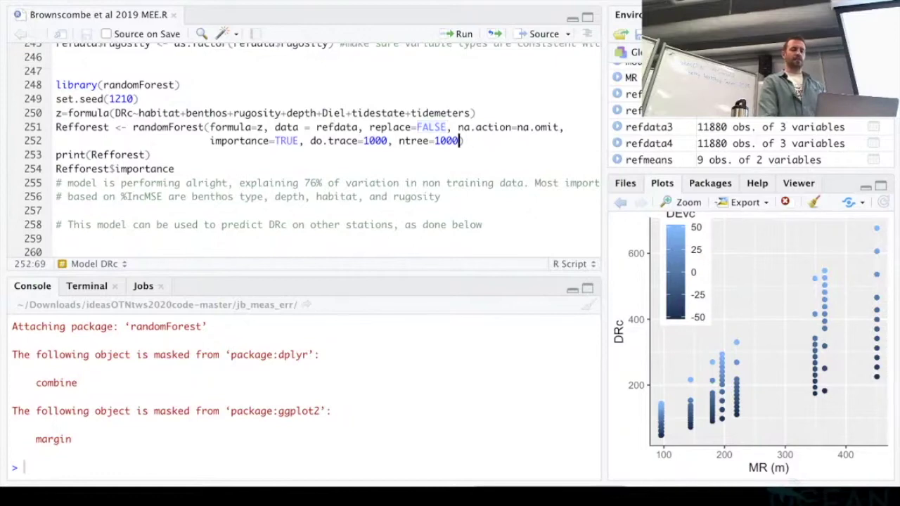
pyautogui.press('Up')
pyautogui.click(488, 127)
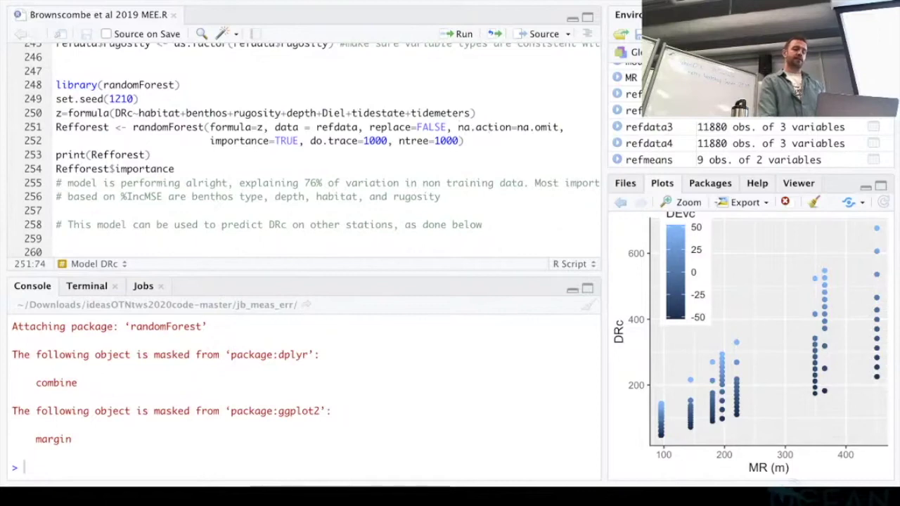
pyautogui.moveTo(558, 127); pyautogui.dragTo(517, 127)
pyautogui.click(494, 127)
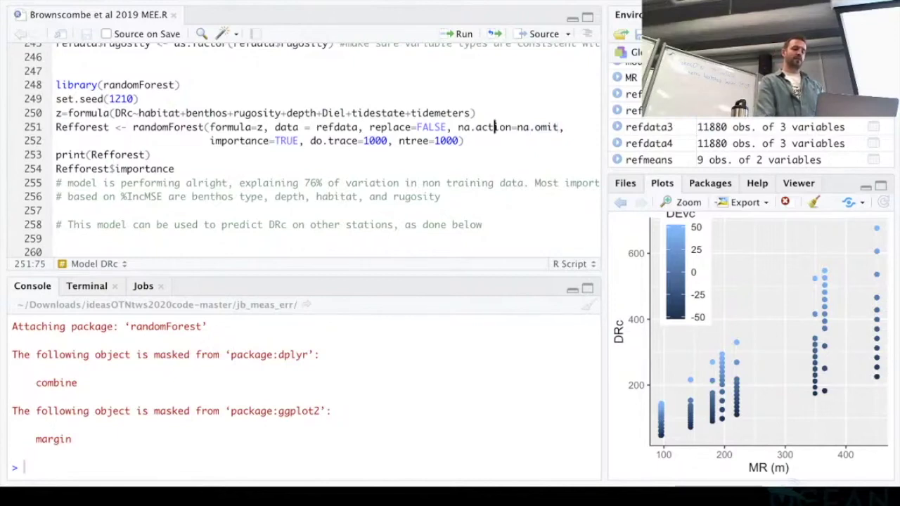
pyautogui.doubleClick(287, 140)
pyautogui.click(305, 141)
pyautogui.click(455, 141)
pyautogui.moveTo(456, 141); pyautogui.dragTo(434, 140)
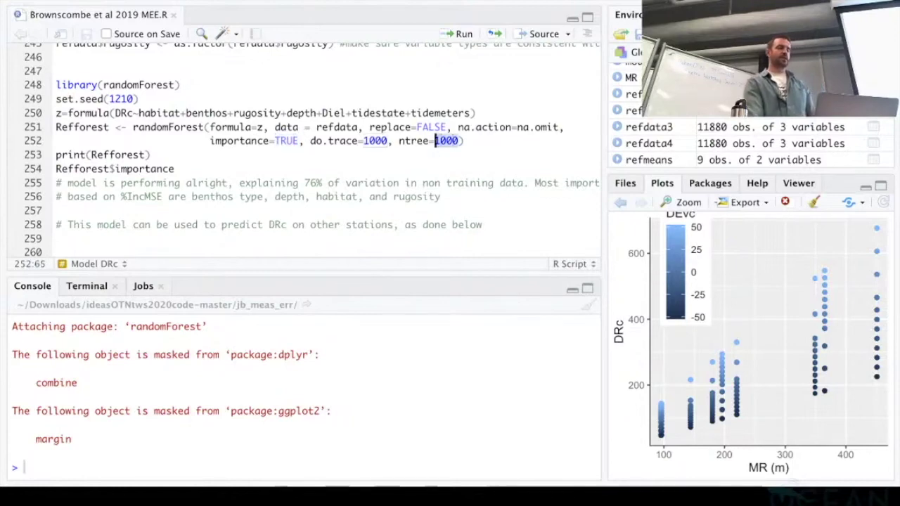
pyautogui.press('Down')
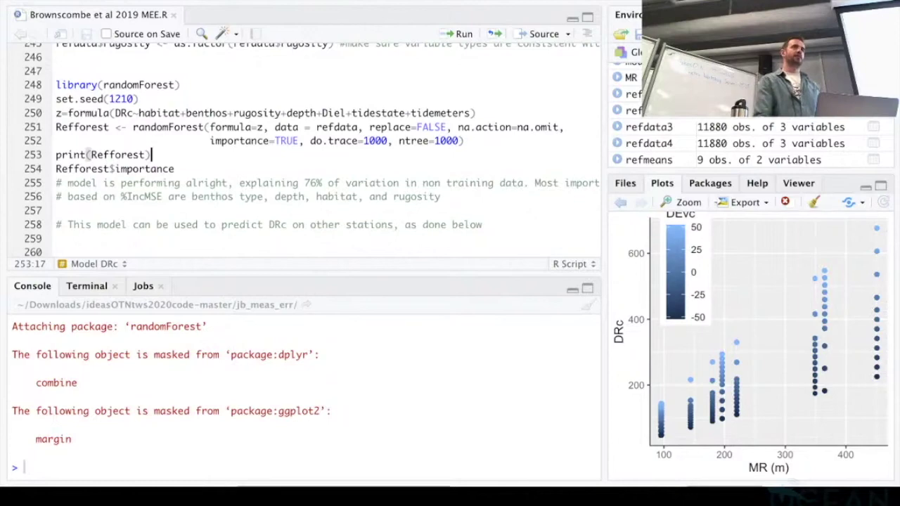
pyautogui.scroll(-1, 302, 147)
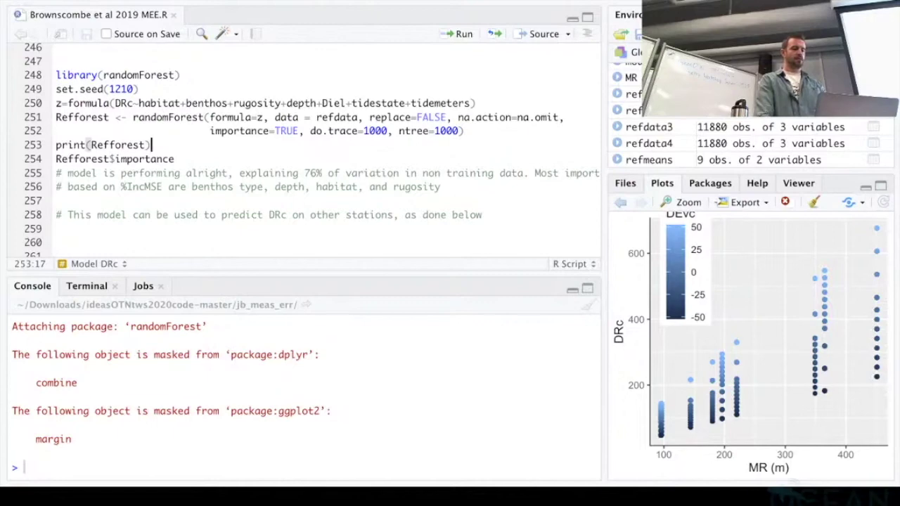
# Run the Refforest model, then rerun lines 248–252 from library(randomForest) through the fit
pyautogui.click(222, 117)
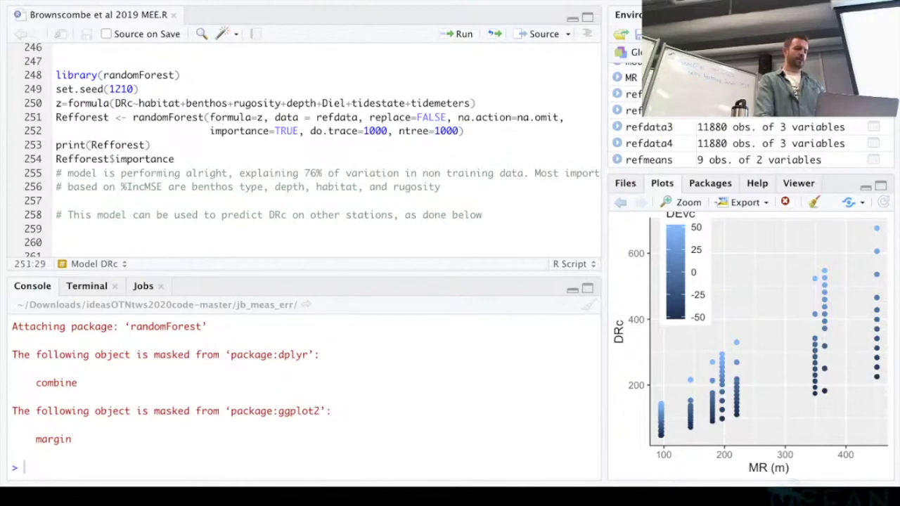
pyautogui.hotkey('ctrl', 'Return')
pyautogui.click(140, 88)
pyautogui.click(100, 74)
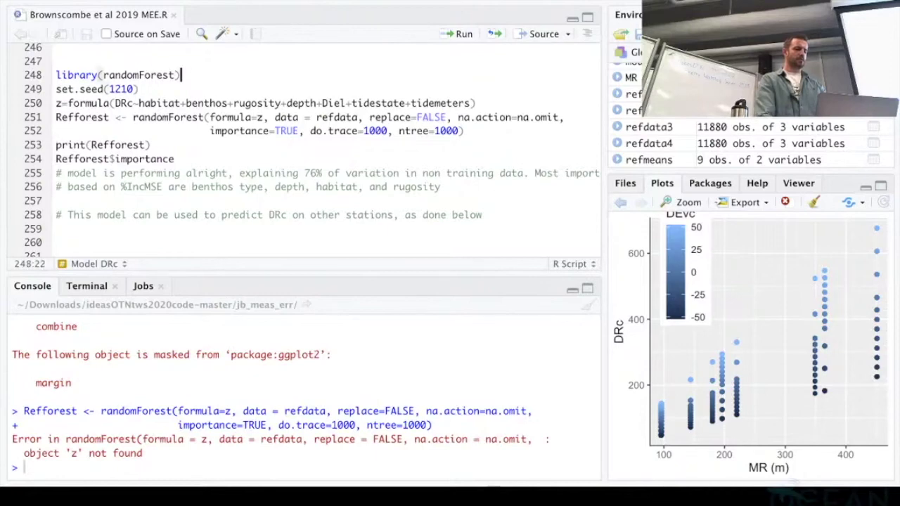
pyautogui.hotkey('ctrl', 'Return')
pyautogui.hotkey('ctrl', 'Return')
pyautogui.hotkey('ctrl', 'Return')
pyautogui.hotkey('ctrl', 'Return')
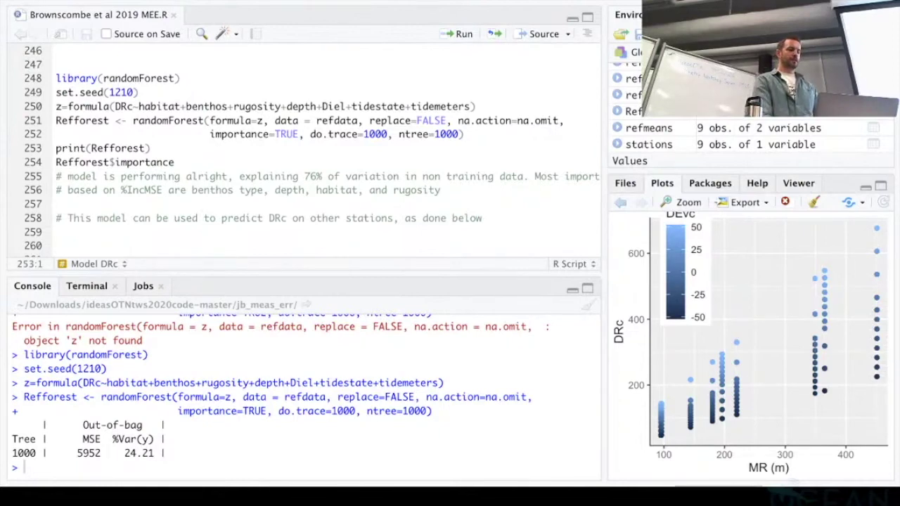
# Print the Refforest summary and highlight 2 variables per split, 75.79% variance explained, and the formula predictors
pyautogui.click(151, 148)
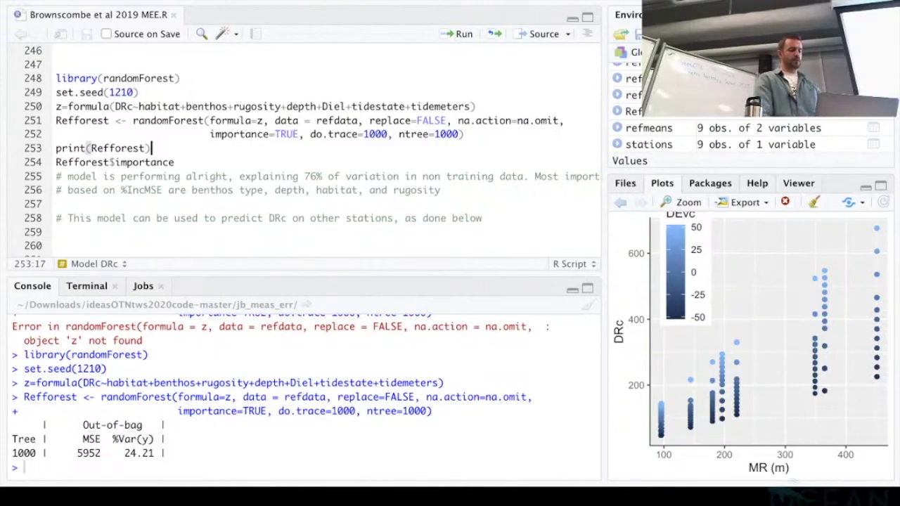
pyautogui.hotkey('ctrl', 'Return')
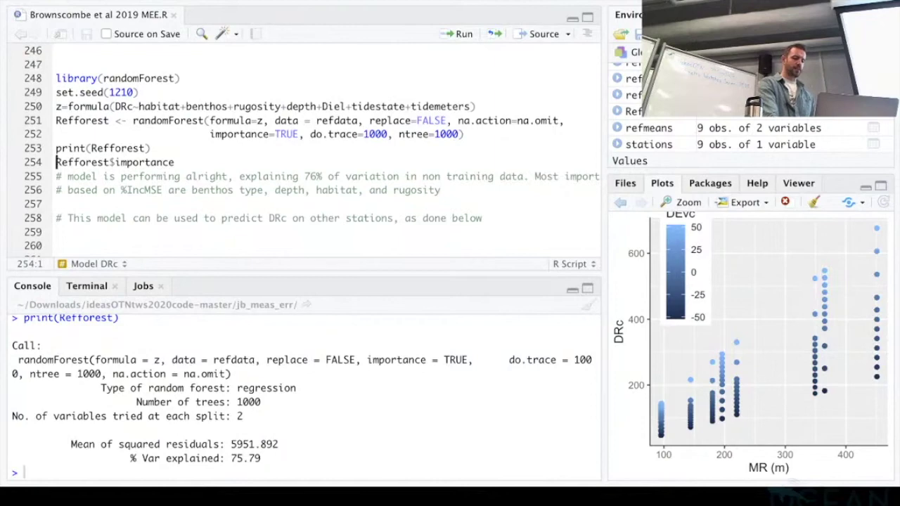
pyautogui.moveTo(244, 416); pyautogui.dragTo(231, 416)
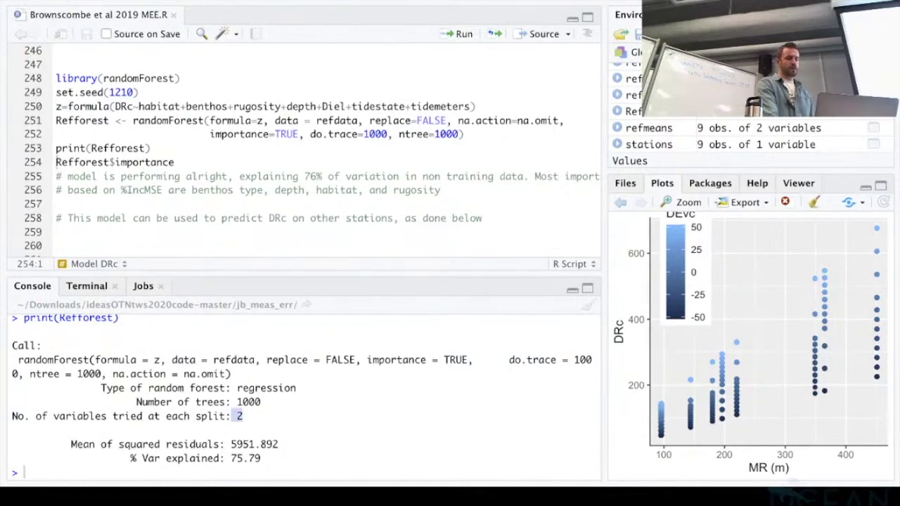
pyautogui.click(231, 416)
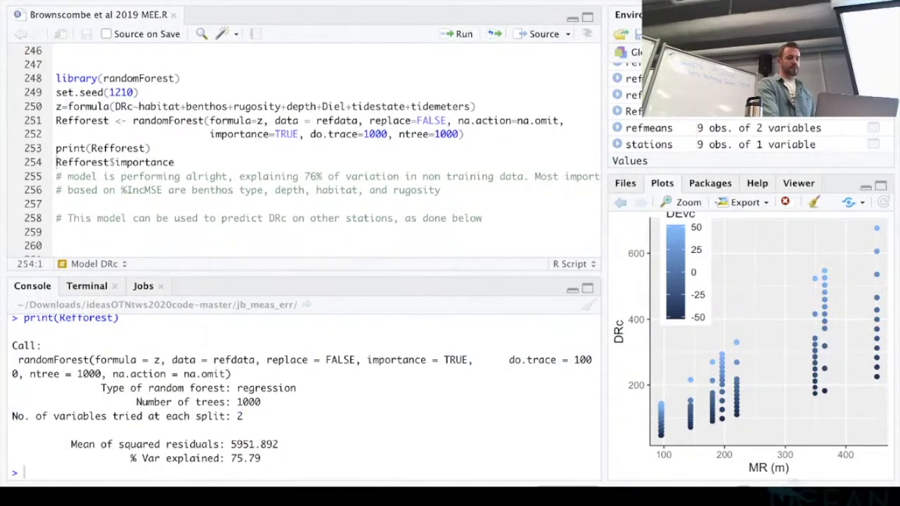
pyautogui.moveTo(261, 458); pyautogui.dragTo(231, 458)
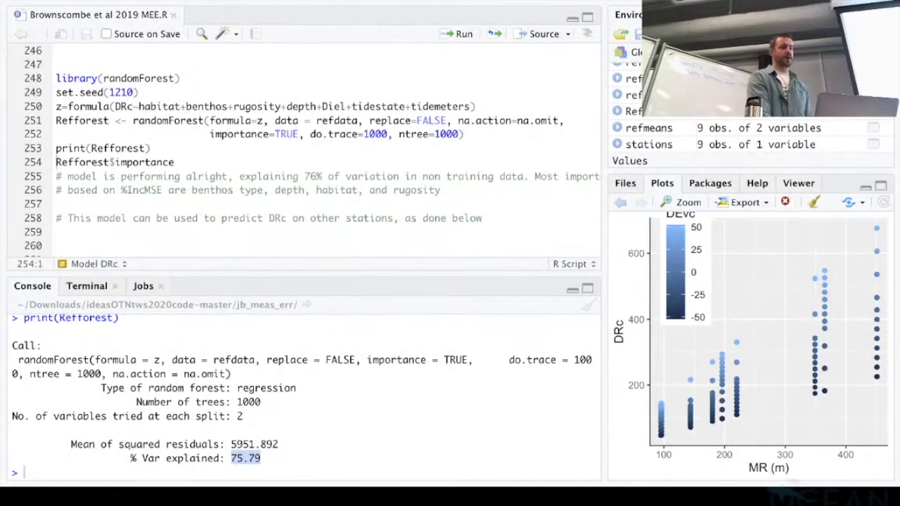
pyautogui.click(168, 218)
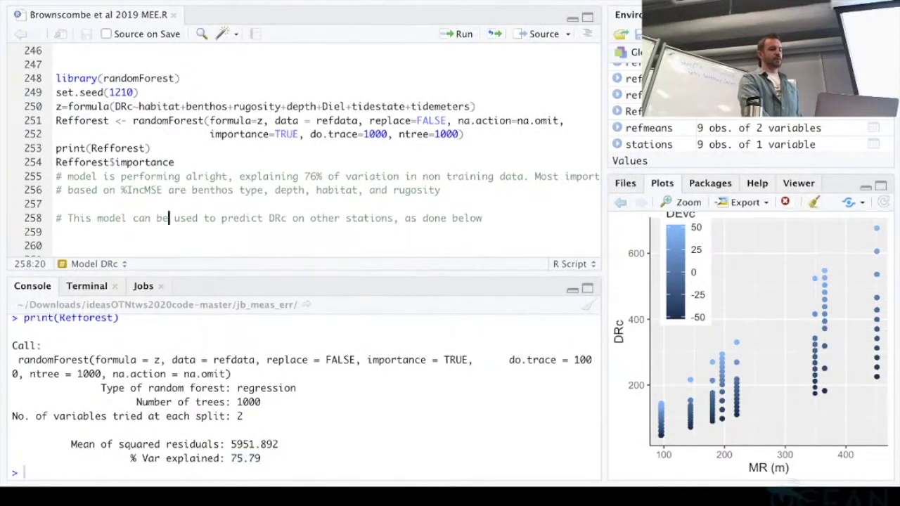
pyautogui.moveTo(475, 106); pyautogui.dragTo(139, 106)
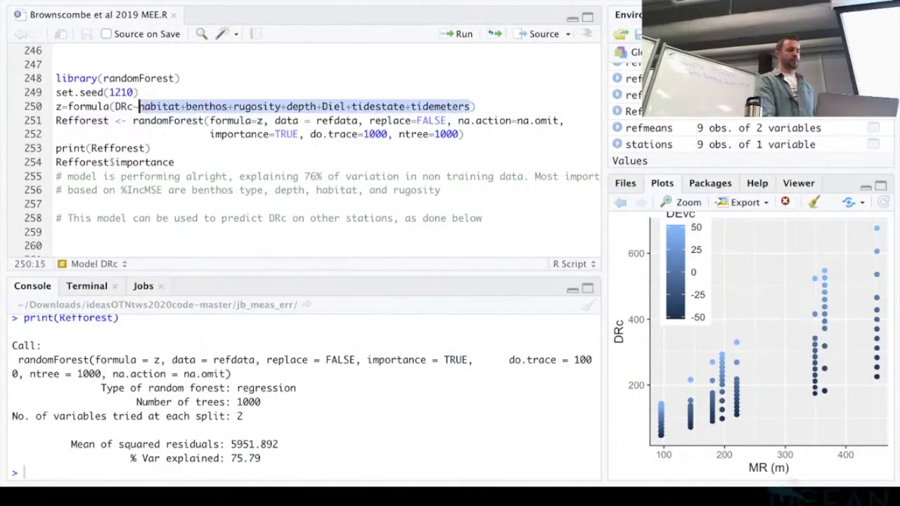
pyautogui.click(175, 106)
pyautogui.scroll(-1, 222, 222)
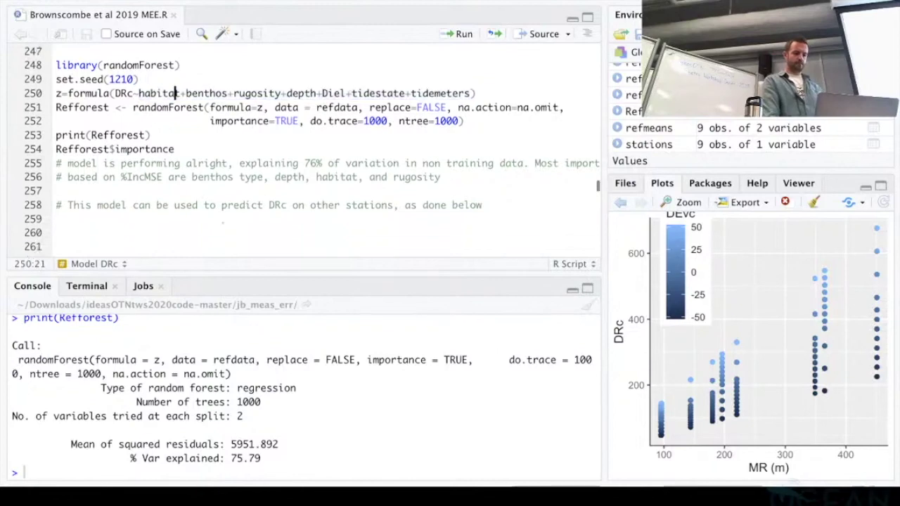
pyautogui.scroll(-3, 222, 222)
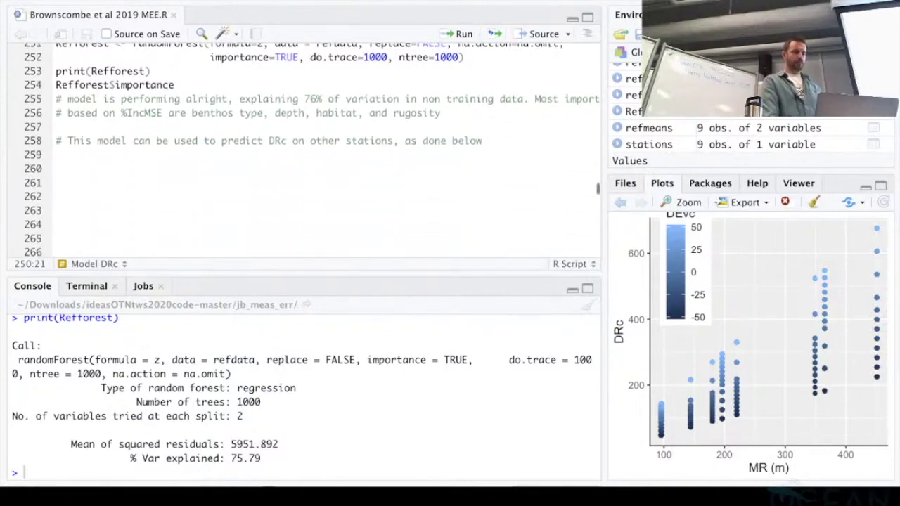
pyautogui.scroll(-2, 309, 150)
pyautogui.scroll(3, 309, 149)
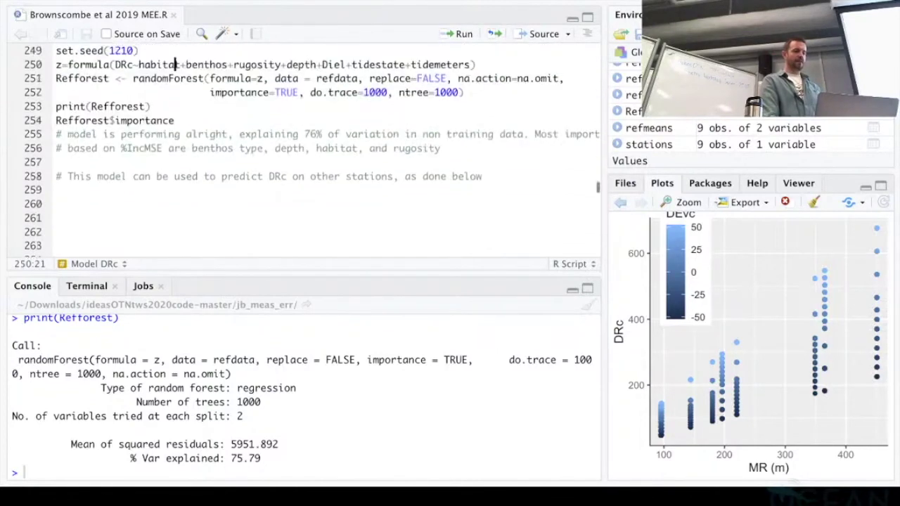
pyautogui.scroll(2, 312, 148)
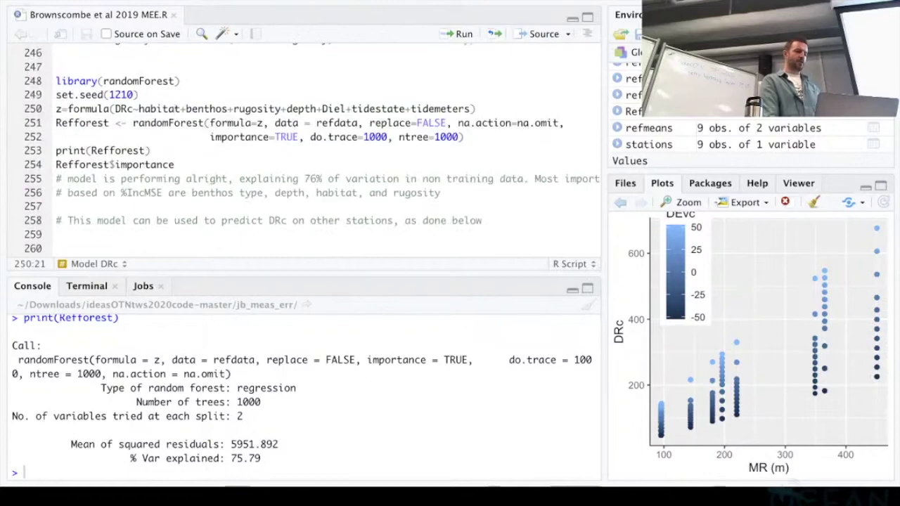
pyautogui.click(175, 164)
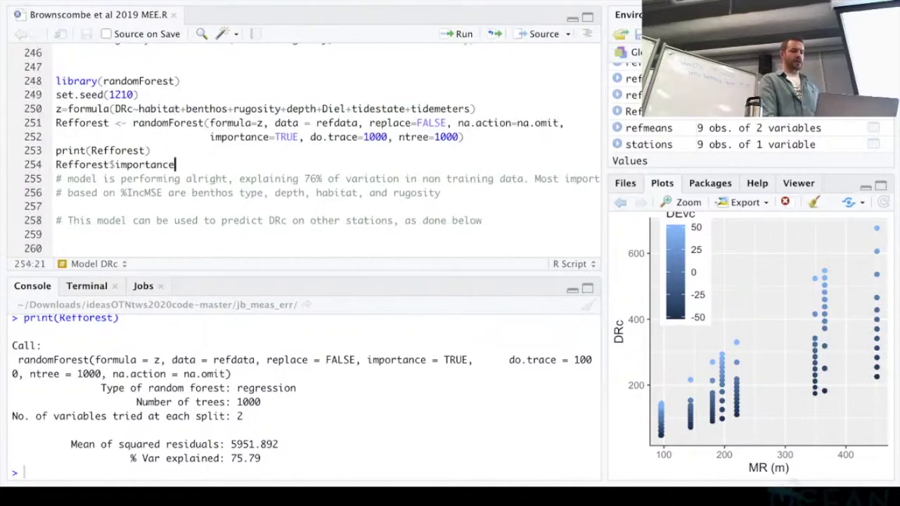
pyautogui.scroll(-8, 312, 148)
pyautogui.scroll(-3, 312, 148)
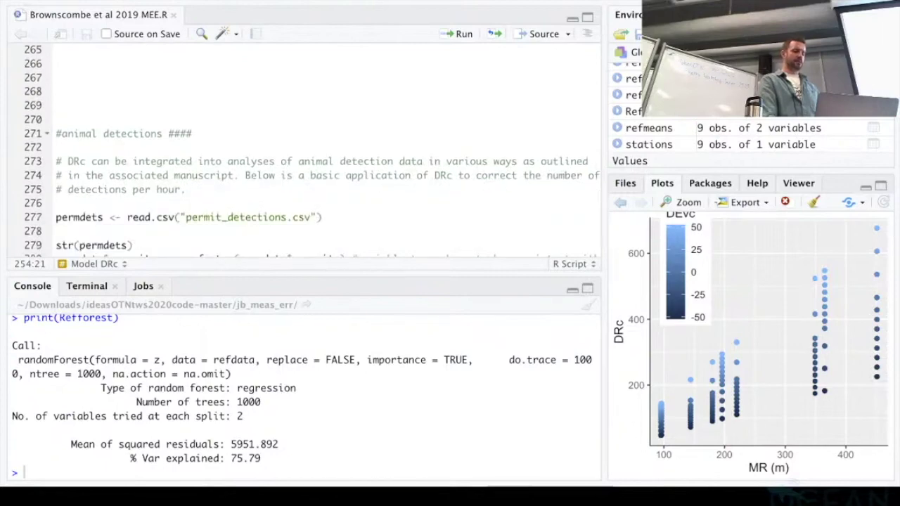
pyautogui.scroll(8, 312, 148)
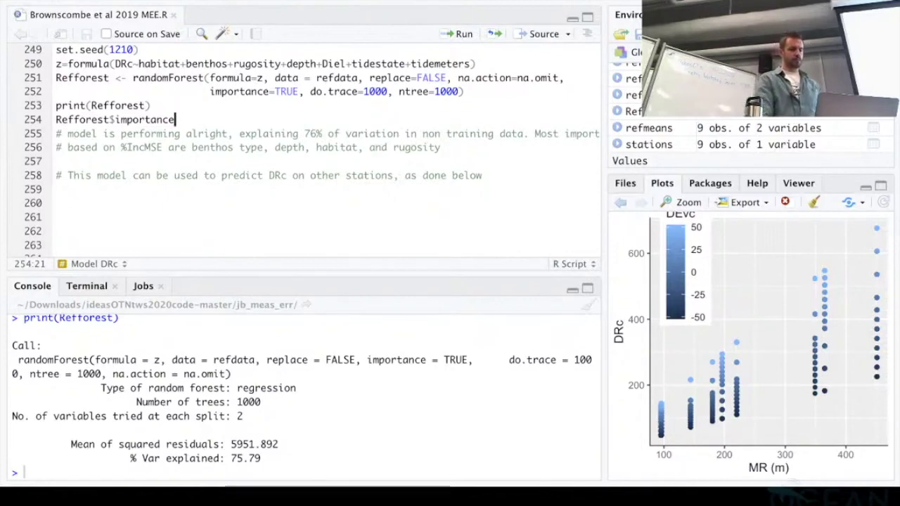
pyautogui.scroll(-1, 313, 148)
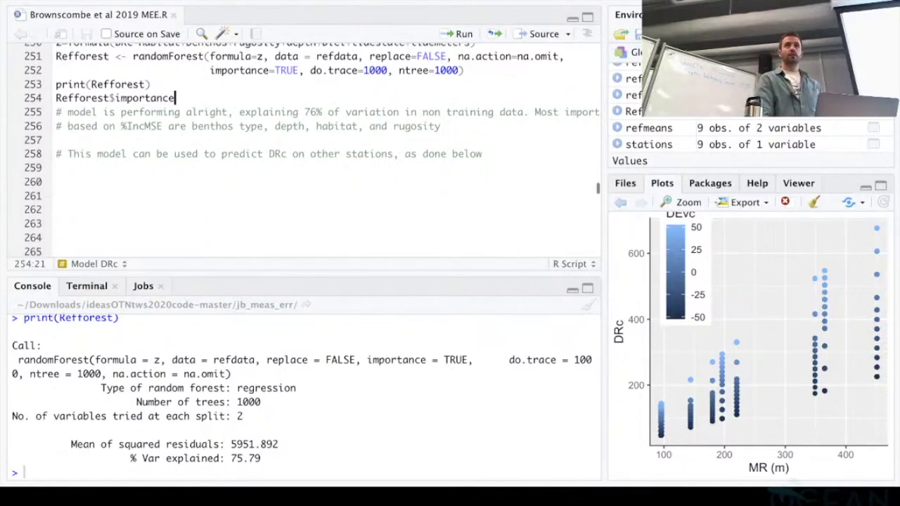
pyautogui.scroll(2, 313, 147)
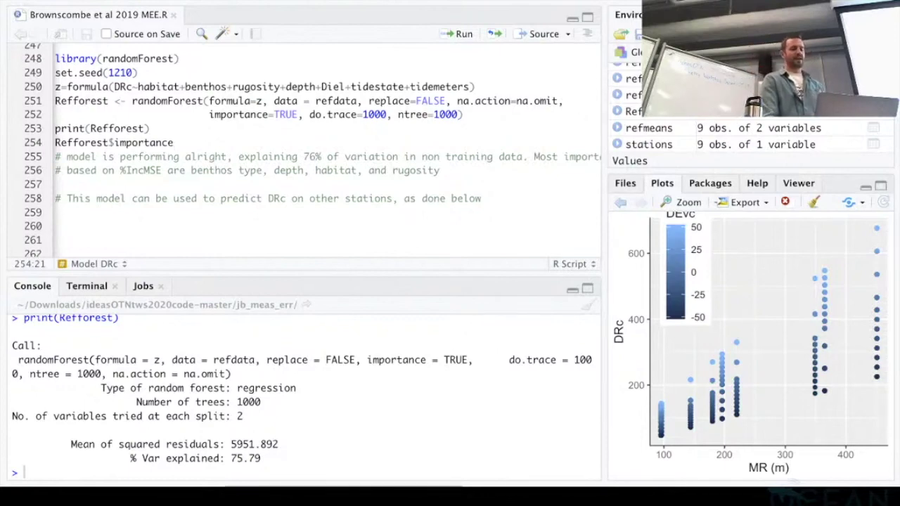
pyautogui.scroll(-1, 302, 148)
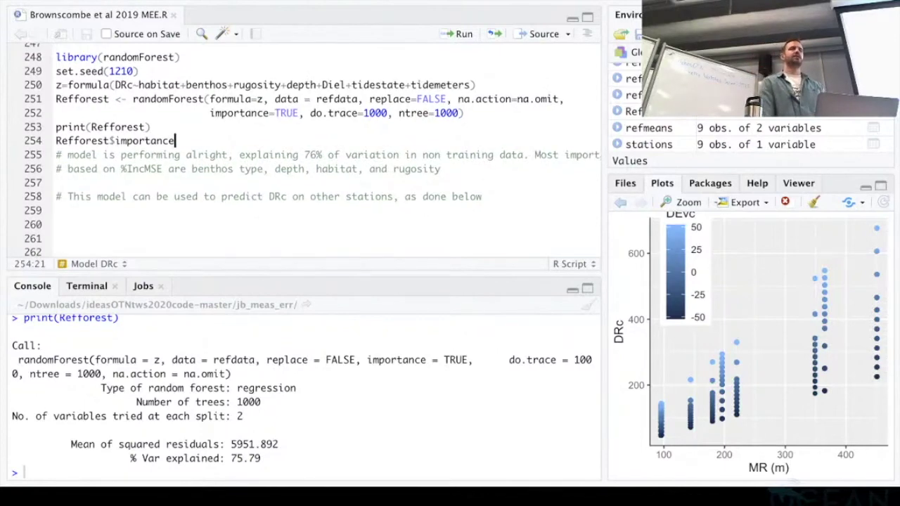
pyautogui.scroll(1, 302, 148)
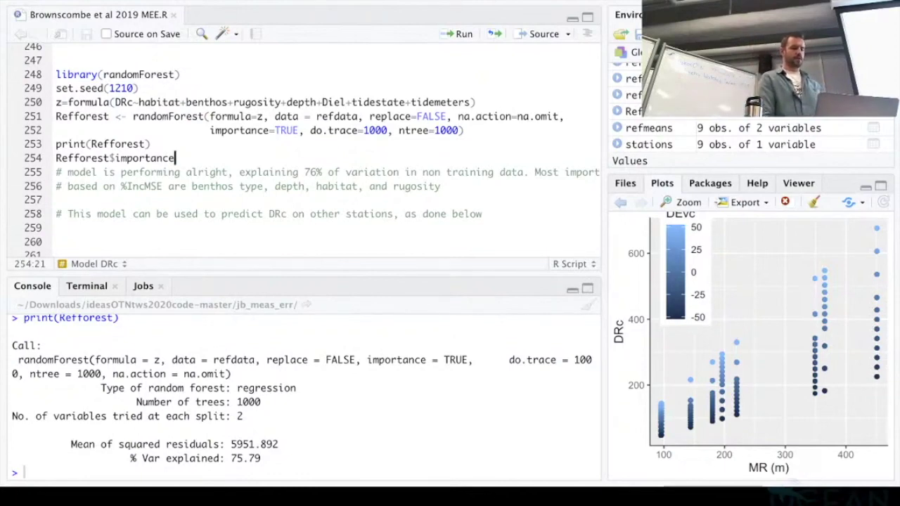
pyautogui.scroll(-1, 312, 149)
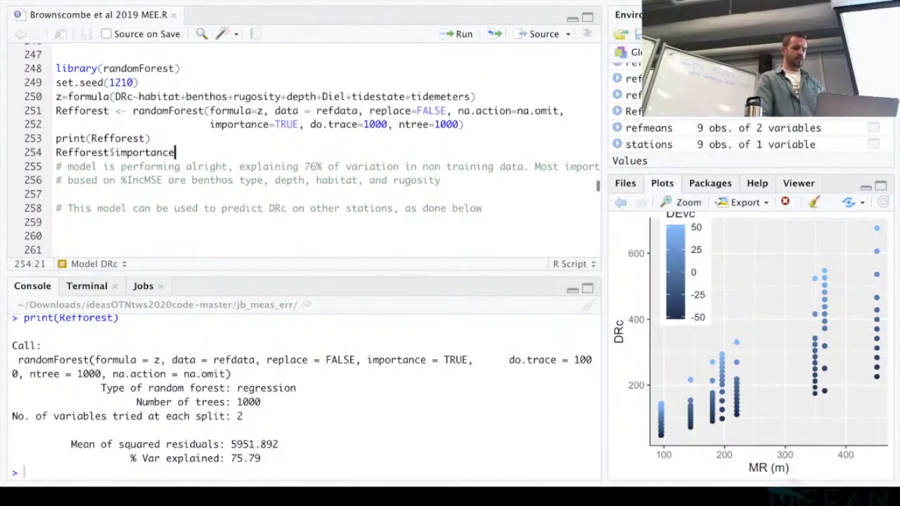
pyautogui.hotkey('ctrl', 'Return')
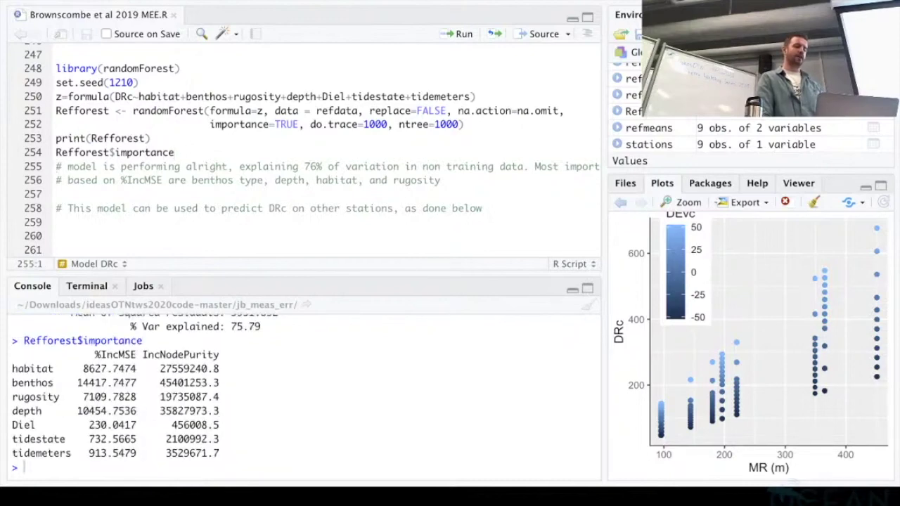
pyautogui.click(175, 151)
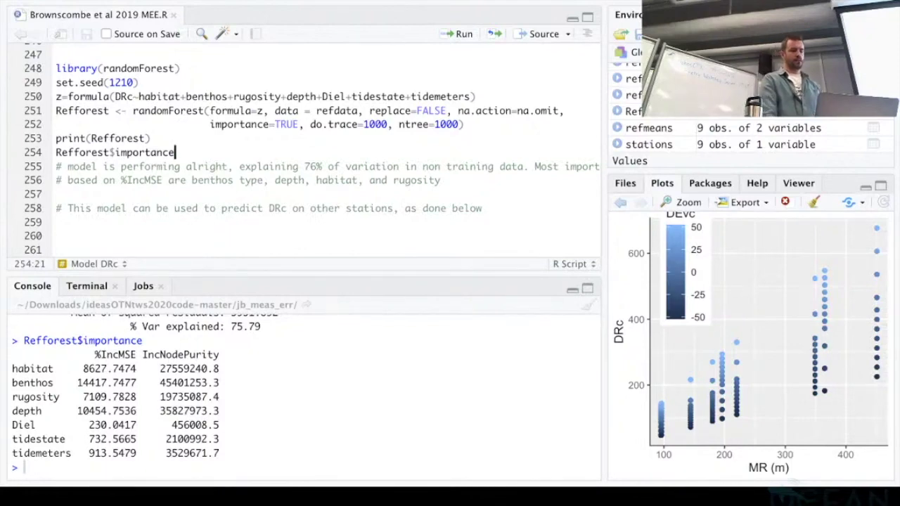
# Scroll the script down to the '#animal detections ####' section
pyautogui.scroll(-1, 313, 148)
pyautogui.scroll(-3, 313, 148)
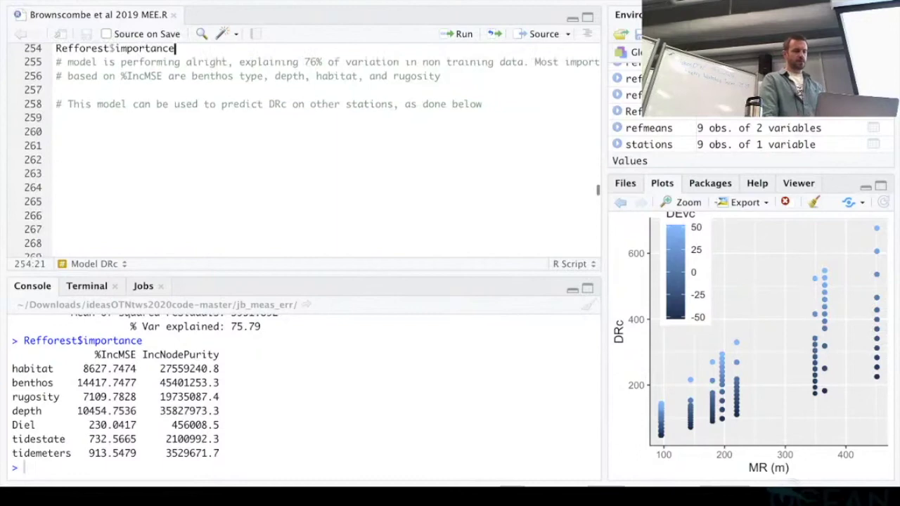
pyautogui.scroll(-5, 313, 148)
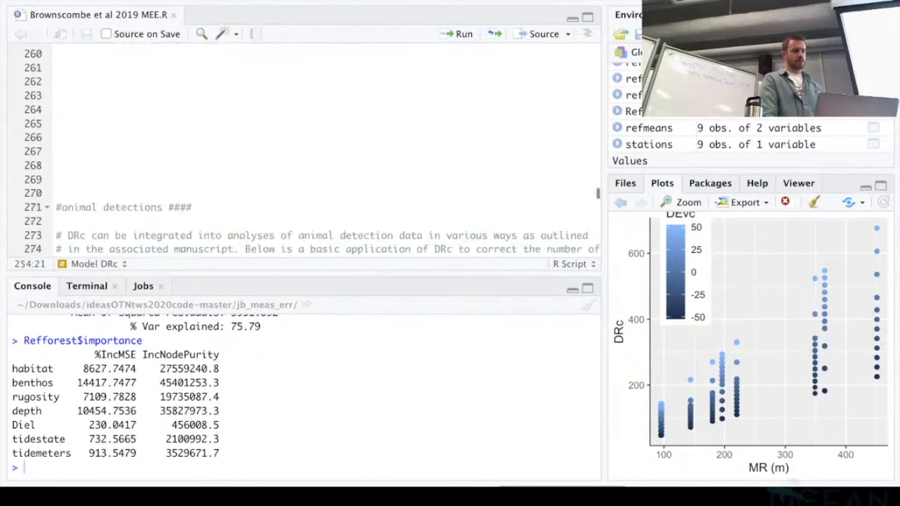
pyautogui.scroll(-2, 313, 148)
pyautogui.scroll(-2, 313, 147)
pyautogui.click(56, 143)
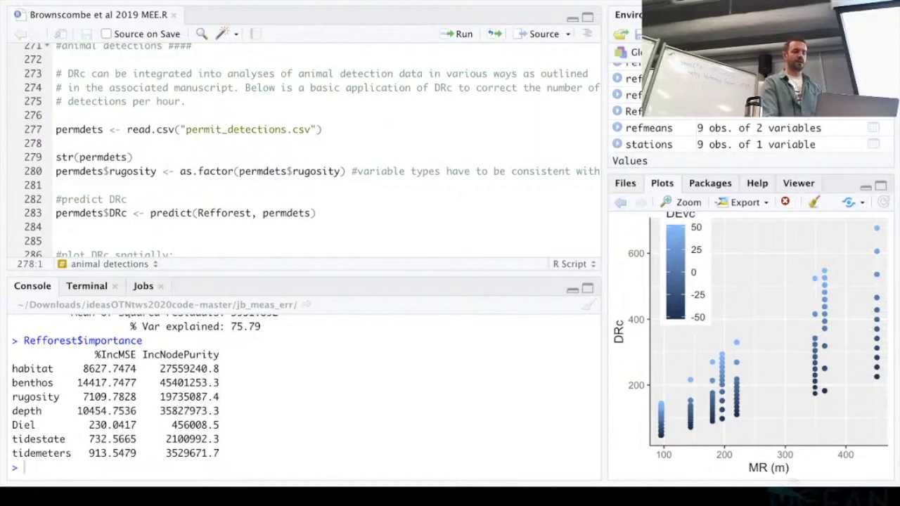
# Highlight the %IncMSE and IncNodePurity columns of the Refforest importance output
pyautogui.moveTo(137, 354); pyautogui.dragTo(95, 355)
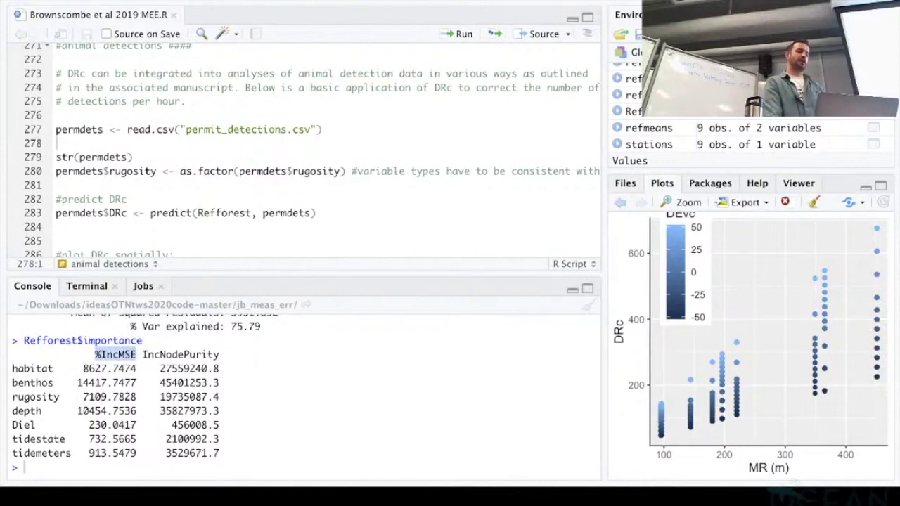
pyautogui.press('Escape')
pyautogui.moveTo(219, 354); pyautogui.dragTo(142, 354)
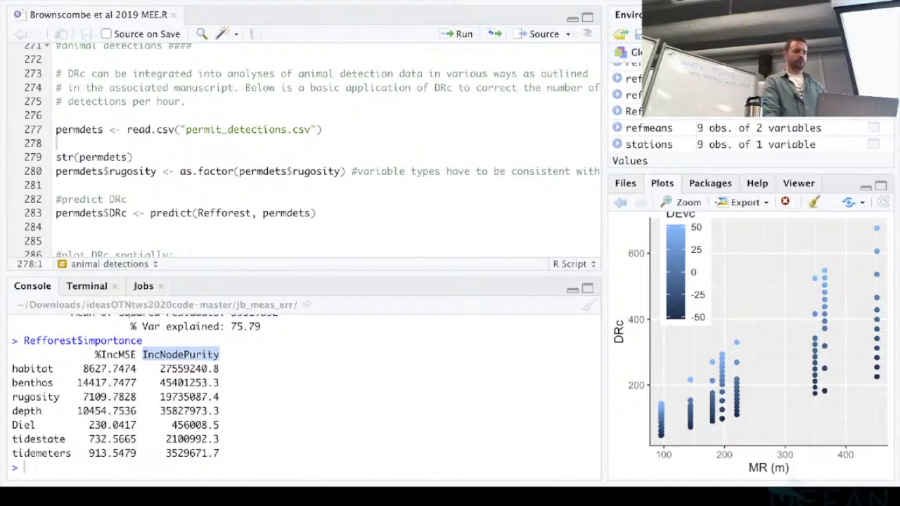
# Place the caret on the line that reads permit_detections.csv
pyautogui.scroll(-2, 302, 147)
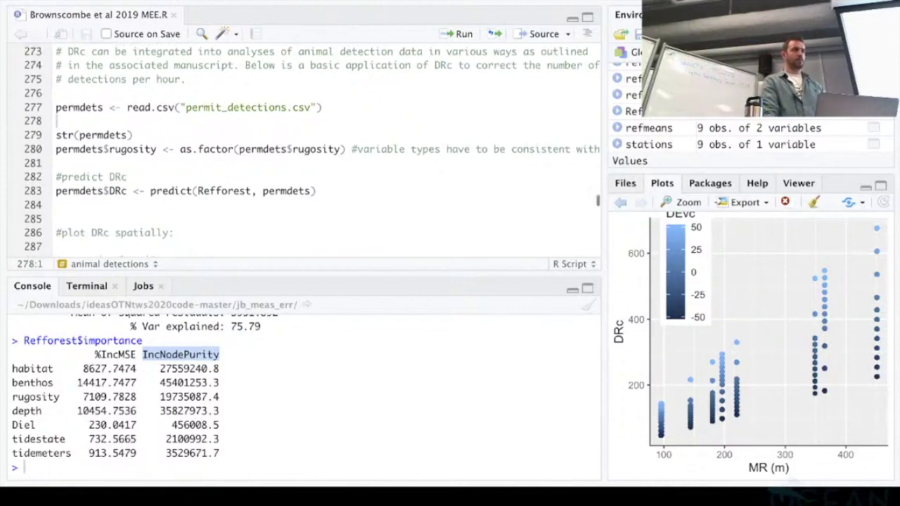
pyautogui.scroll(-2, 312, 149)
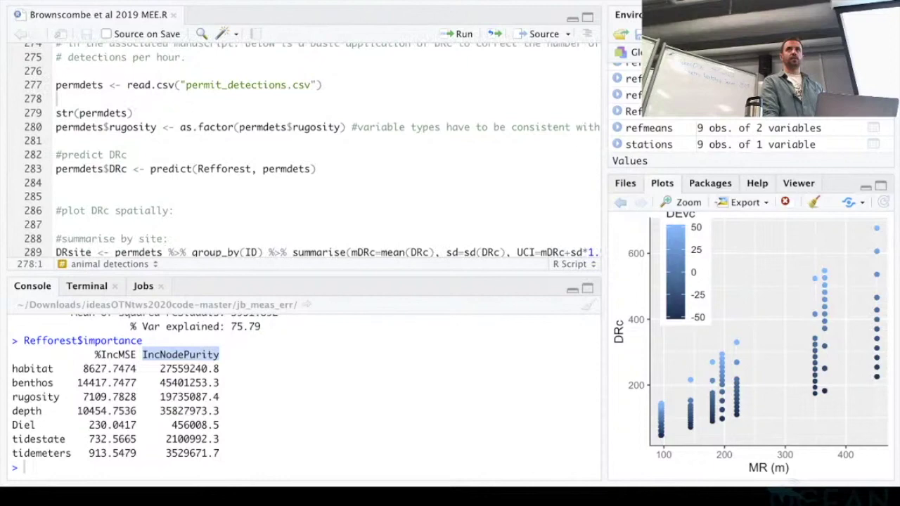
pyautogui.scroll(-1, 312, 149)
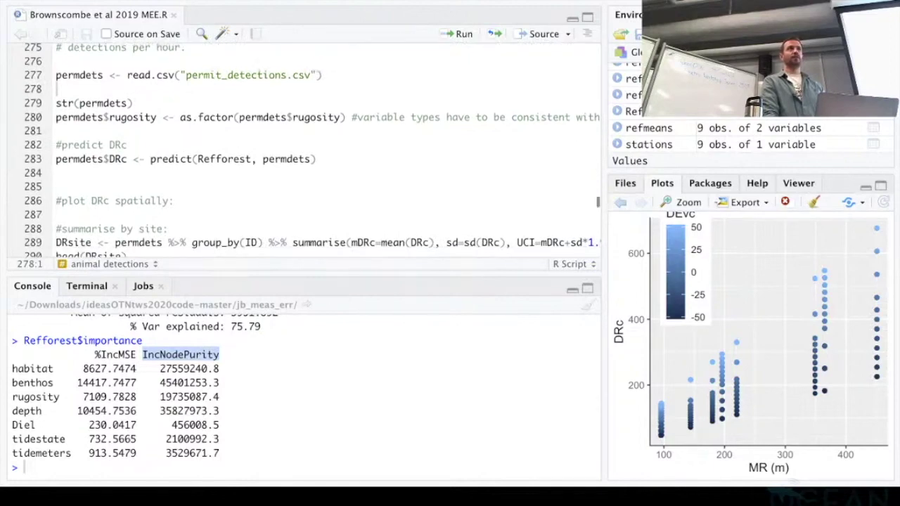
pyautogui.scroll(1, 312, 150)
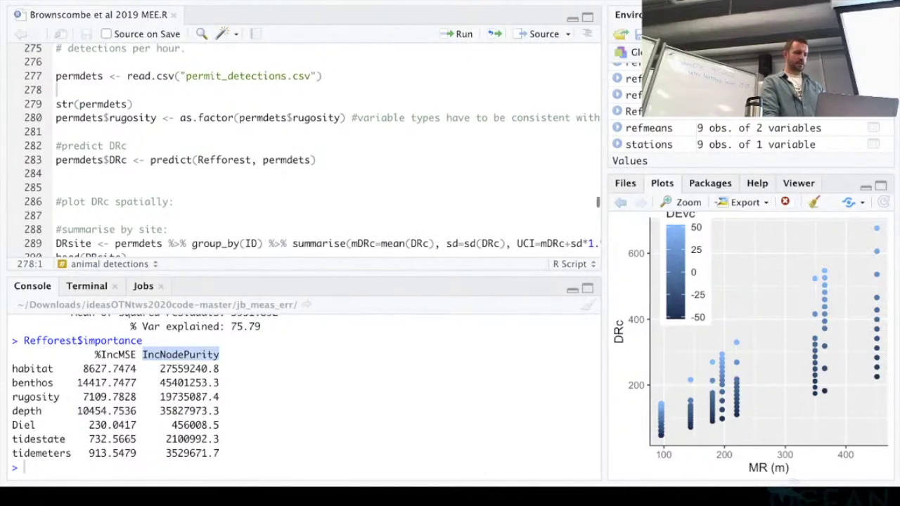
pyautogui.scroll(-3, 312, 150)
pyautogui.scroll(4, 312, 149)
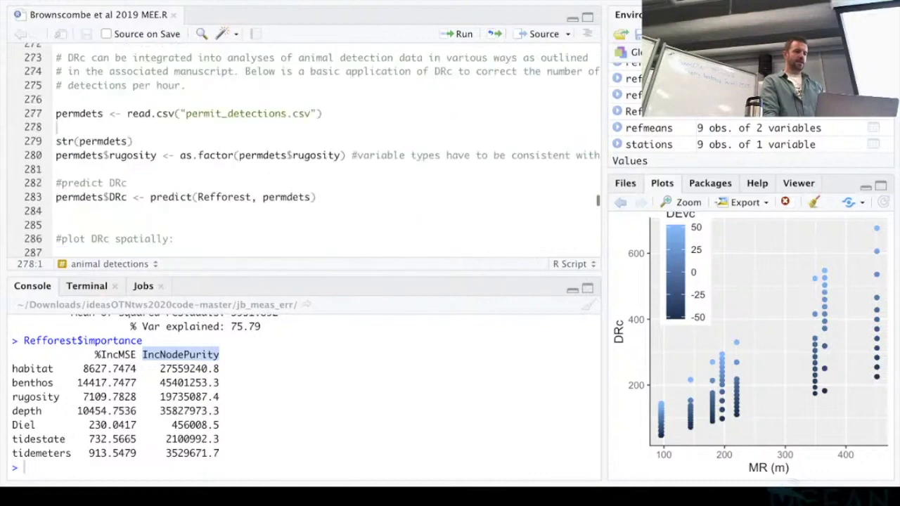
pyautogui.scroll(-10, 312, 150)
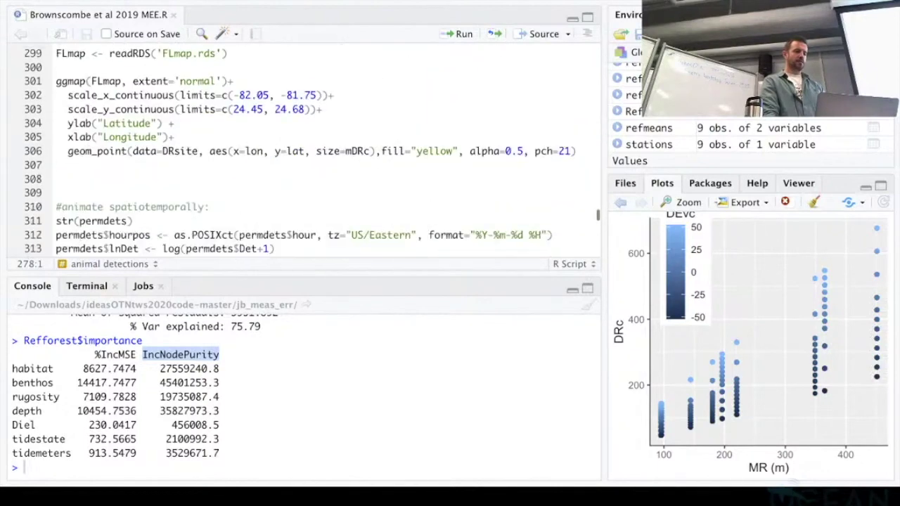
pyautogui.scroll(13, 312, 150)
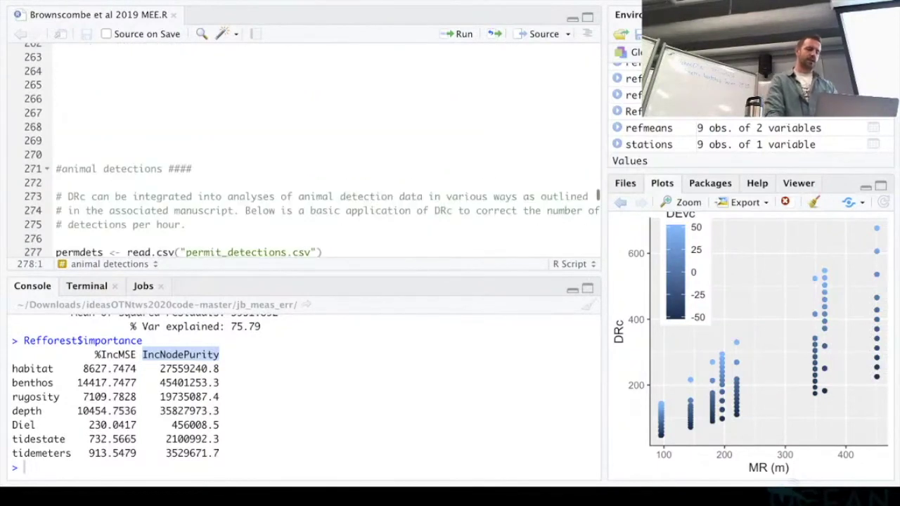
pyautogui.scroll(-1, 312, 150)
pyautogui.click(216, 168)
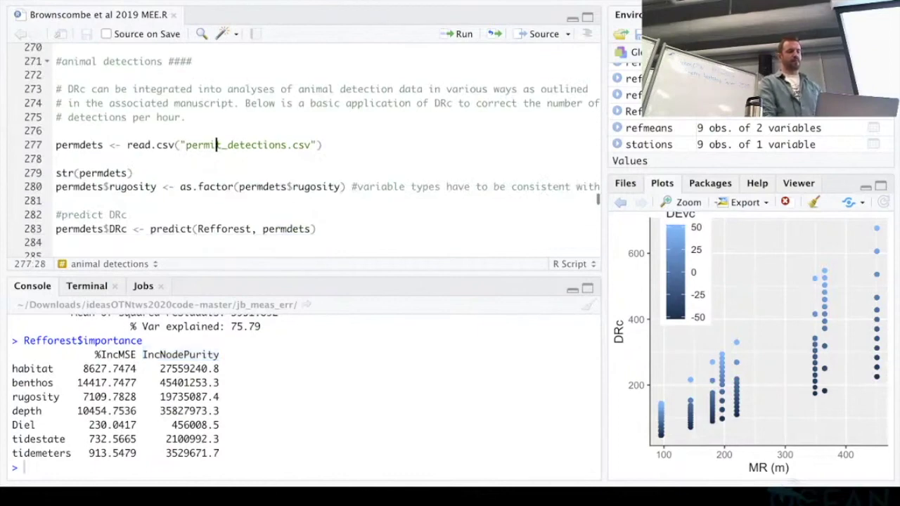
pyautogui.scroll(-2, 312, 150)
pyautogui.scroll(-2, 312, 150)
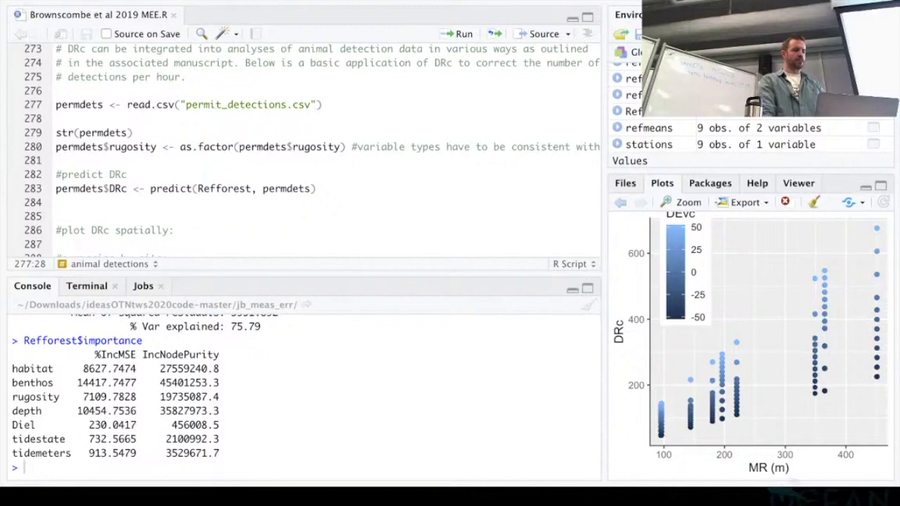
# Read permit_detections.csv into permdets, print str(permdets), and convert rugosity with as.factor
pyautogui.hotkey('ctrl', 'Return')
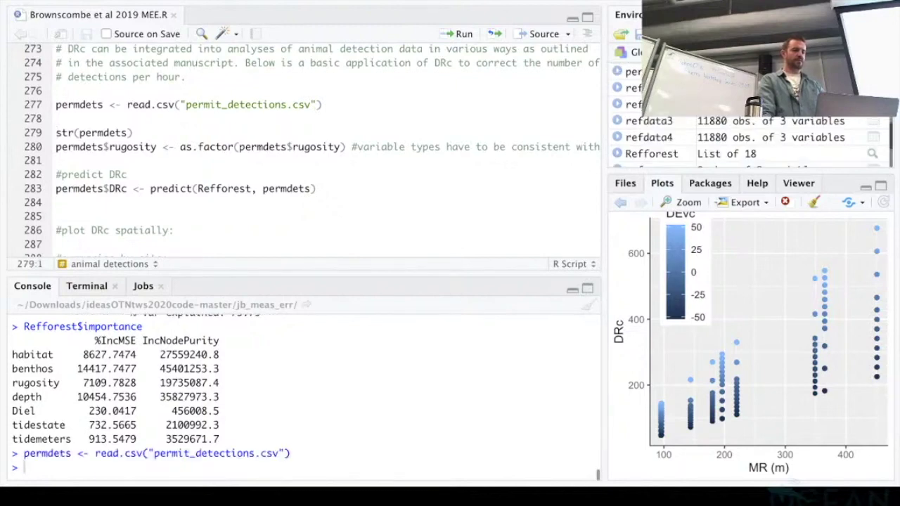
pyautogui.scroll(-1, 312, 150)
pyautogui.hotkey('ctrl', 'Return')
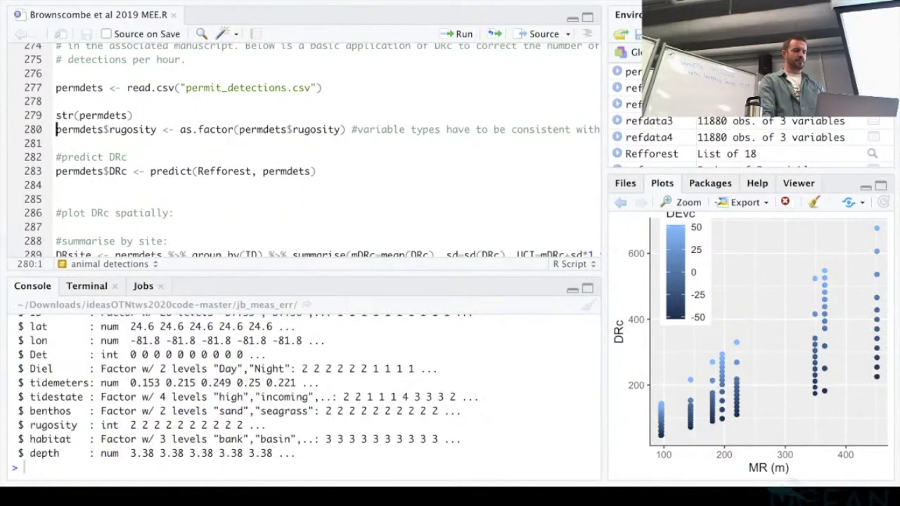
pyautogui.hotkey('ctrl', 'Return')
pyautogui.scroll(-2, 312, 150)
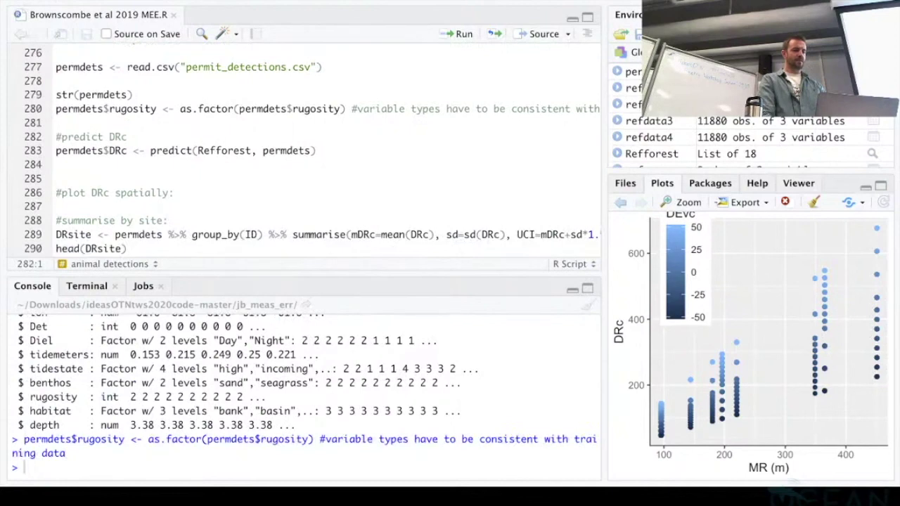
pyautogui.hscroll(1, 312, 150)
pyautogui.hscroll(-1, 314, 150)
pyautogui.scroll(-1, 314, 150)
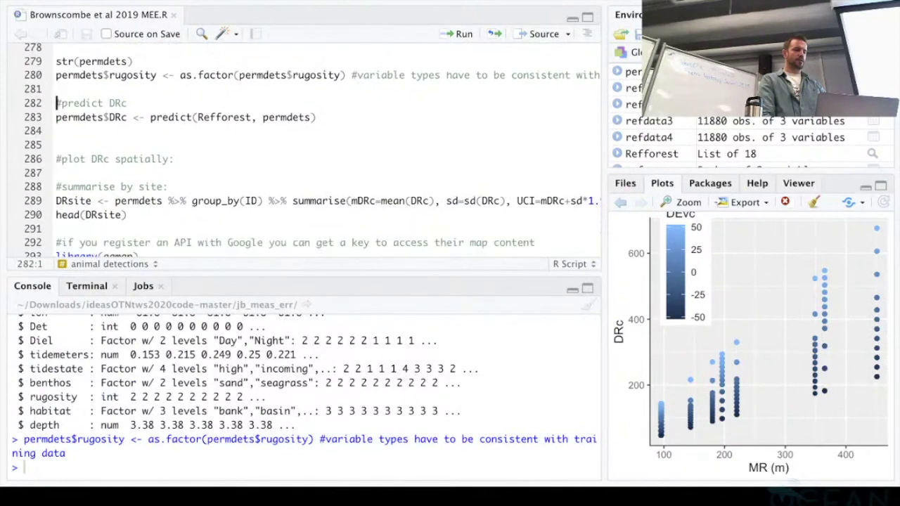
pyautogui.scroll(1, 313, 150)
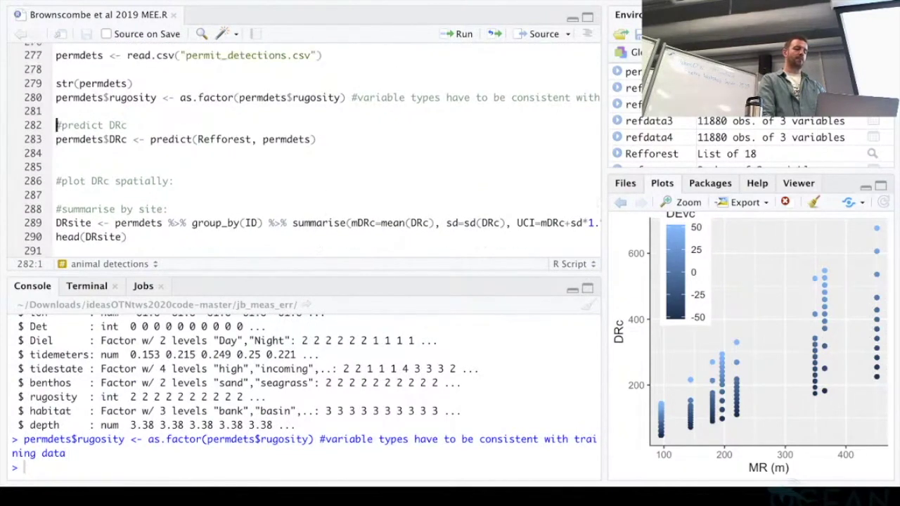
# Review the as.factor(permdets$rugosity) line and rerun the rugosity factor conversion
pyautogui.click(152, 97)
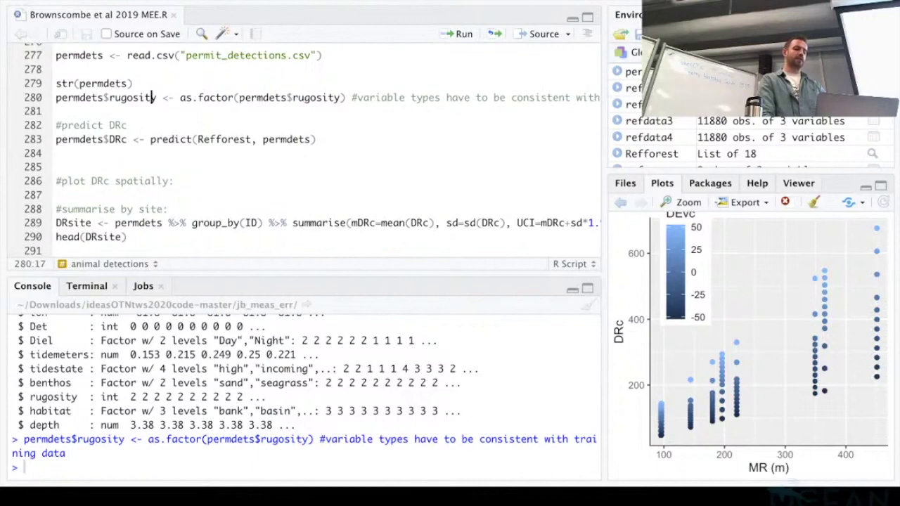
pyautogui.click(104, 97)
pyautogui.moveTo(104, 97); pyautogui.dragTo(56, 97)
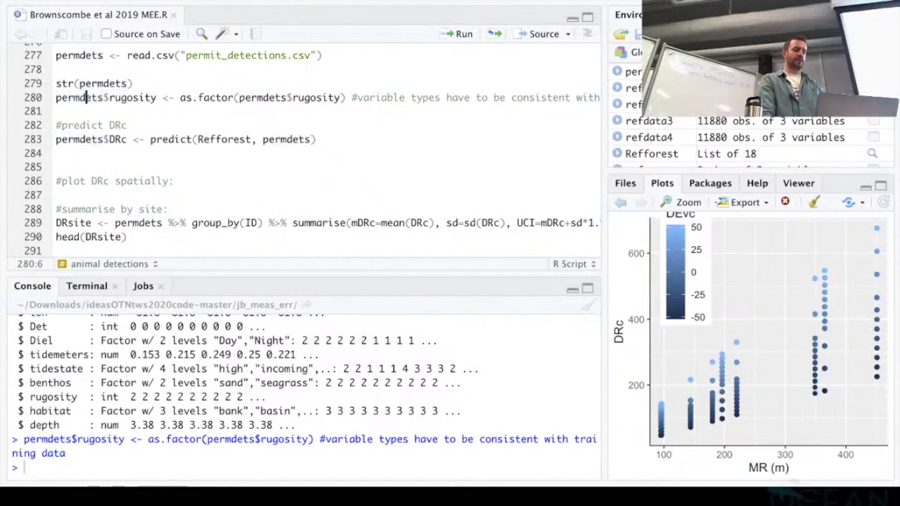
pyautogui.click(65, 97)
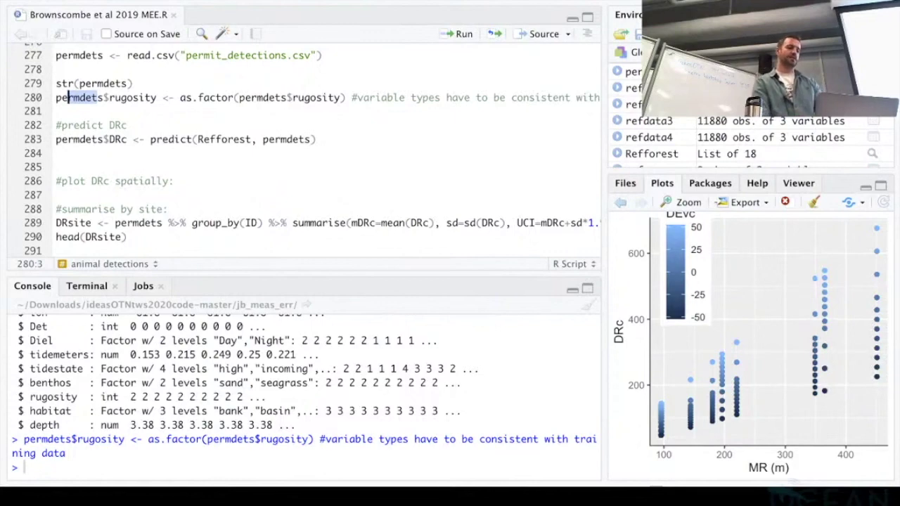
pyautogui.click(174, 181)
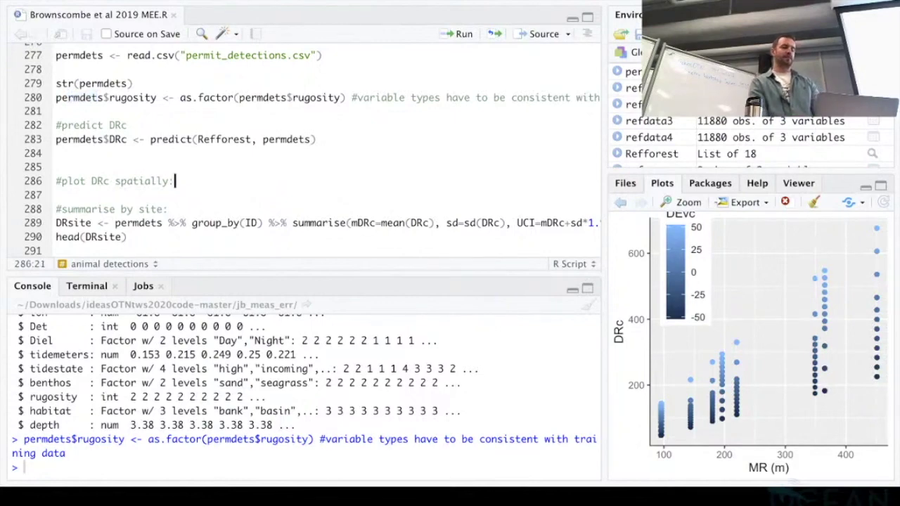
pyautogui.moveTo(338, 97); pyautogui.dragTo(268, 97)
pyautogui.click(239, 97)
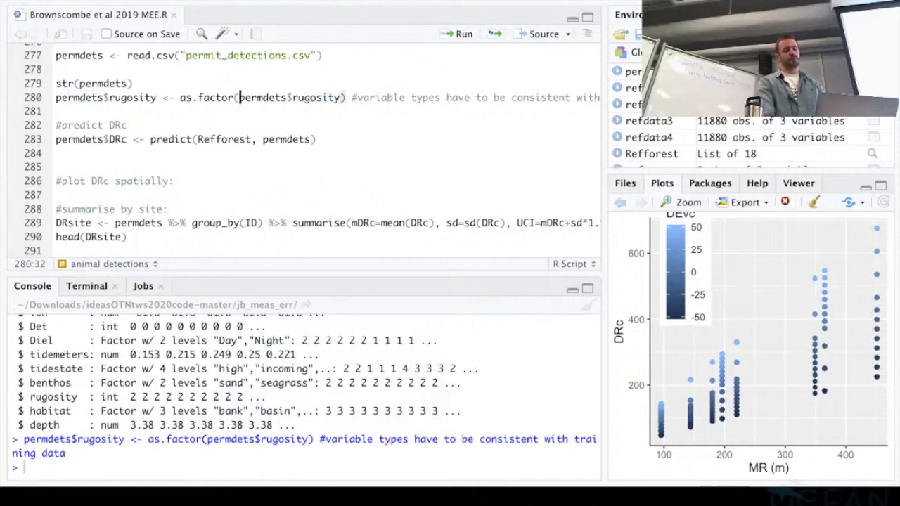
pyautogui.hotkey('ctrl', 'Return')
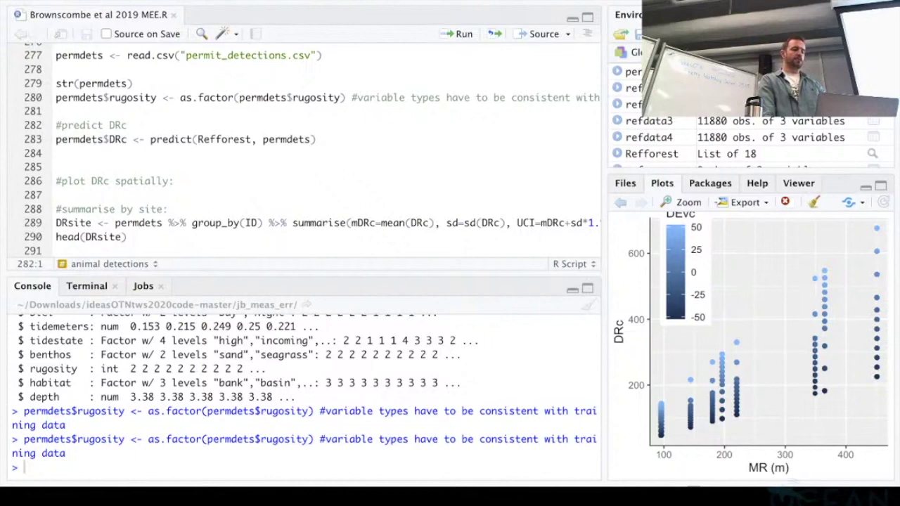
pyautogui.moveTo(251, 139); pyautogui.dragTo(203, 139)
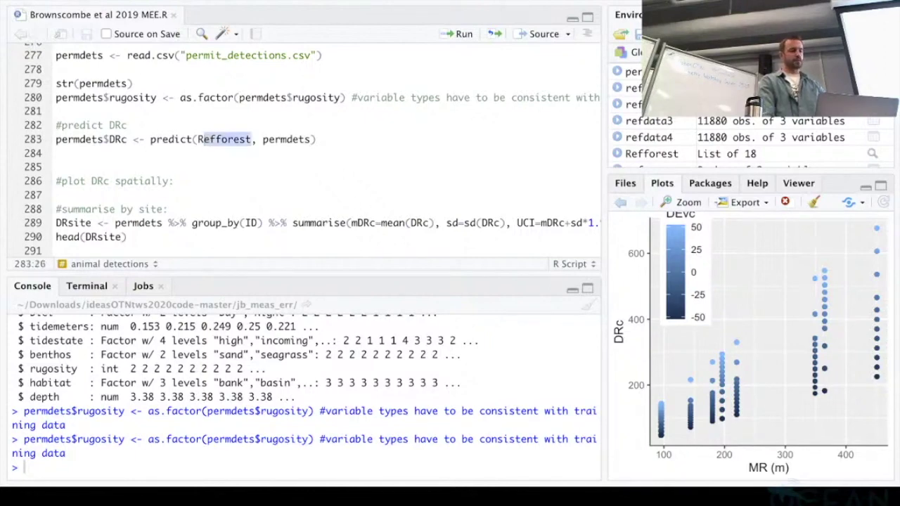
# Run the Refforest prediction to add a DRc column to permdets
pyautogui.press('Up')
pyautogui.hotkey('ctrl', 'Return')
pyautogui.hotkey('ctrl', 'Return')
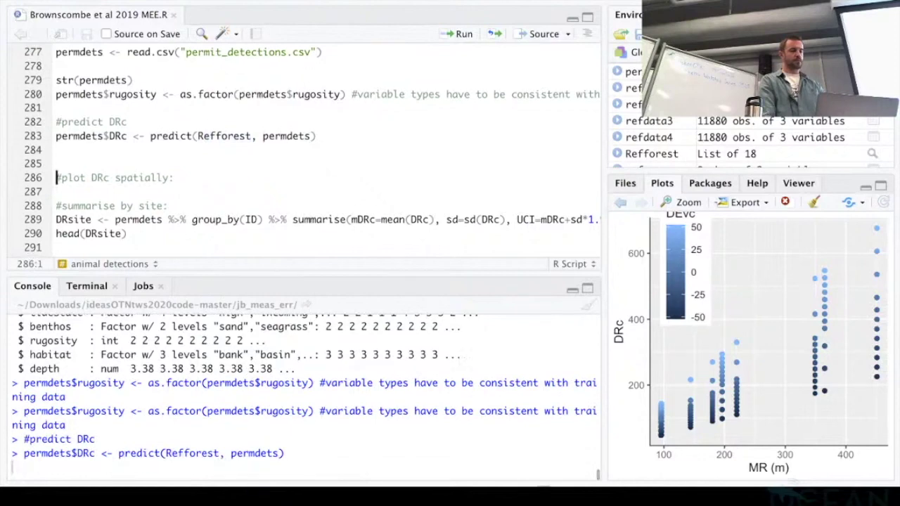
pyautogui.scroll(-2, 302, 148)
# Run the DRsite summarise line giving per-site mean DRc, sd, UCI and LCI
pyautogui.click(169, 149)
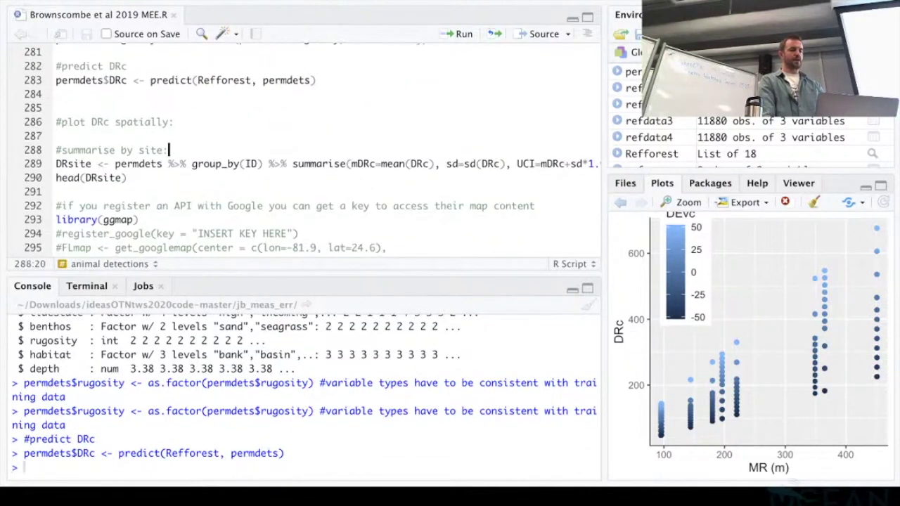
pyautogui.scroll(-1, 312, 150)
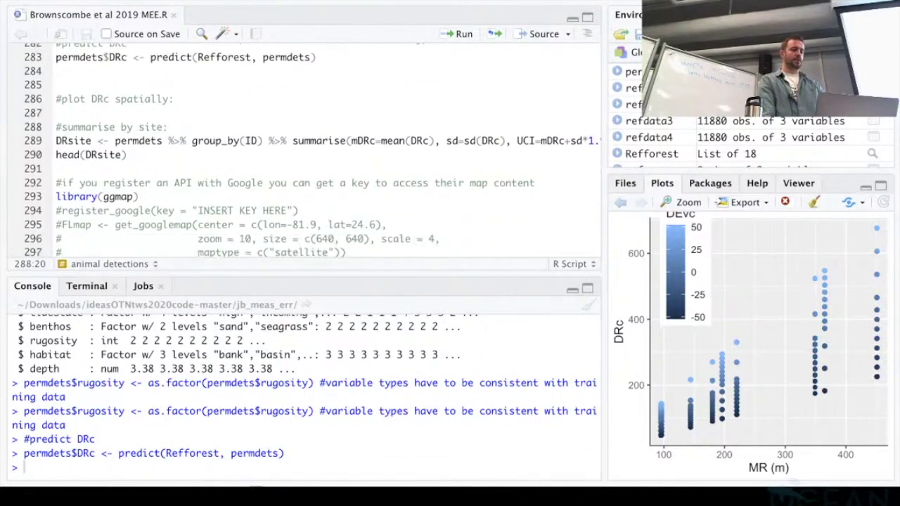
pyautogui.scroll(2, 302, 147)
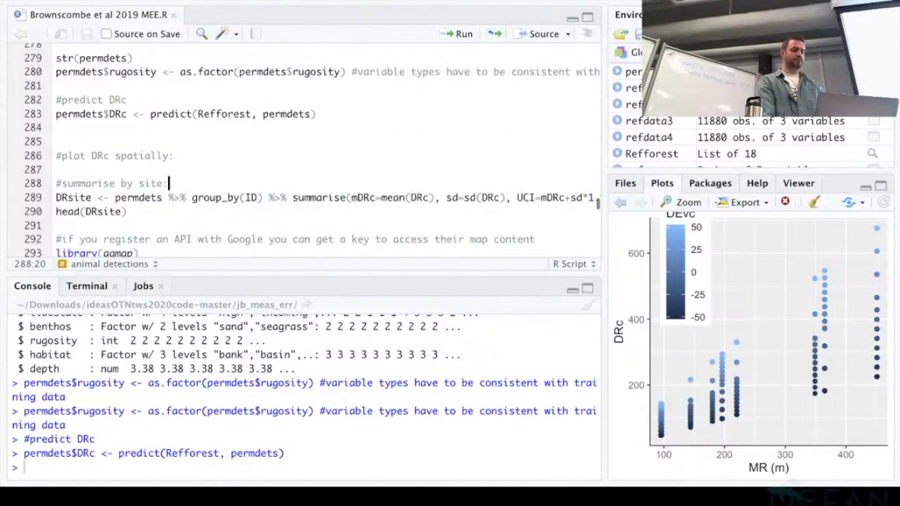
pyautogui.scroll(-2, 302, 148)
pyautogui.scroll(1, 302, 148)
pyautogui.click(144, 144)
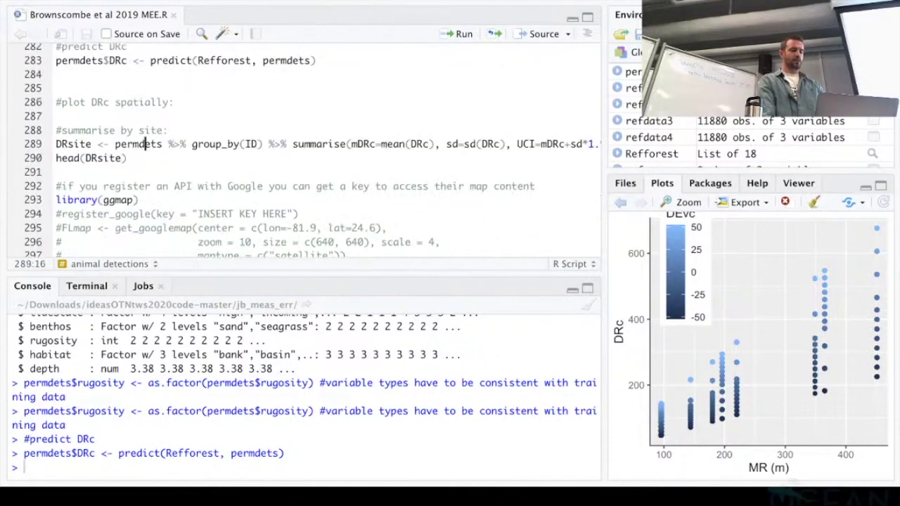
pyautogui.scroll(-3, 312, 150)
pyautogui.scroll(2, 312, 150)
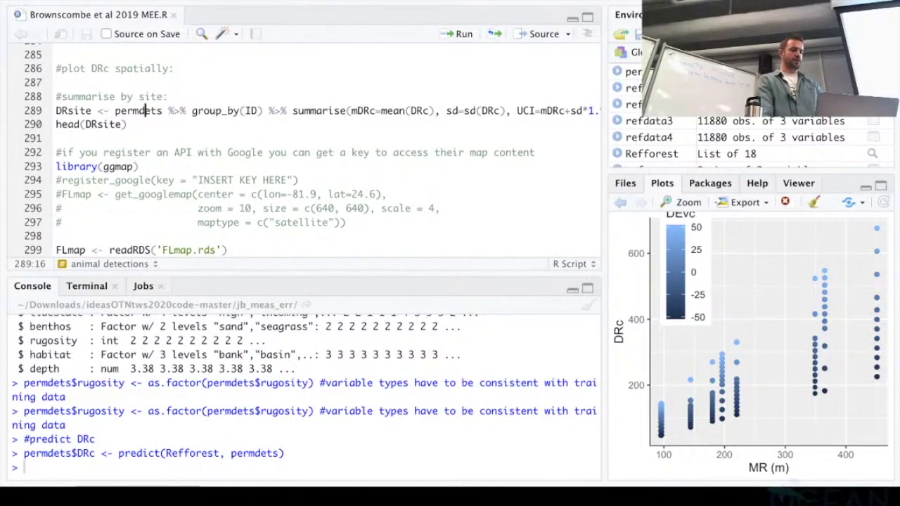
pyautogui.press('super+Return')
# Run head(DRsite) to show the first six sites' mean DRc, sd, UCI, LCI, lat and lon
pyautogui.press('super+Return')
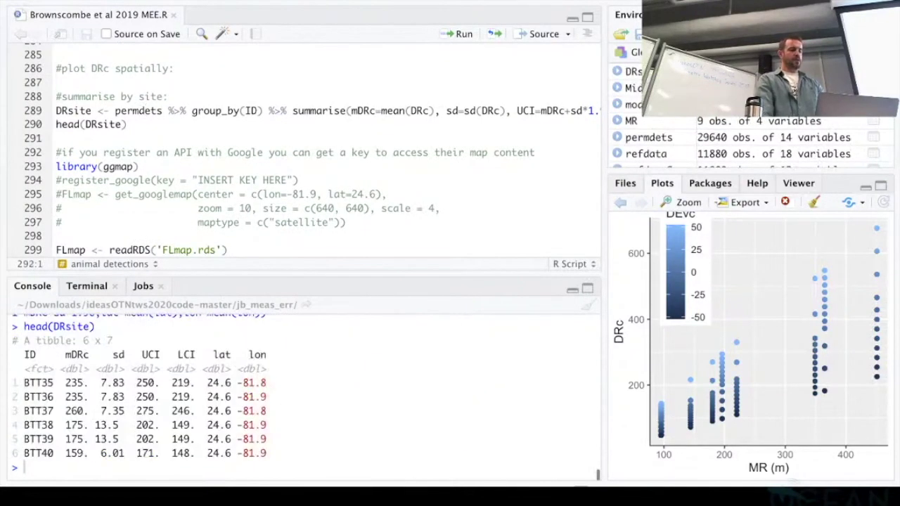
pyautogui.scroll(-2, 302, 148)
pyautogui.press('super+Return')
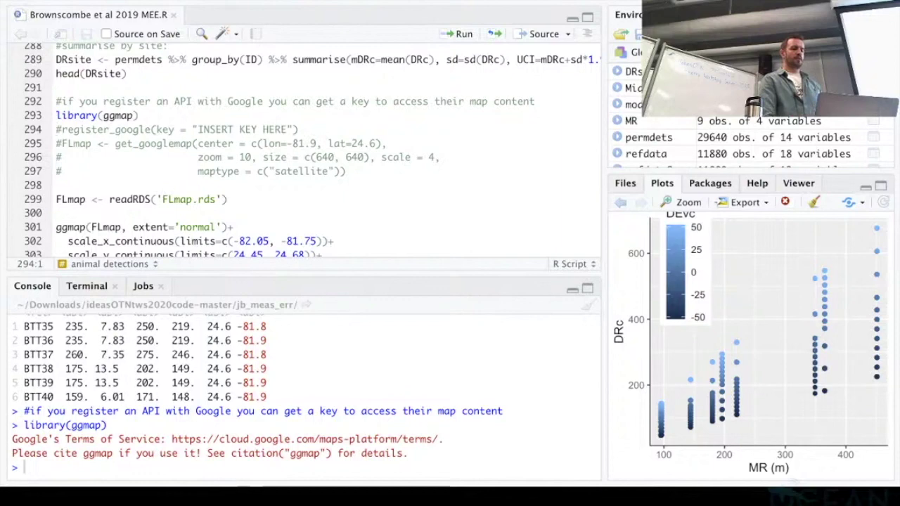
# Run the readRDS line to load the FLmap basemap from FLmap.rds
pyautogui.scroll(-1, 316, 155)
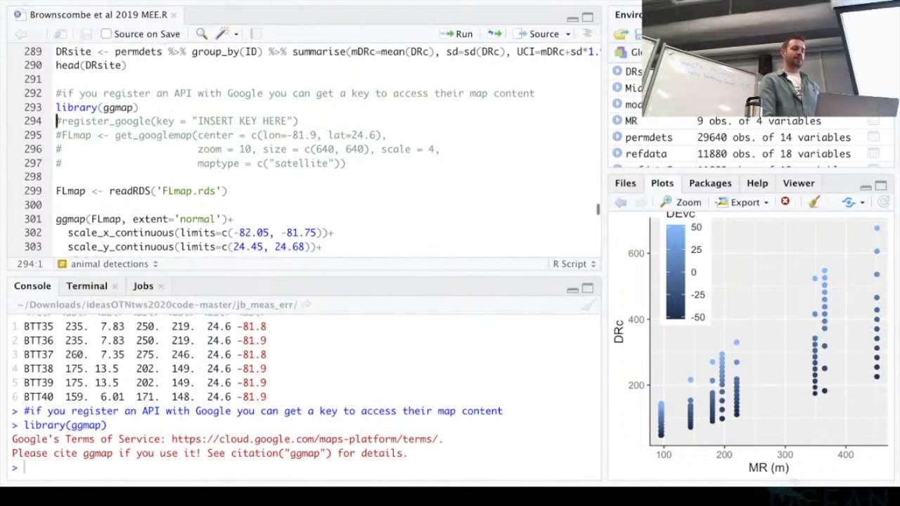
pyautogui.click(227, 199)
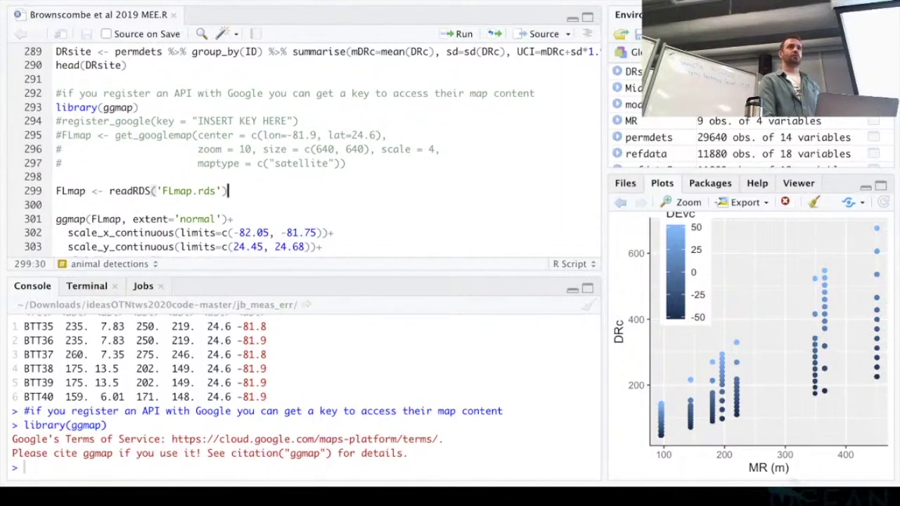
pyautogui.scroll(-1, 312, 151)
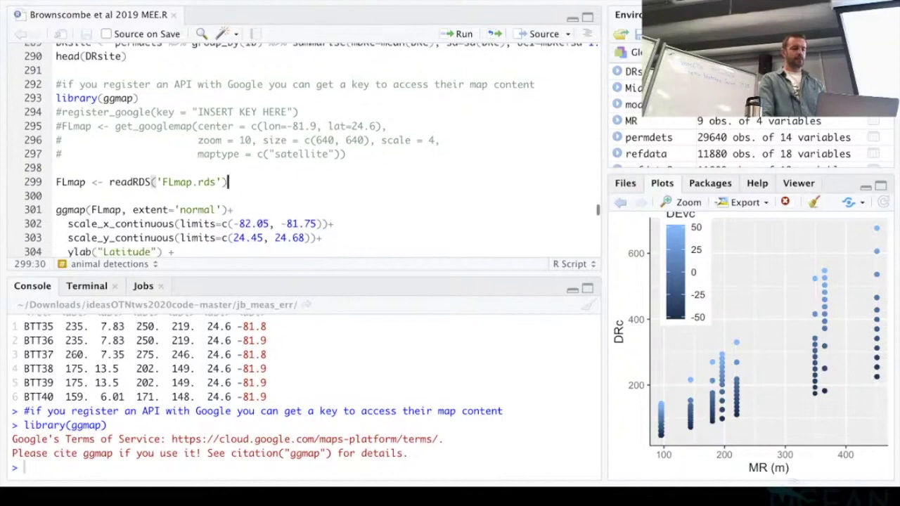
pyautogui.hotkey('ctrl', 'Return')
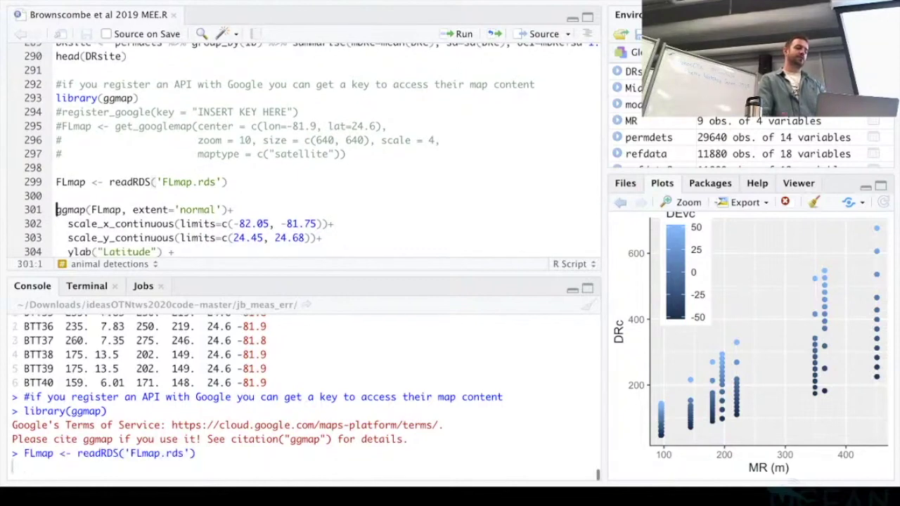
pyautogui.scroll(-2, 316, 148)
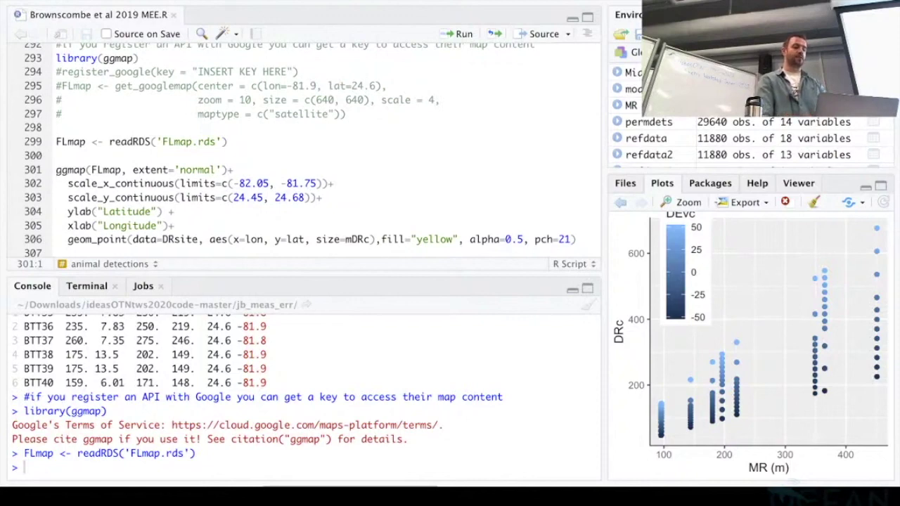
pyautogui.scroll(-1, 312, 147)
pyautogui.scroll(-2, 312, 149)
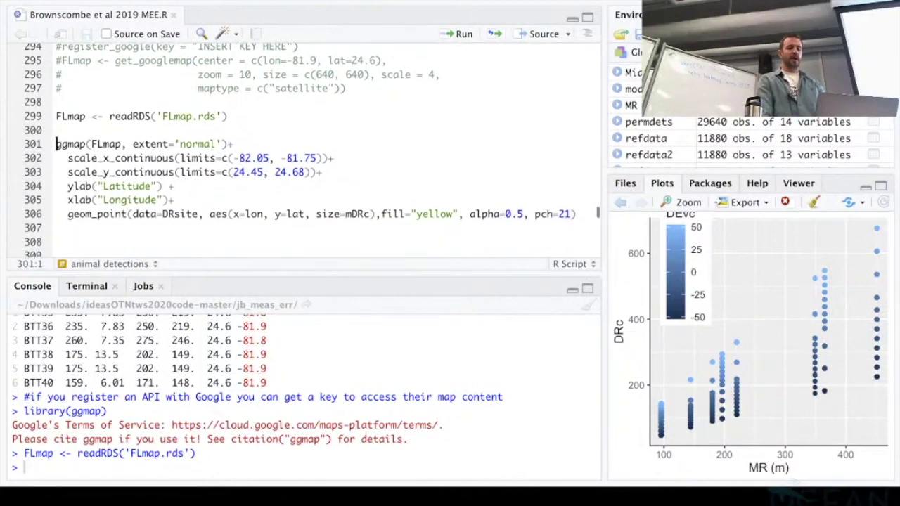
pyautogui.click(234, 143)
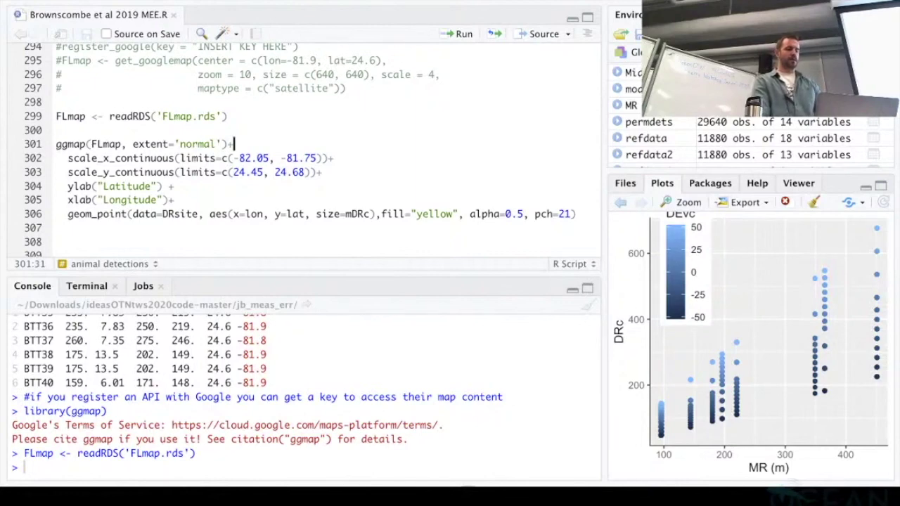
# Run the ggmap block, drawing yellow circles sized by mean DRc (150–300) at each receiver site
pyautogui.hotkey('ctrl', 'Return')
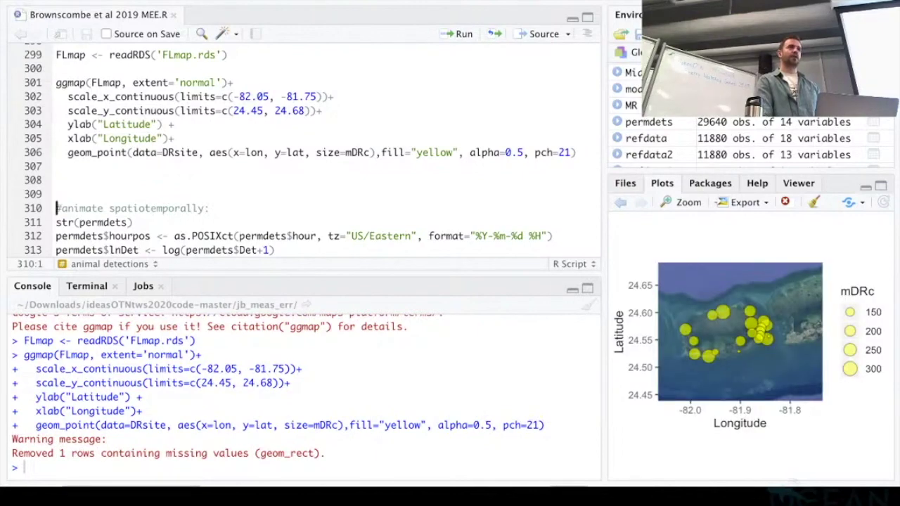
pyautogui.scroll(-5, 309, 151)
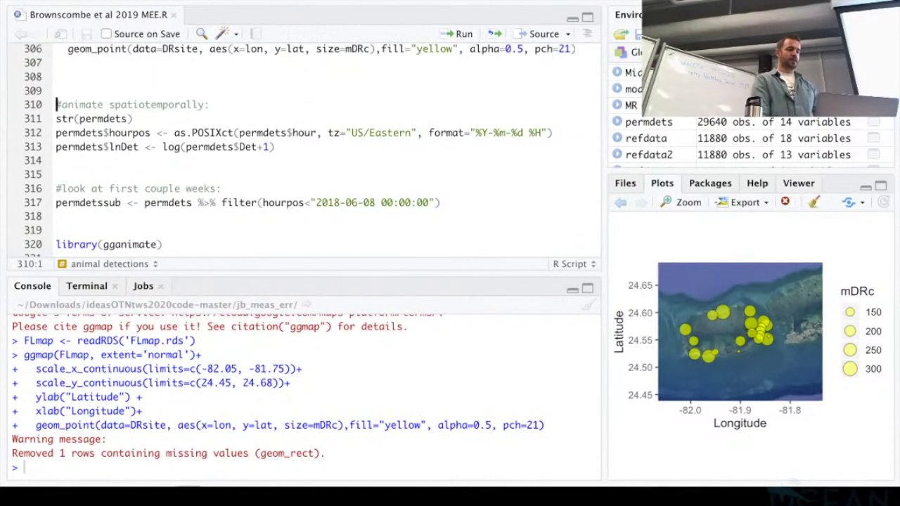
pyautogui.click(133, 118)
pyautogui.scroll(-1, 309, 151)
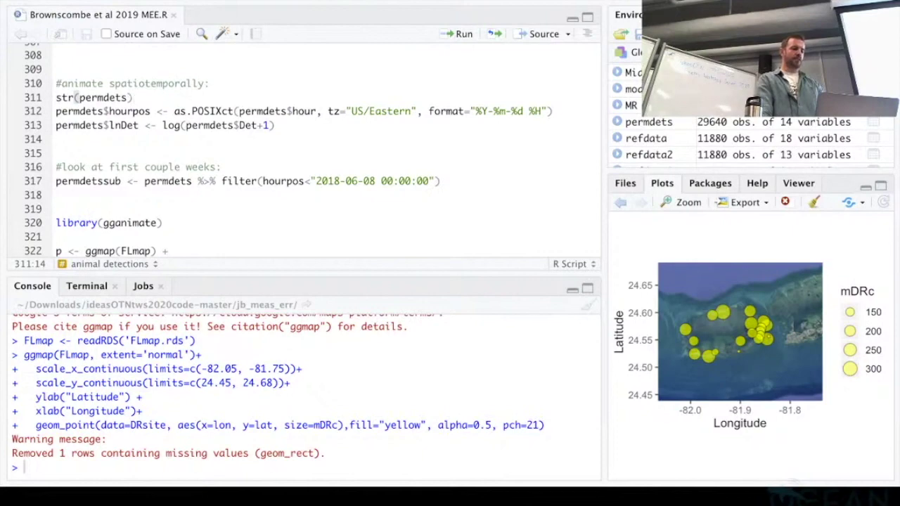
# Check permdets' structure and convert hour into POSIXct hourpos timestamps, rerunning the conversion
pyautogui.hotkey('ctrl', 'Return')
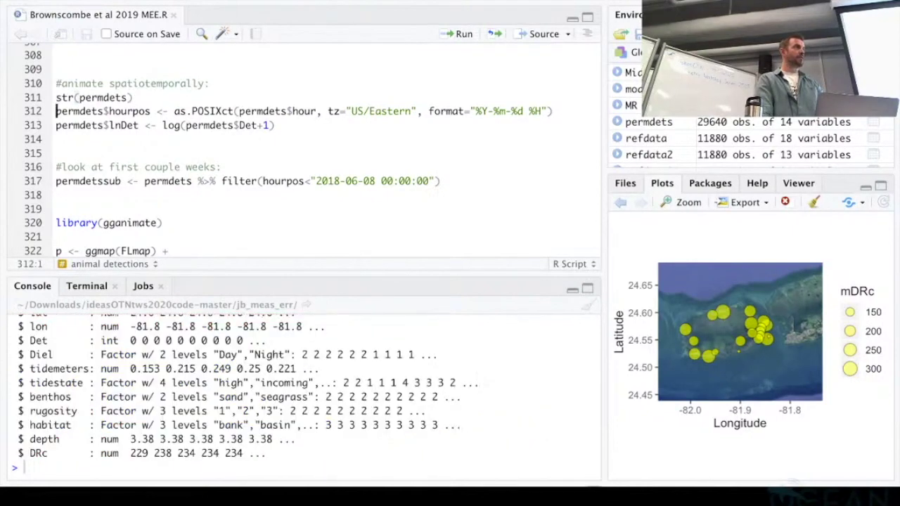
pyautogui.hotkey('ctrl', 'Return')
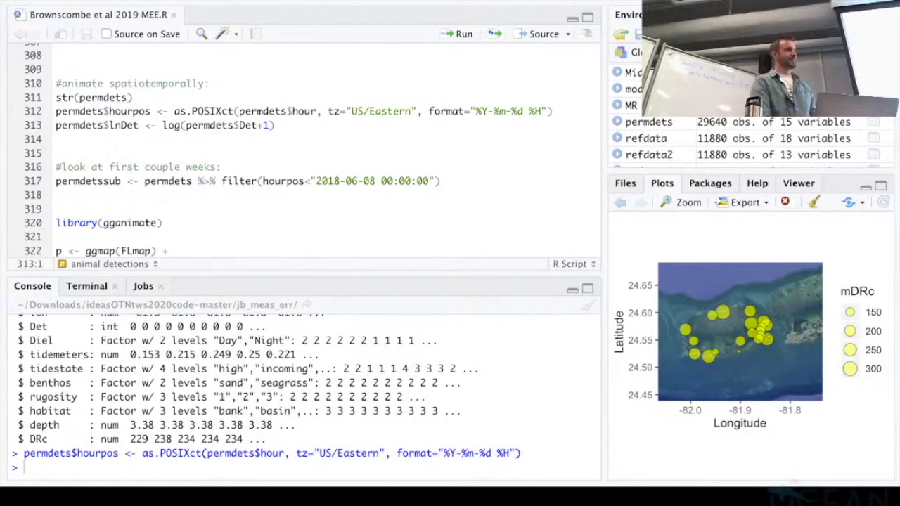
pyautogui.scroll(1, 312, 151)
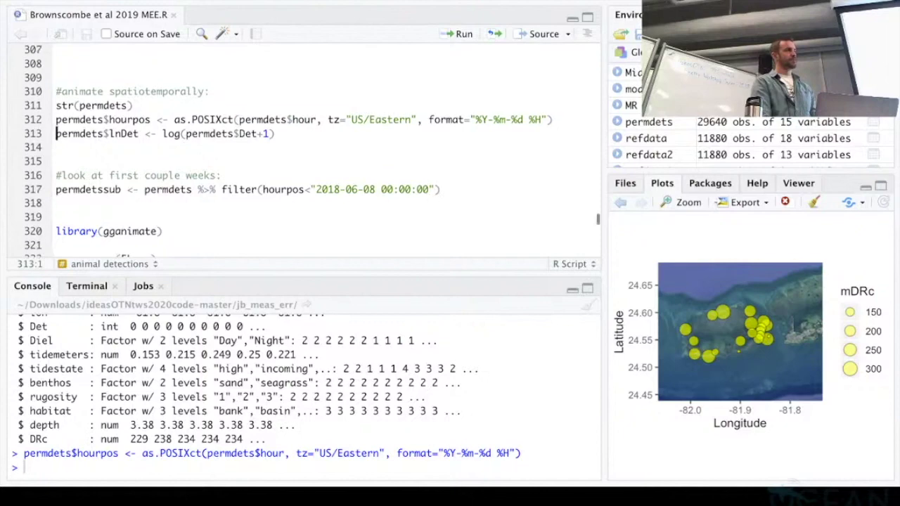
pyautogui.scroll(-1, 312, 151)
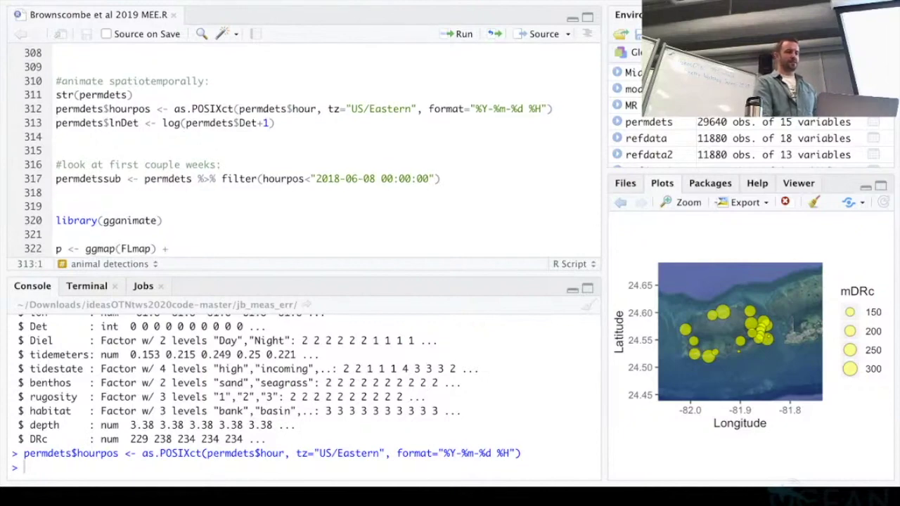
pyautogui.click(216, 109)
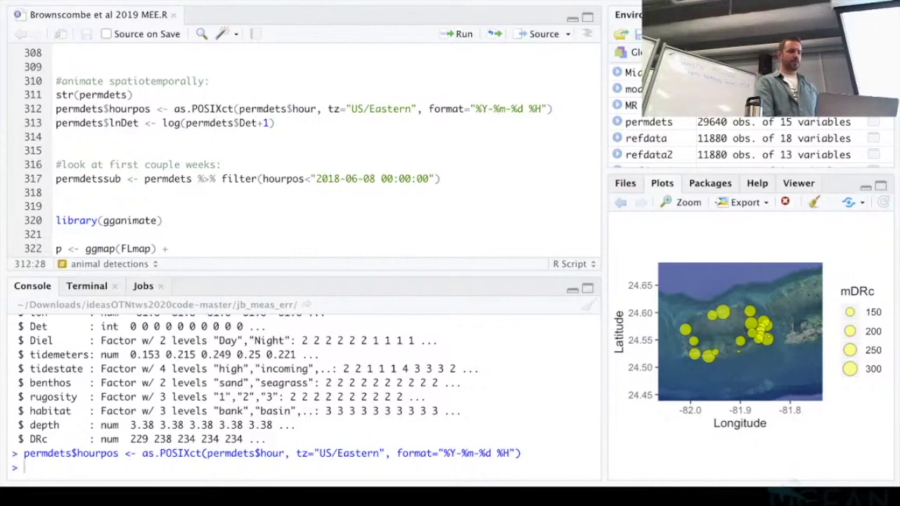
pyautogui.scroll(-1, 216, 108)
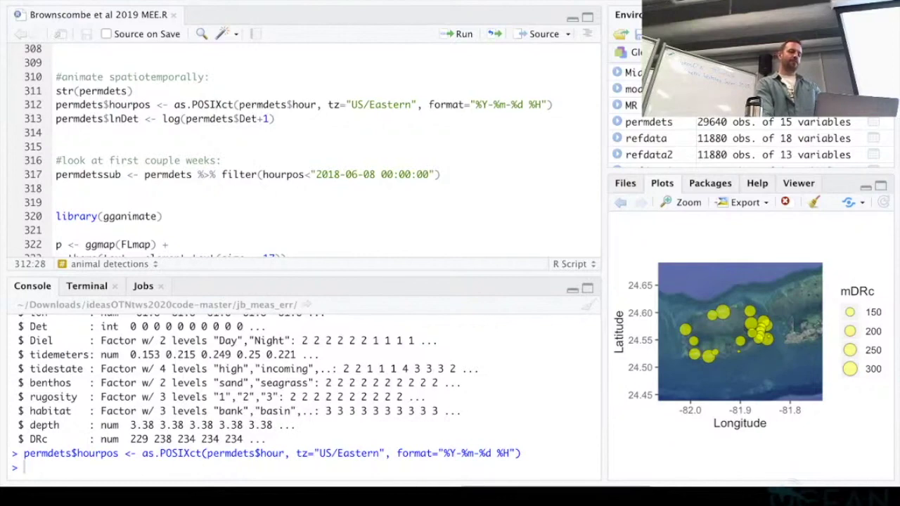
pyautogui.hotkey('ctrl', 'Return')
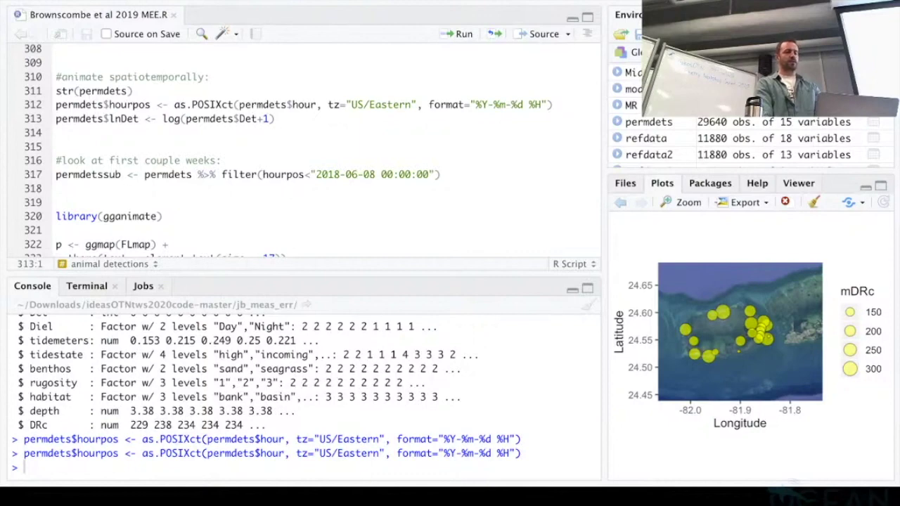
# Add the log-transformed detection column lnDet, bringing permdets to 16 variables
pyautogui.scroll(-1, 310, 147)
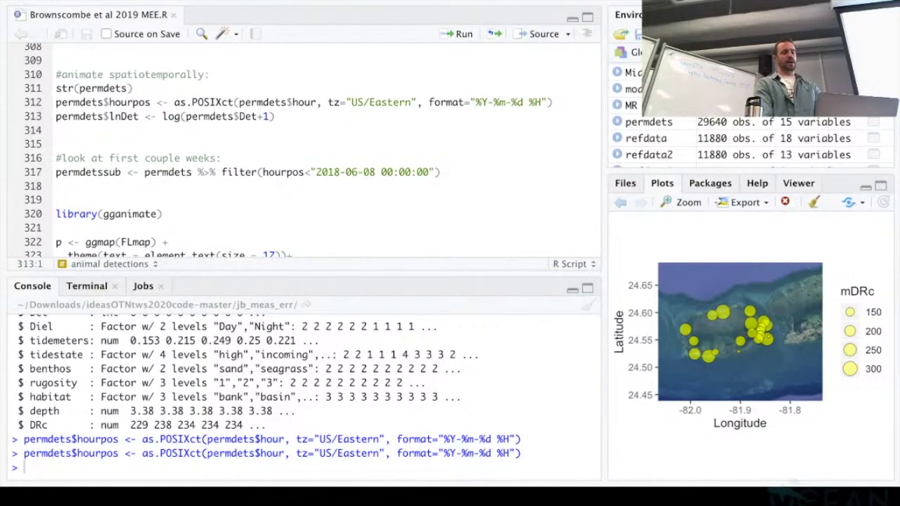
pyautogui.hotkey('ctrl', 'Return')
pyautogui.scroll(-1, 309, 147)
pyautogui.scroll(-1, 309, 147)
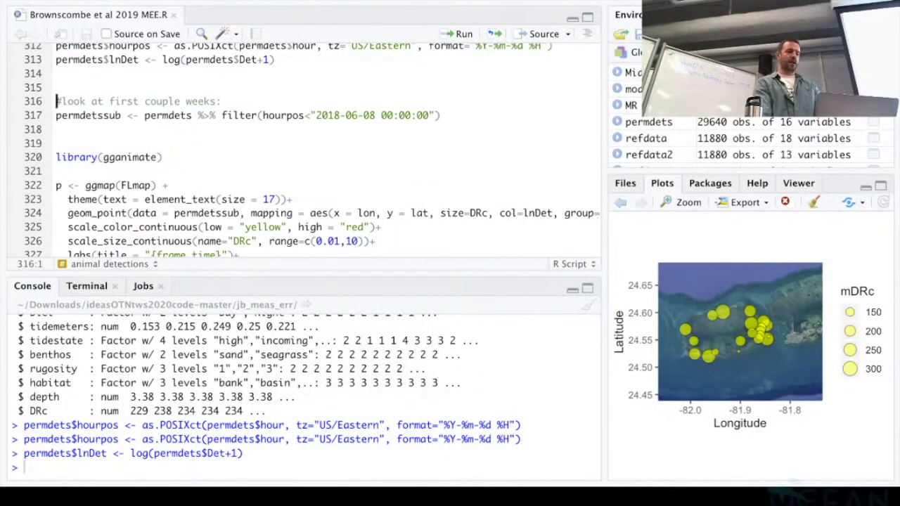
# Subset detections before 2018-06-08 into permdetssub, load gganimate, and build the animated map p
pyautogui.hotkey('ctrl', 'Return')
pyautogui.hotkey('ctrl', 'Return')
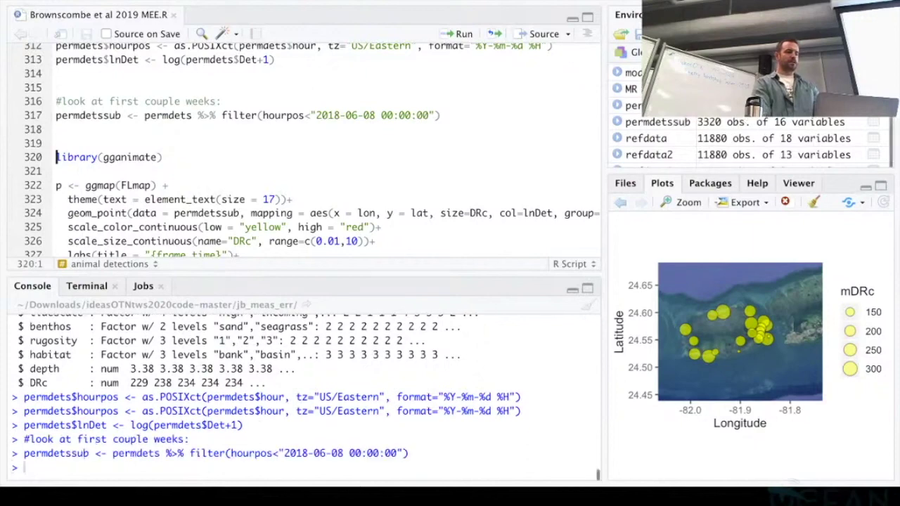
pyautogui.scroll(-3, 309, 147)
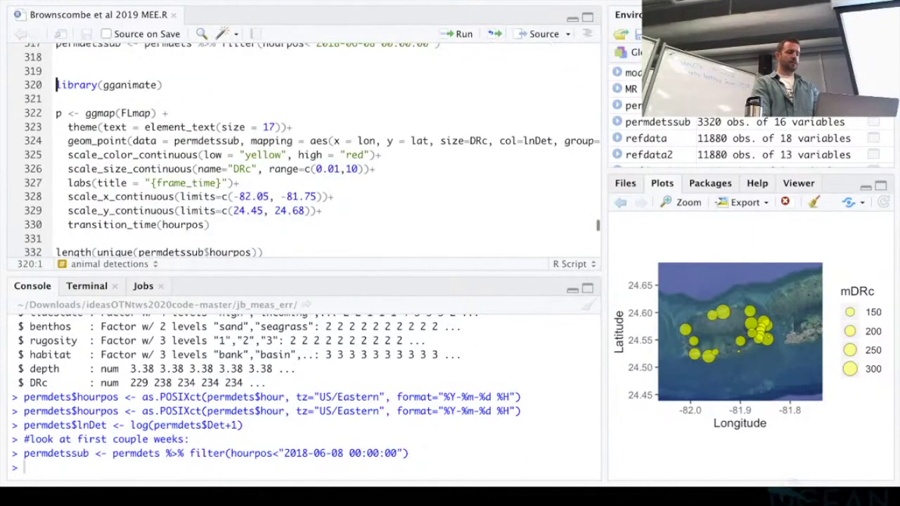
pyautogui.hotkey('ctrl', 'Return')
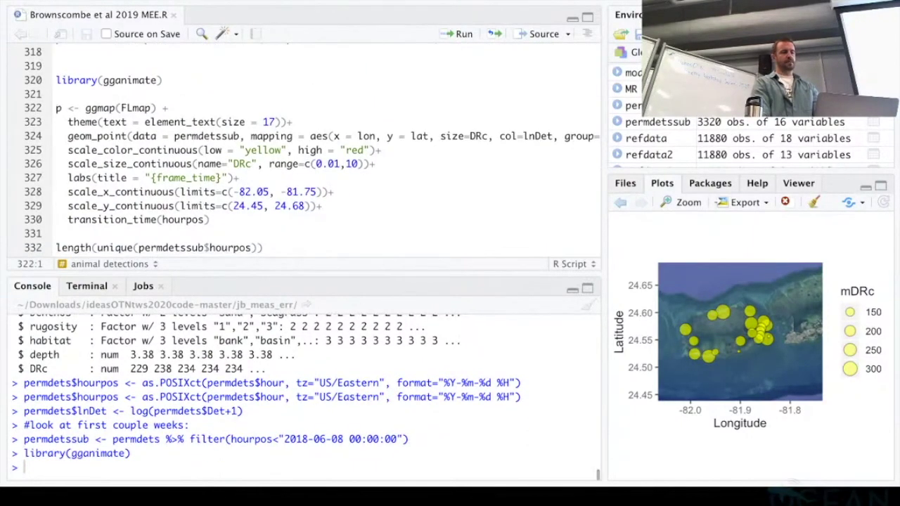
pyautogui.scroll(-2, 309, 148)
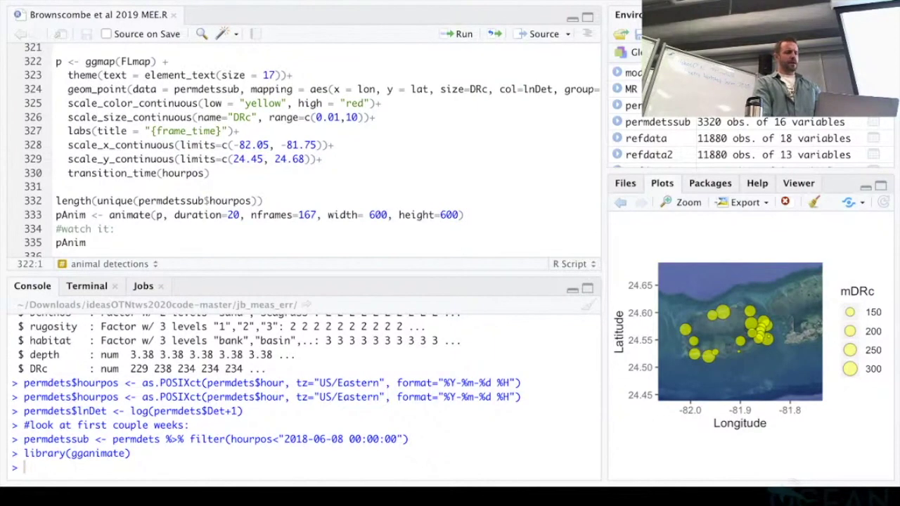
pyautogui.click(211, 173)
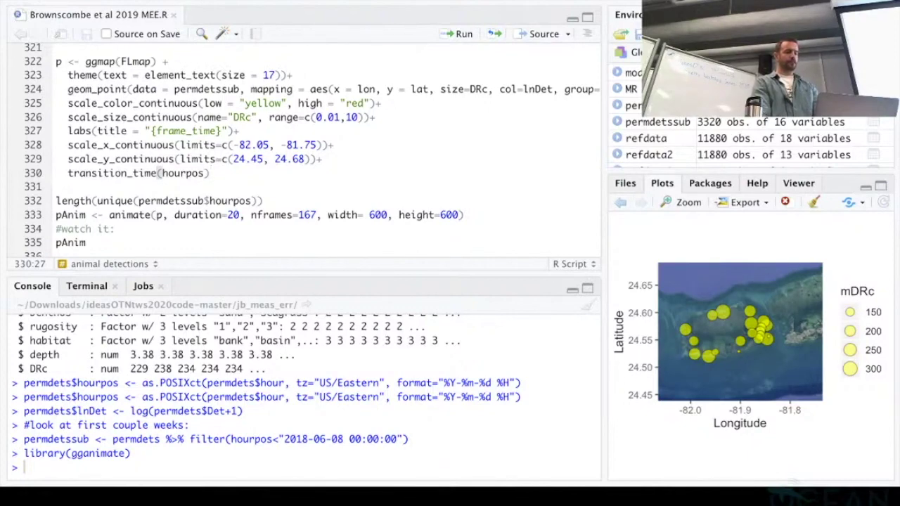
pyautogui.hotkey('ctrl', 'Return')
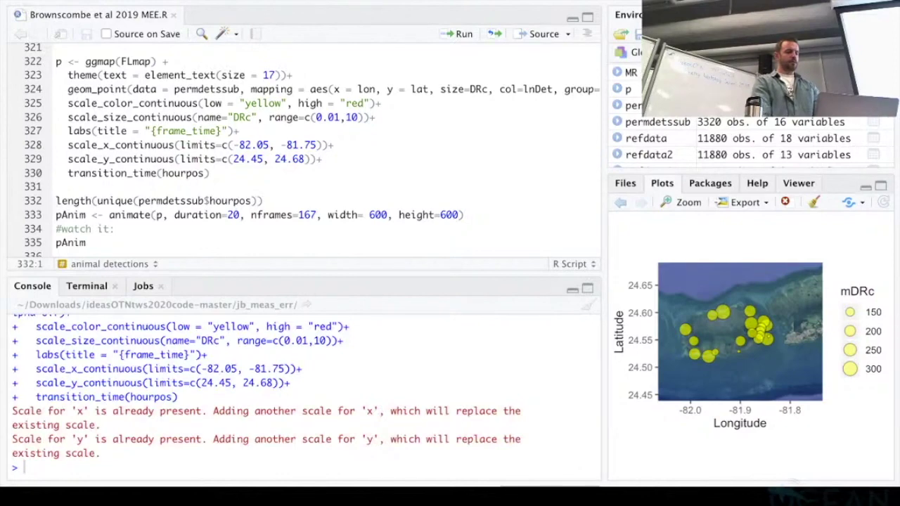
# Count 166 unique hourly times, change nframes from 167 to 166, and run the 20-second animate() call
pyautogui.hotkey('ctrl', 'Return')
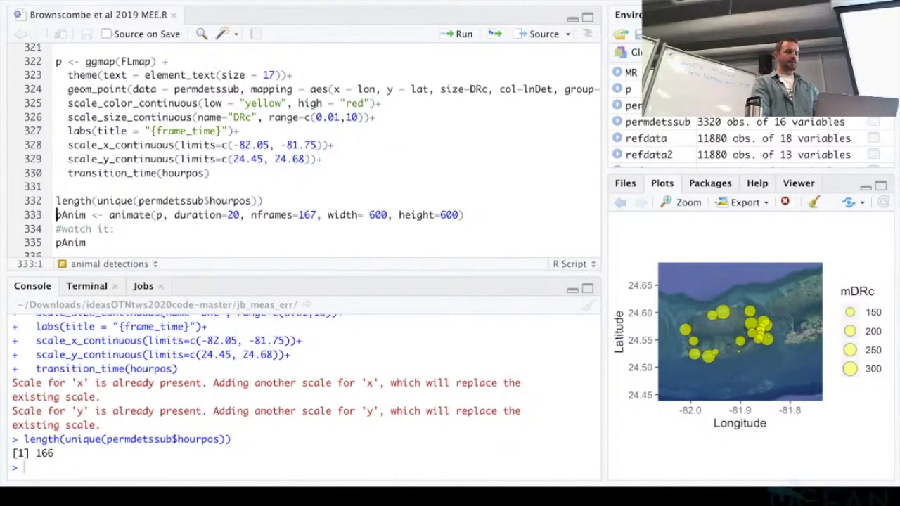
pyautogui.click(317, 214)
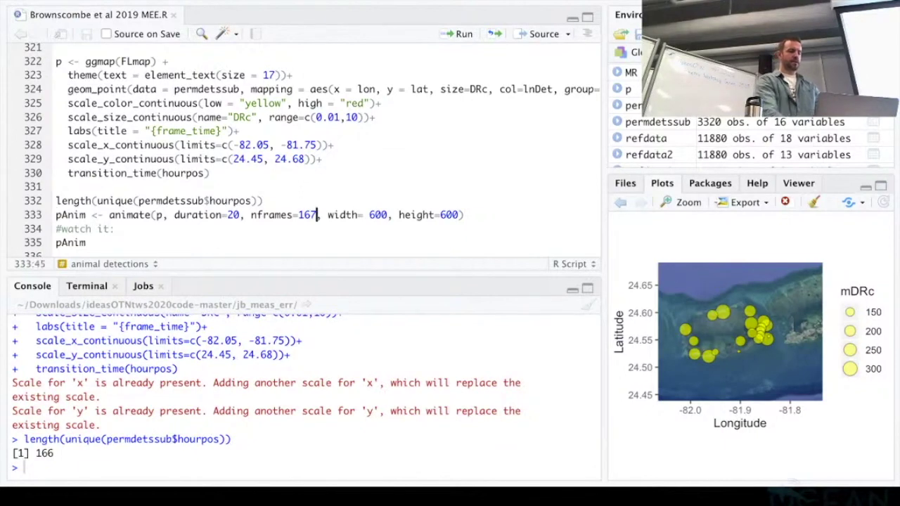
pyautogui.press('BackSpace')
pyautogui.write('6')
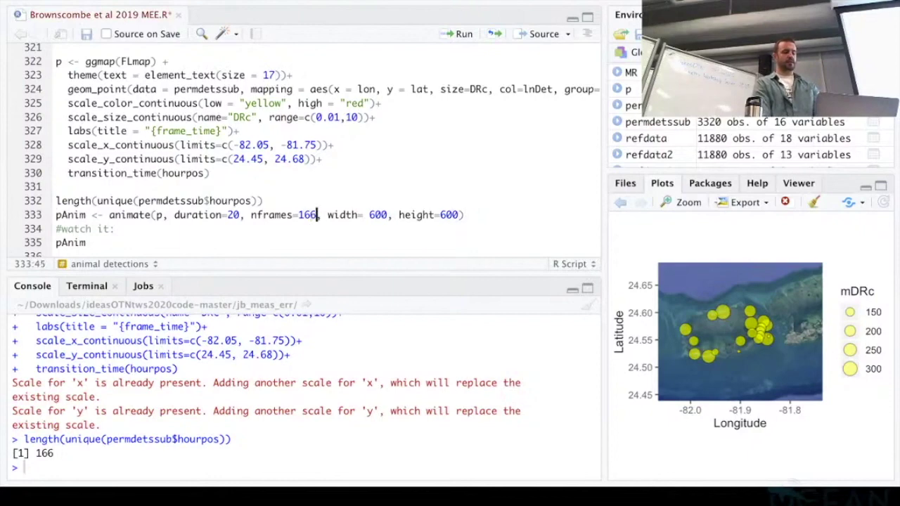
pyautogui.click(187, 215)
pyautogui.click(299, 214)
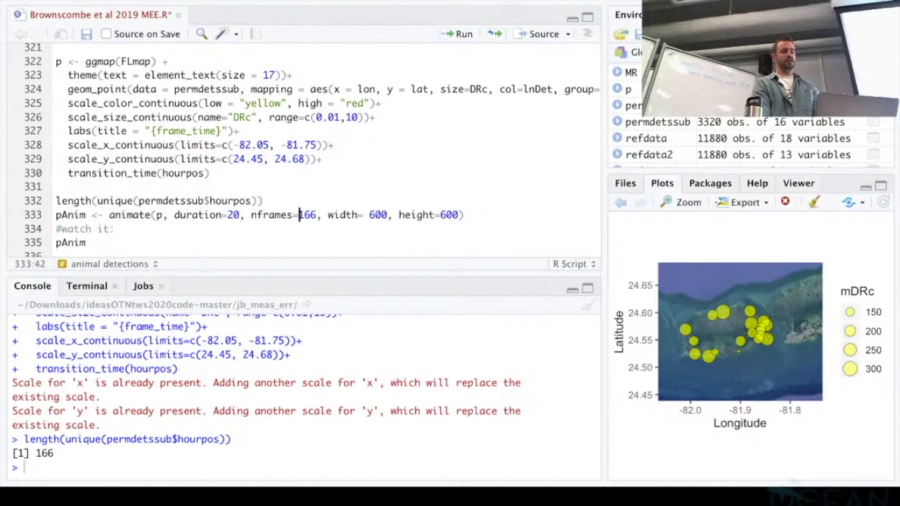
pyautogui.click(317, 214)
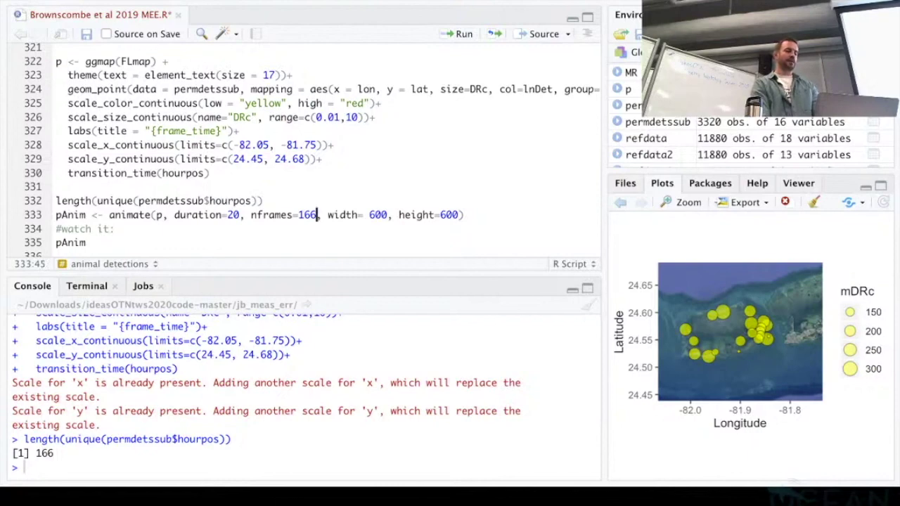
pyautogui.moveTo(240, 214); pyautogui.dragTo(227, 214)
pyautogui.click(245, 215)
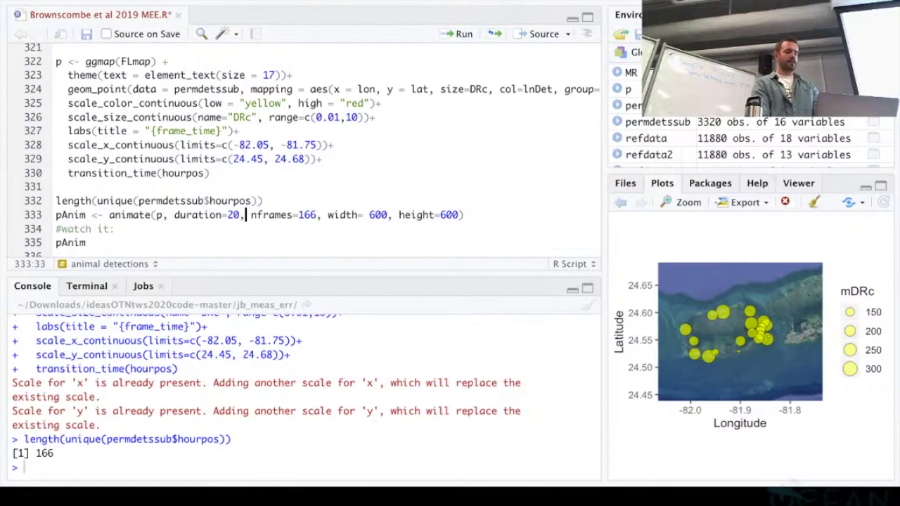
pyautogui.hotkey('ctrl', 'Return')
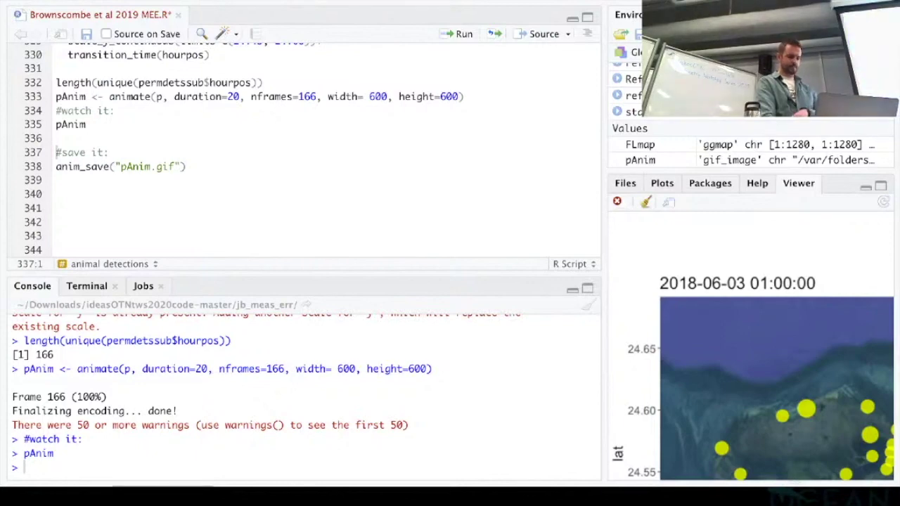
# With the 166-frame pAnim gif playing in the Viewer, move down to the detection-correction code
pyautogui.scroll(-1, 223, 150)
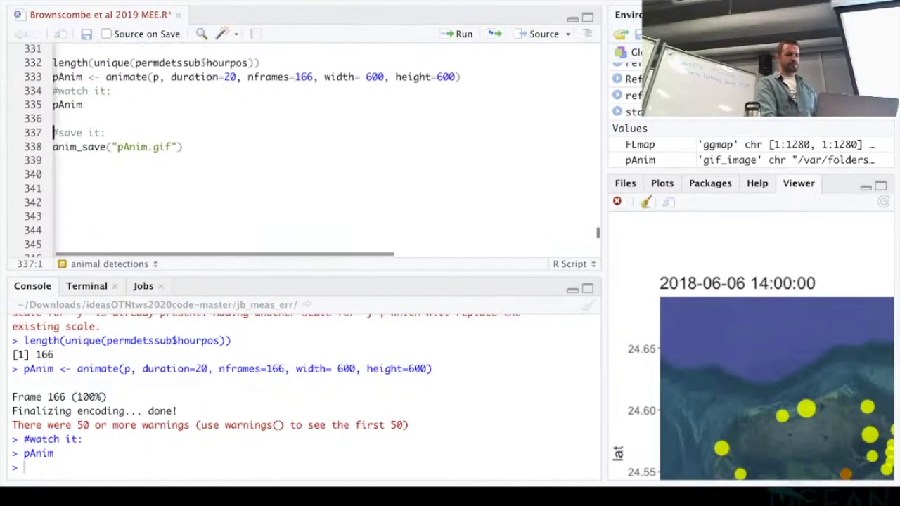
pyautogui.scroll(-6, 302, 148)
pyautogui.click(57, 166)
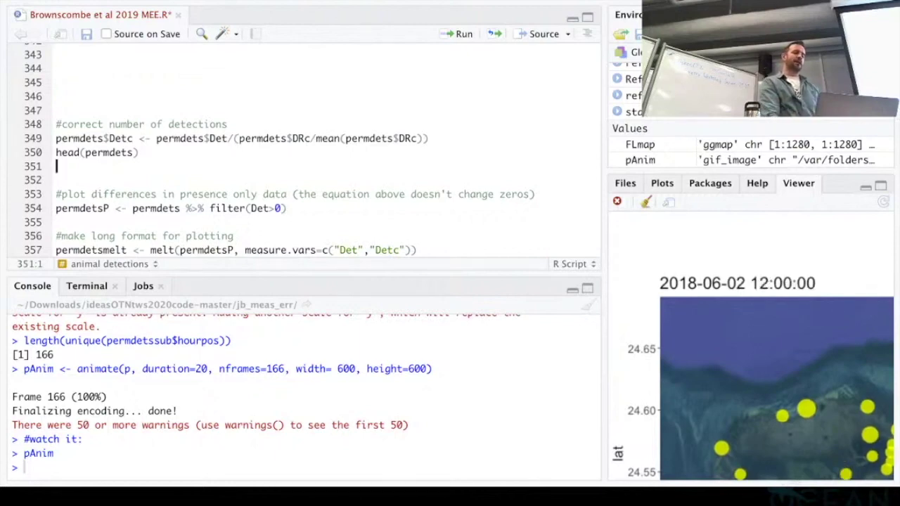
# Compute corrected detections Detc, keep presence-only rows and melt the data to long format
pyautogui.scroll(-1, 302, 147)
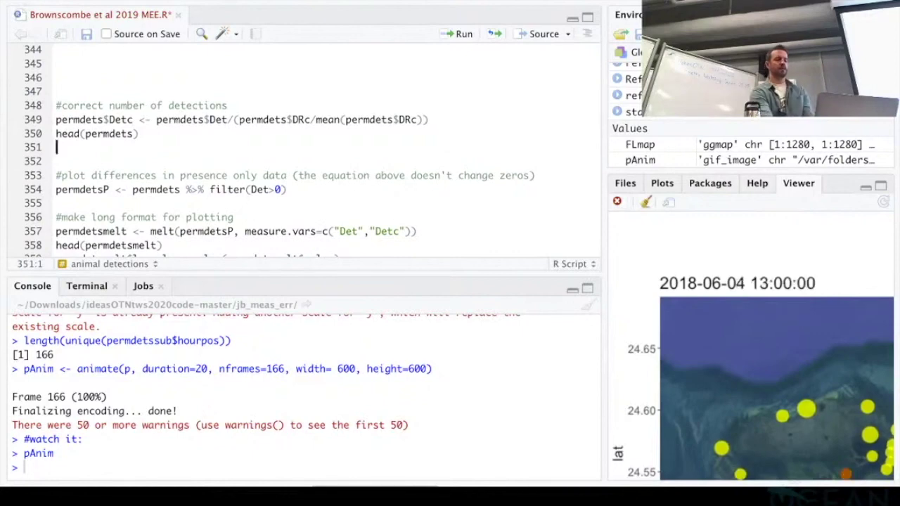
pyautogui.scroll(-3, 302, 148)
pyautogui.scroll(-6, 302, 148)
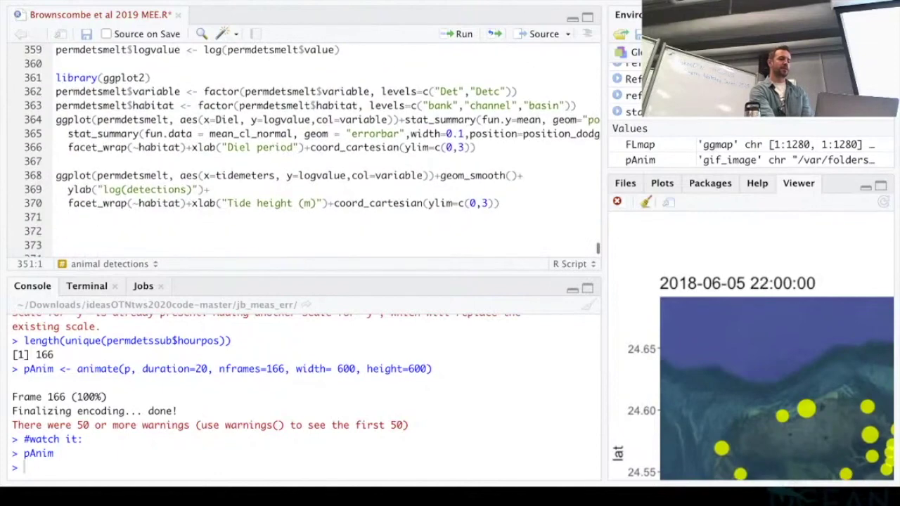
pyautogui.scroll(4, 302, 148)
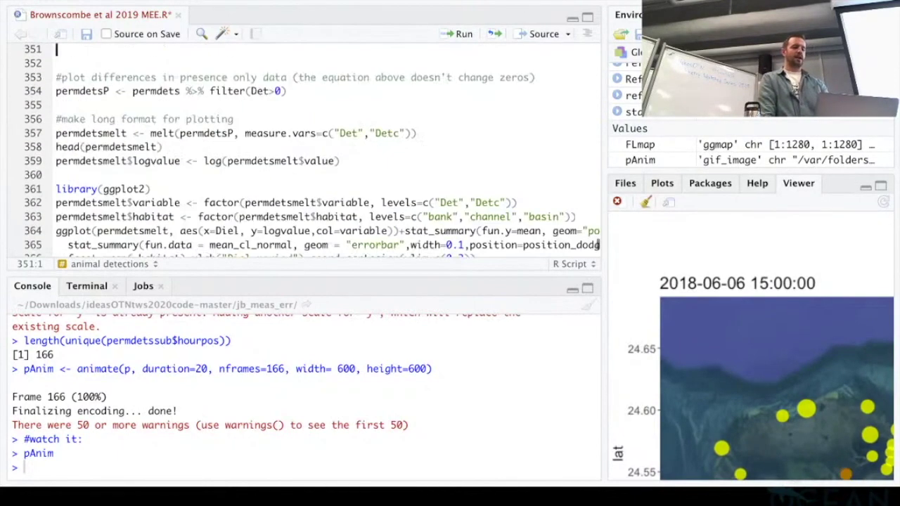
pyautogui.scroll(3, 302, 147)
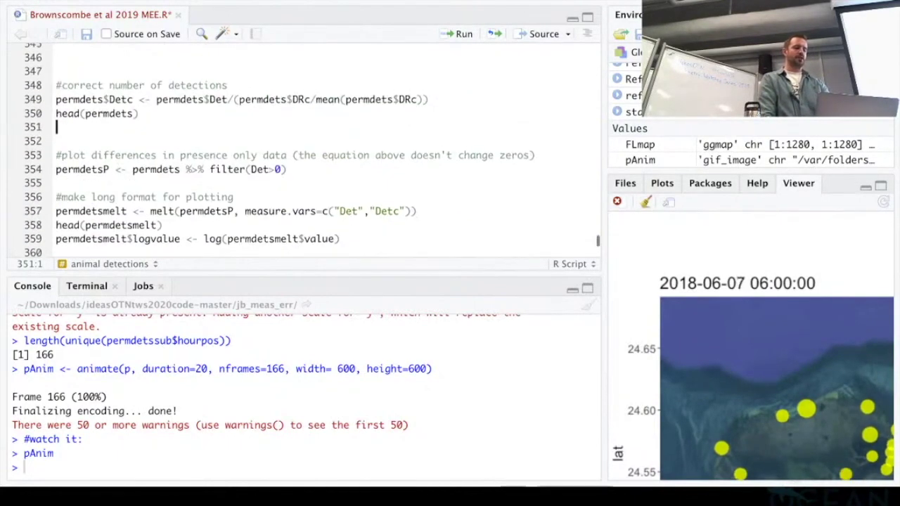
pyautogui.write('d')
pyautogui.press('BackSpace')
pyautogui.press('Up')
pyautogui.press('Up')
pyautogui.press('super+Return')
pyautogui.press('super+Return')
pyautogui.press('super+Return')
pyautogui.press('super+Return')
pyautogui.press('super+Return')
pyautogui.press('super+Return')
pyautogui.press('super+Return')
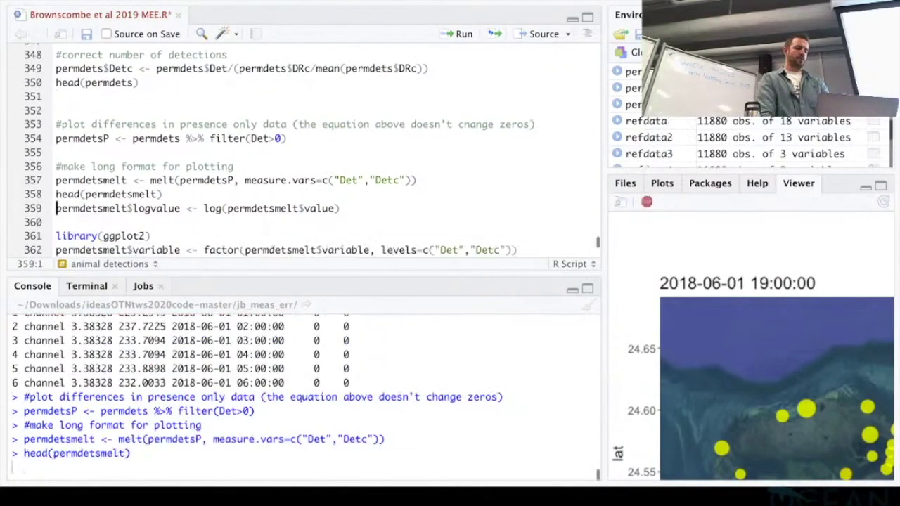
# Plot log Det and Detc by habitat against diel period and tide height (m)
pyautogui.press('super+Return')
pyautogui.press('super+Return')
pyautogui.press('super+Return')
pyautogui.press('super+Return')
pyautogui.press('super+Return')
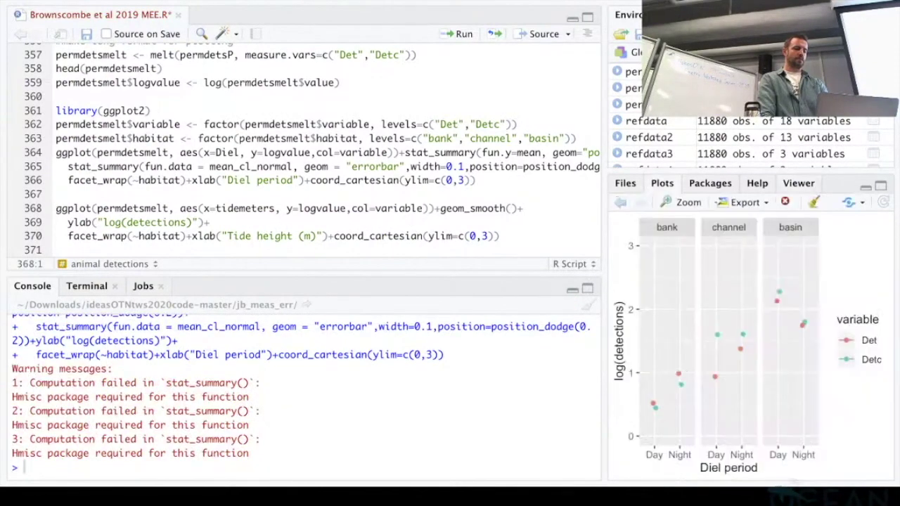
pyautogui.press('super+Return')
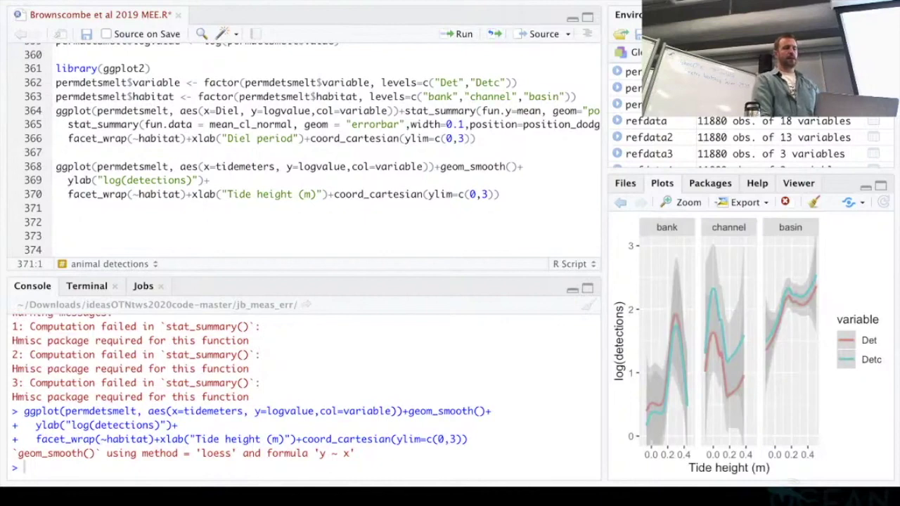
pyautogui.click(210, 180)
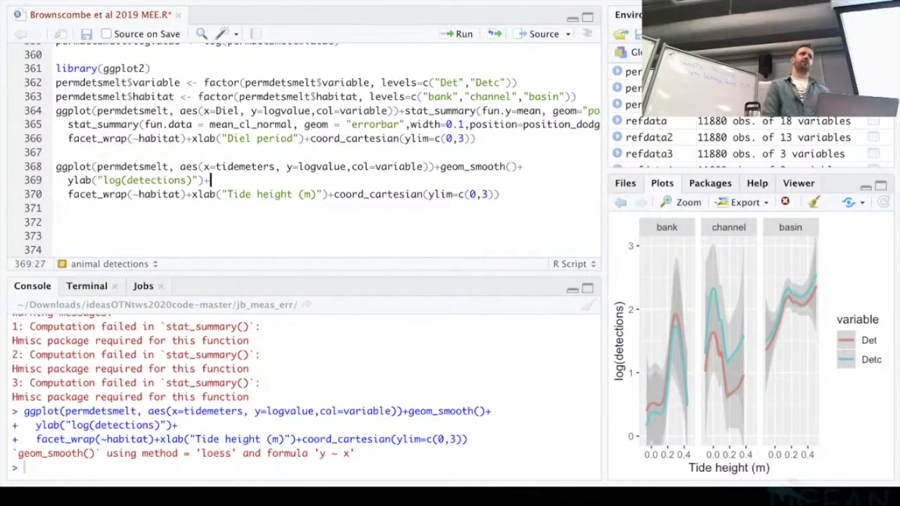